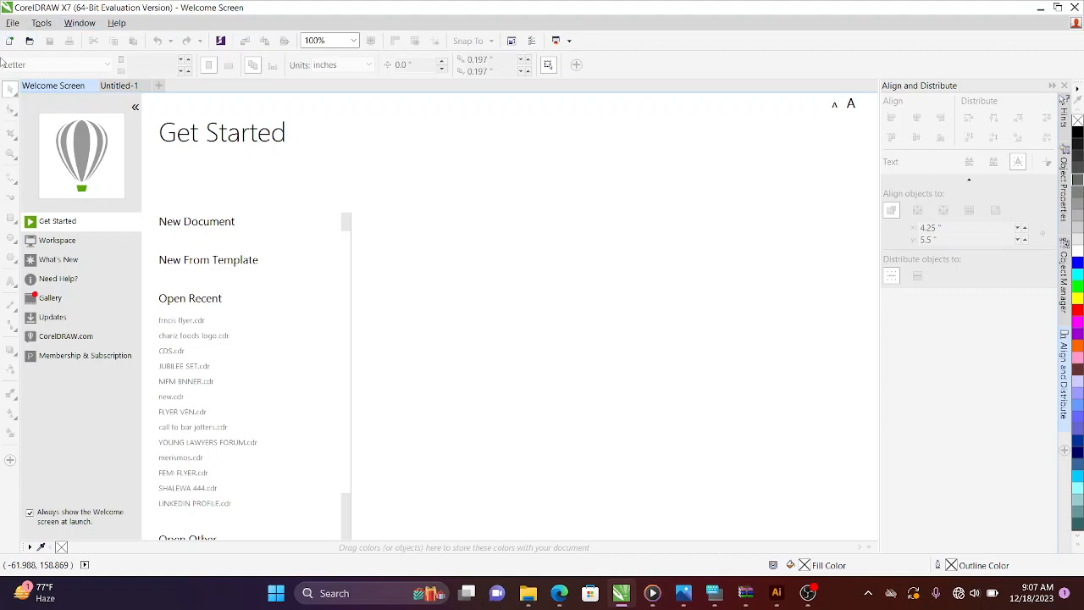
Start a new document and name it TEE LOGO
click(203, 224)
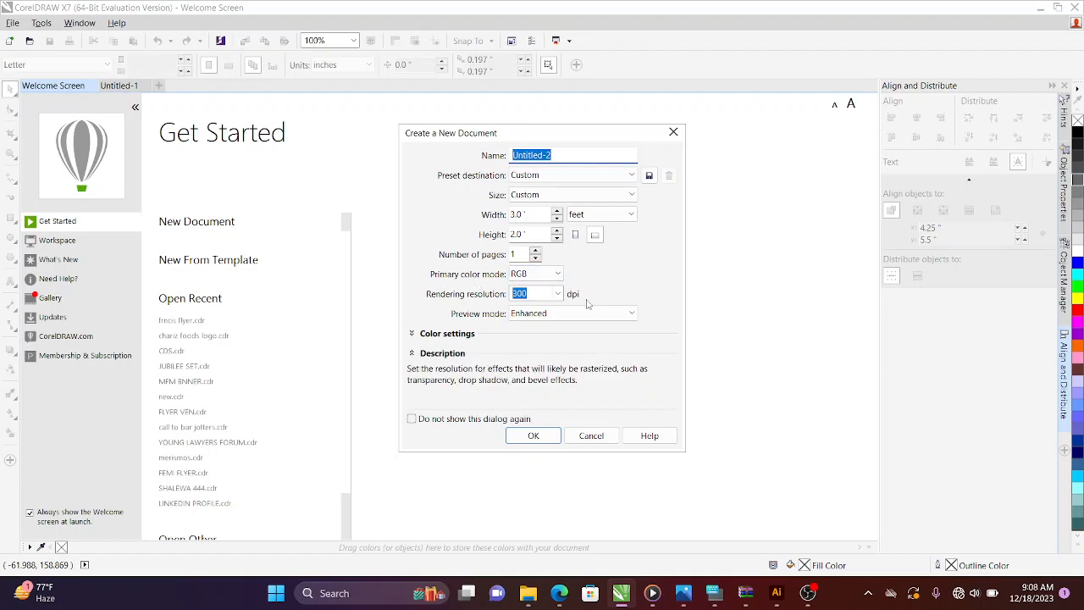
click(573, 155)
drag(572, 155, 510, 155)
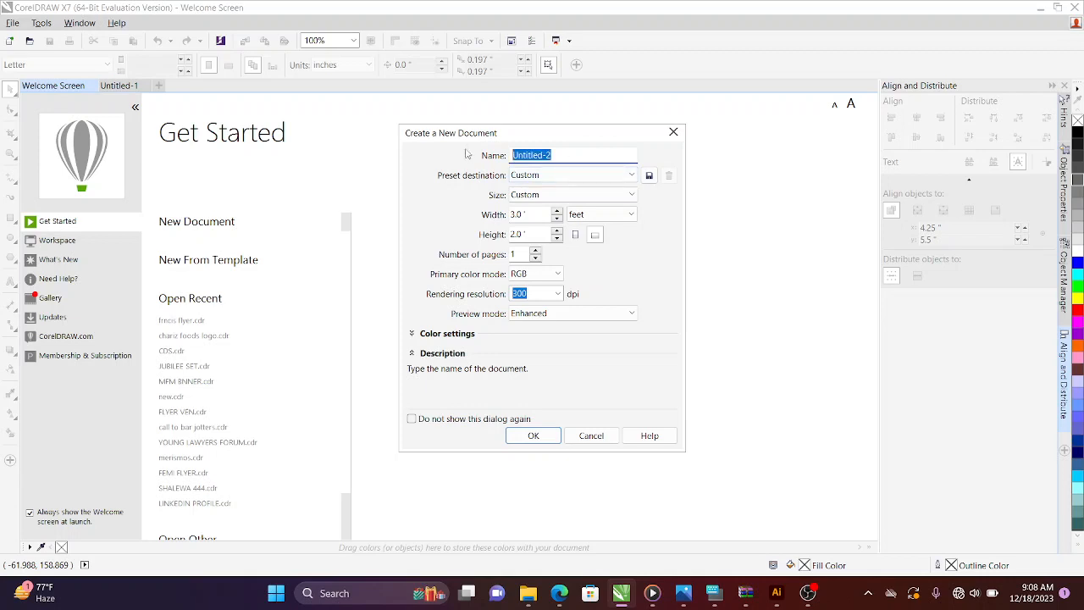
text(t)
text(TEC)
text( LOGO)
Browse the preset page sizes and choose A4 for the new document
click(627, 195)
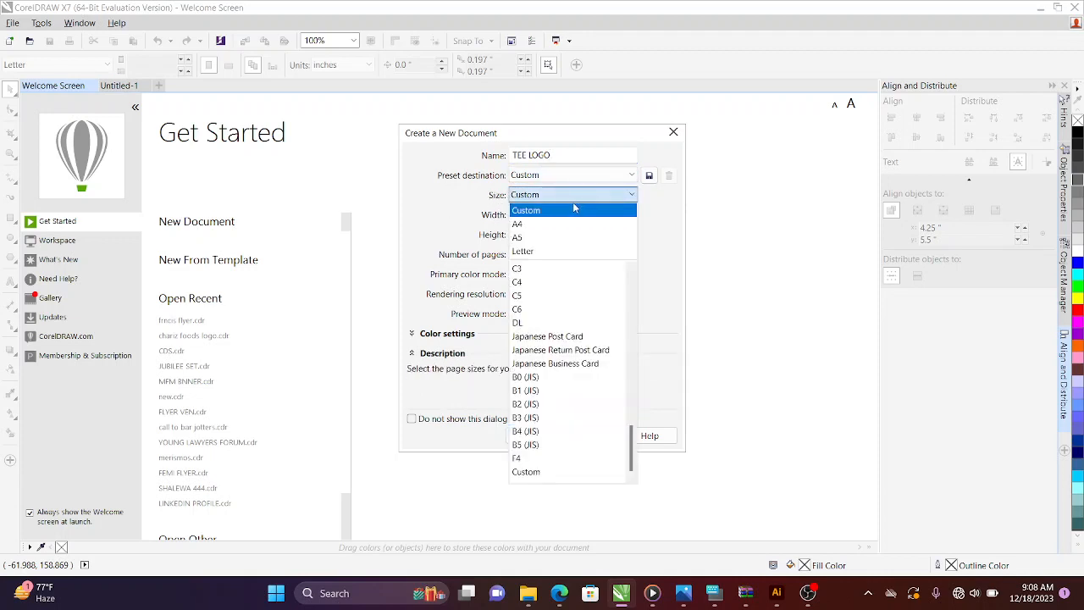
drag(632, 453, 641, 282)
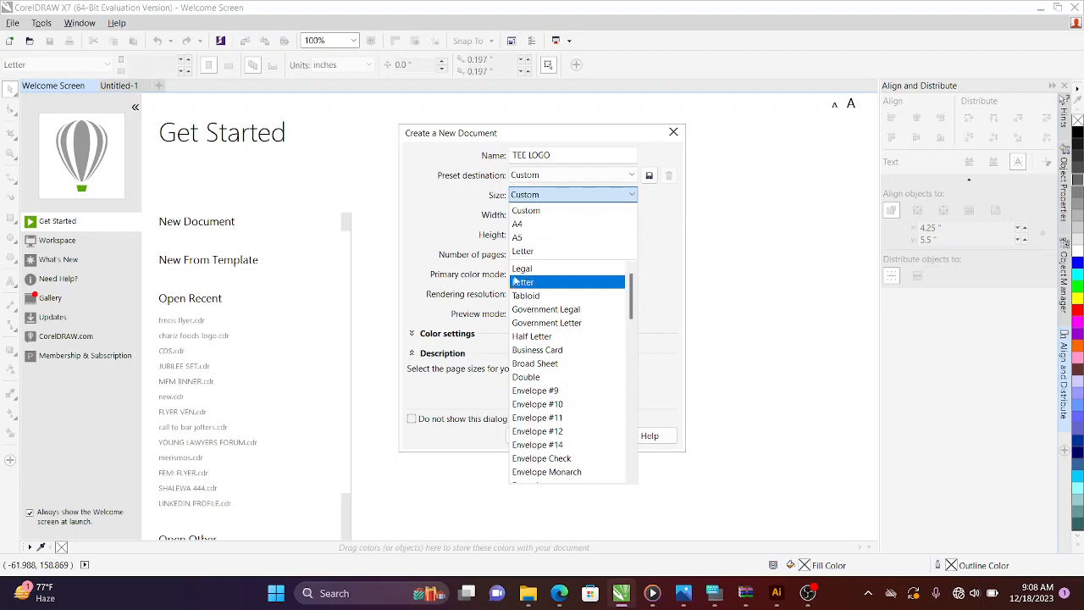
click(546, 226)
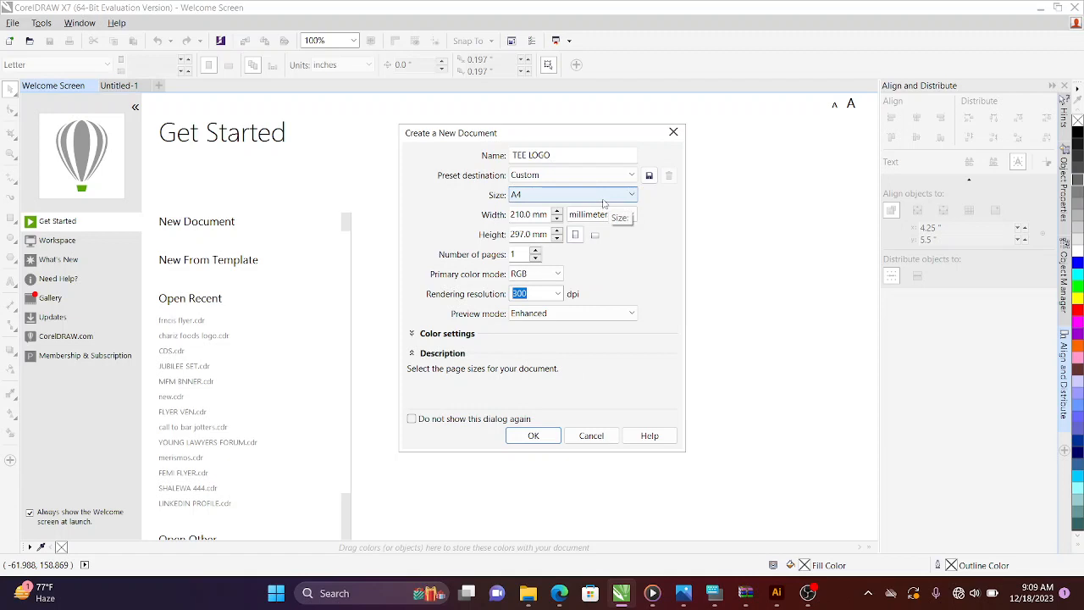
Try a custom page size with a width of 5700 mm and a custom height
double_click(530, 213)
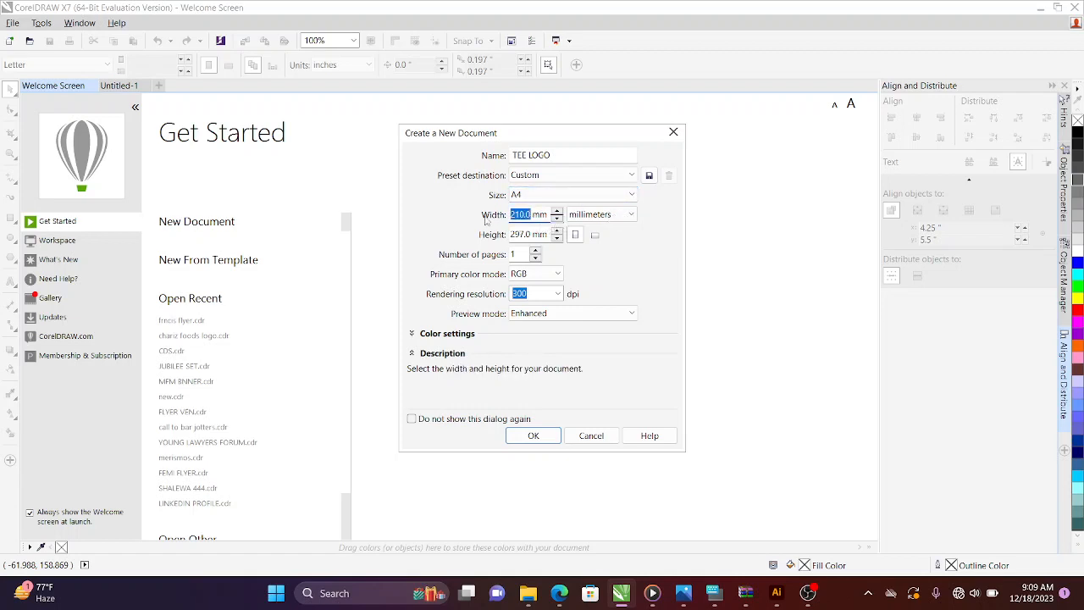
text(5700)
double_click(518, 235)
text(769)
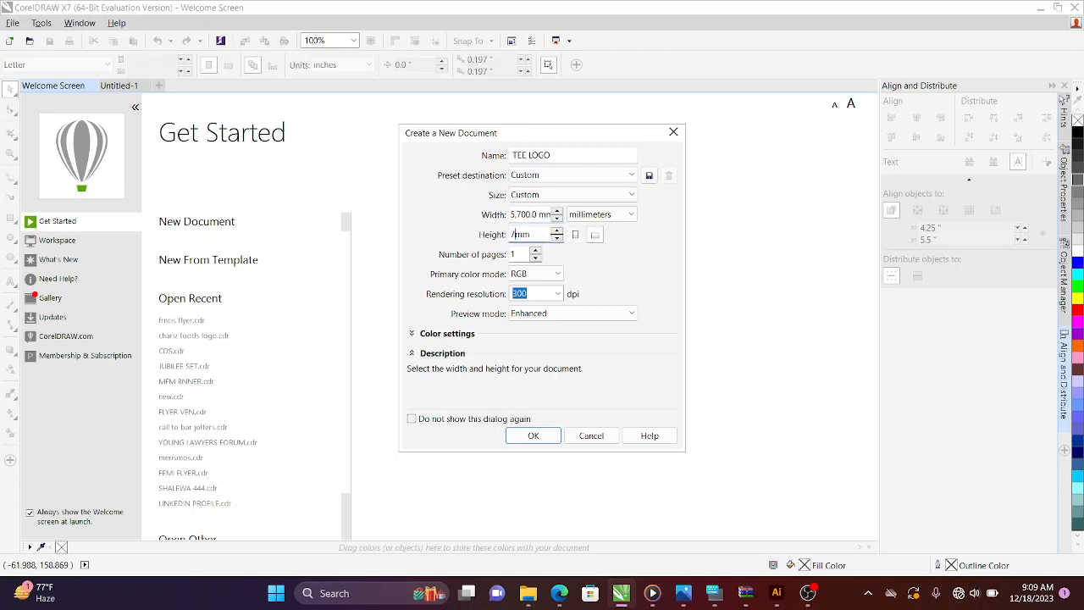
text(88)
Restore the A4 page size and create the document
click(548, 196)
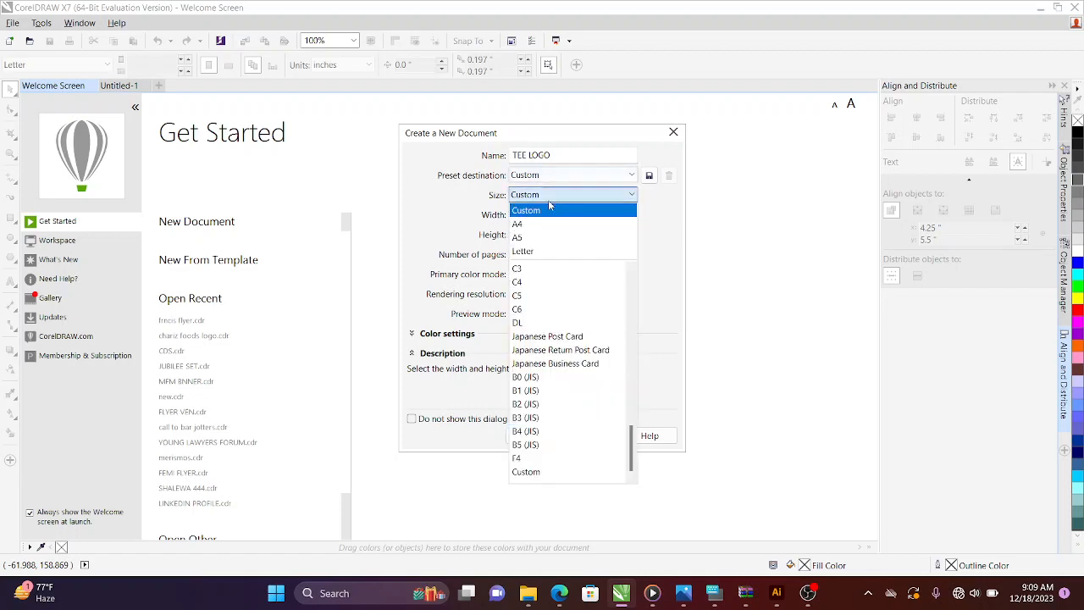
click(518, 224)
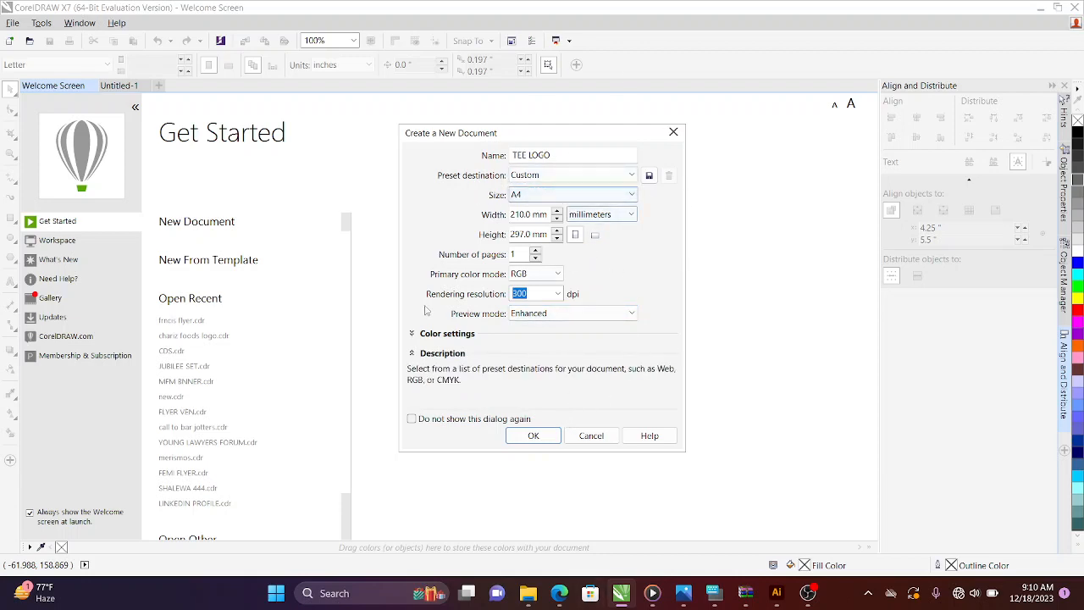
click(533, 437)
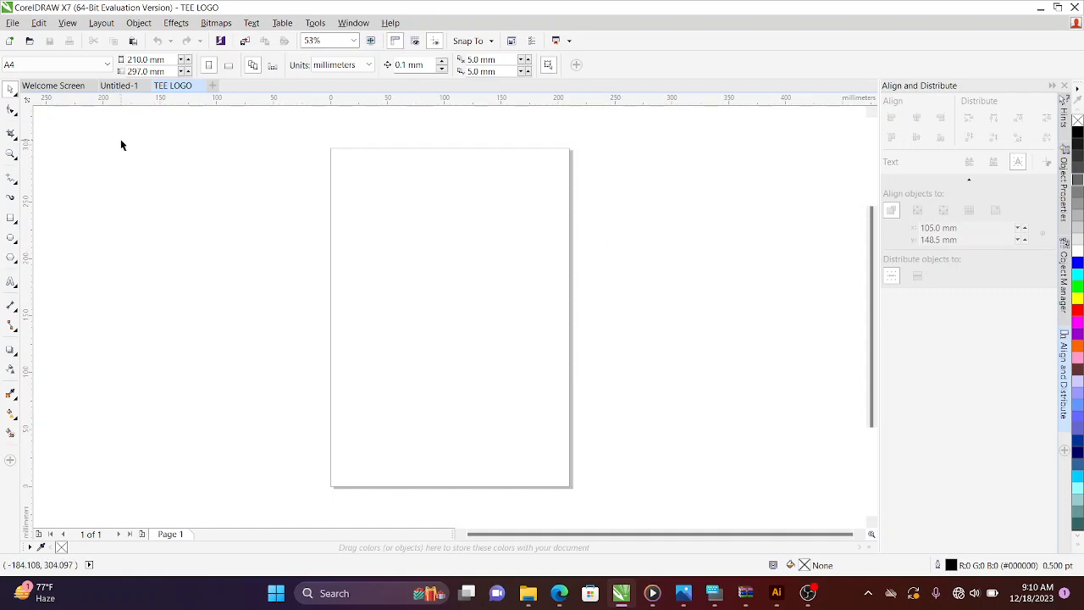
click(13, 22)
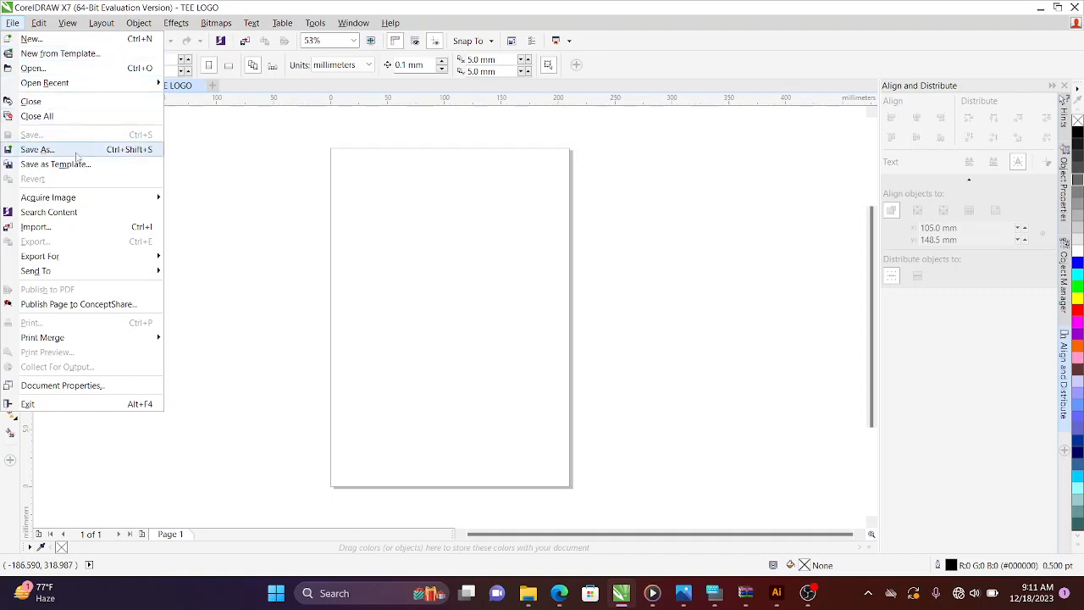
mouse_move(152, 197)
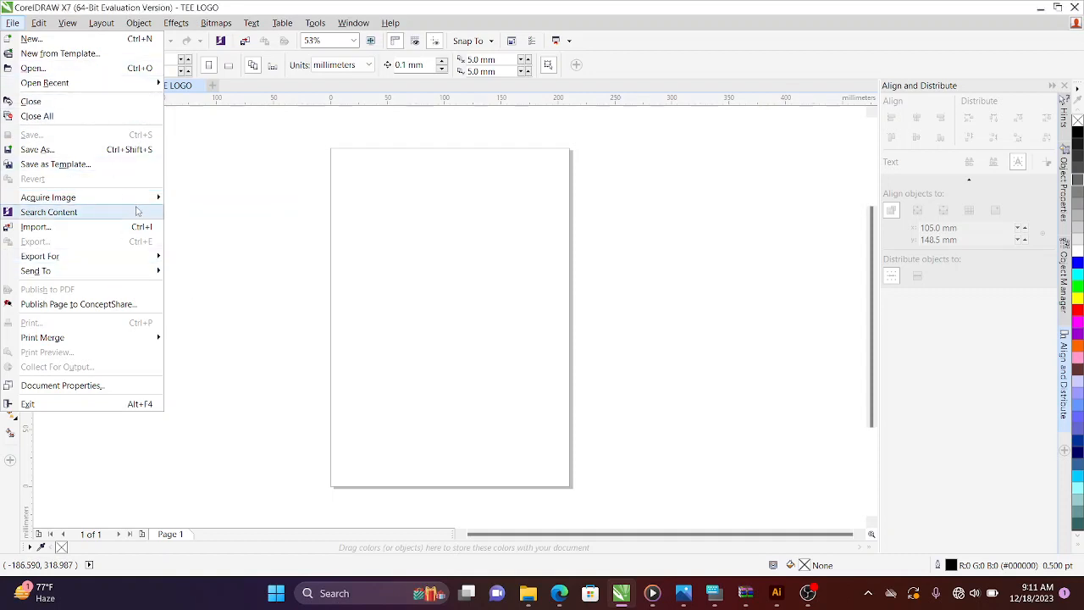
mouse_move(116, 196)
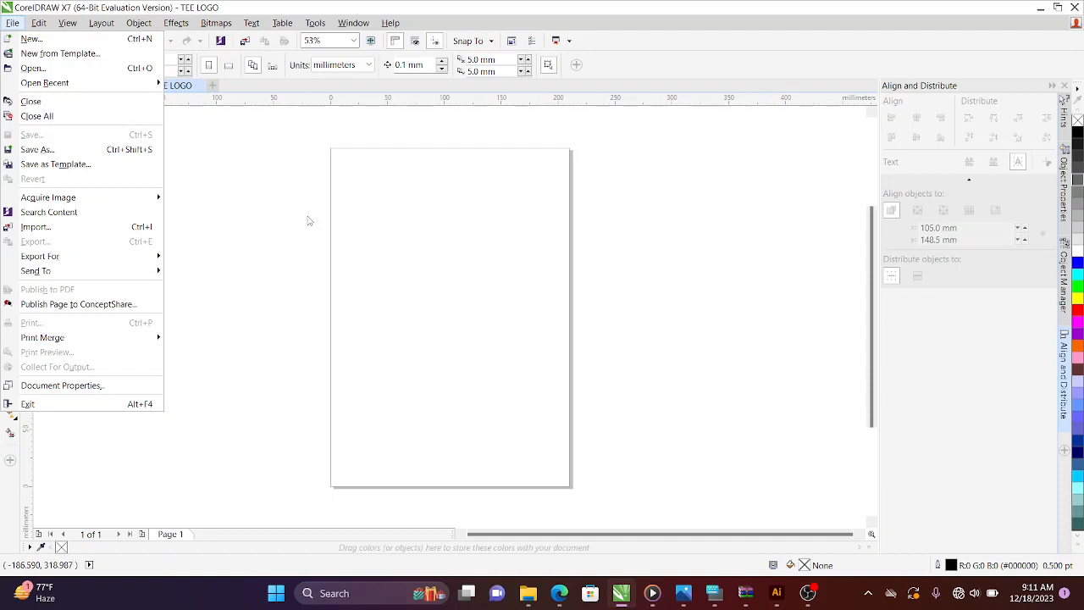
click(308, 221)
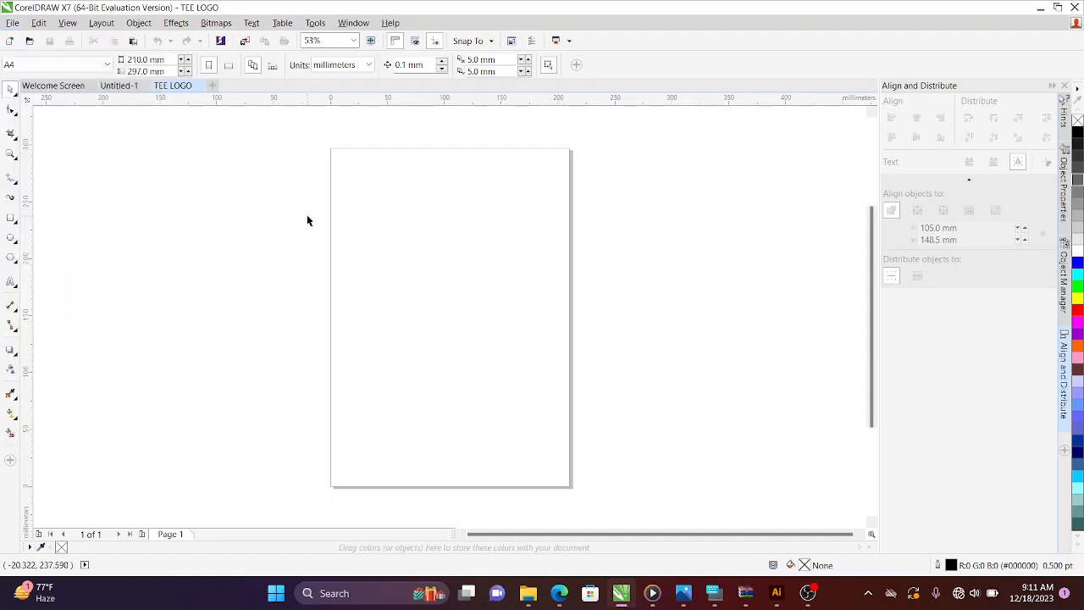
key(ctrl+n)
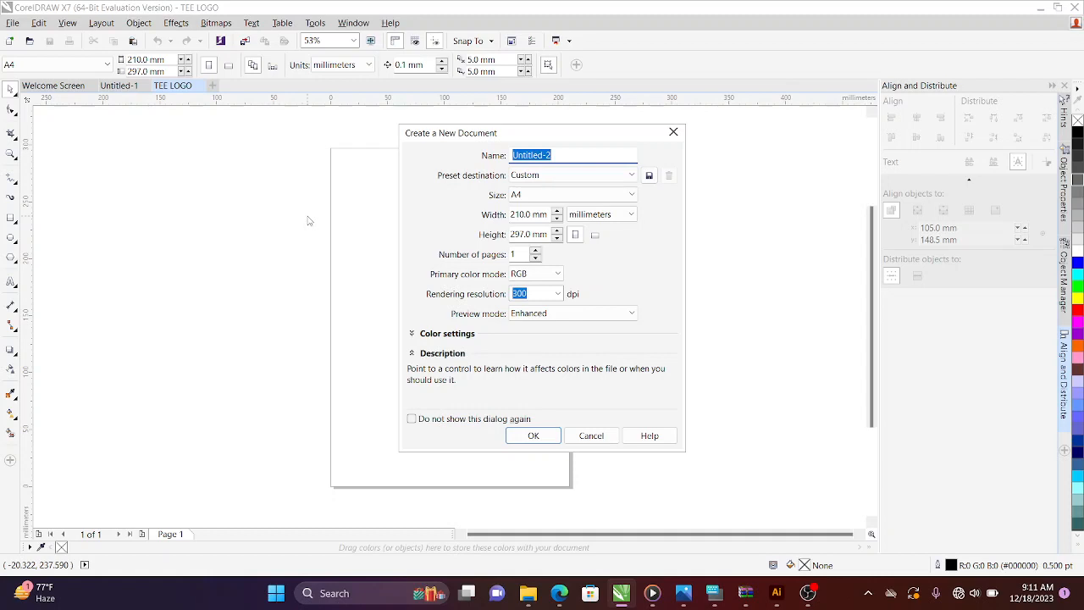
click(669, 132)
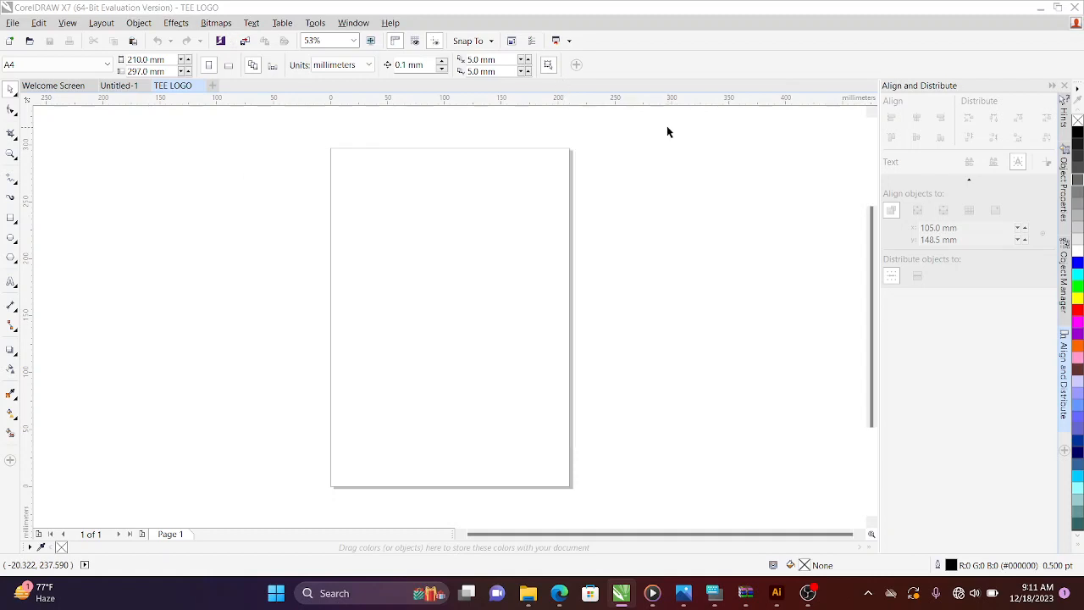
click(39, 23)
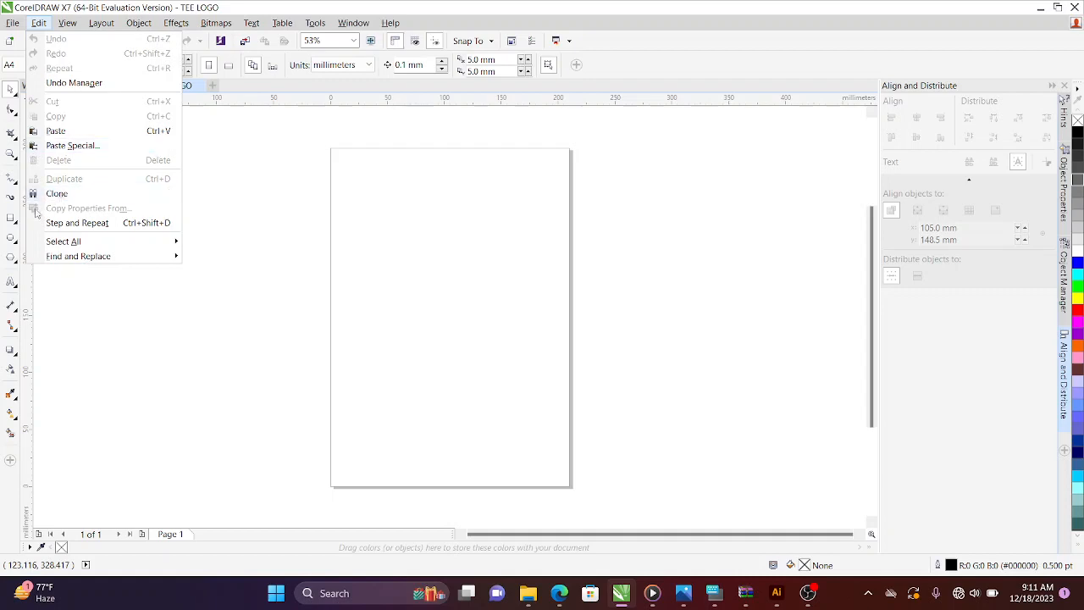
Preview the blank page in full screen and return to the normal view
mouse_move(57, 237)
click(68, 23)
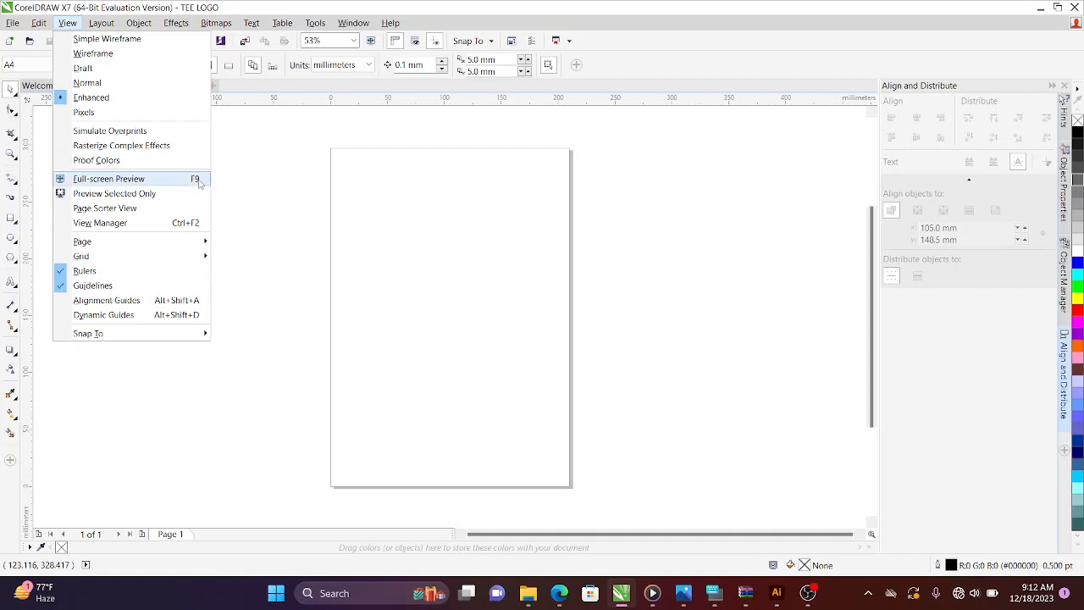
click(263, 246)
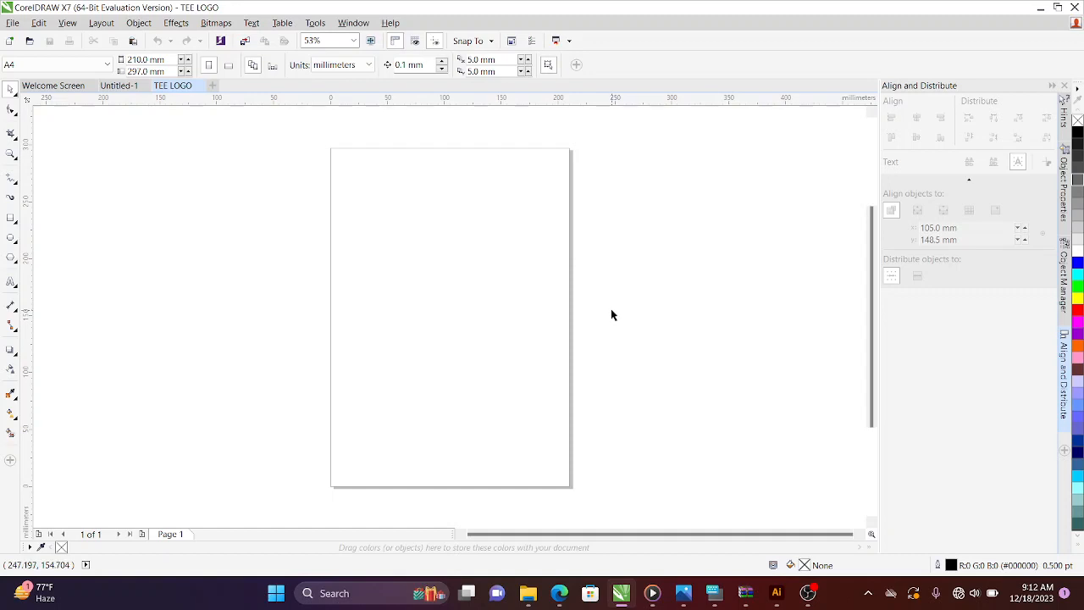
key(F9)
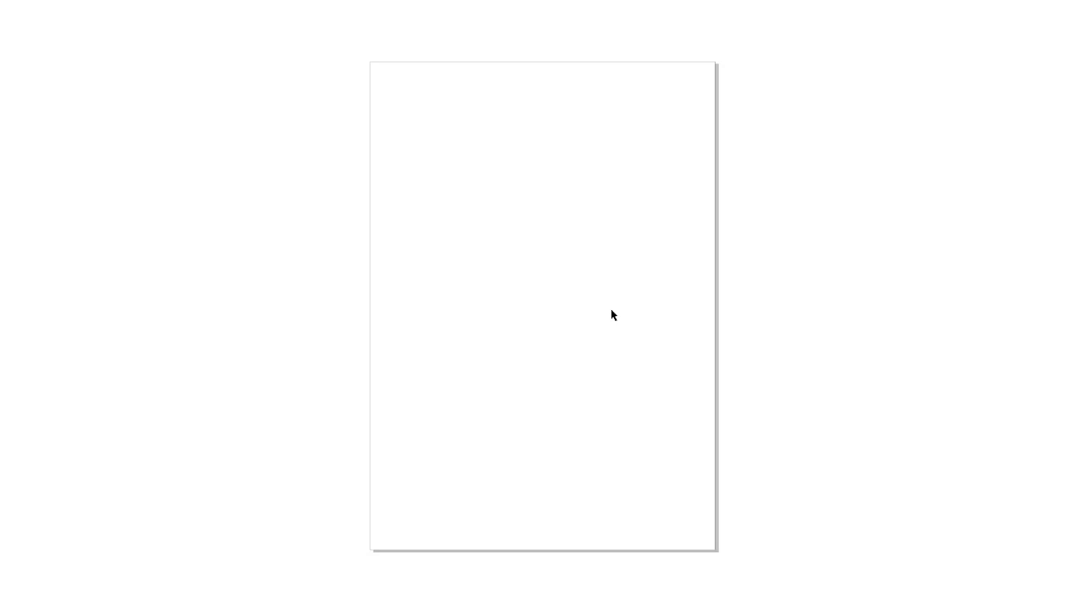
click(422, 173)
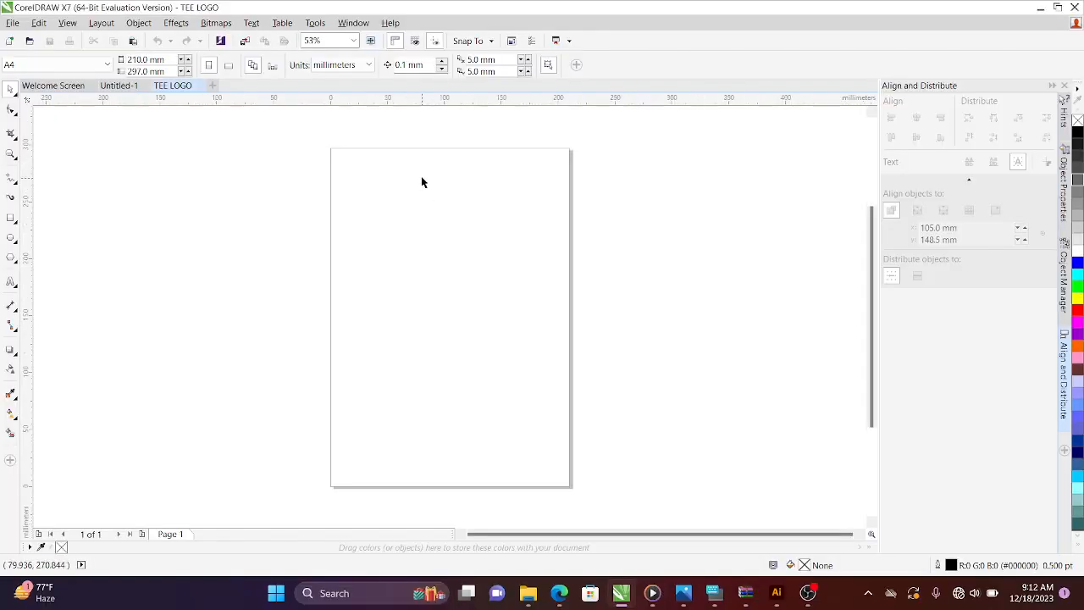
click(97, 25)
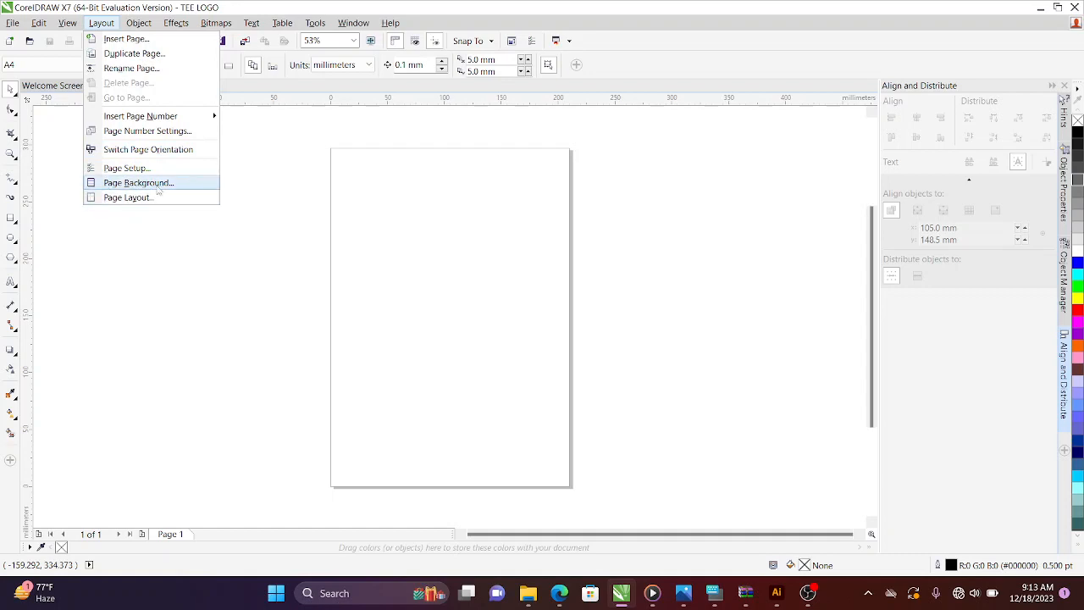
click(177, 285)
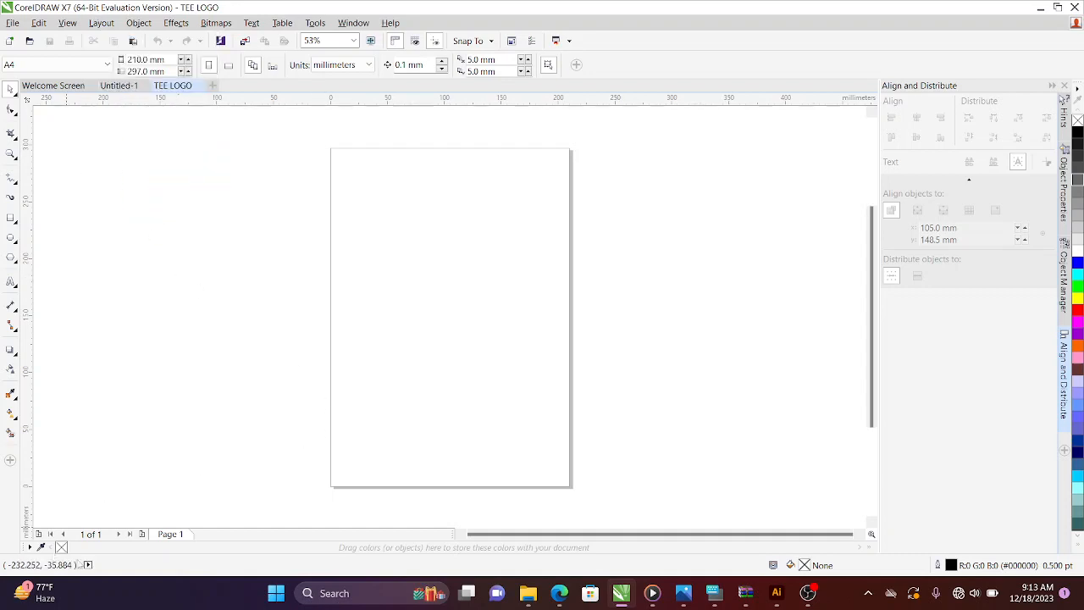
Rename page 1 as TEE LOGO
right_click(168, 534)
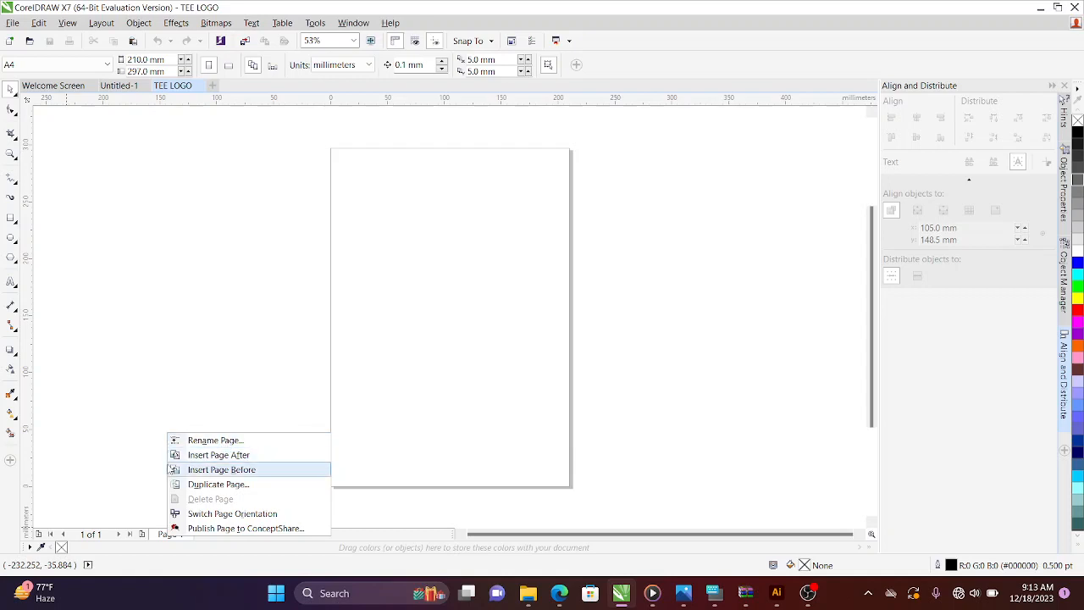
click(197, 441)
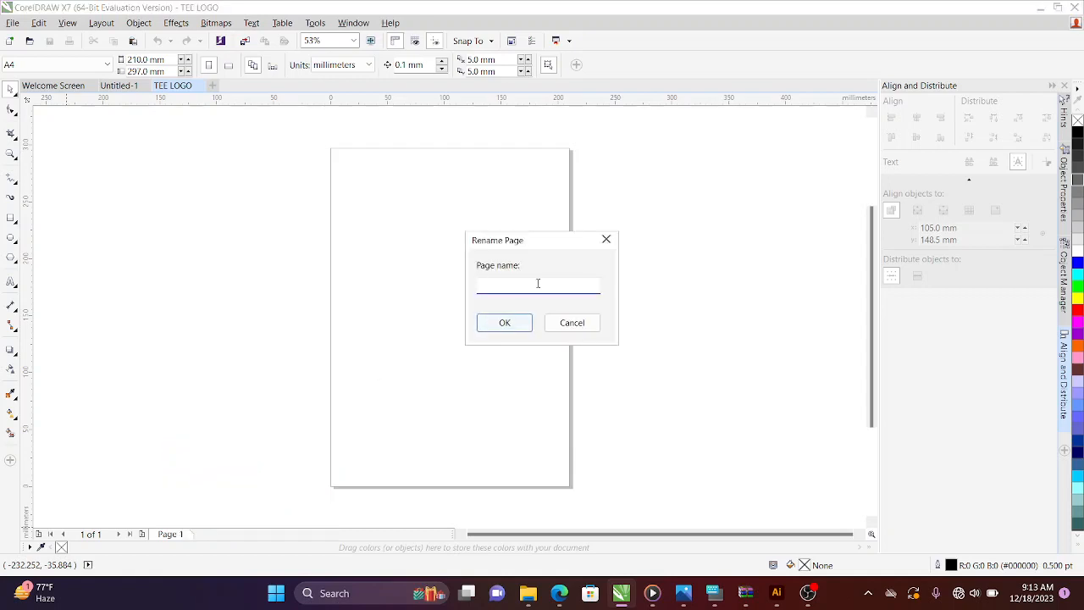
text(TEE LOGO)
click(495, 328)
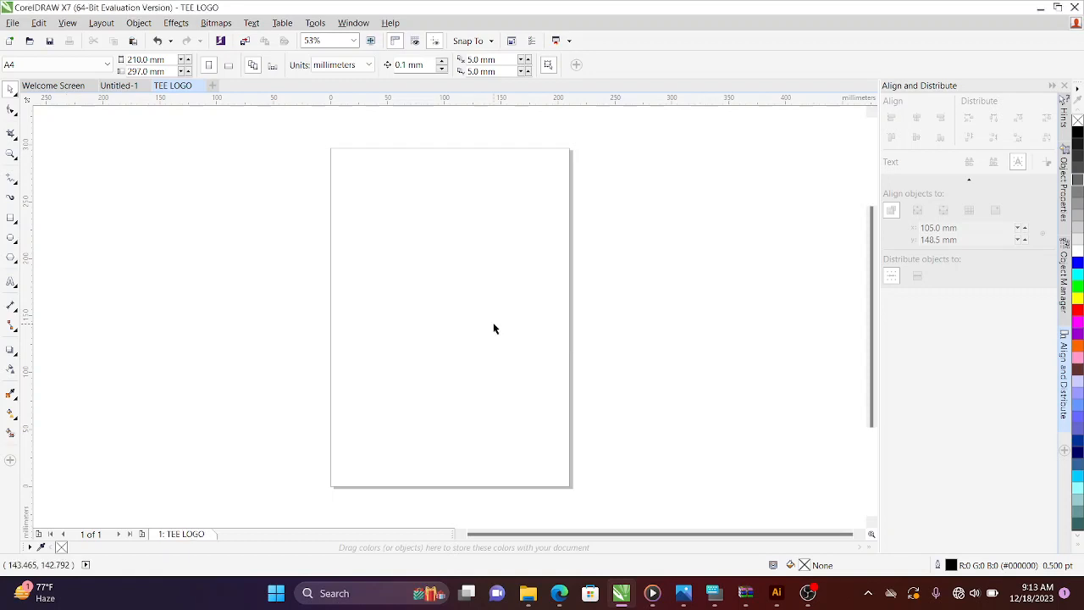
Add four pages after the TEE LOGO page and return to the TEE LOGO page
click(142, 535)
click(141, 534)
click(142, 534)
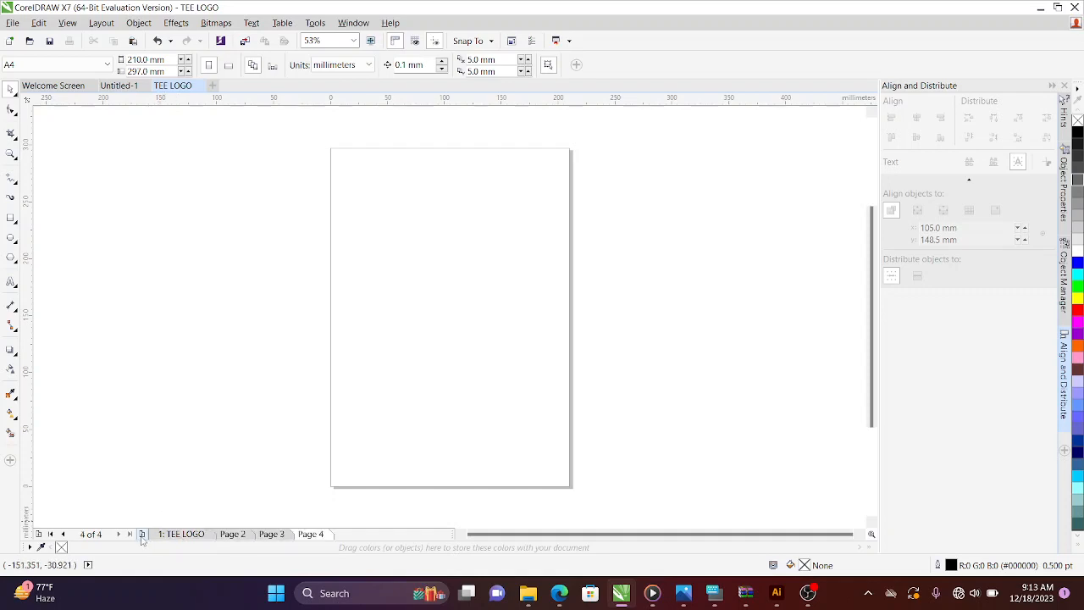
click(142, 534)
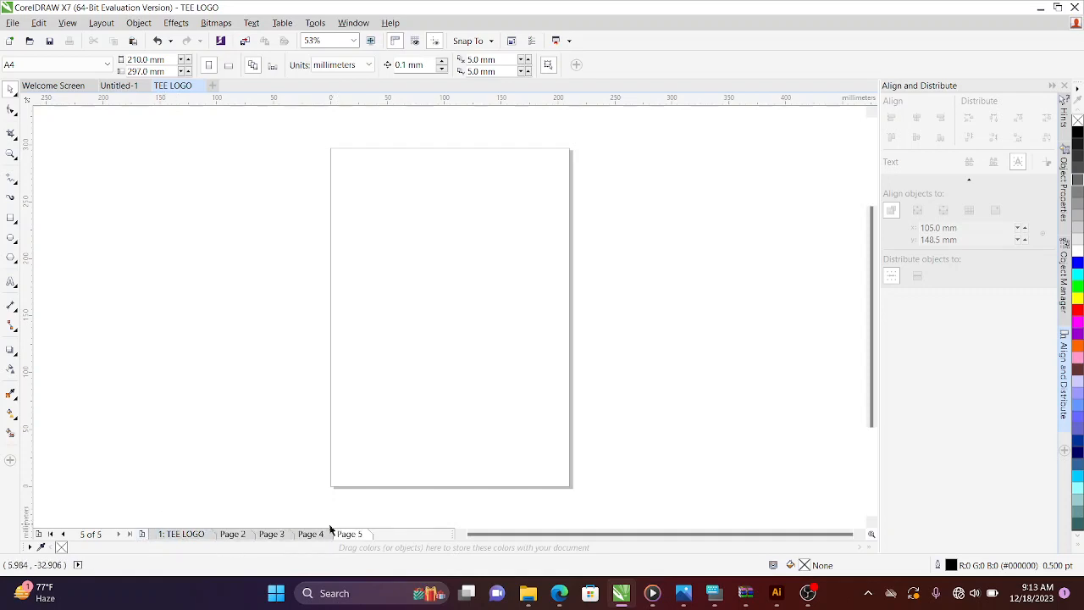
click(191, 535)
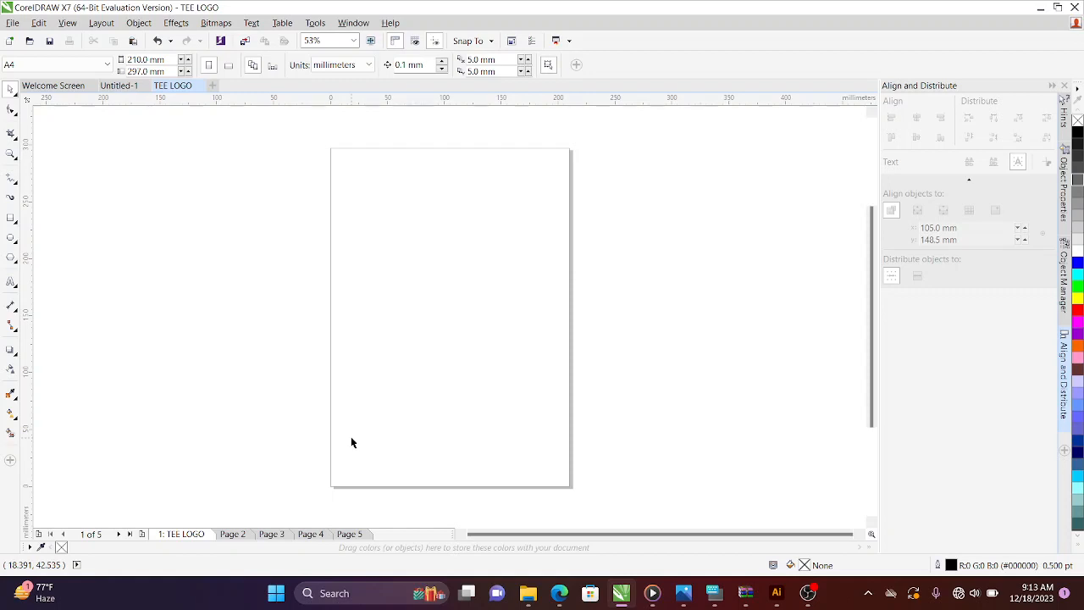
click(144, 24)
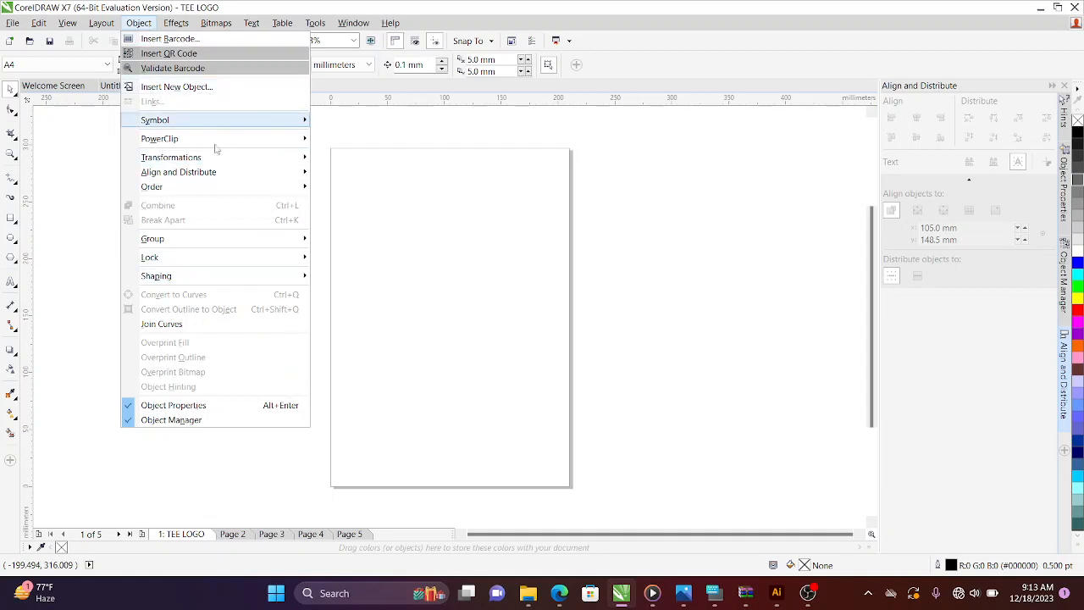
click(177, 25)
click(175, 25)
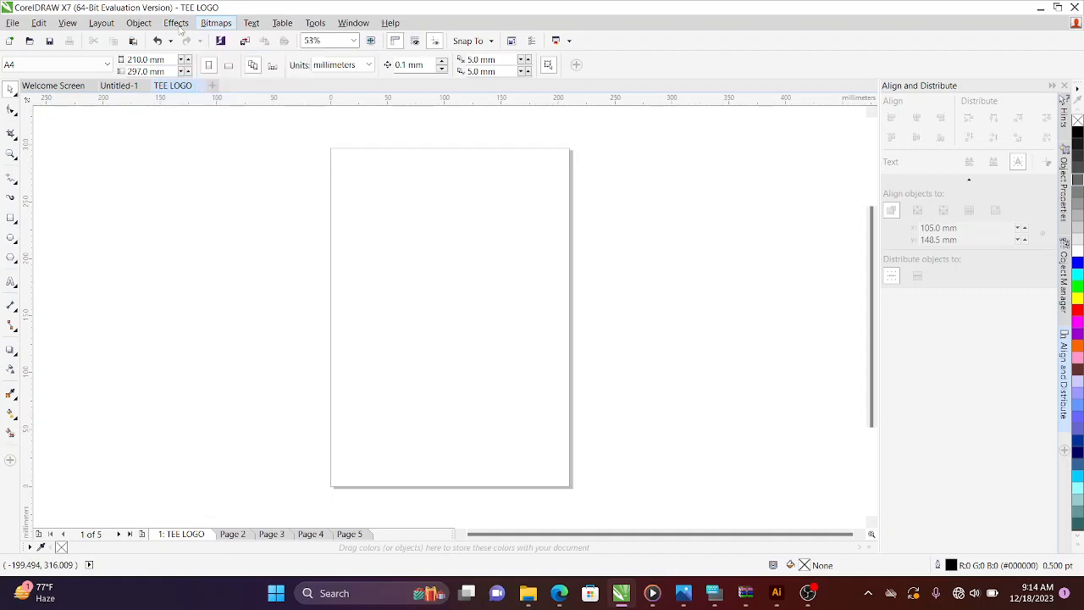
mouse_move(178, 26)
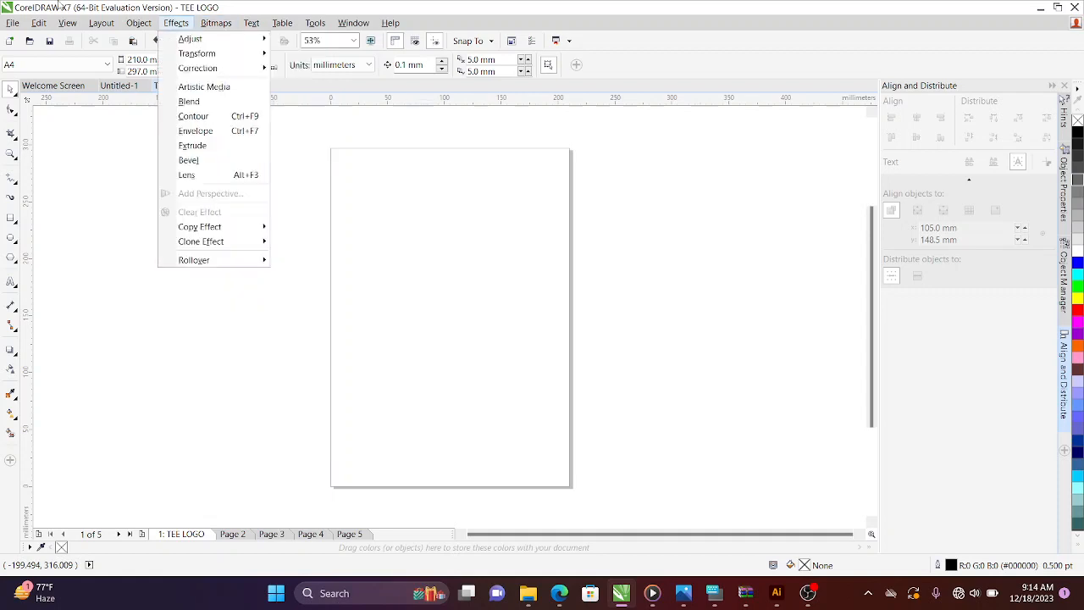
mouse_move(251, 26)
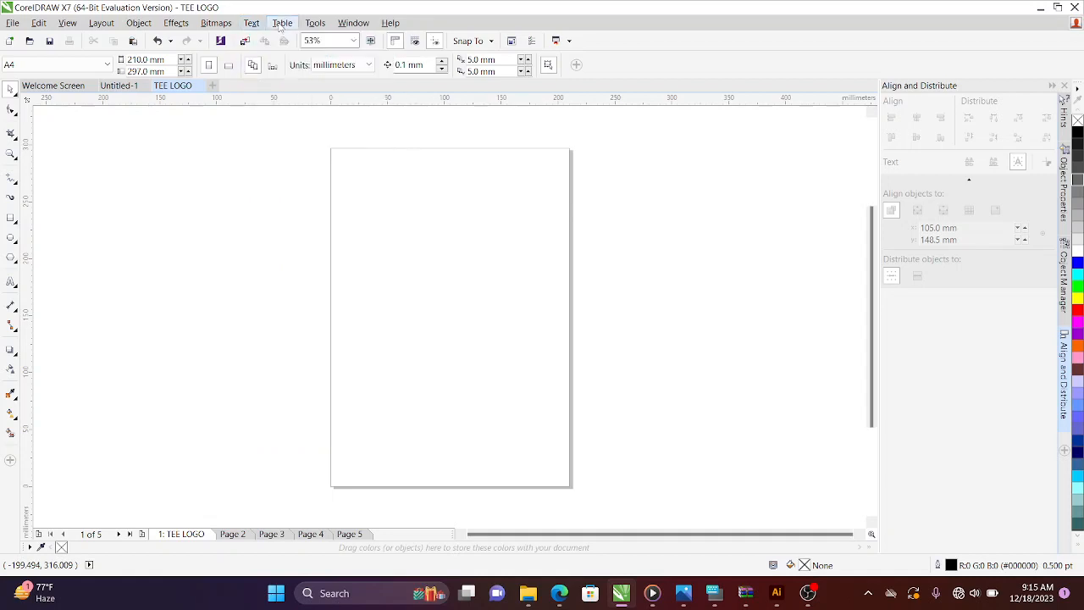
click(281, 26)
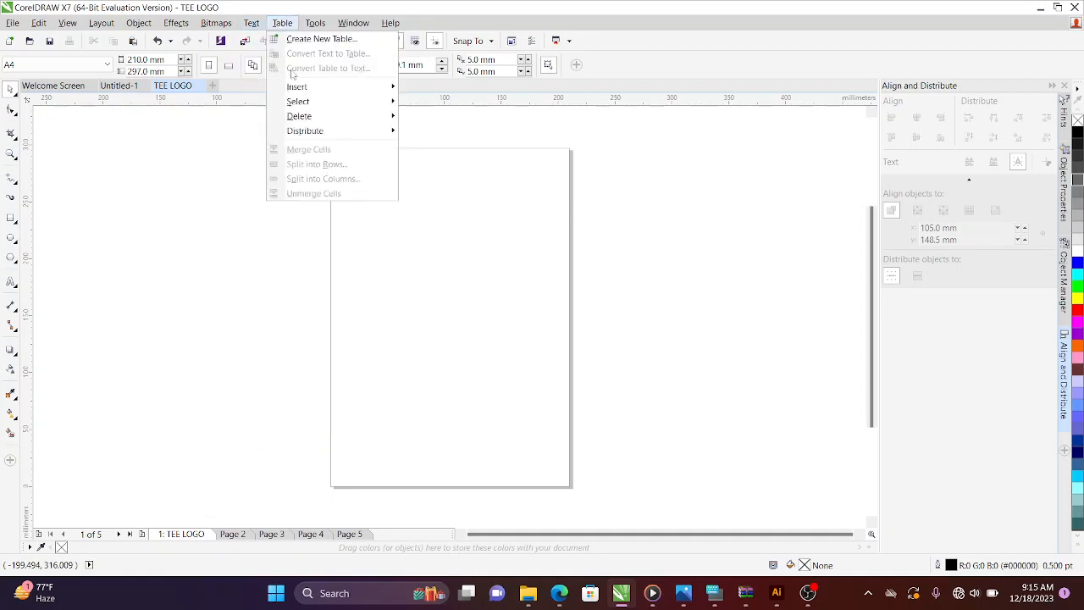
mouse_move(337, 92)
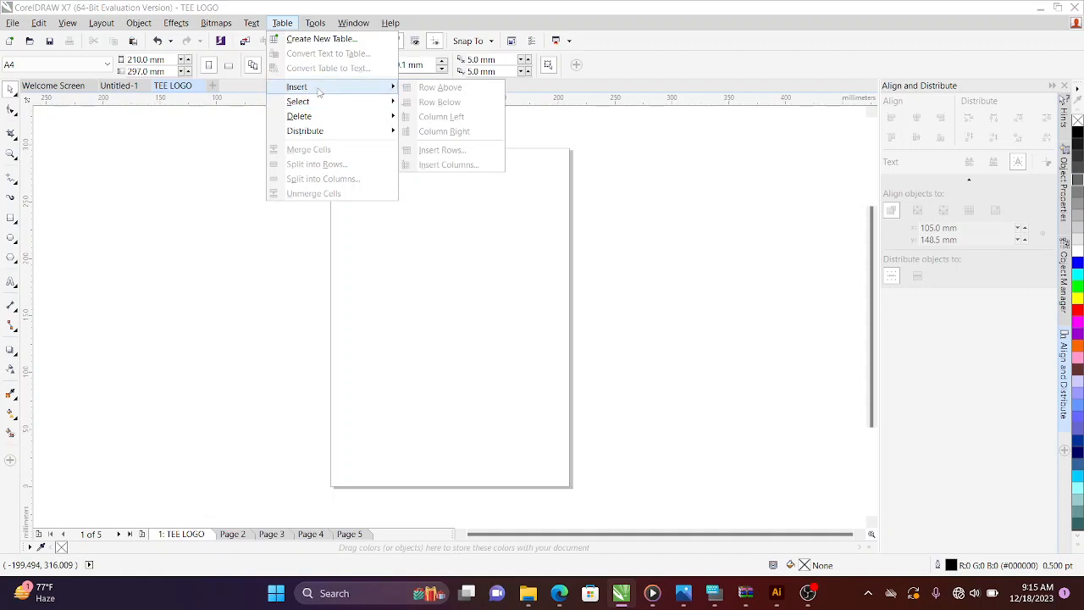
click(251, 282)
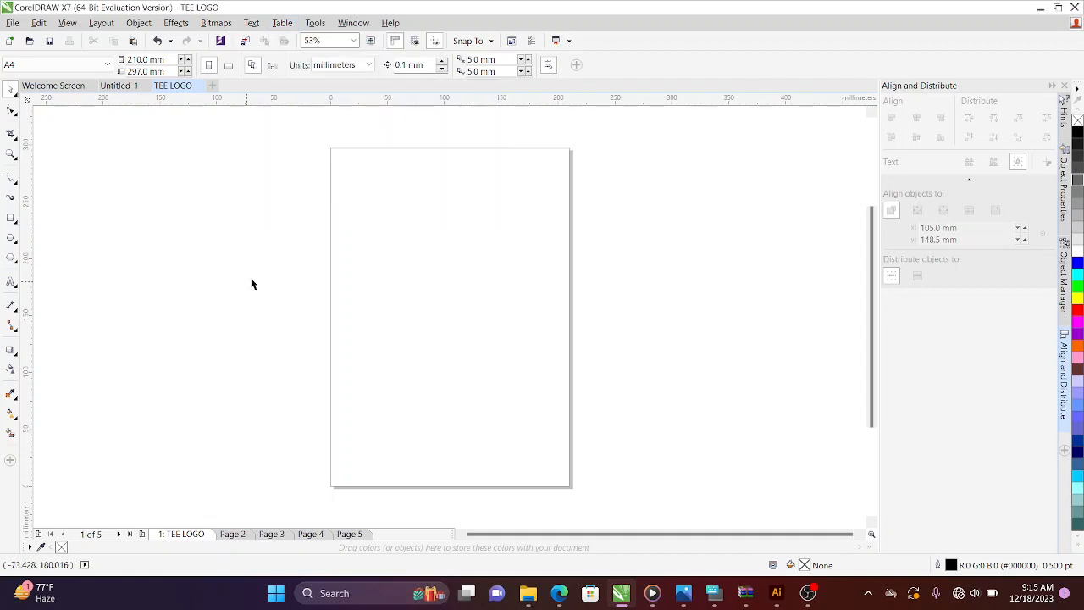
click(314, 26)
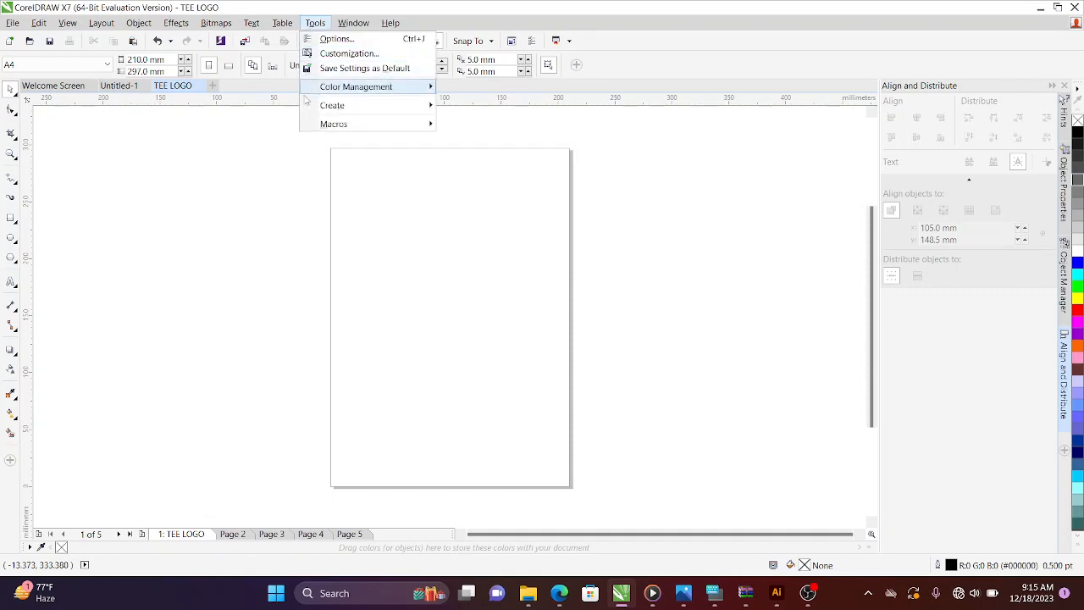
mouse_move(356, 87)
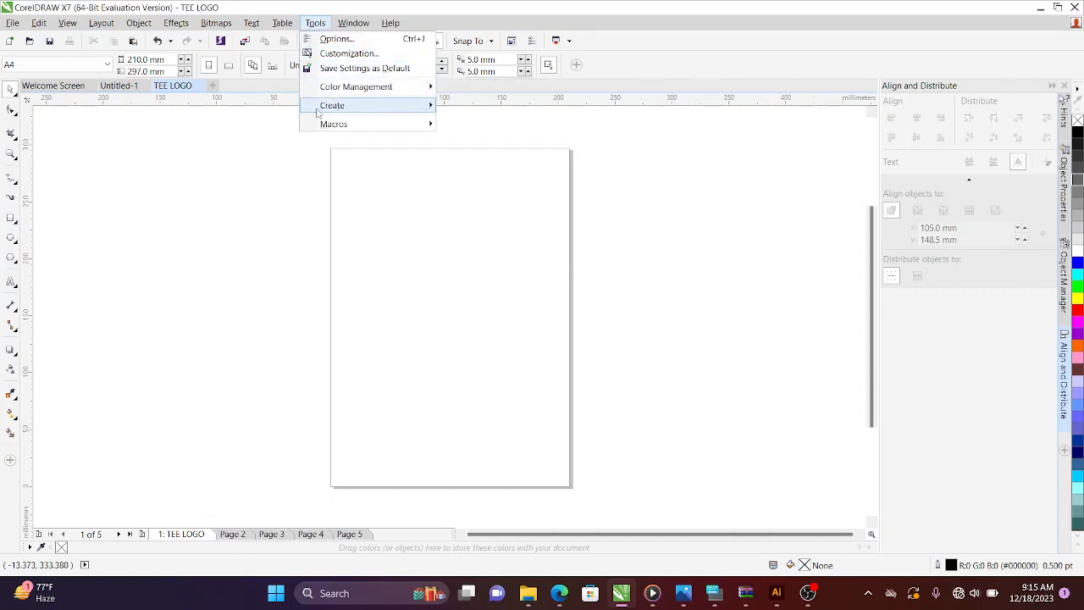
Open a second window of the TEE LOGO document and return to the first window, TEE LOGO:1
mouse_move(355, 23)
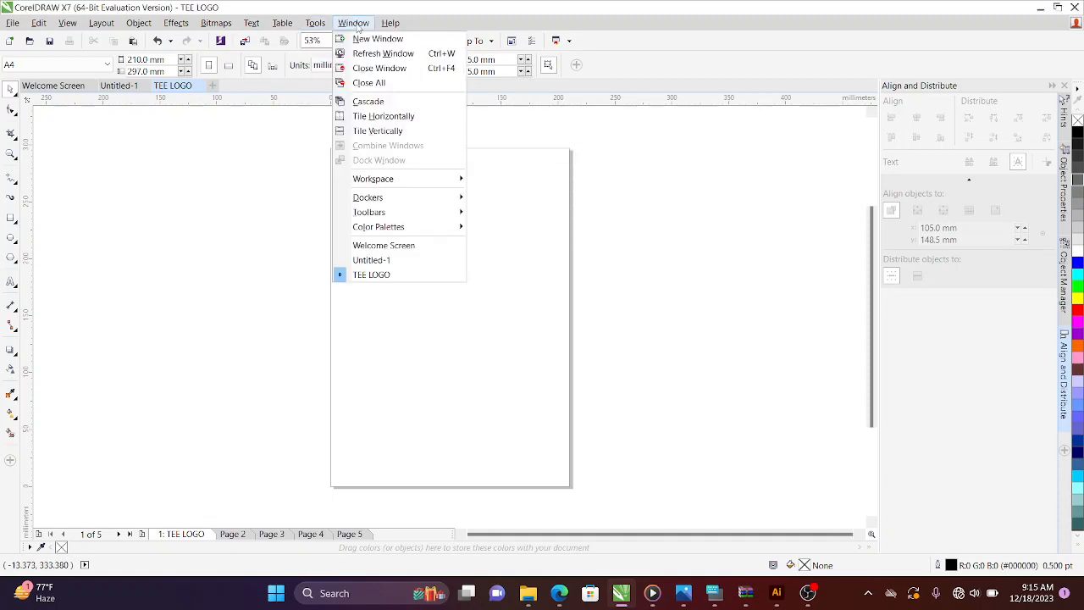
click(394, 43)
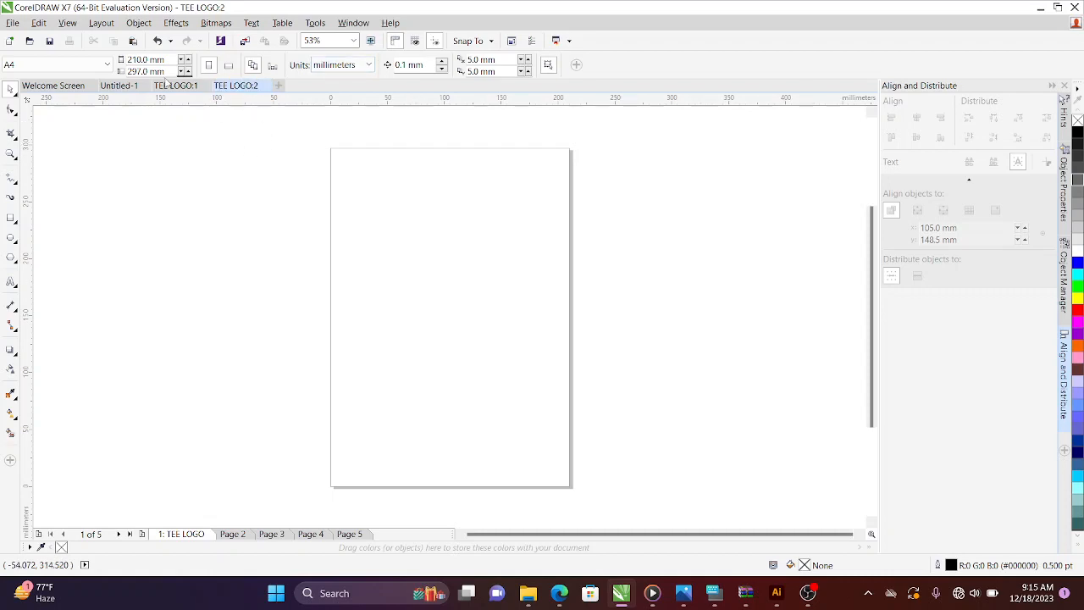
click(172, 86)
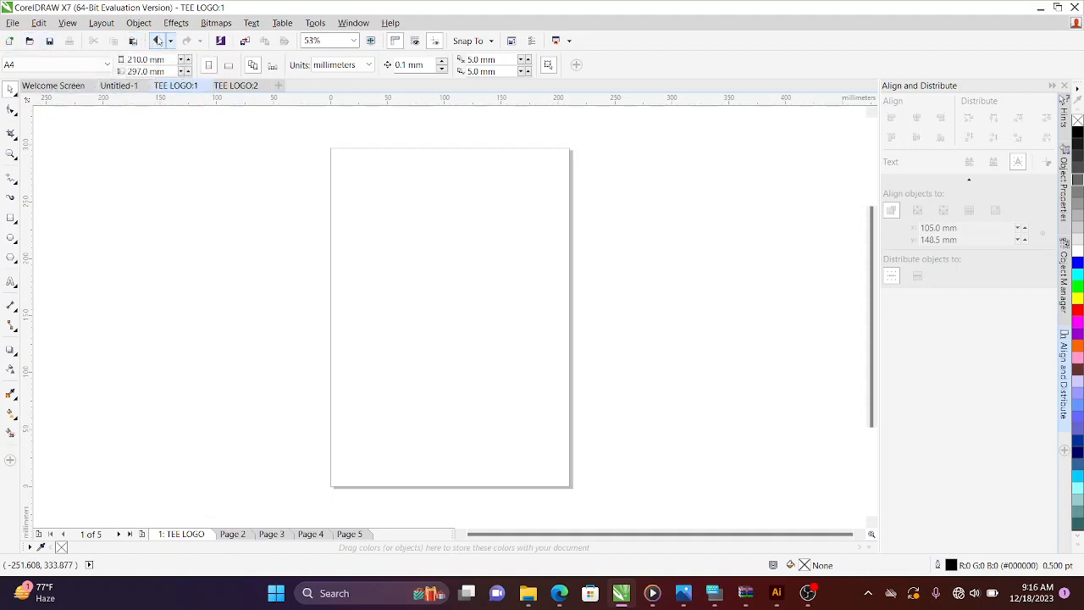
Draw a rectangle about 359 by 112 mm across the page and a square about 95 mm wide off its upper left
click(11, 217)
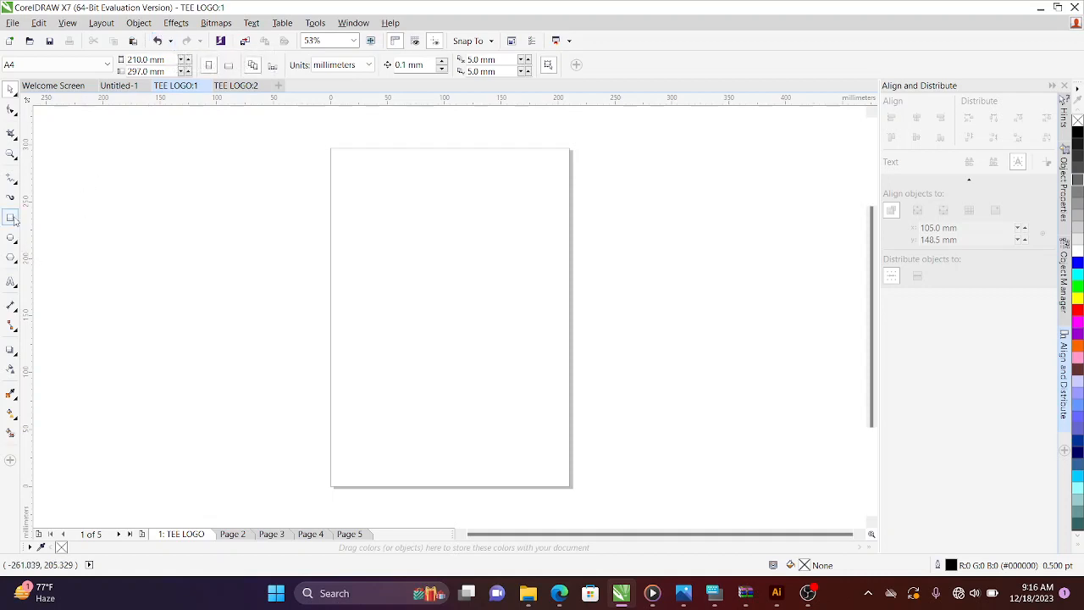
drag(232, 243, 644, 371)
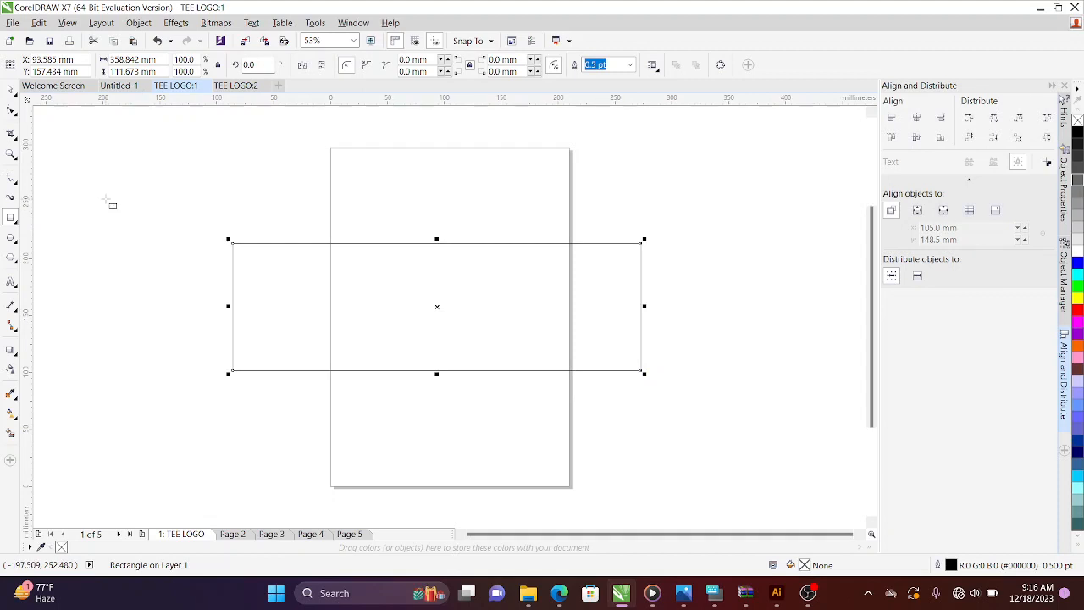
drag(105, 200, 162, 256)
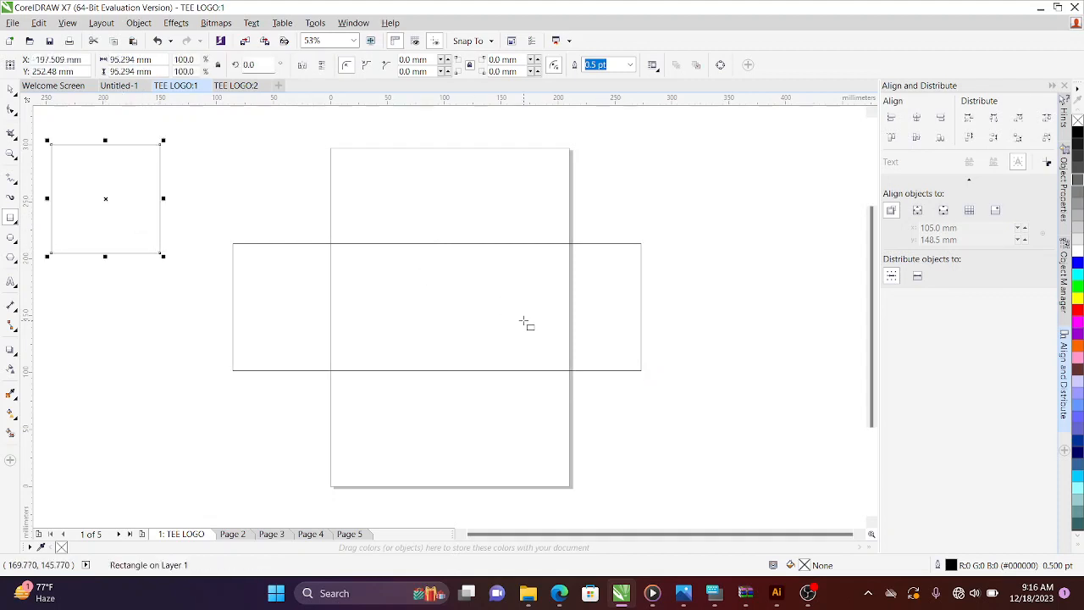
Undo the drawing of both rectangles and redo them
click(156, 40)
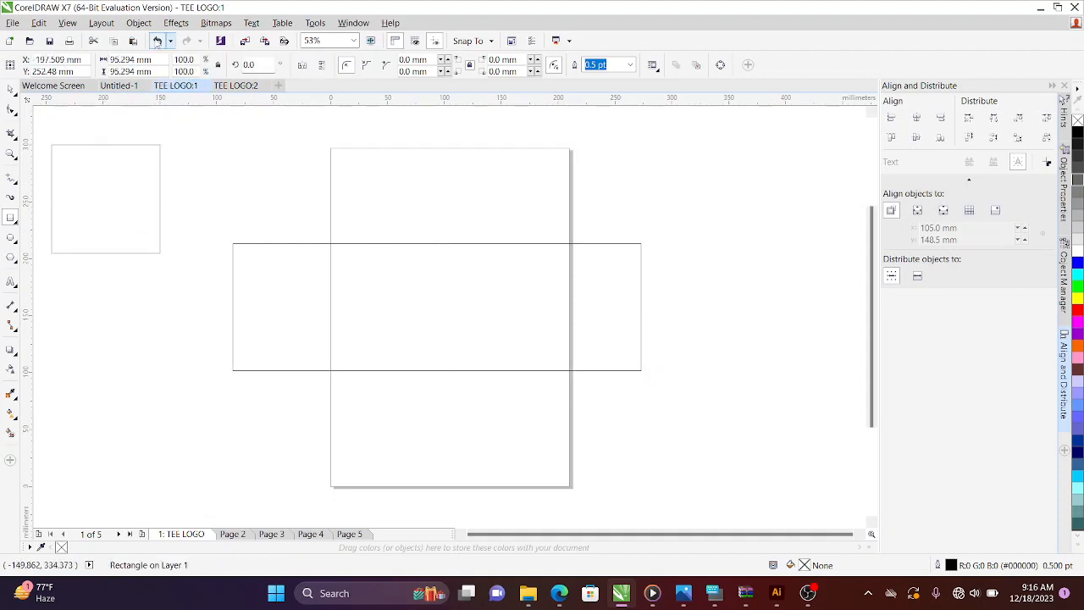
click(157, 41)
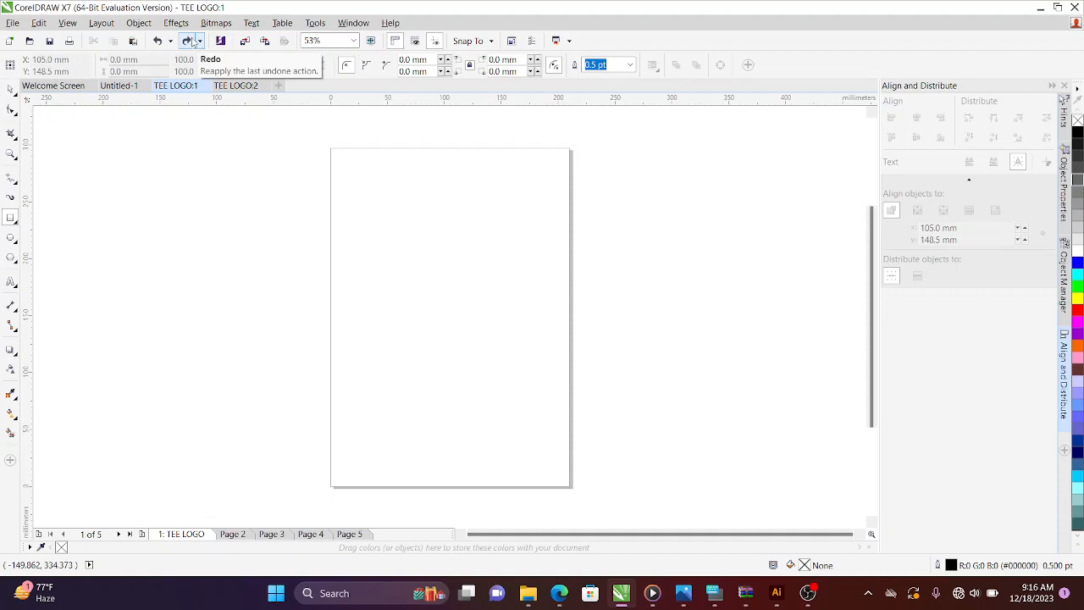
click(191, 41)
click(192, 41)
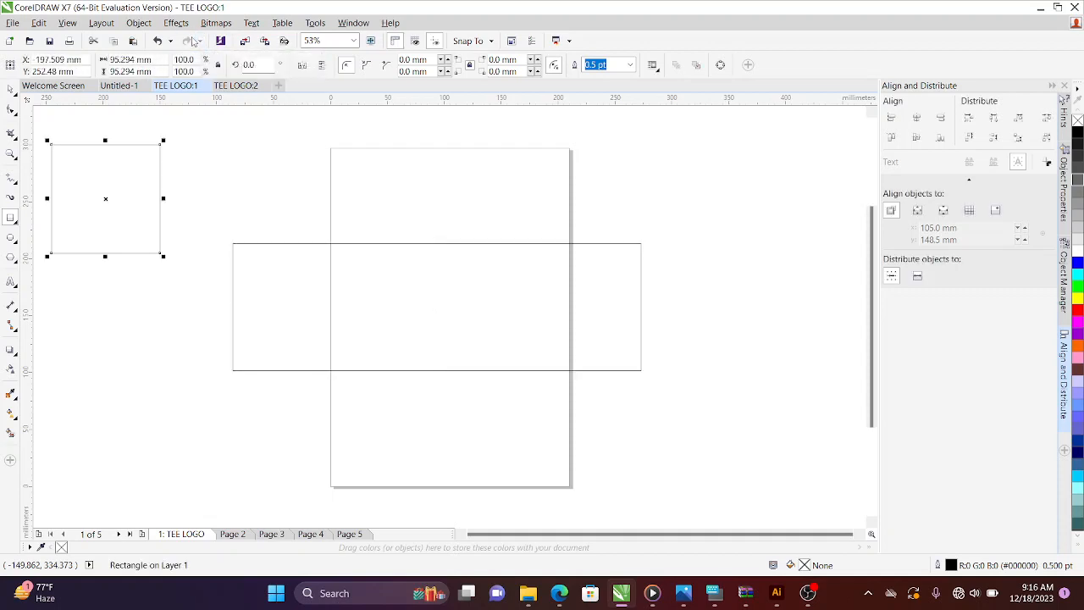
Undo both rectangles again and redo only the large one across the page
click(160, 42)
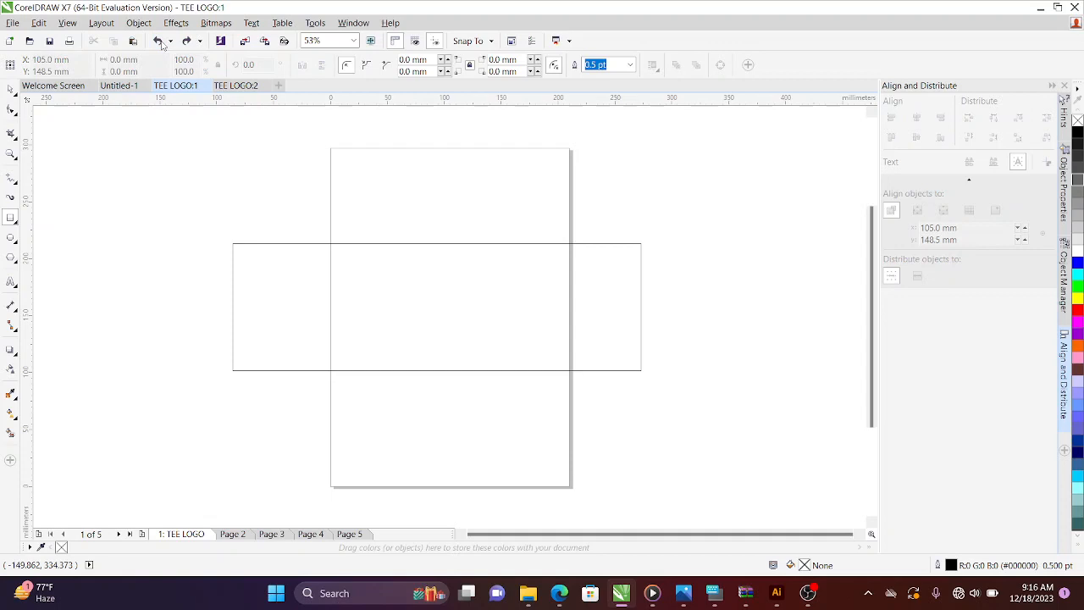
click(159, 42)
click(186, 40)
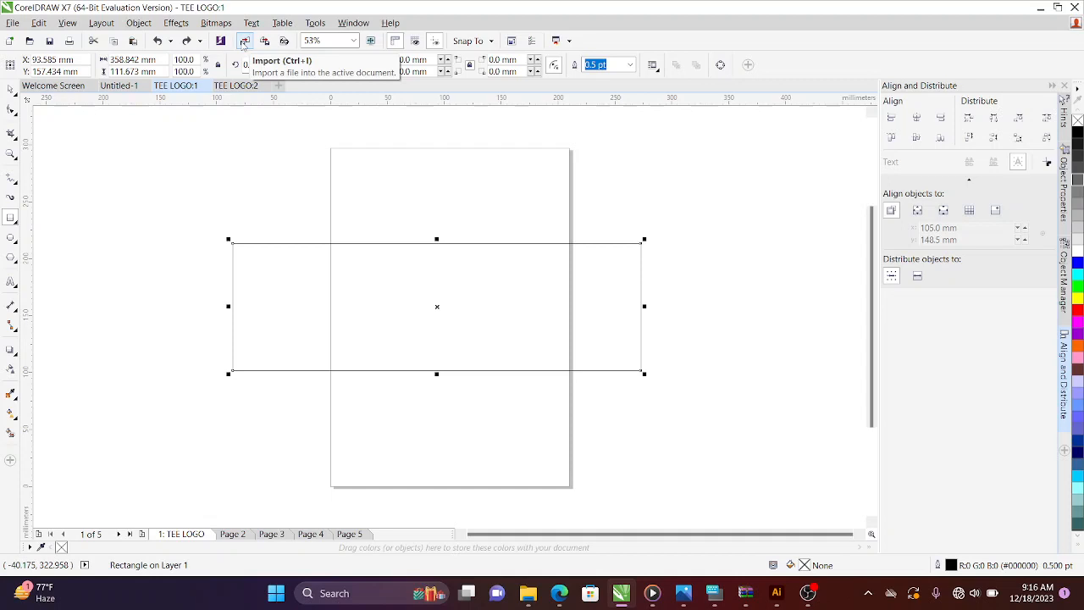
Import the BG image from the MOCKUPS folder inside DESIGNS & MOCKUPS and place it with its corner on the page
click(244, 42)
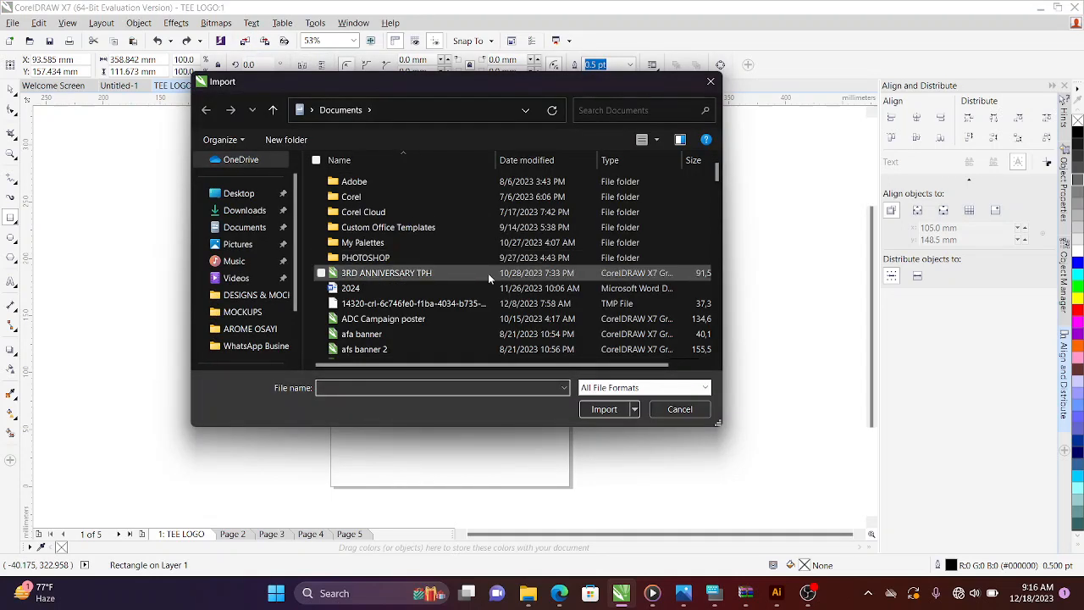
click(262, 244)
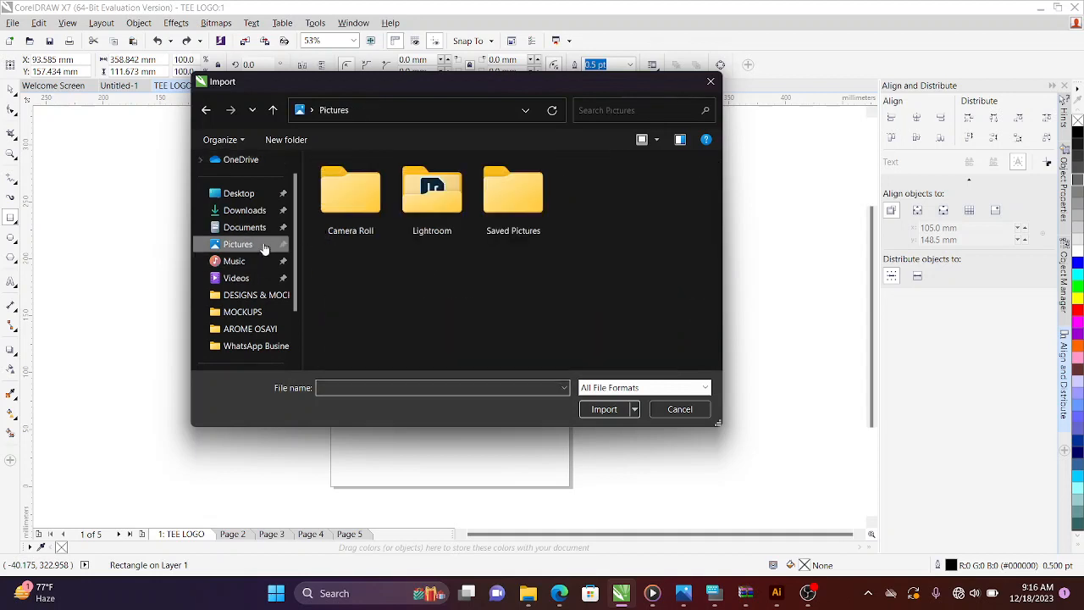
click(261, 297)
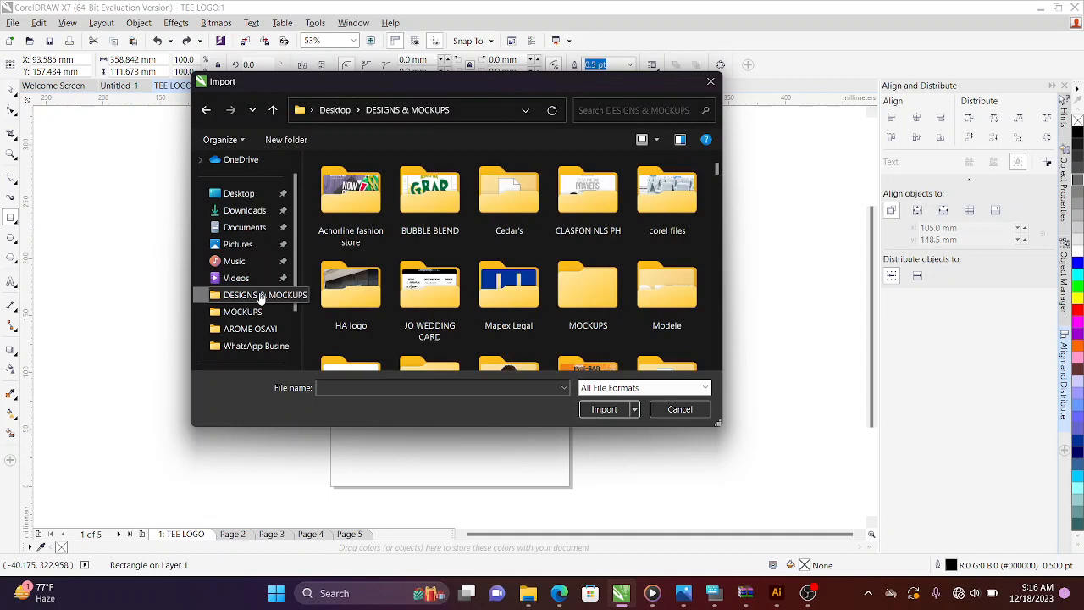
double_click(571, 285)
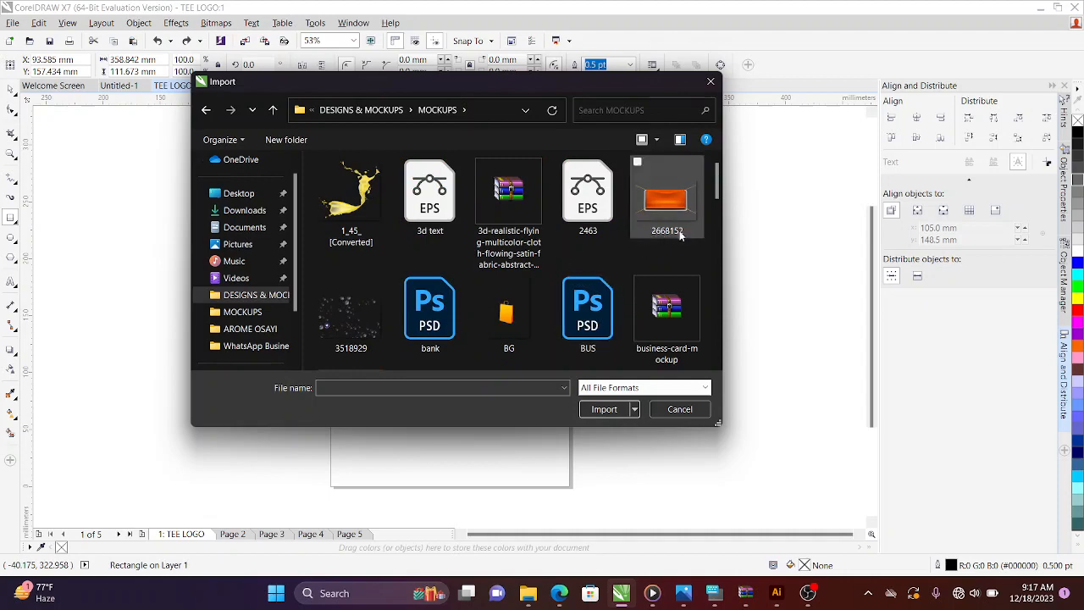
double_click(512, 322)
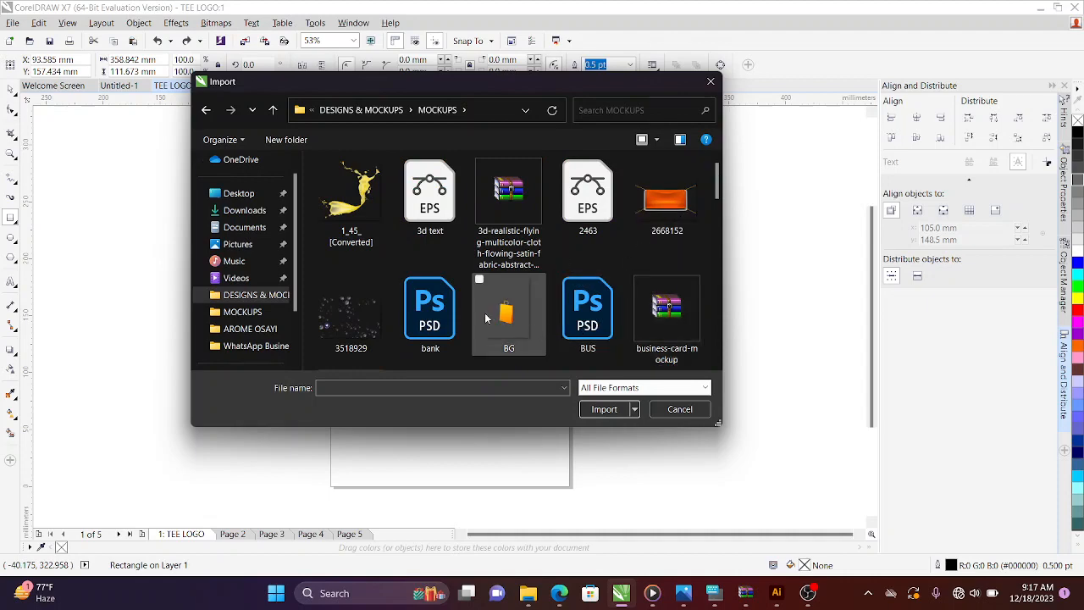
click(483, 313)
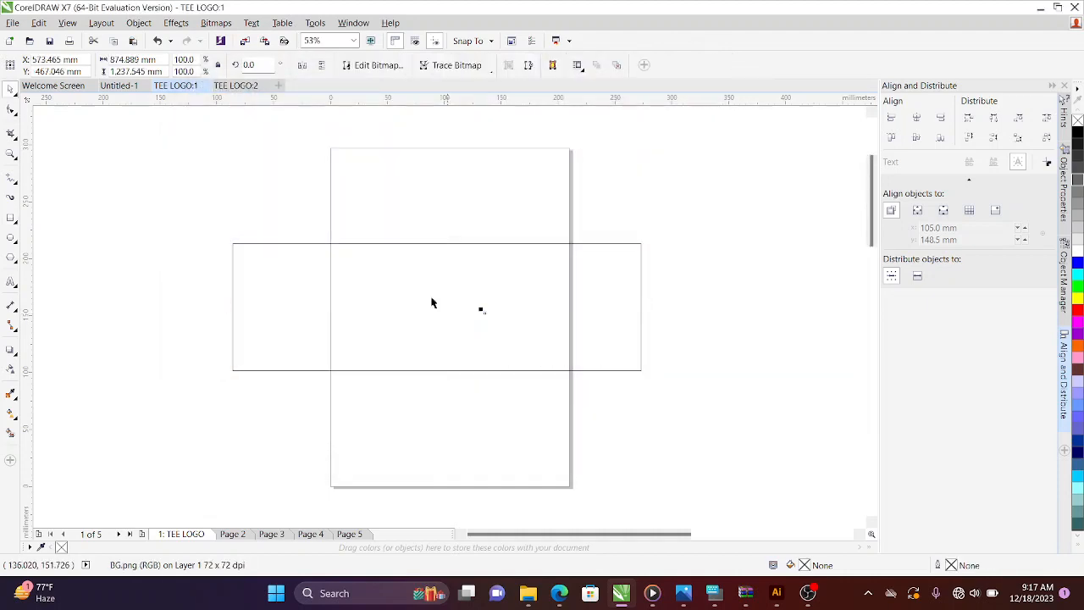
click(191, 195)
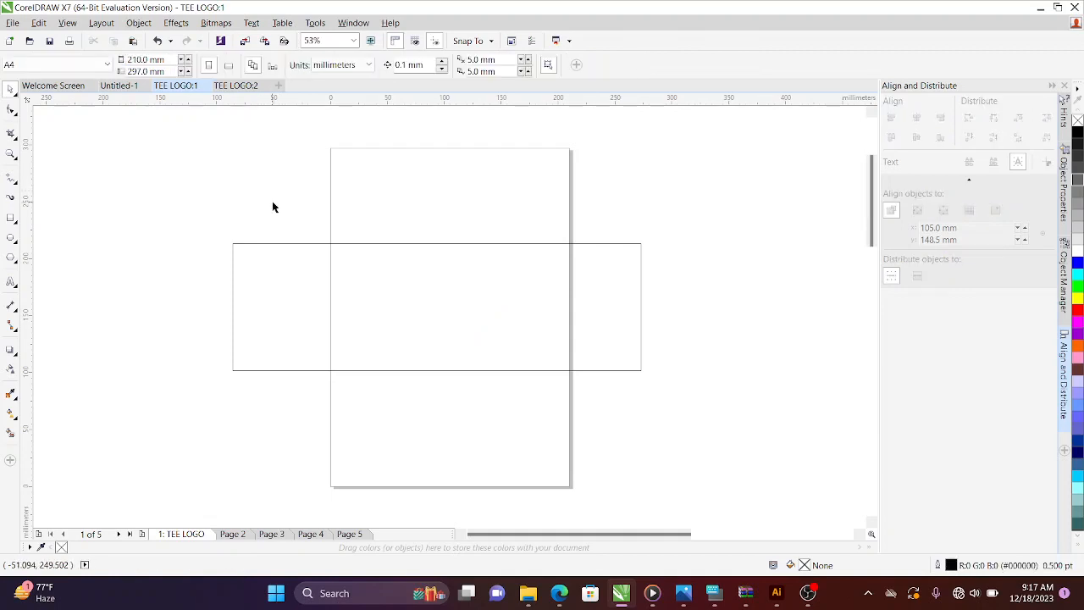
Import the dove image Daco_4130720 from the MOCKUPS folder and position it over the large rectangle on the page
click(245, 41)
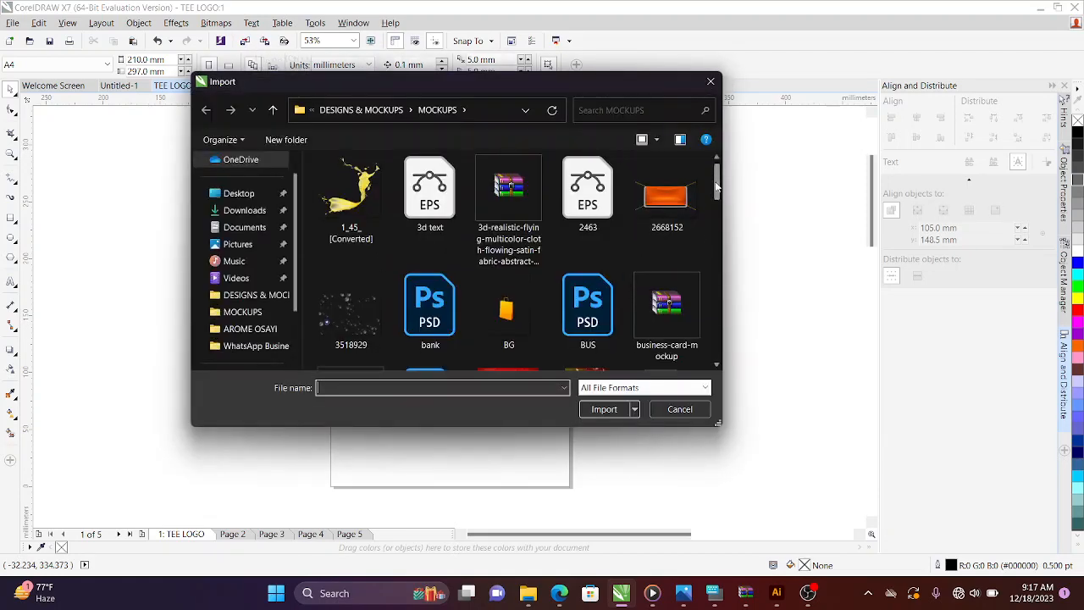
drag(717, 185, 714, 224)
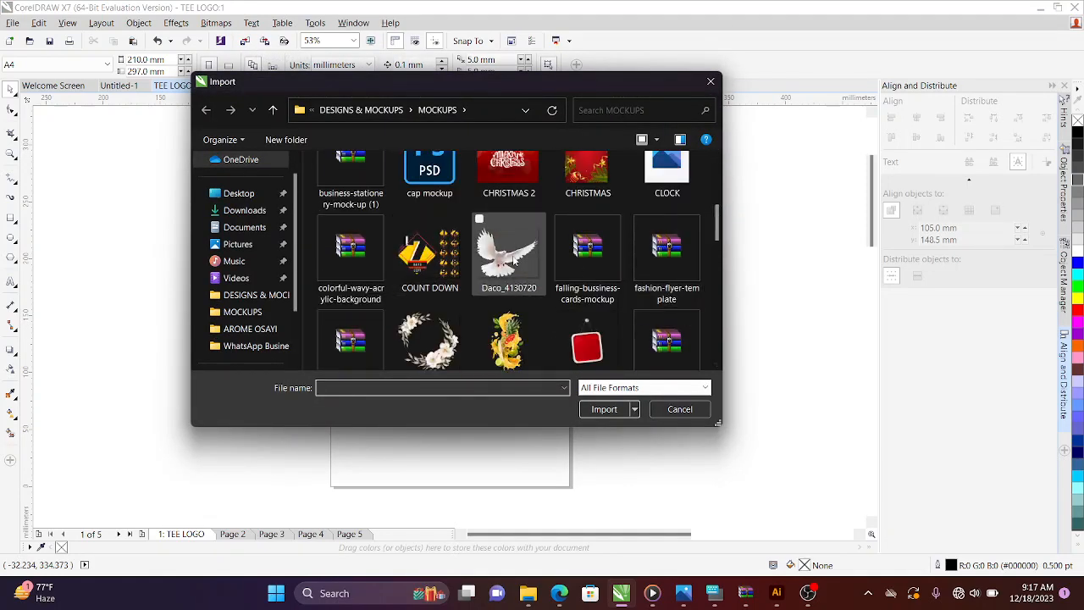
double_click(506, 256)
click(248, 184)
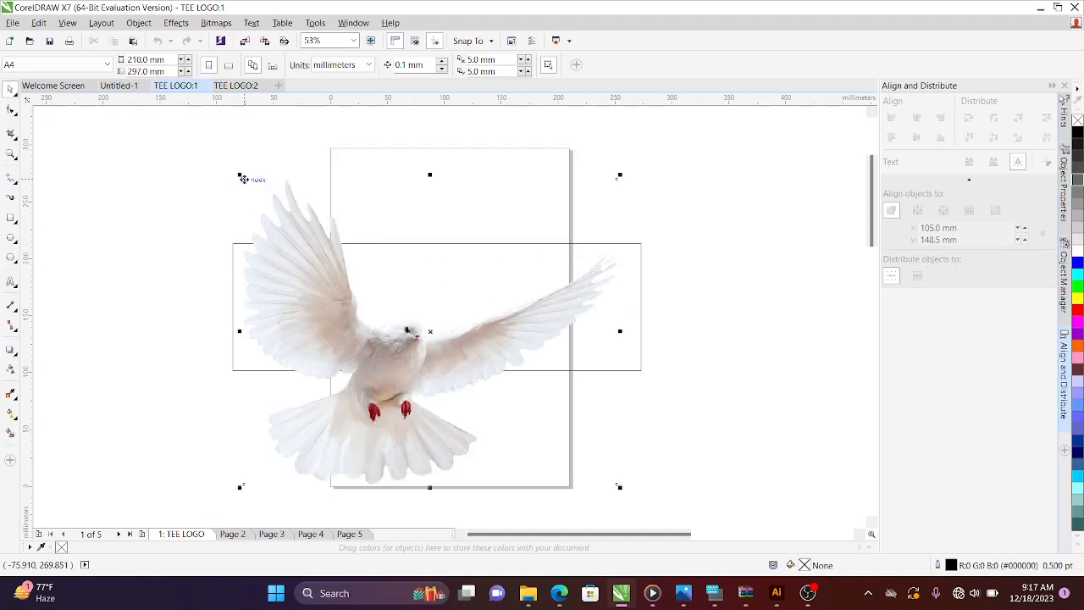
drag(423, 389, 432, 331)
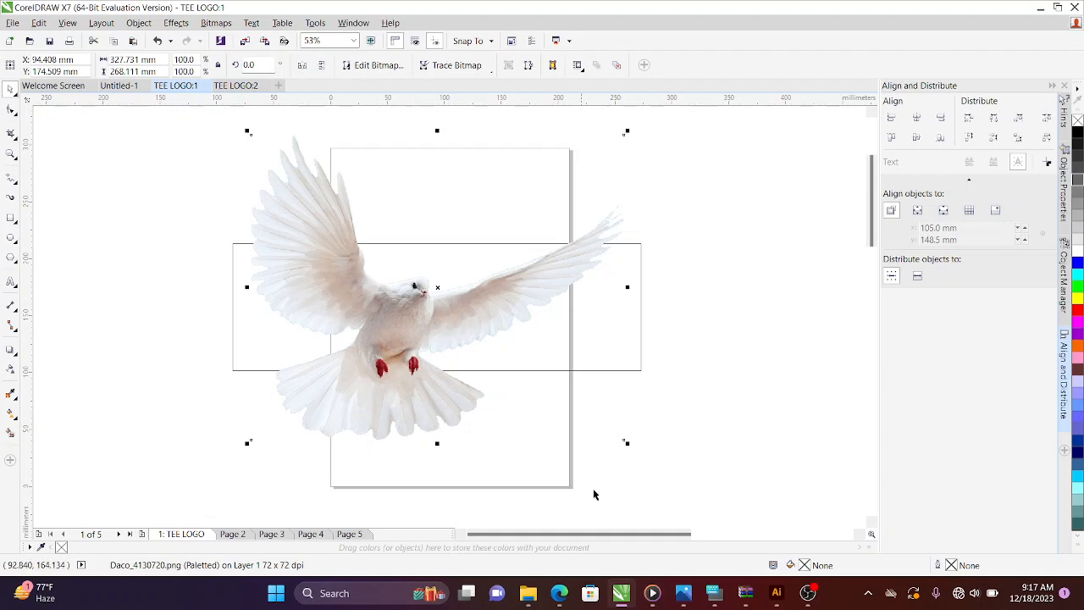
Switch to File Explorer and copy the image DESKTOP BACKGROUND 2 from the DESIGNS & MOCKUPS folder
mouse_move(528, 603)
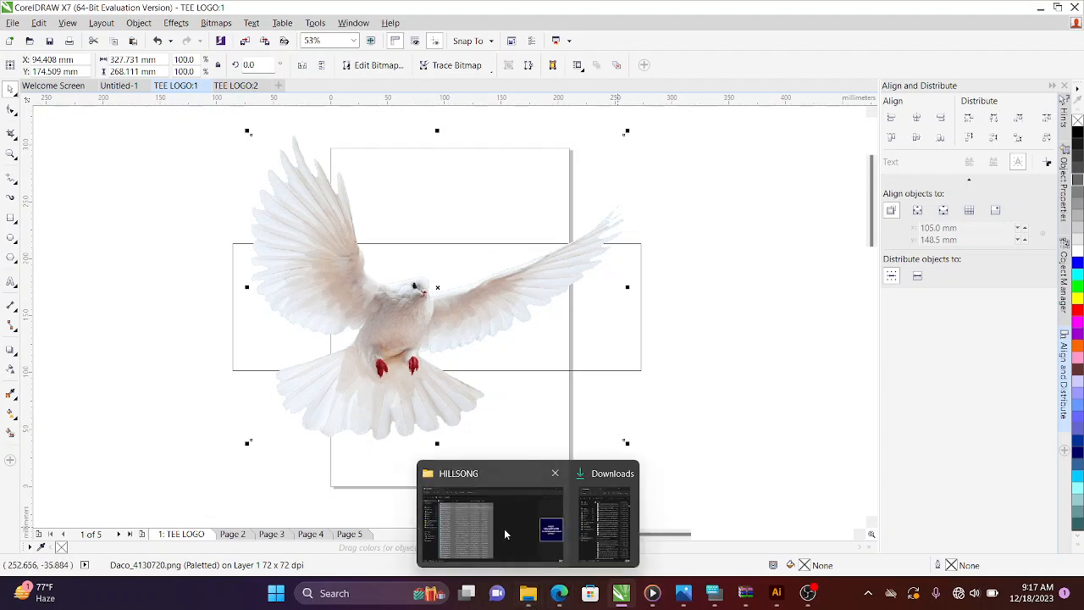
click(503, 528)
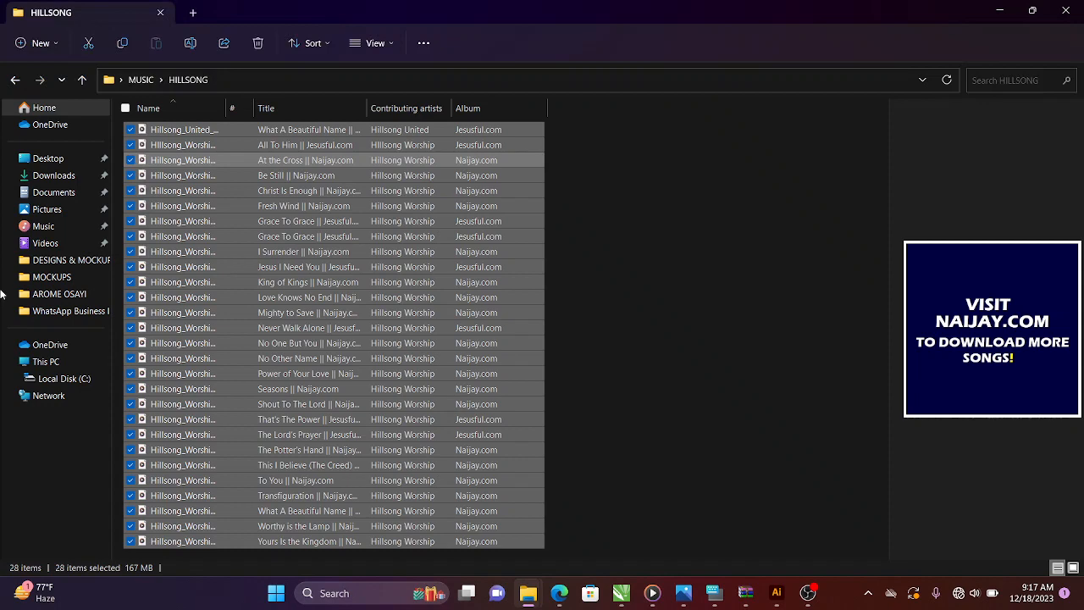
click(71, 261)
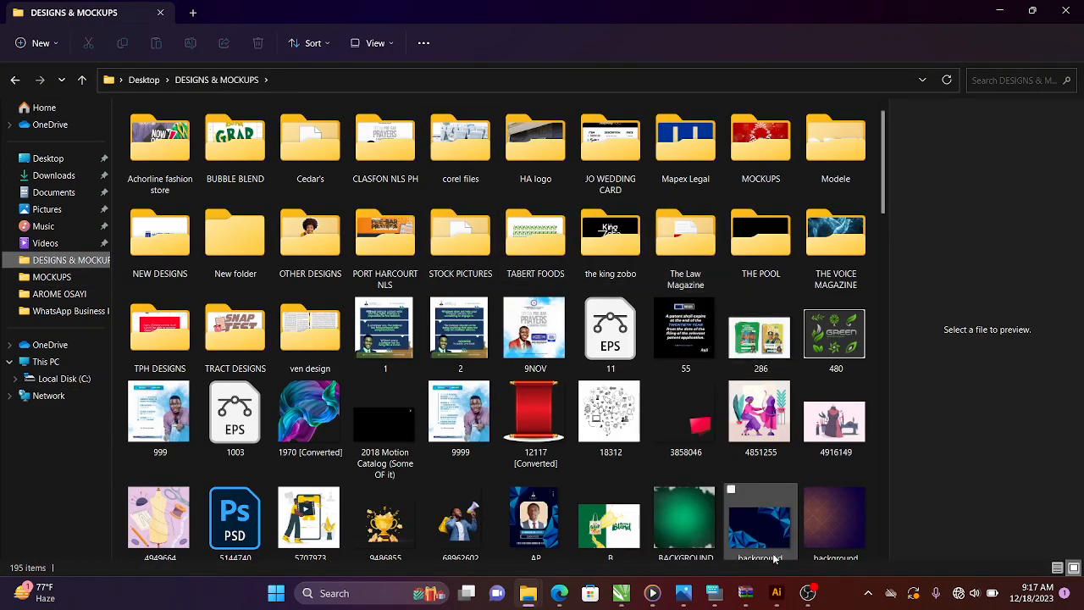
drag(884, 179, 880, 308)
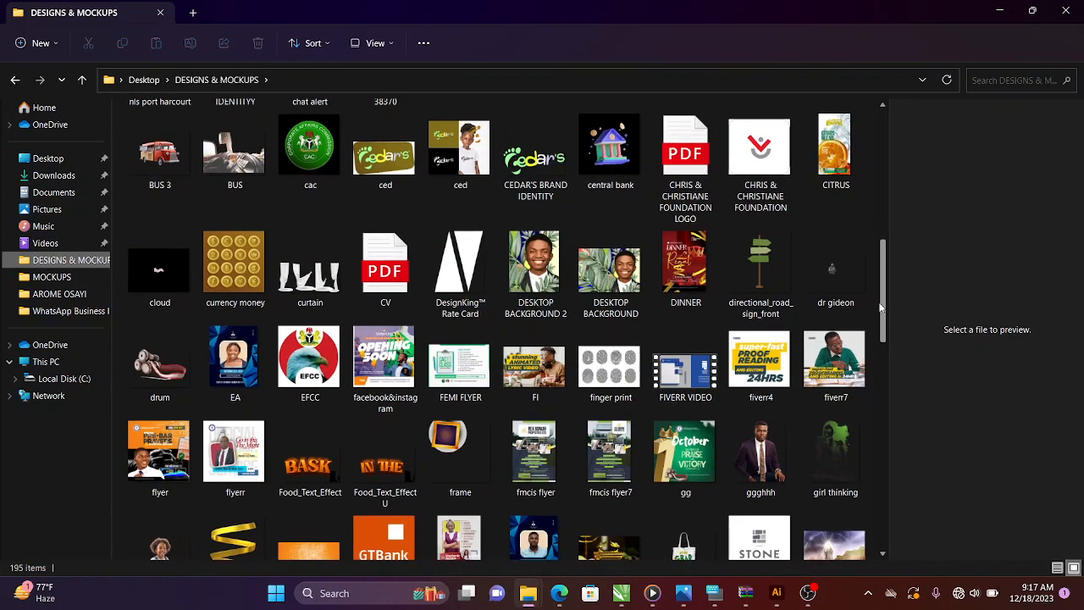
click(533, 264)
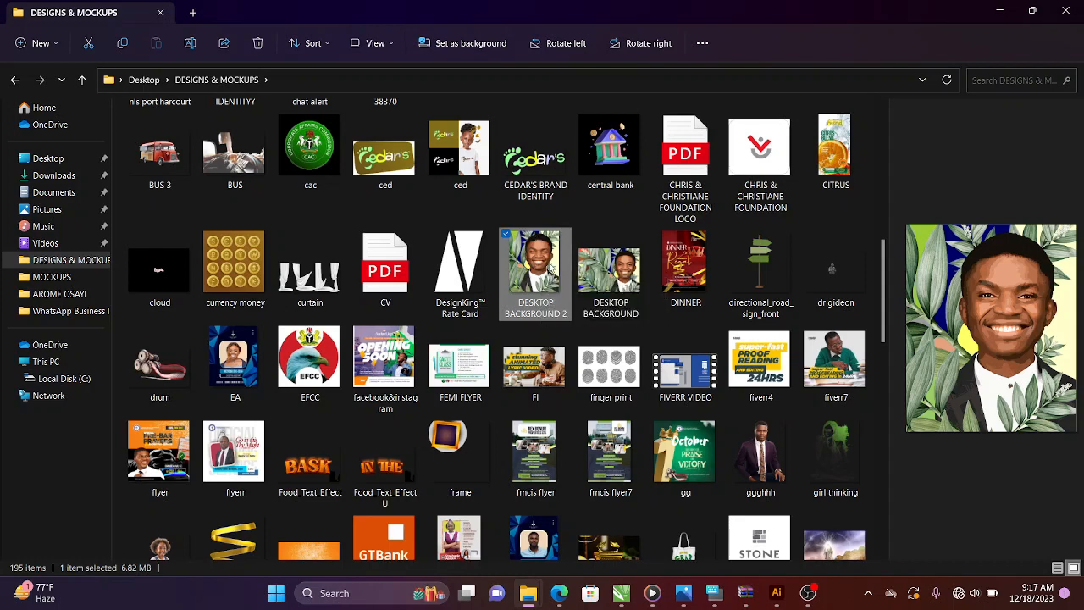
right_click(550, 269)
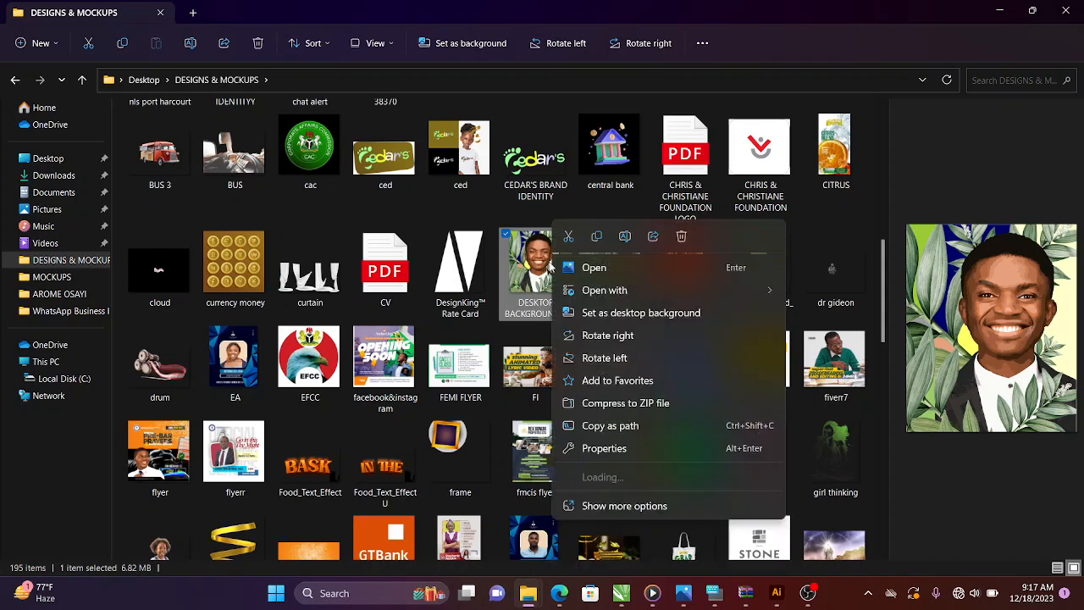
click(597, 237)
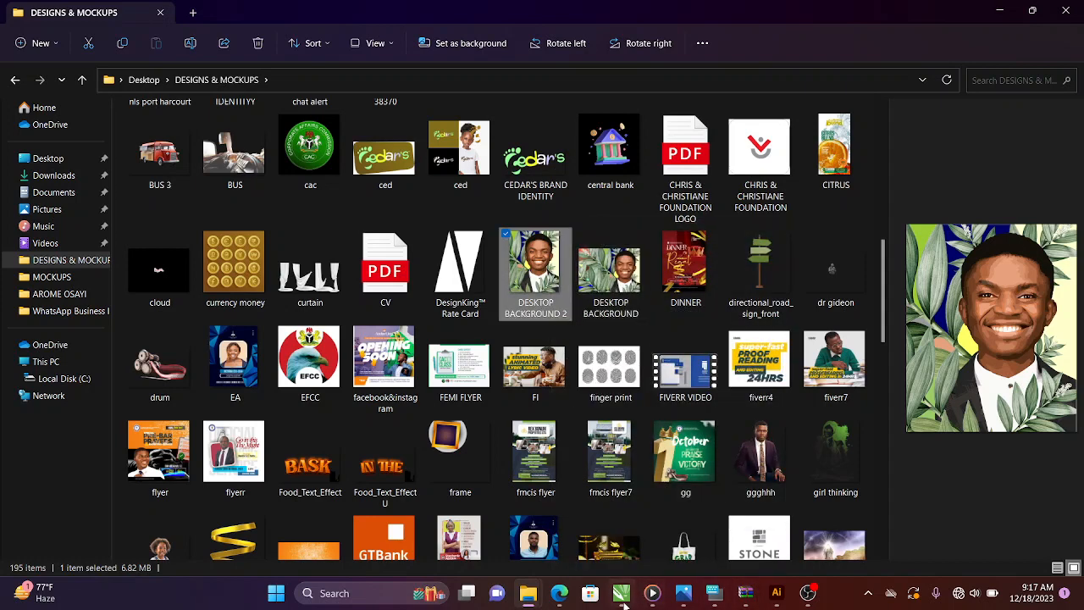
Switch back to CorelDRAW and paste the copied portrait image onto the TEE LOGO page
mouse_move(622, 597)
click(629, 539)
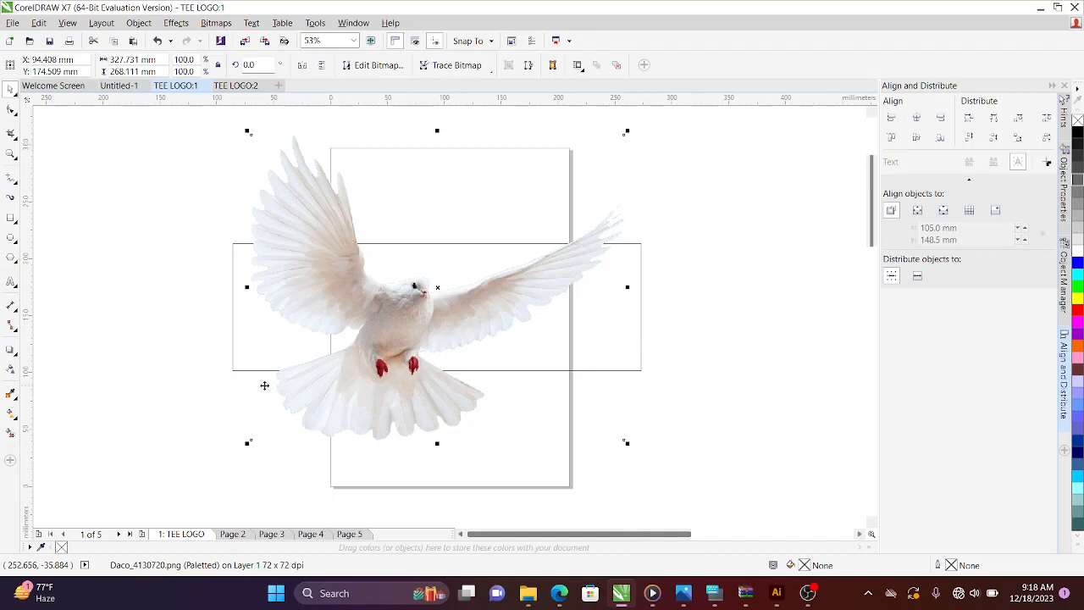
click(141, 337)
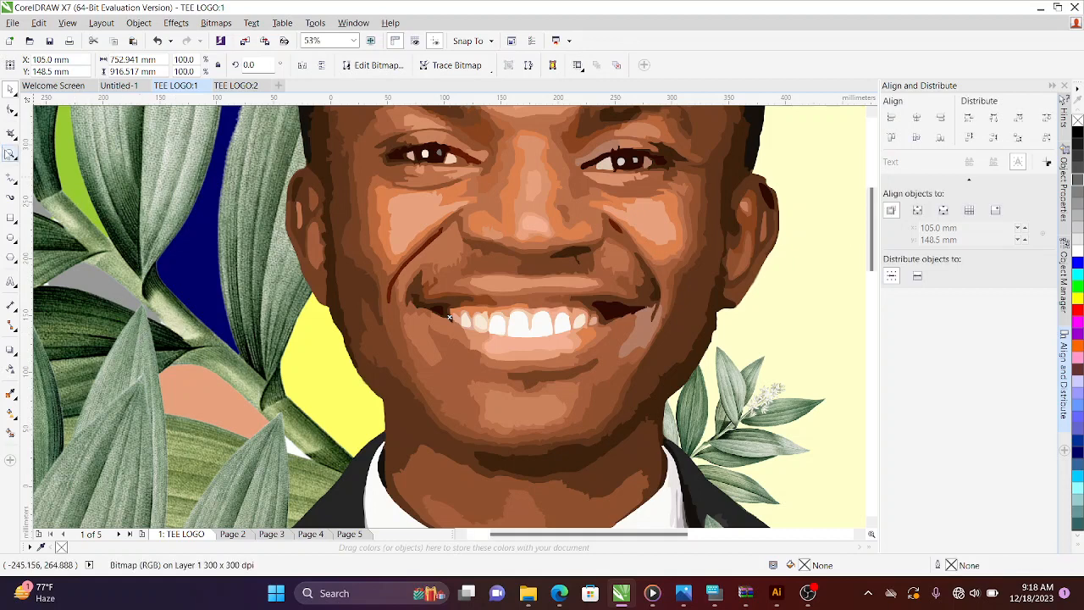
click(10, 153)
click(95, 65)
click(96, 65)
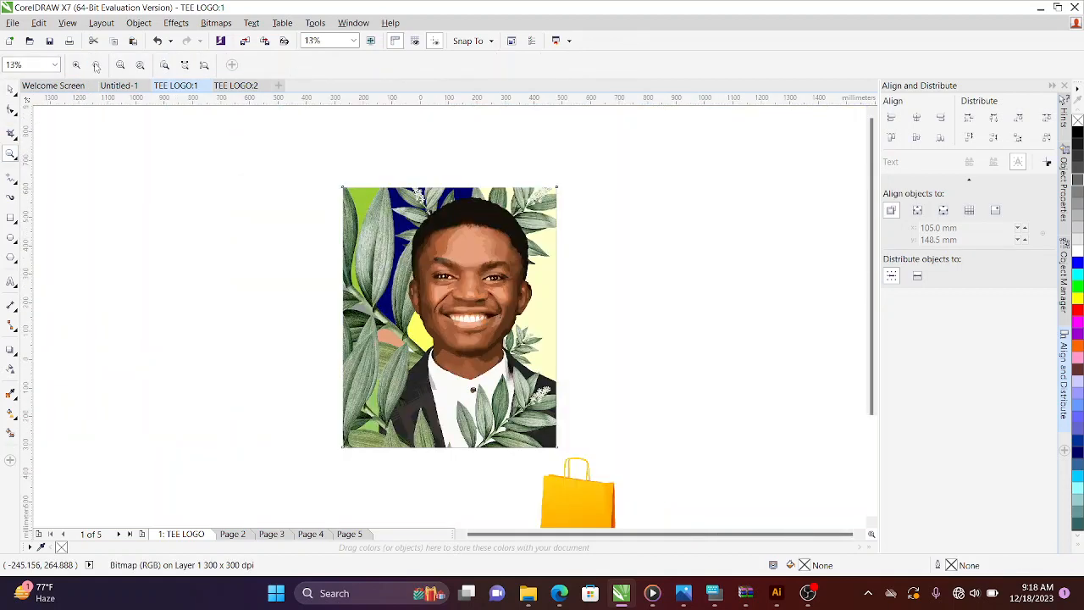
Scale the portrait to about 435 × 530 mm and the BG bag image to about 403 × 570 mm, both beside the page
click(11, 88)
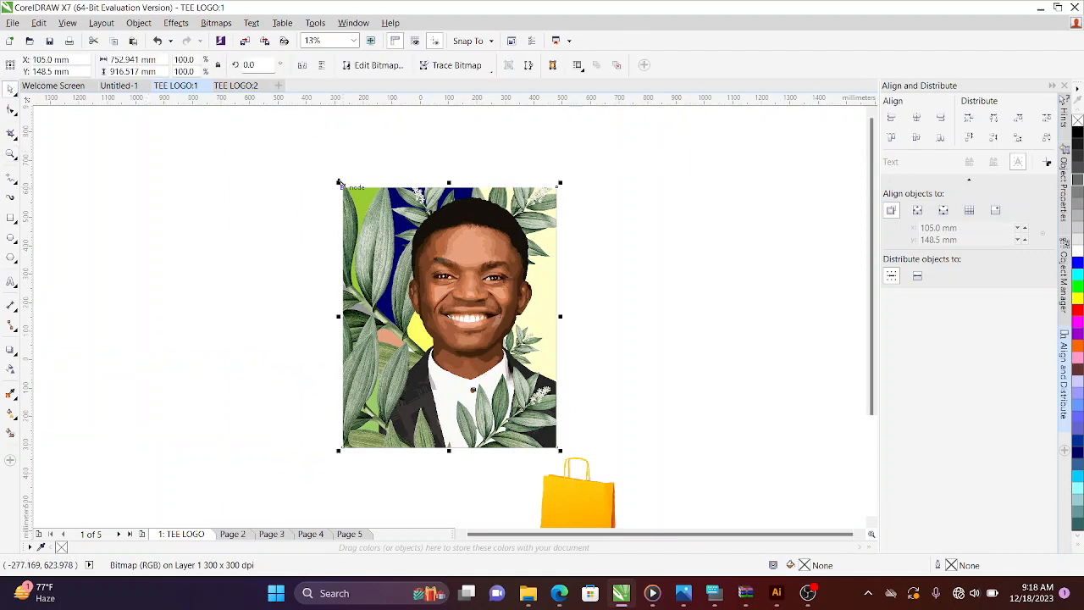
drag(338, 182, 635, 168)
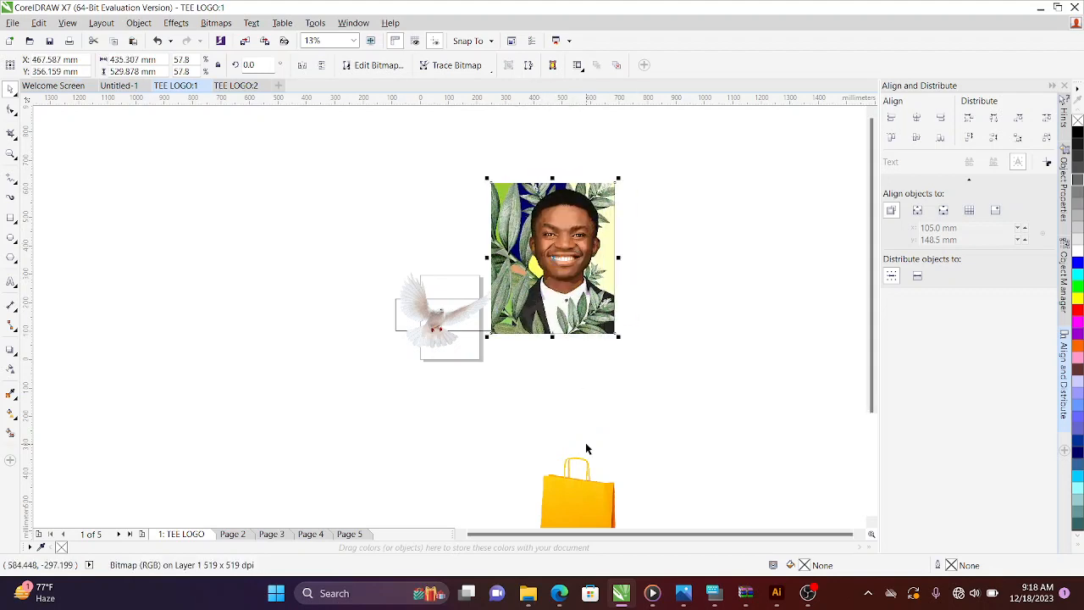
drag(561, 484, 665, 290)
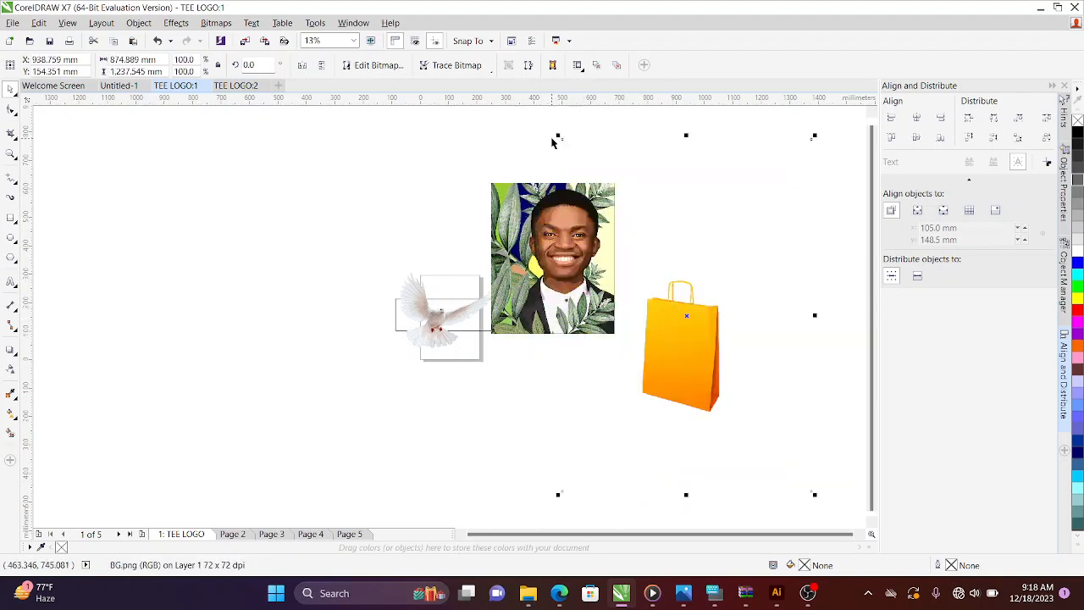
drag(558, 136, 692, 325)
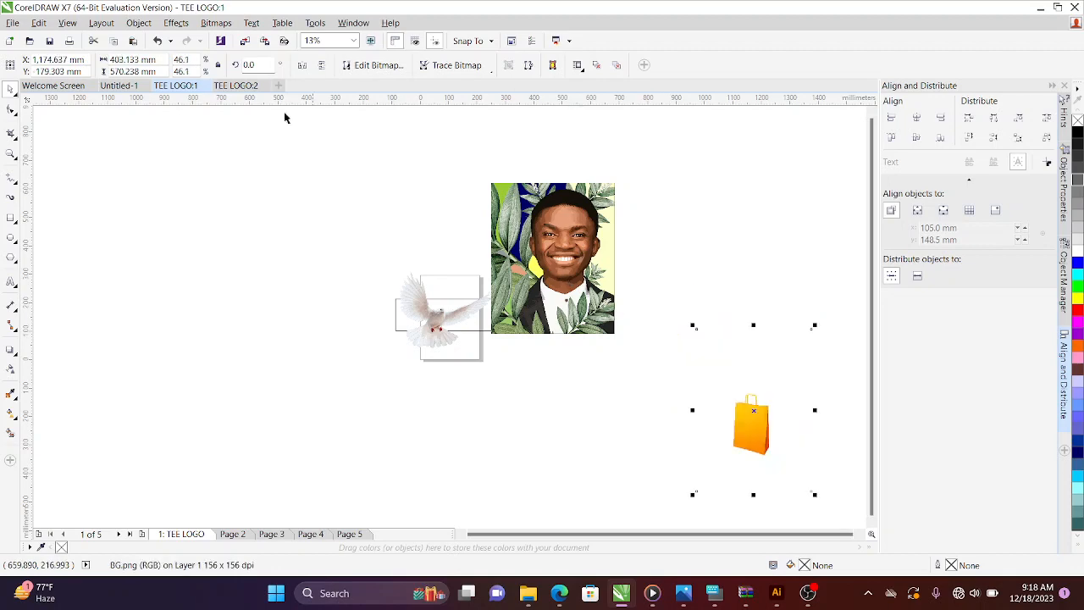
Import DESKTOP BACKGROUND 2 from the DESIGNS & MOCKUPS folder, place it beside the page and scale it to about 594 × 723 mm
click(245, 40)
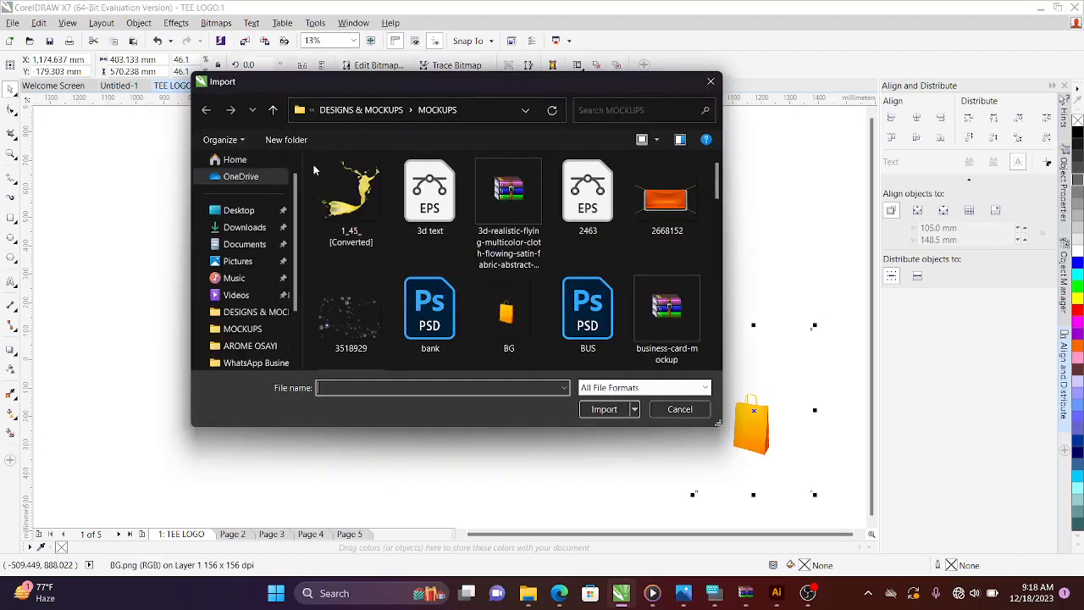
drag(716, 181, 724, 161)
click(338, 111)
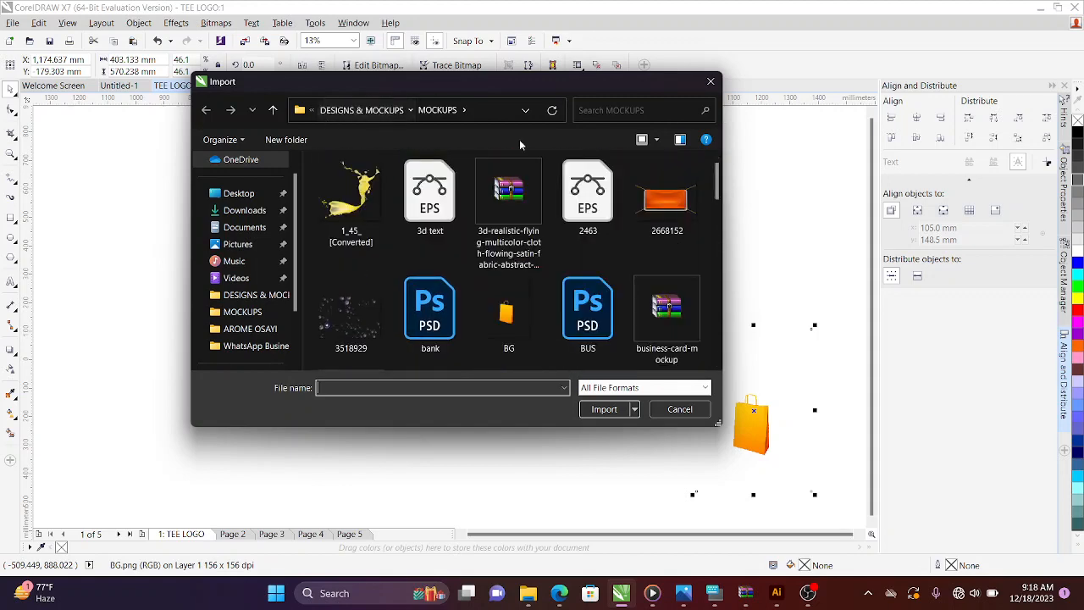
drag(715, 167, 729, 240)
double_click(351, 222)
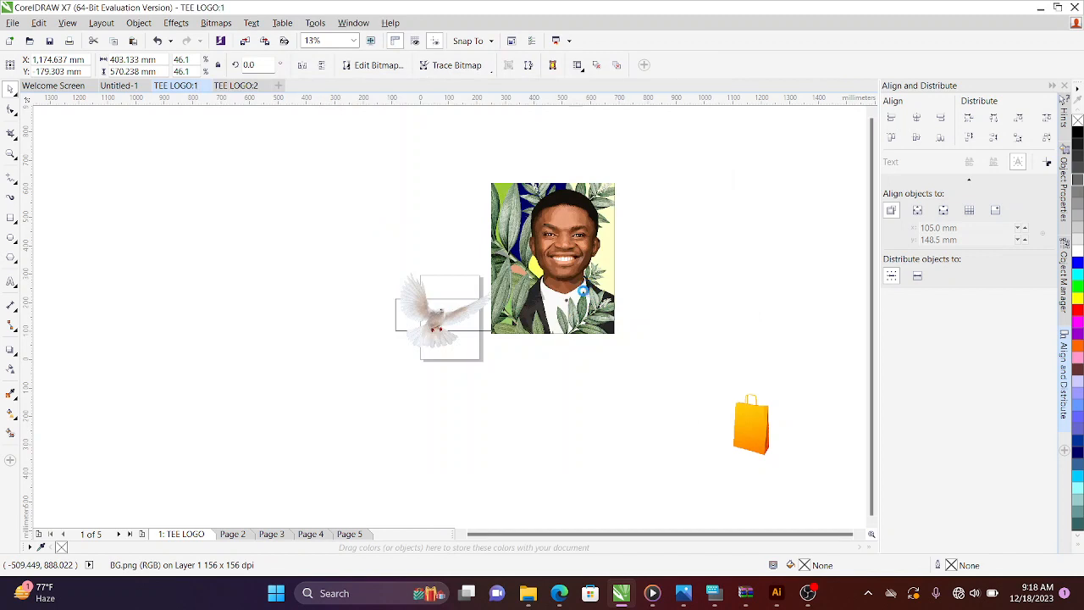
click(207, 254)
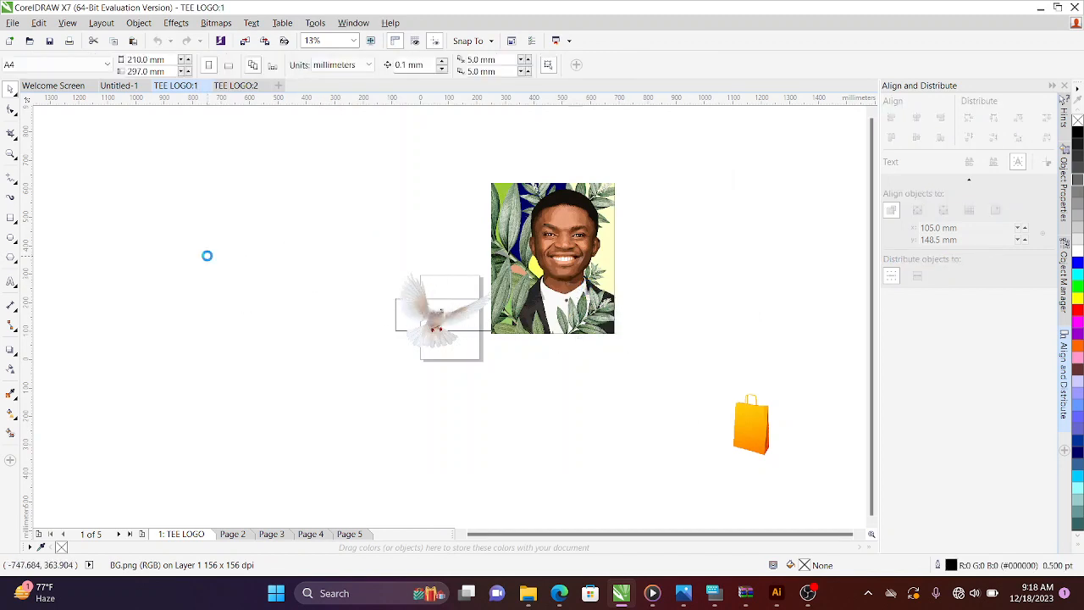
drag(286, 319, 263, 244)
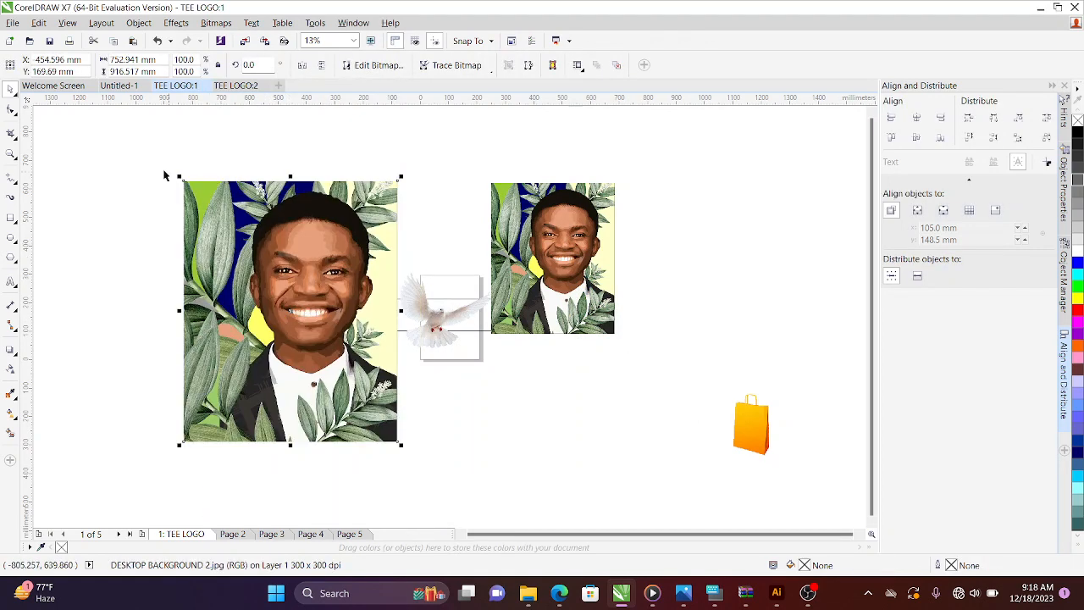
drag(179, 177, 225, 231)
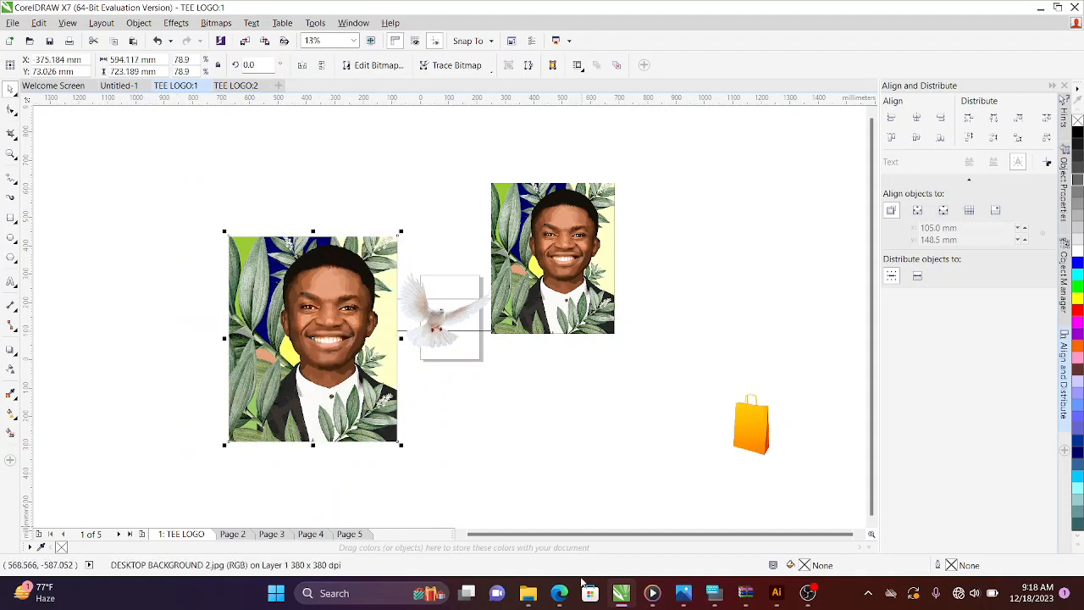
Switch to File Explorer, set its window beside the canvas, bring DESKTOP BACKGROUND 2 directly into the CorelDRAW drawing and reposition it
mouse_move(528, 588)
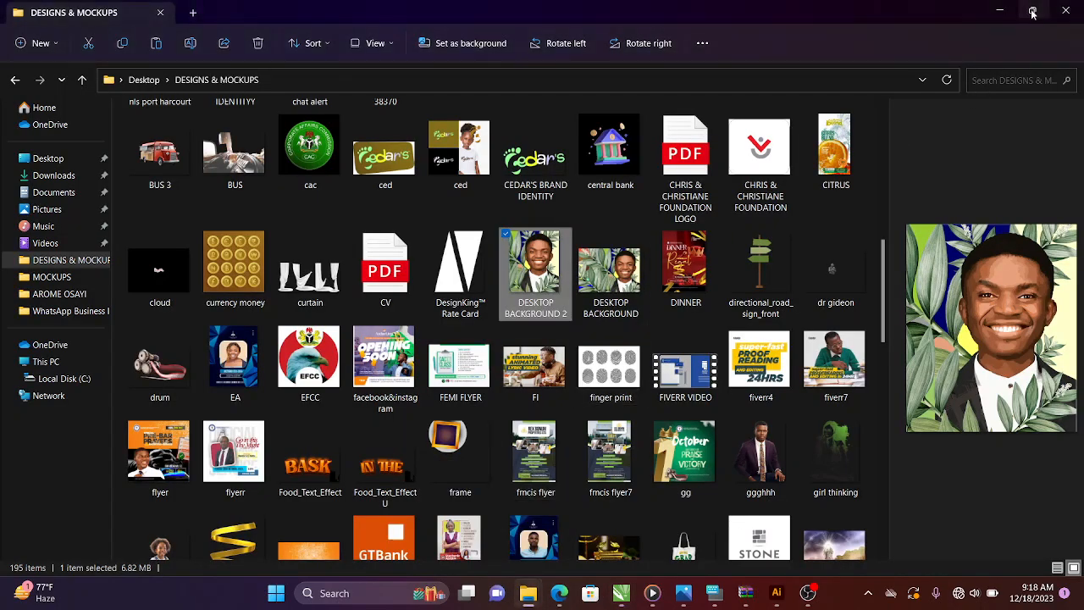
click(487, 512)
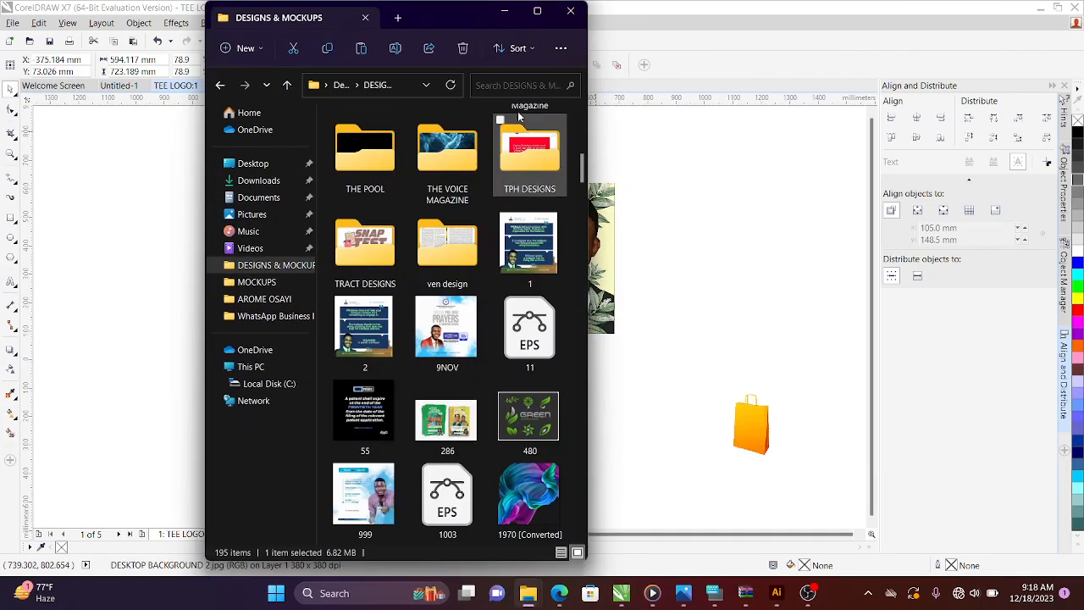
drag(440, 17, 839, 37)
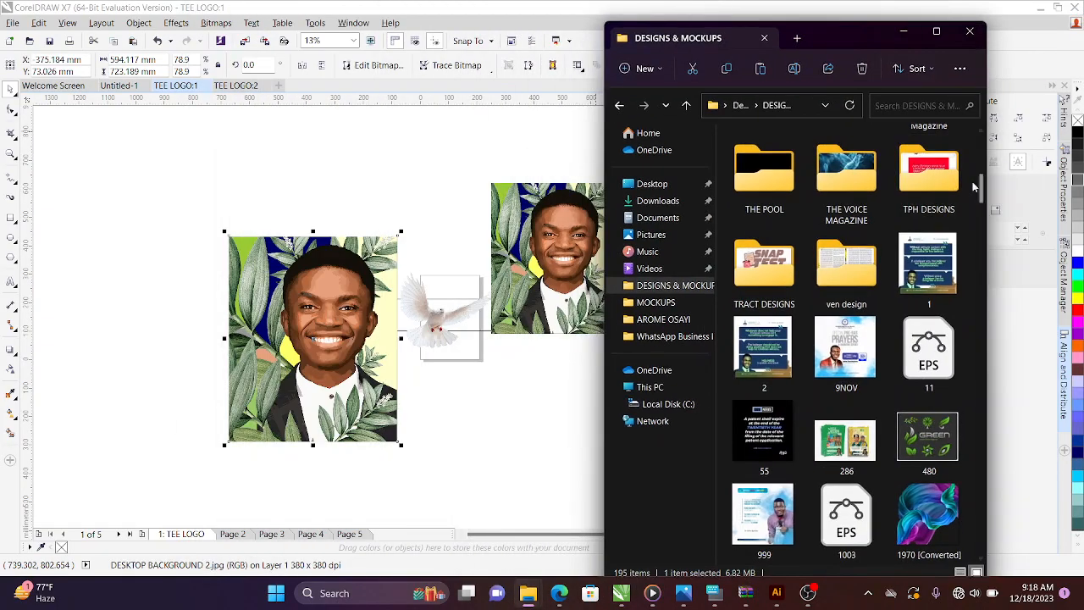
drag(980, 188, 980, 302)
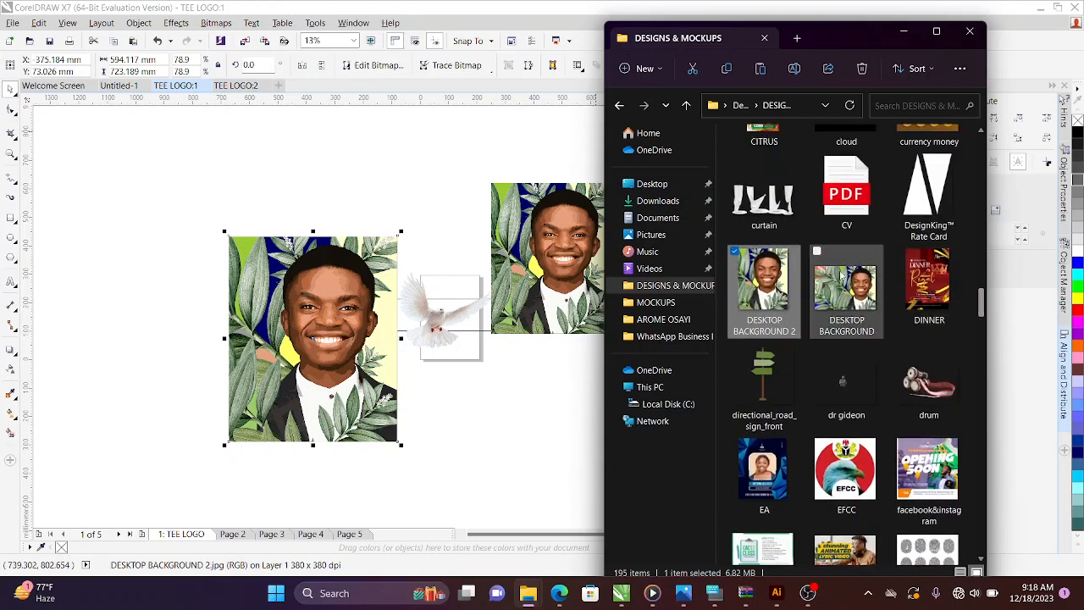
drag(752, 298, 254, 190)
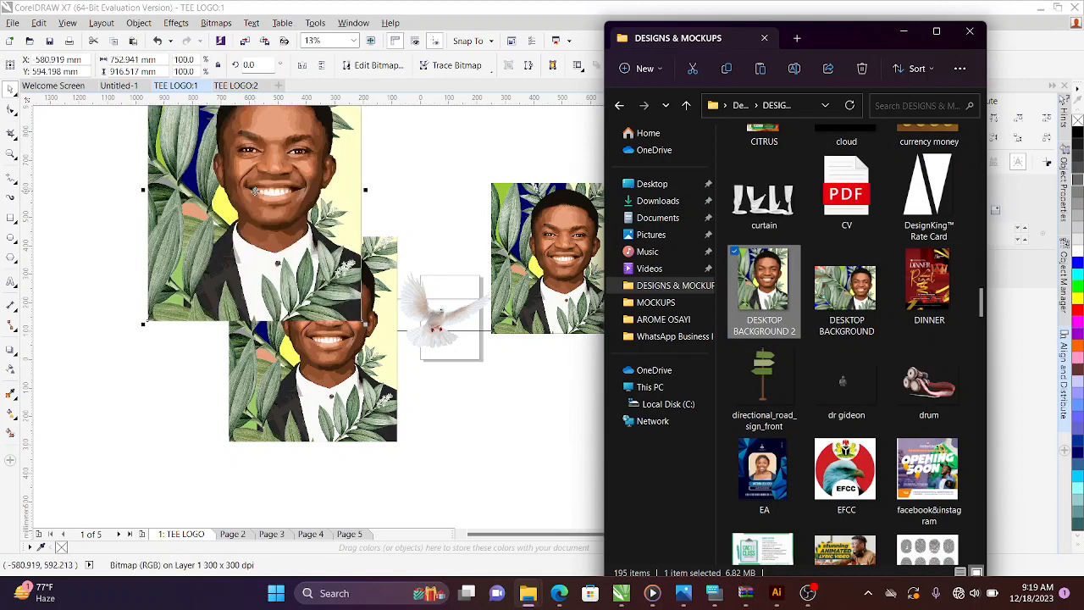
click(254, 190)
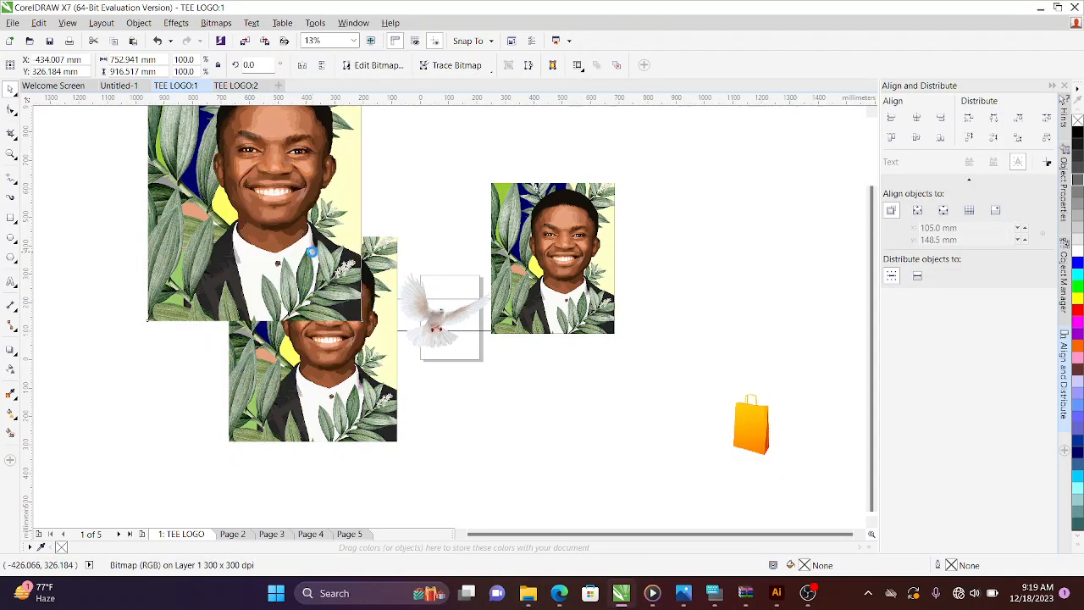
drag(254, 190, 300, 263)
Delete all the portrait images, the bag, the dove and the rectangle from the drawing
key(Delete)
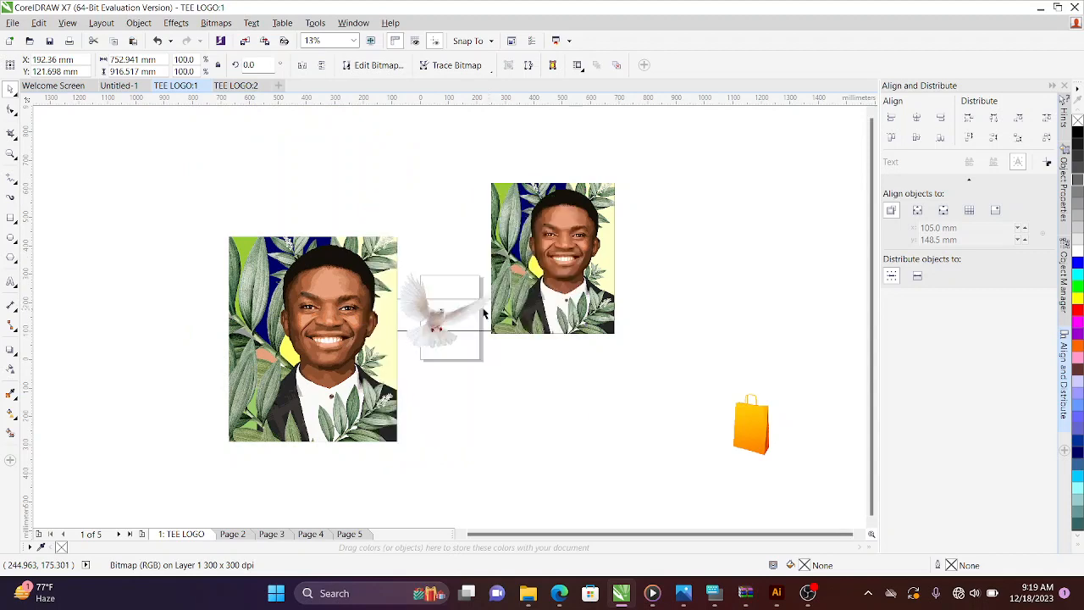
click(314, 323)
key(Delete)
key(Delete)
click(750, 423)
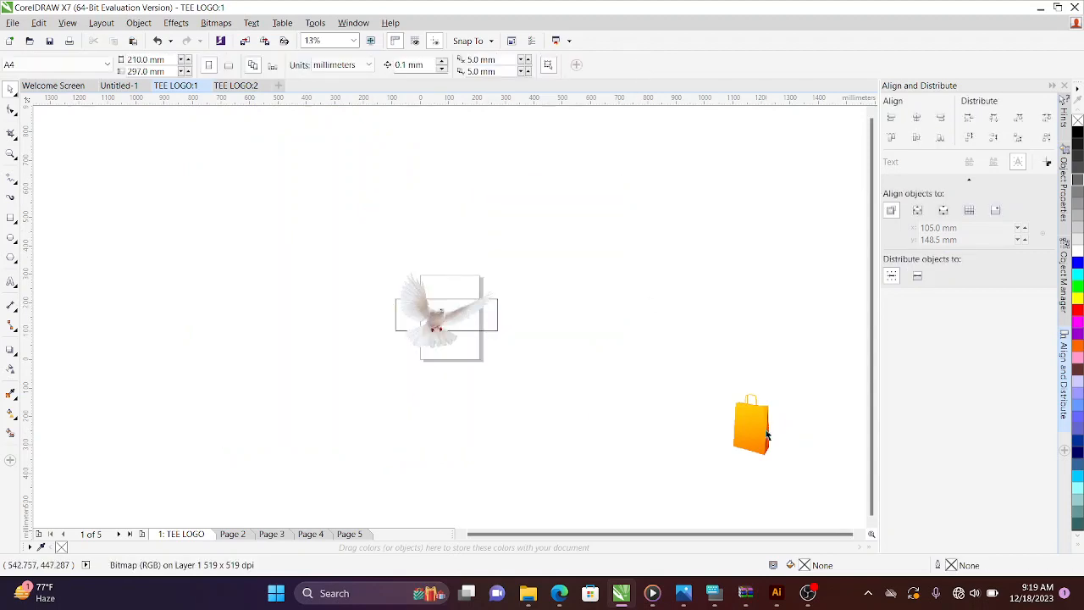
key(Delete)
click(474, 315)
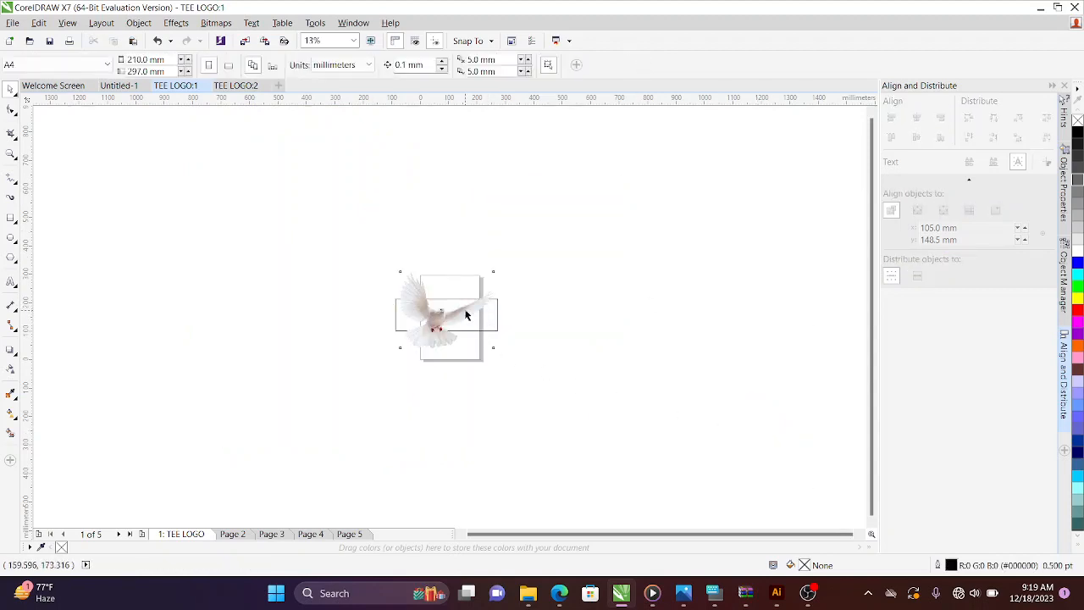
key(Delete)
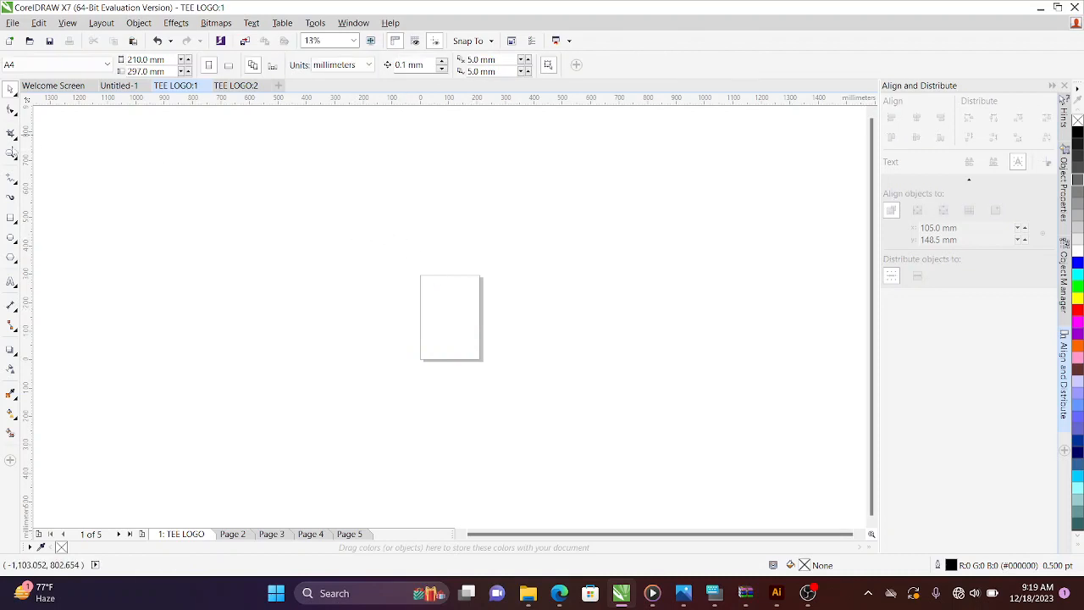
Zoom in on the empty page and set the zoom level to To Page
click(10, 154)
drag(380, 243, 543, 407)
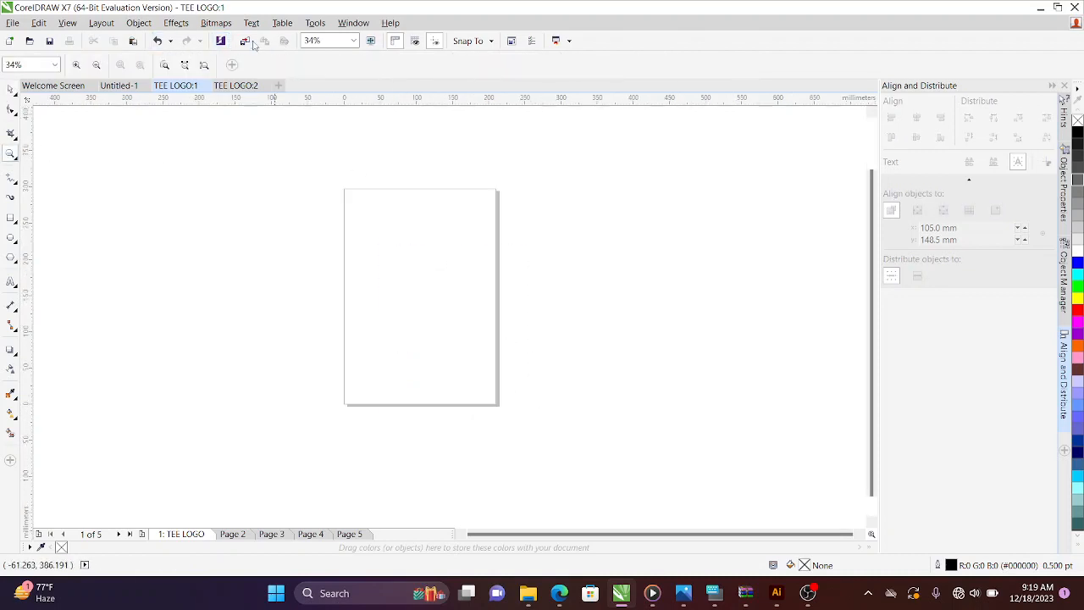
click(353, 42)
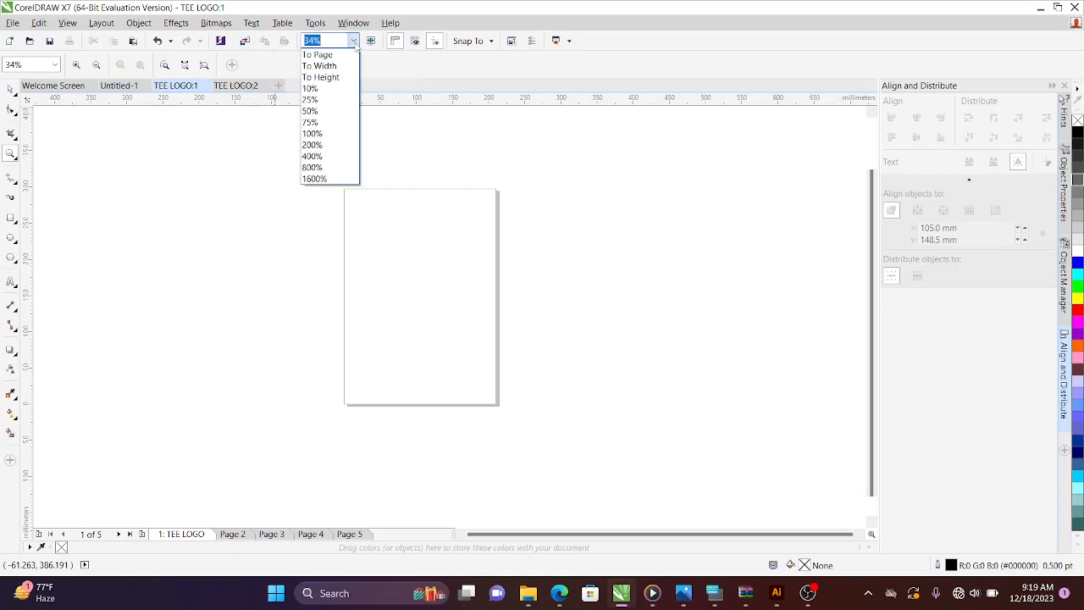
click(333, 55)
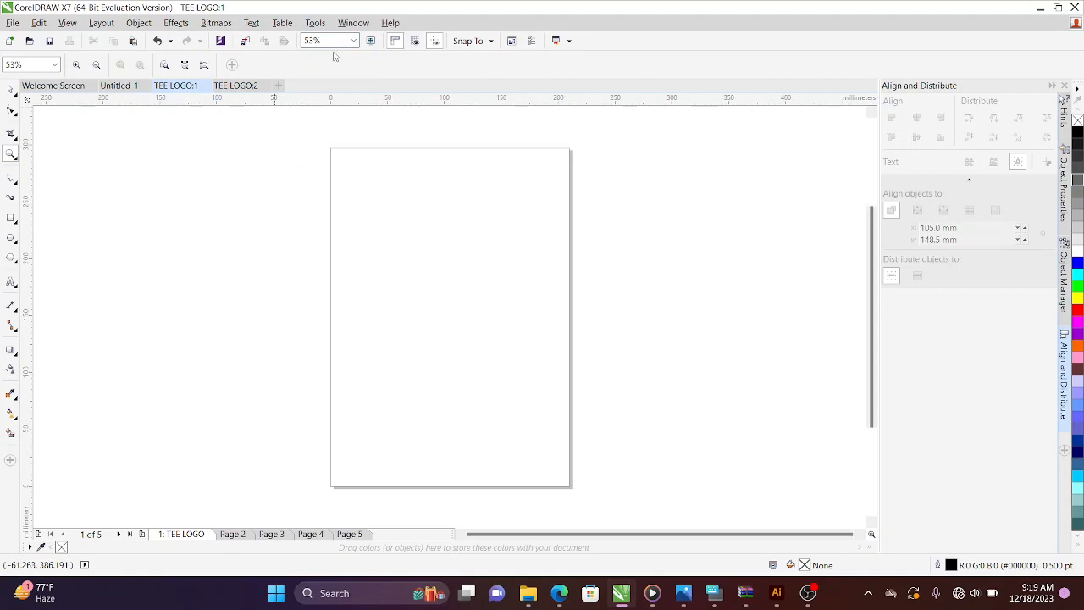
click(352, 42)
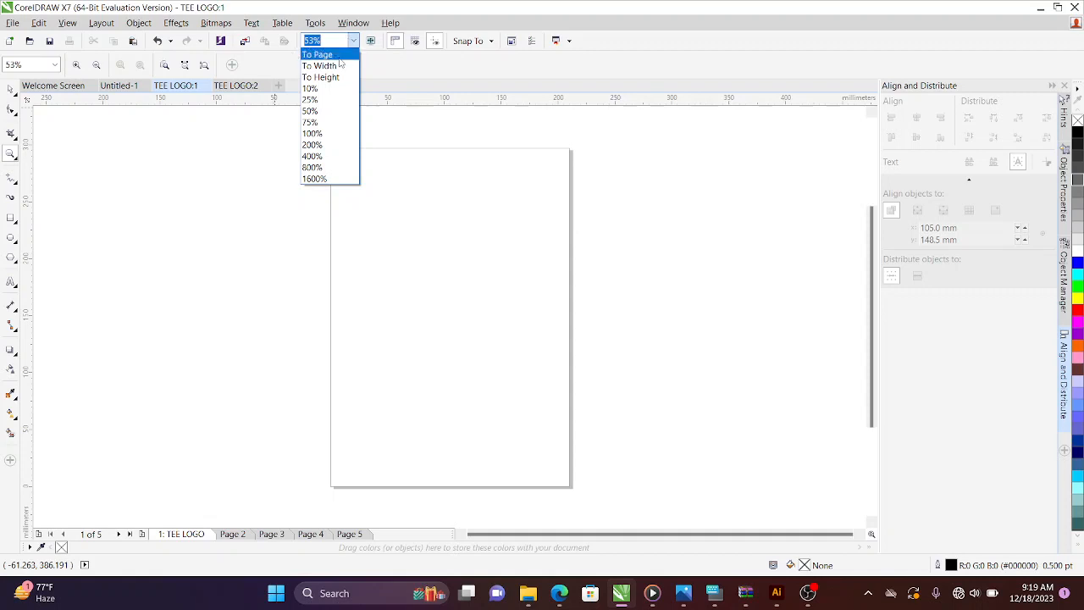
click(330, 57)
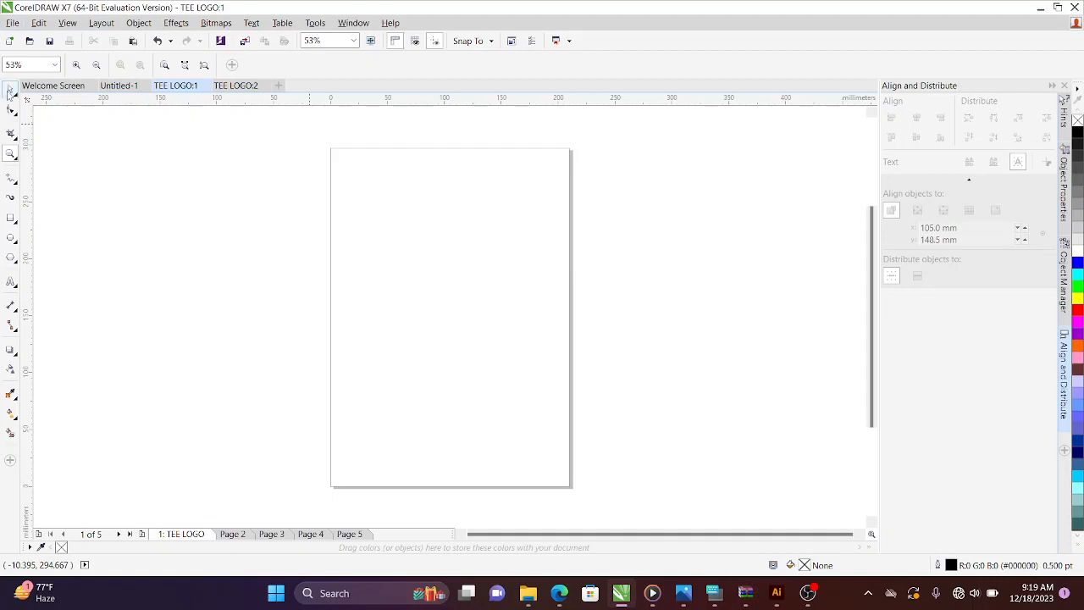
Preview the page in full screen and return to the normal editing view
click(9, 90)
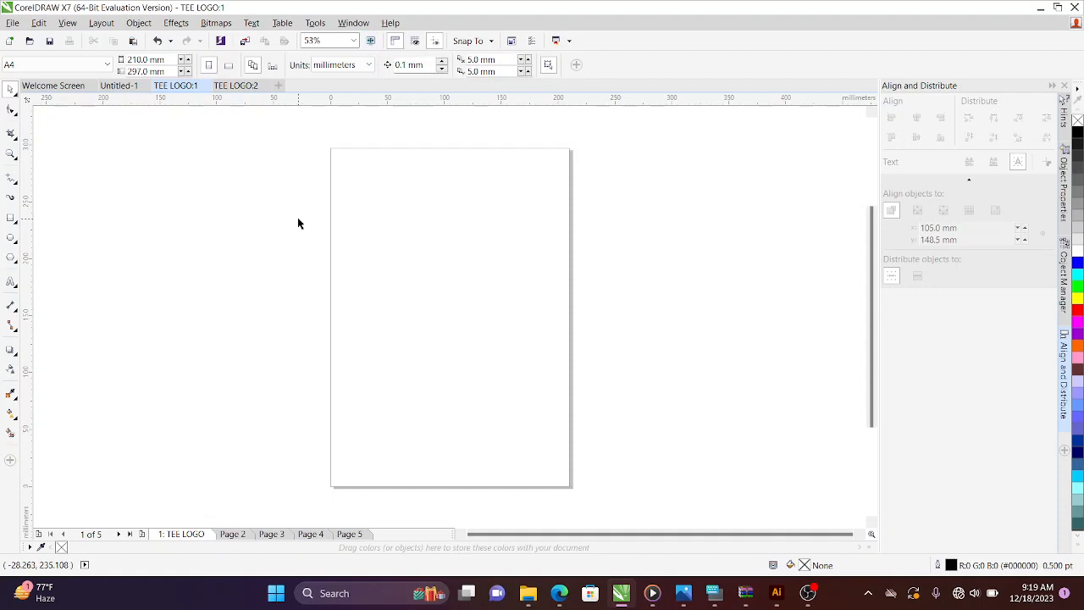
key(F9)
key(F9)
Add margin guidelines inside the page edges: verticals near the left edge and at about 200 mm, horizontals at about 287 and 13 mm
drag(27, 247, 341, 194)
drag(421, 105, 428, 160)
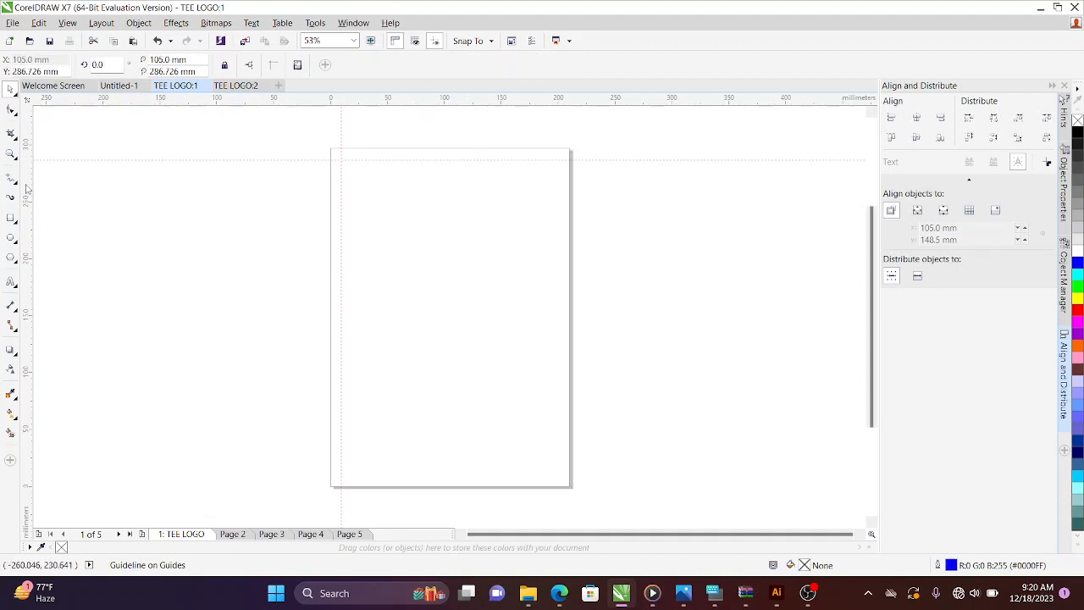
drag(27, 190, 557, 161)
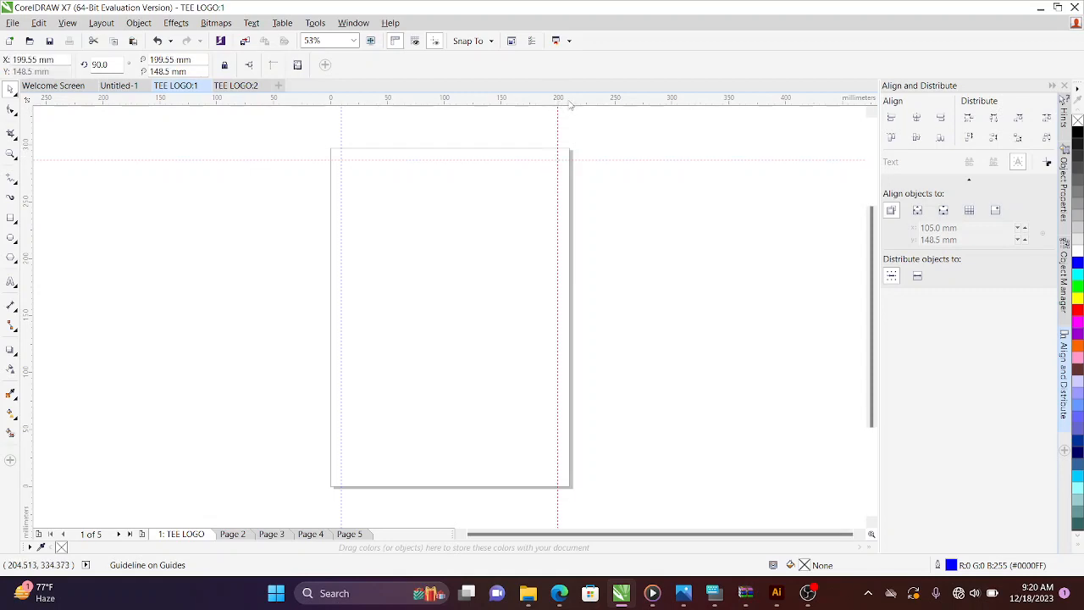
drag(569, 105, 632, 471)
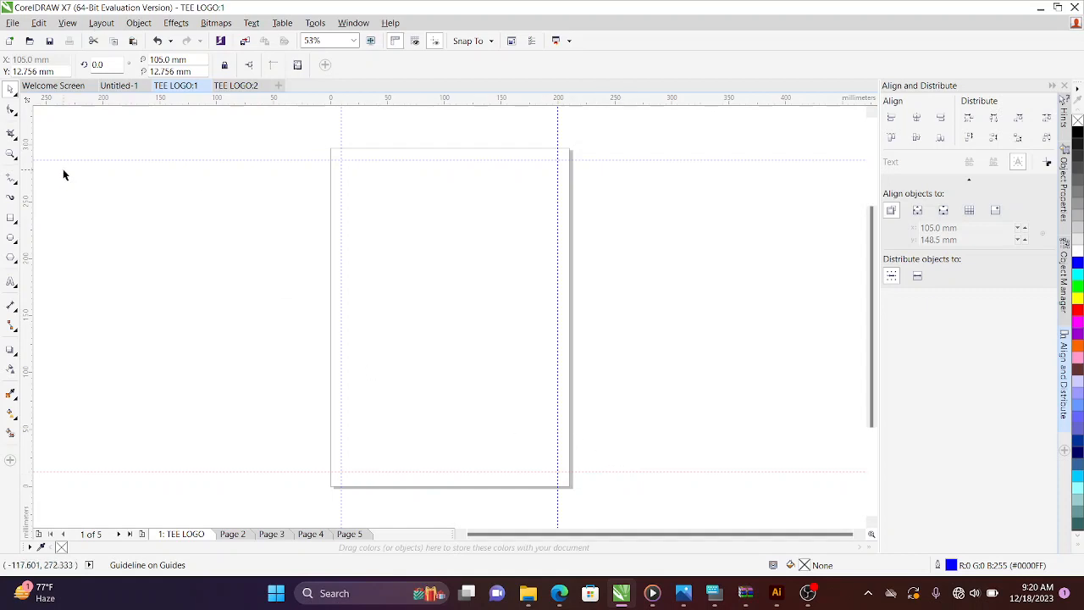
Add a vertical guideline and move it to the page's centre at about 105 mm
drag(32, 186, 401, 159)
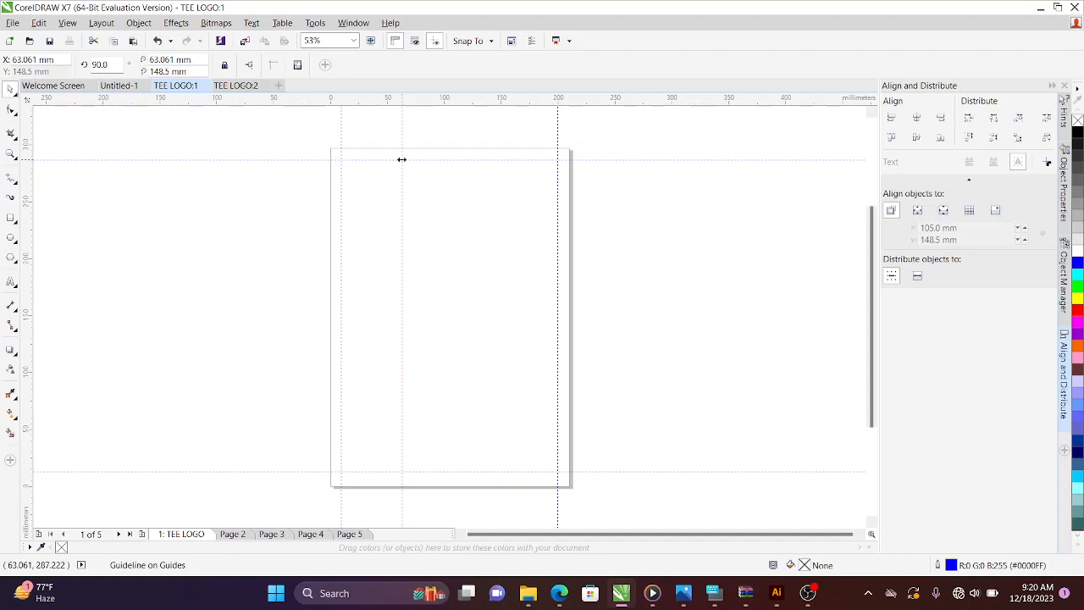
drag(402, 160, 448, 242)
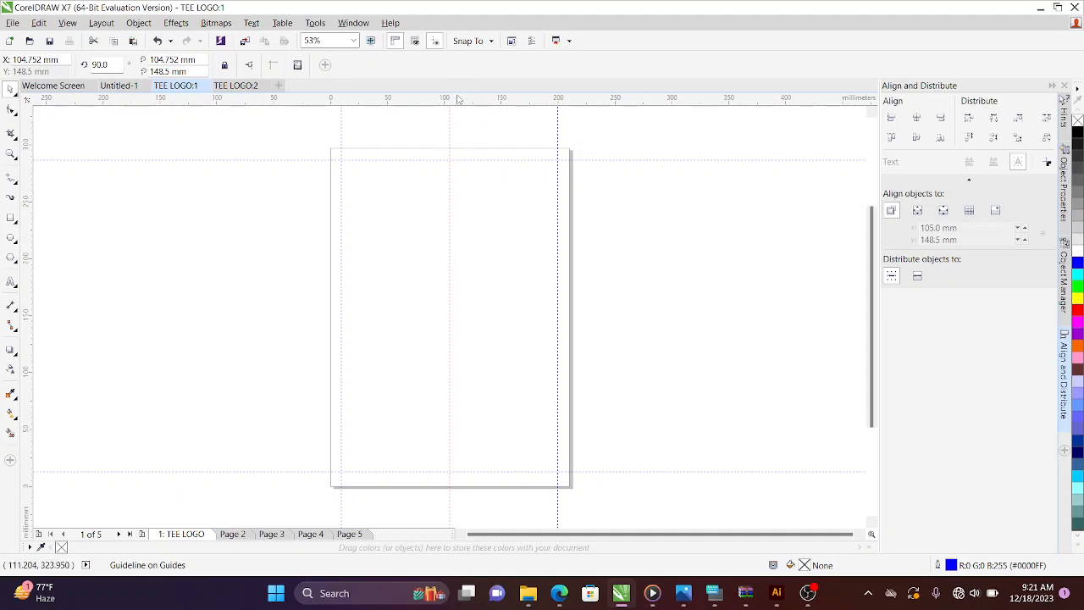
click(237, 311)
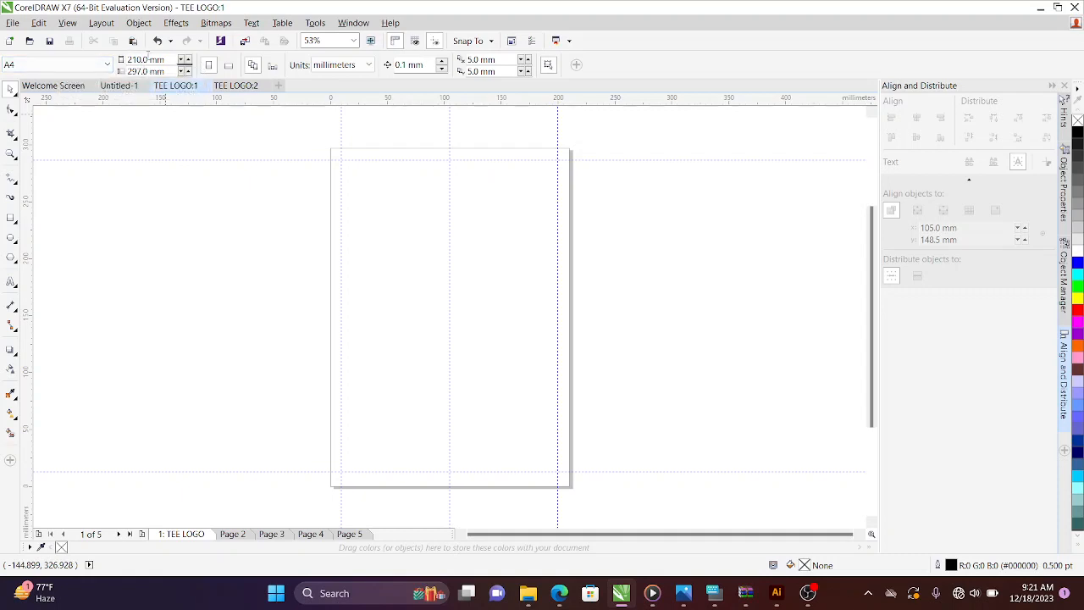
Set the page size to 400 × 400 mm and bring the whole page into view
double_click(148, 58)
text(400)
double_click(146, 71)
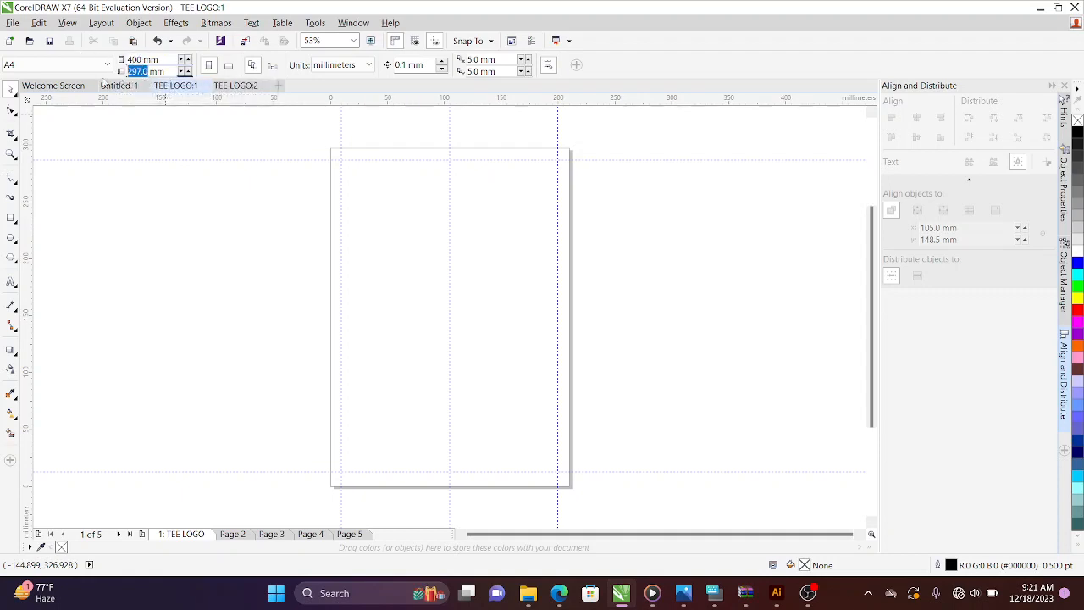
text(400)
key(Return)
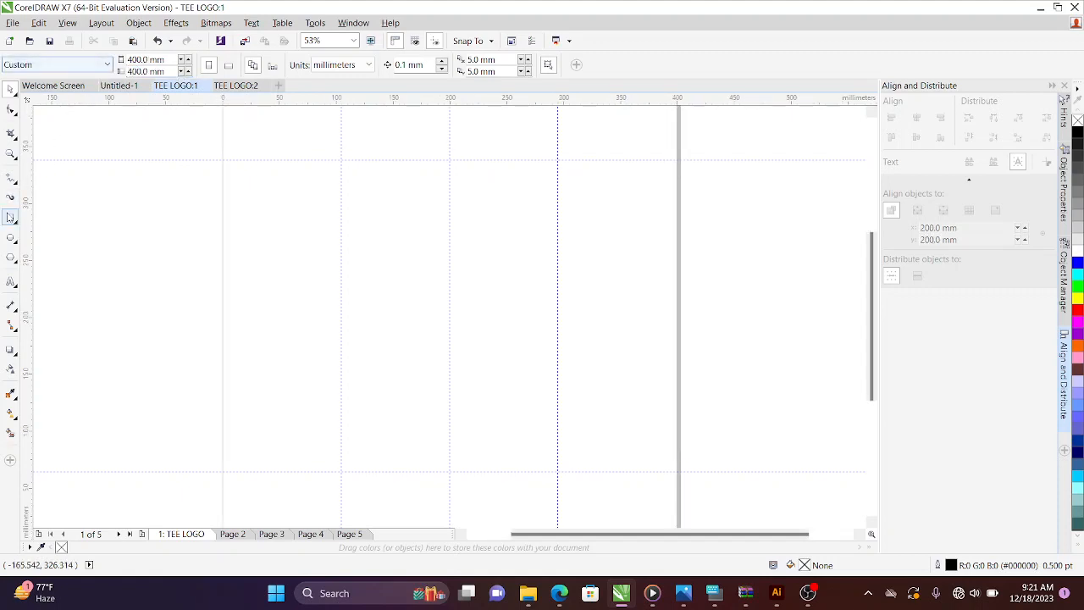
click(12, 153)
click(96, 65)
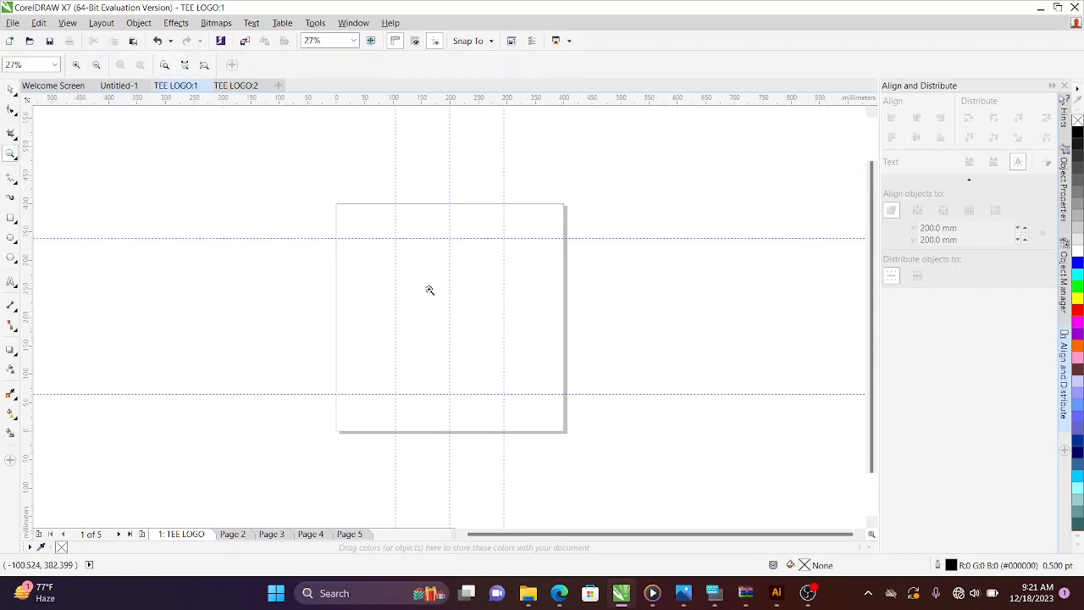
Set the page width to 590 mm
drag(310, 184, 605, 462)
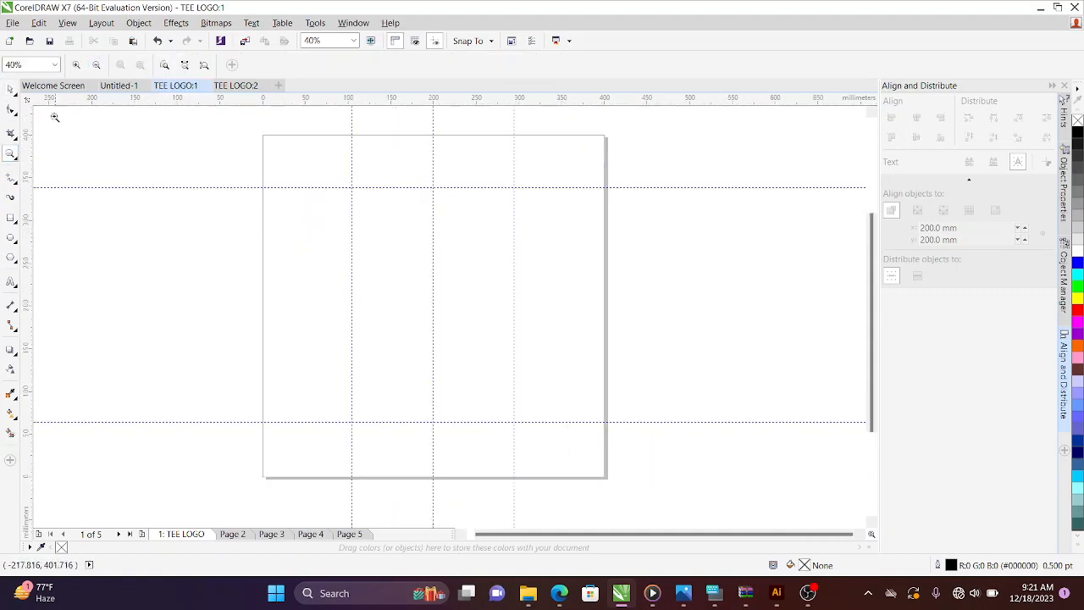
click(10, 88)
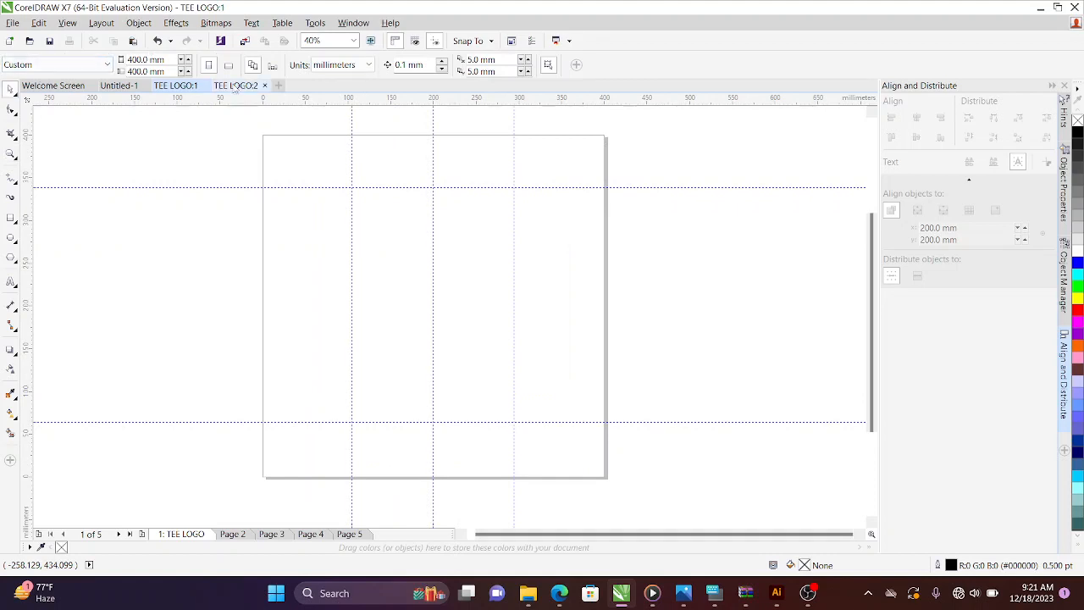
double_click(136, 60)
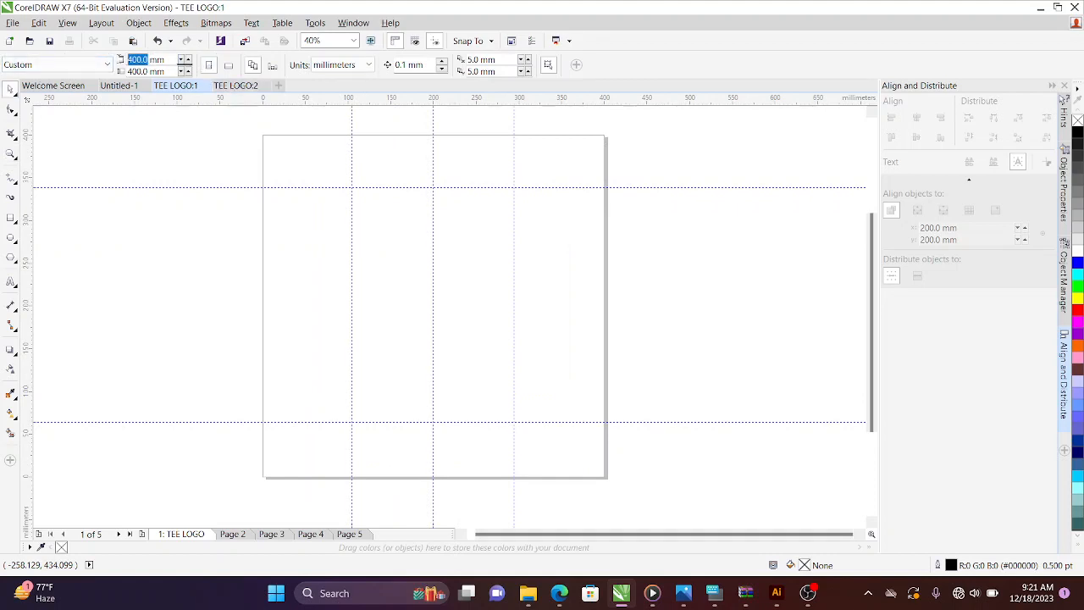
text(5)
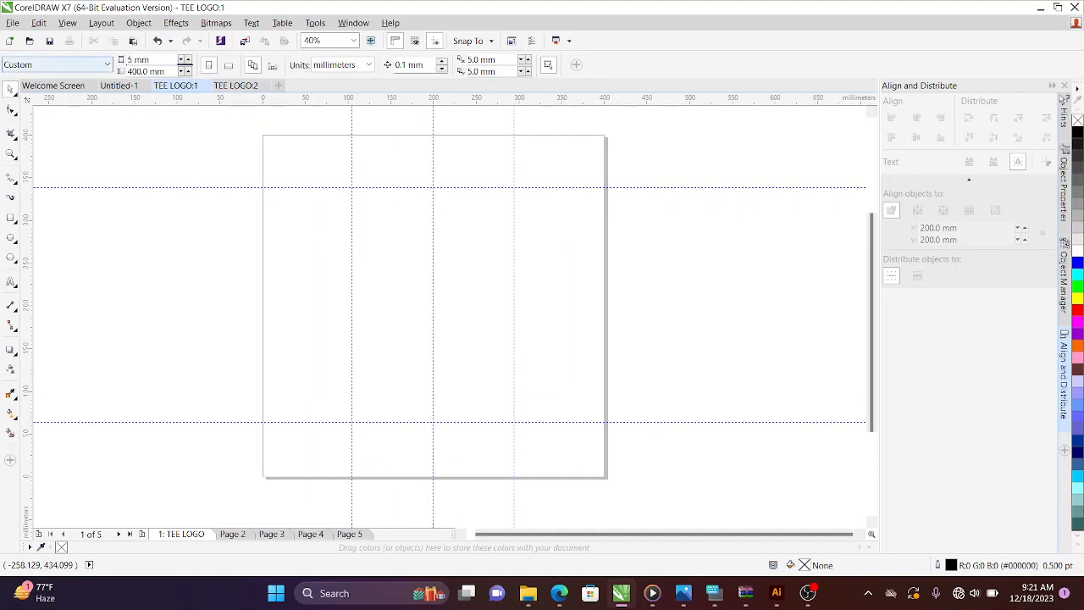
key(BackSpace)
text(590)
key(Return)
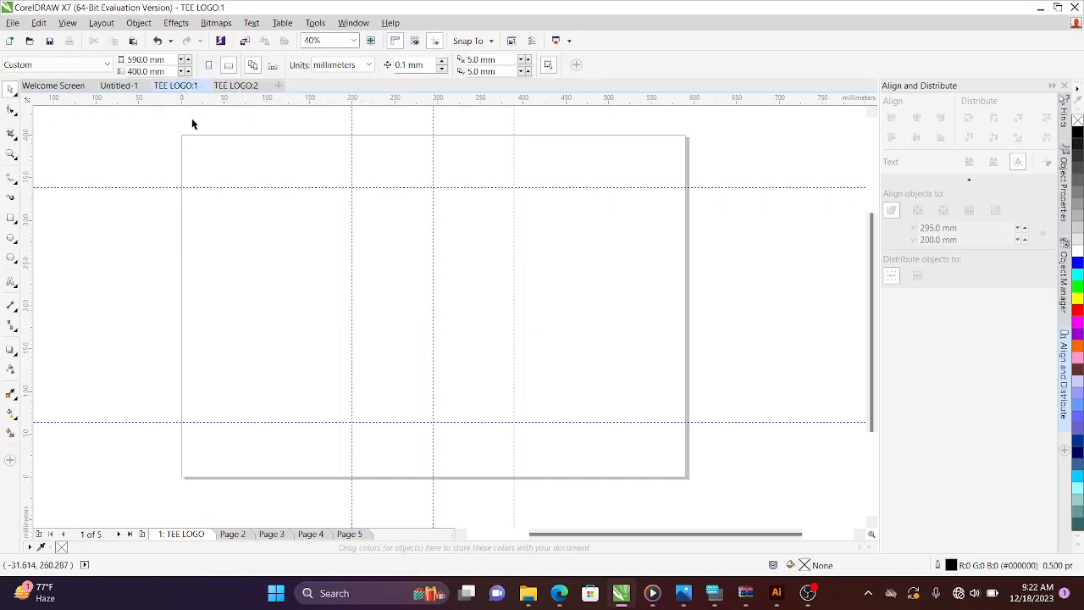
Switch the page orientation to portrait, view the whole page, and return it to landscape
click(209, 66)
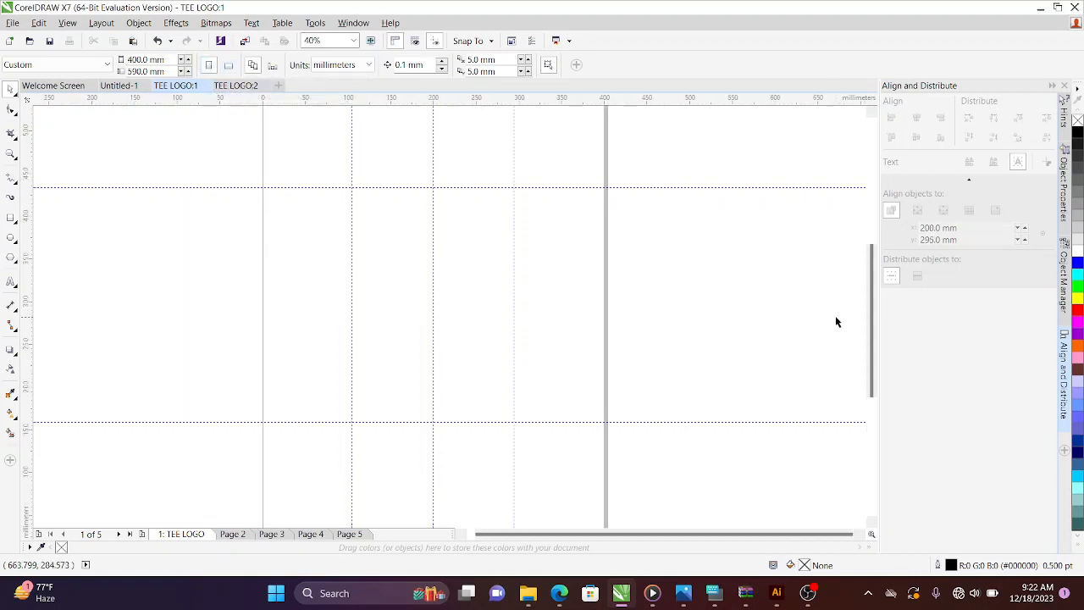
click(11, 154)
click(96, 64)
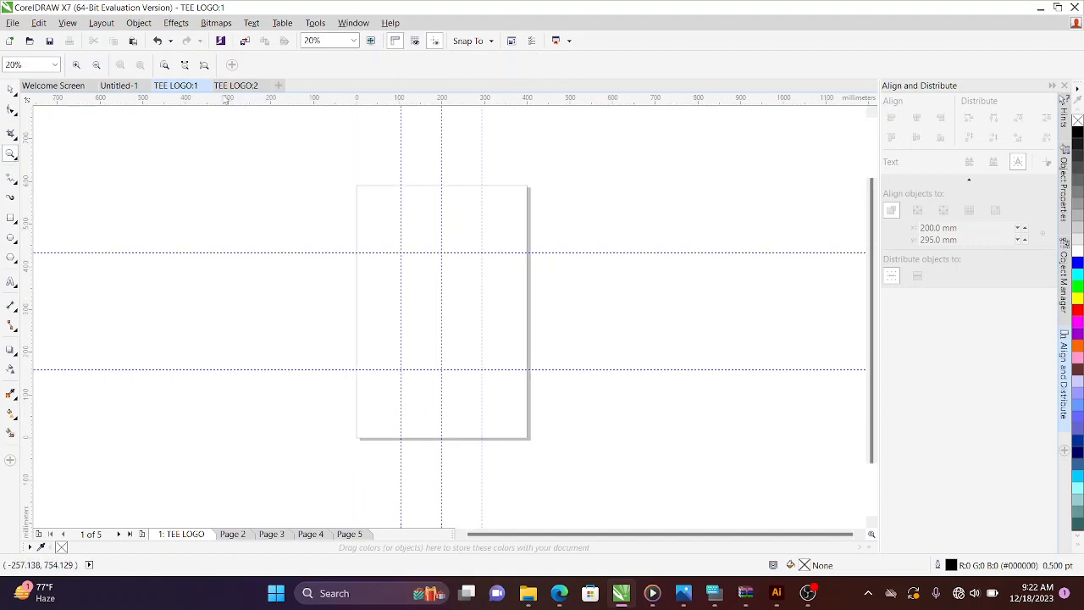
click(10, 88)
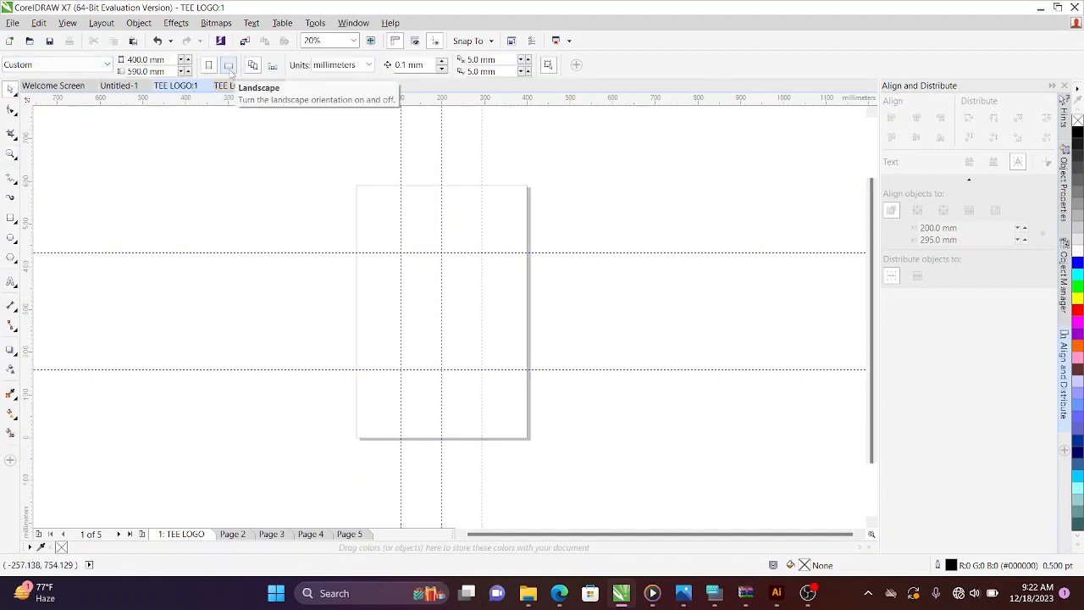
click(228, 65)
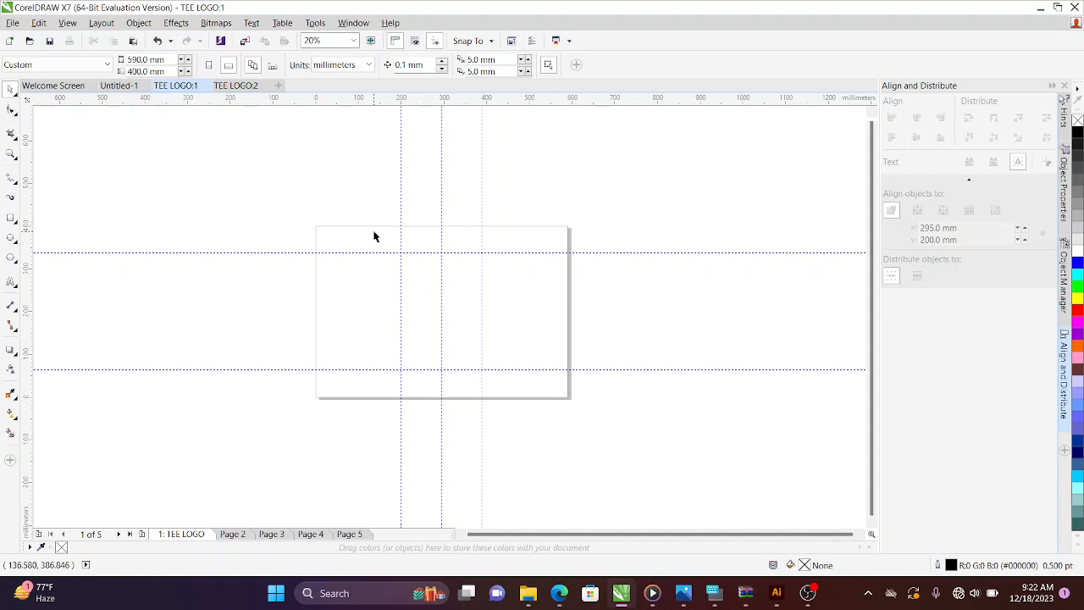
Try inches, feet and millimeters as the drawing units and finish with the units set to feet
click(371, 65)
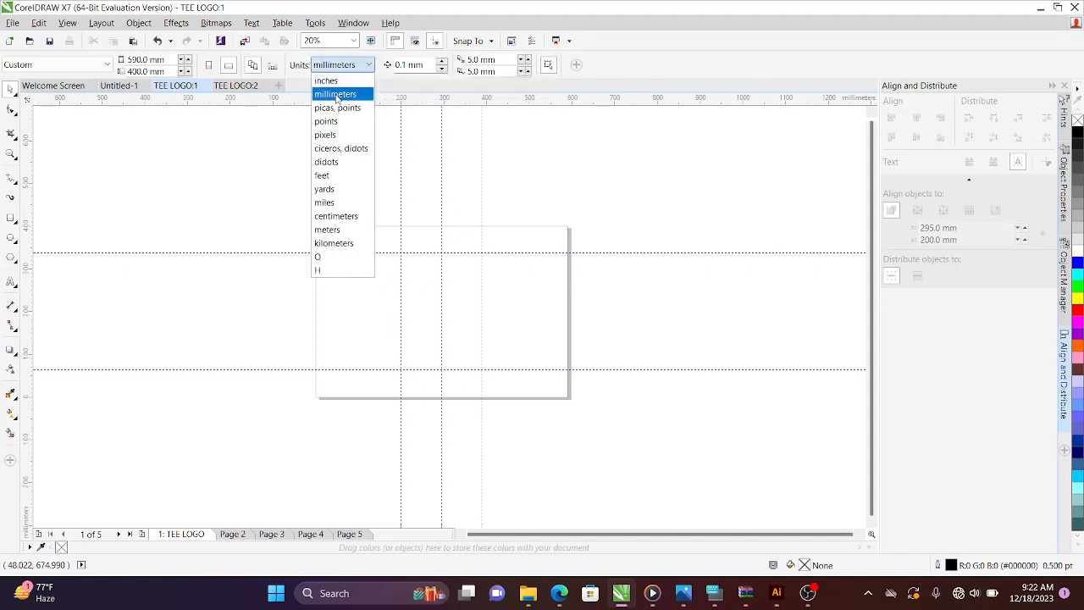
click(336, 80)
click(349, 66)
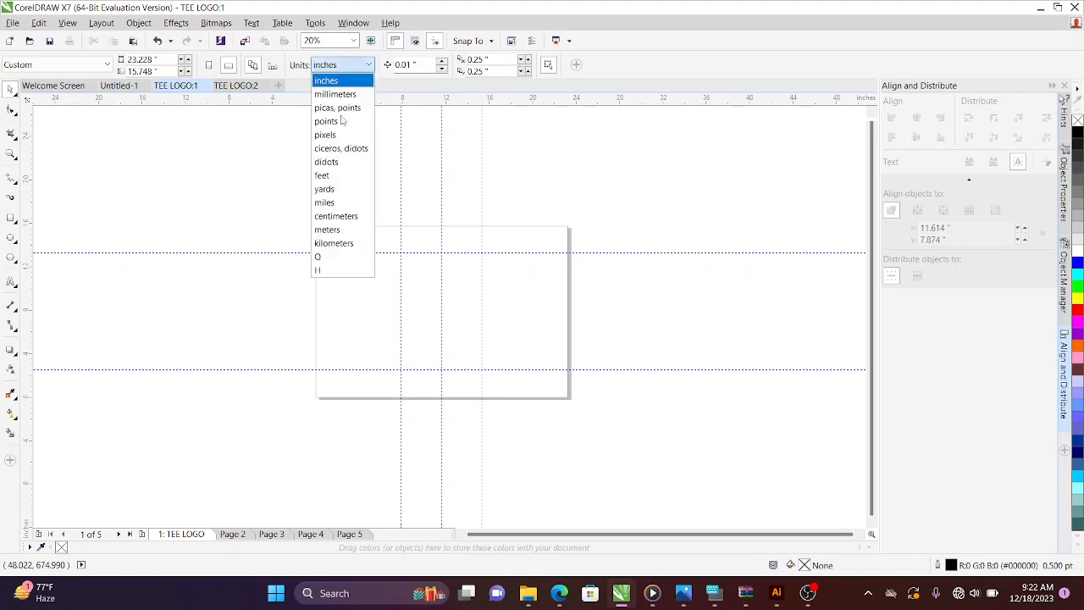
click(333, 177)
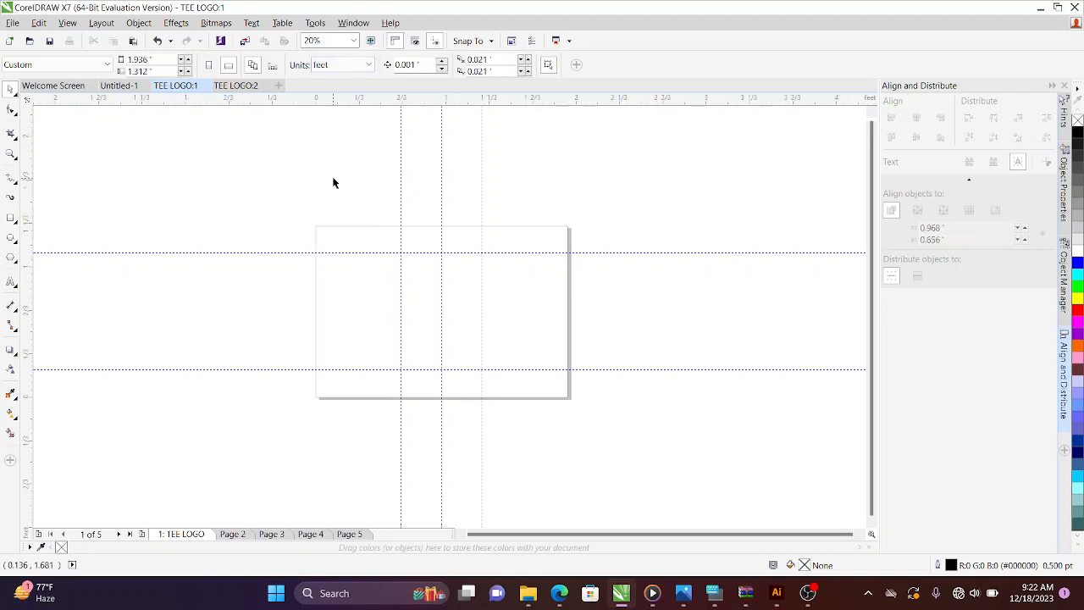
click(353, 69)
key(Escape)
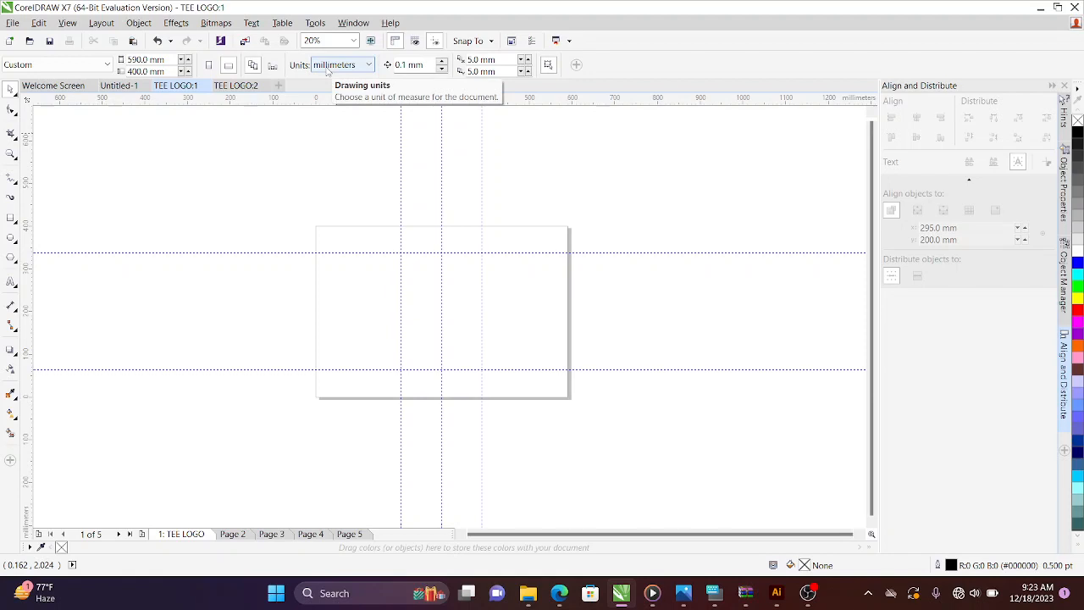
click(328, 71)
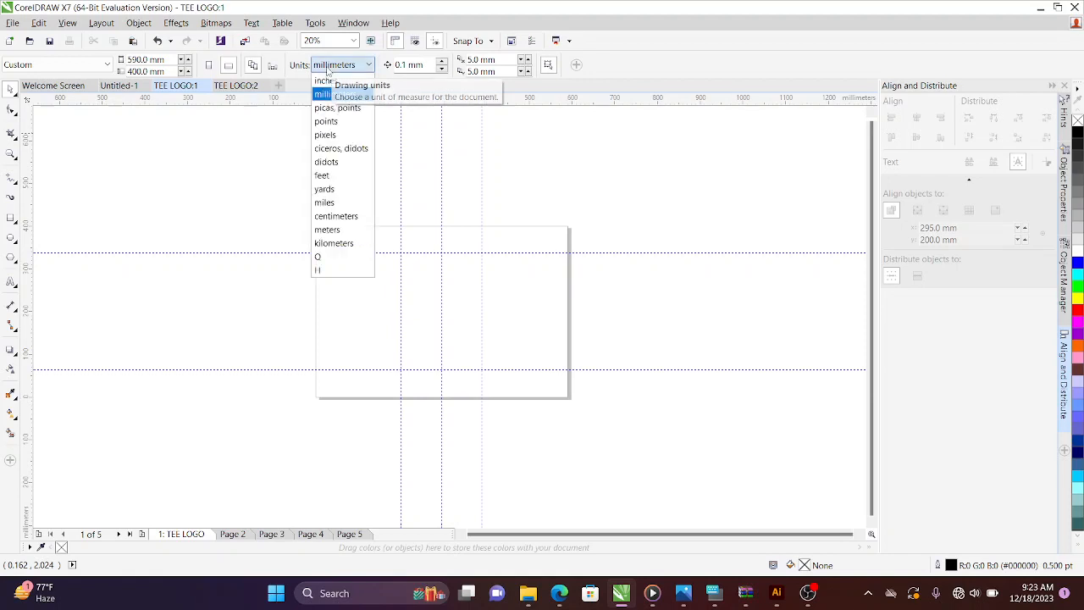
click(347, 174)
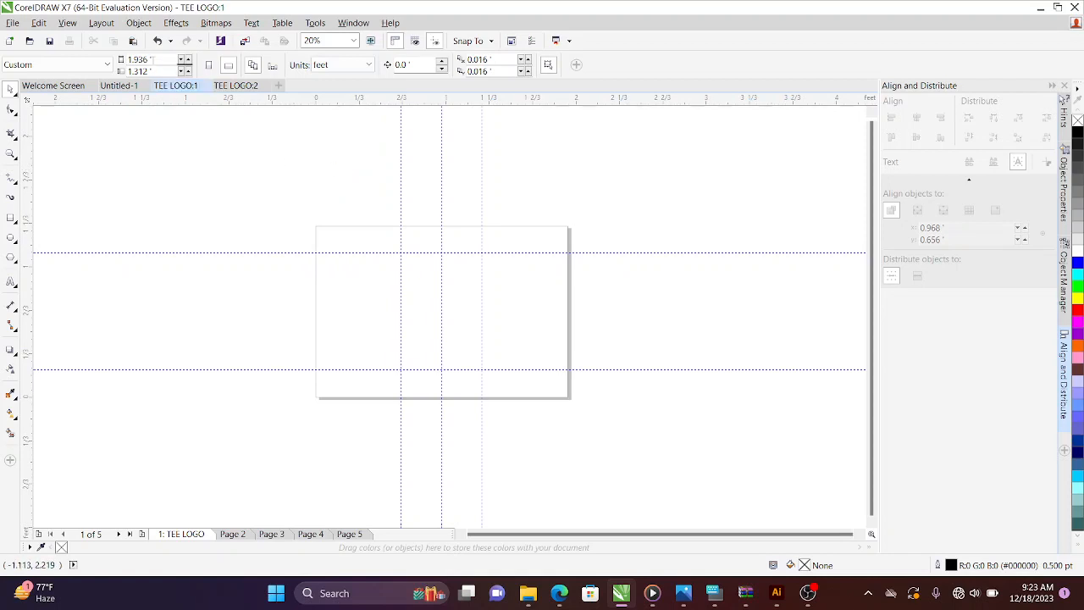
Set the page size to 4 feet wide by 7 feet high and bring the whole page into view
drag(141, 59, 127, 60)
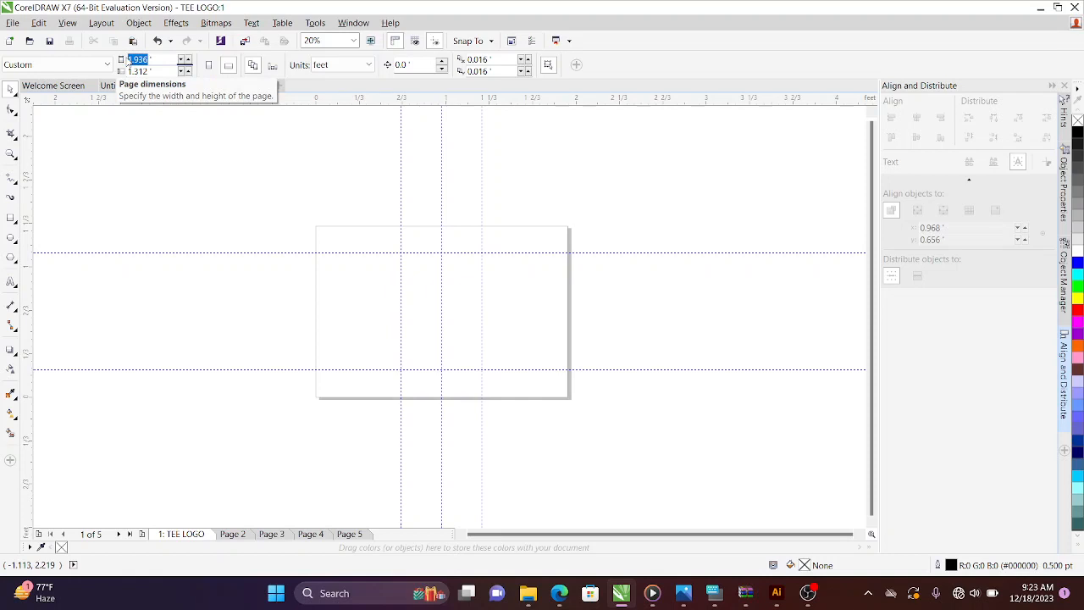
text(4)
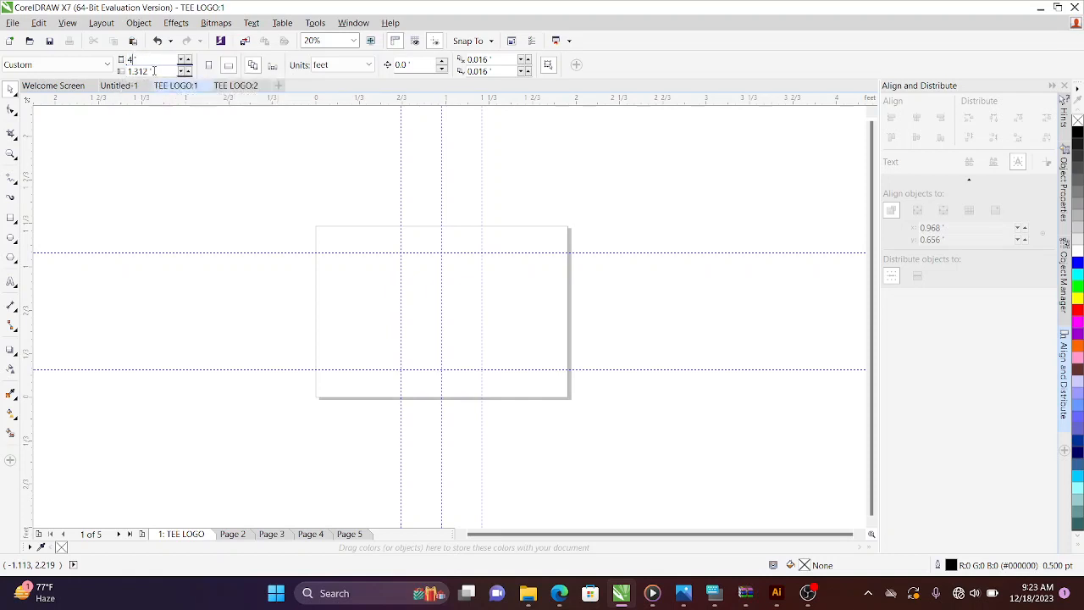
drag(150, 71, 113, 71)
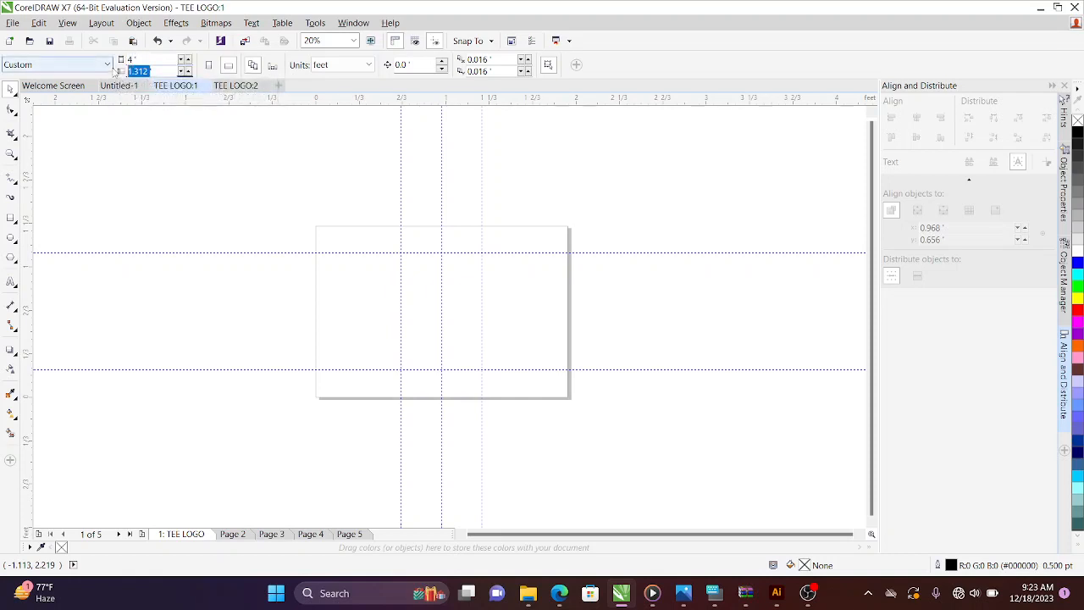
text(7)
key(Return)
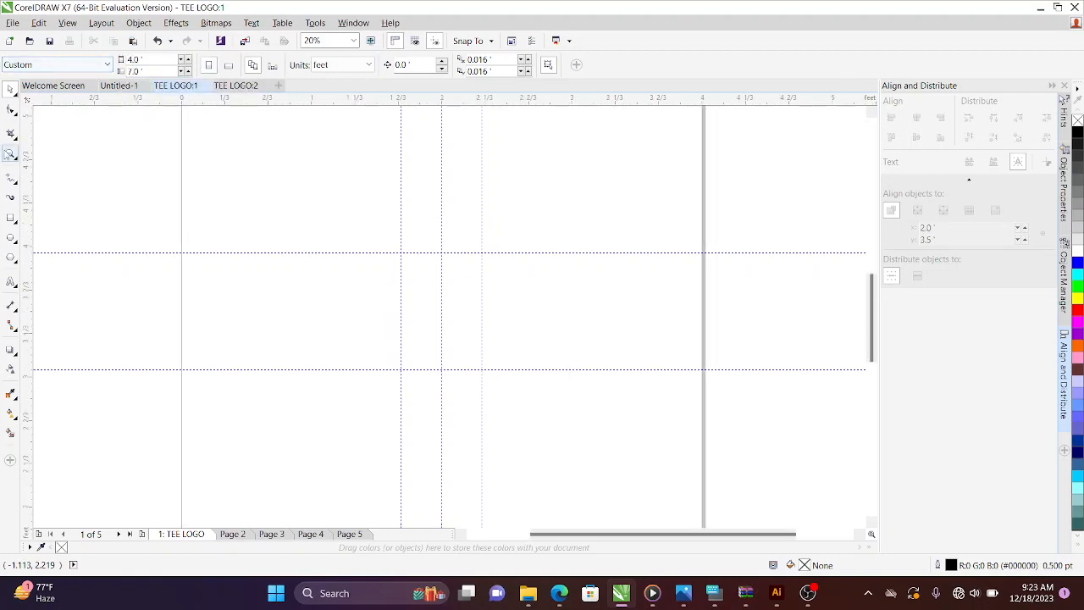
click(11, 154)
click(96, 66)
click(96, 66)
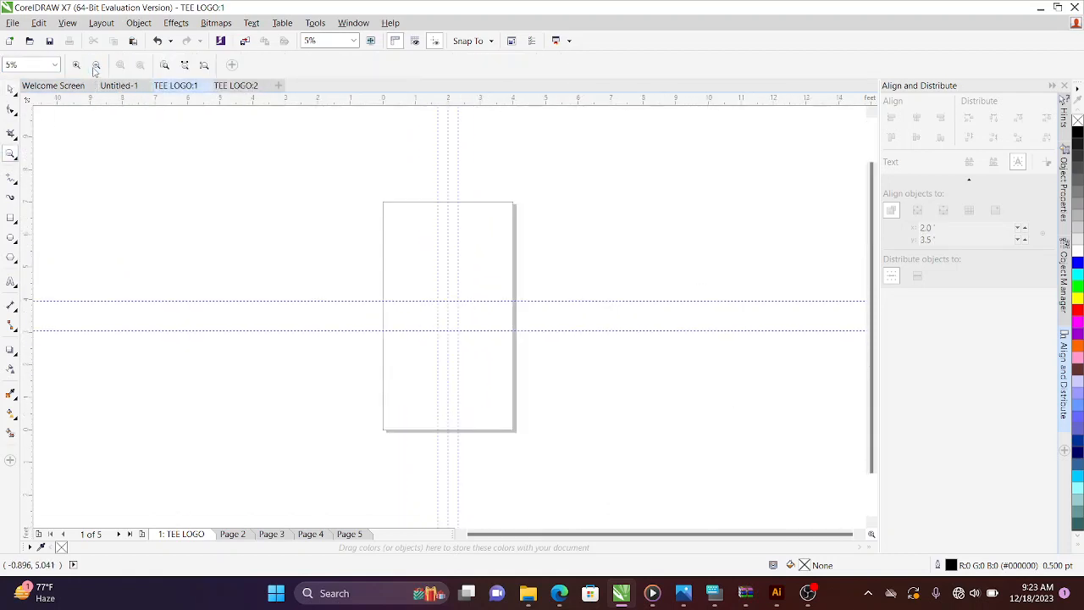
click(10, 88)
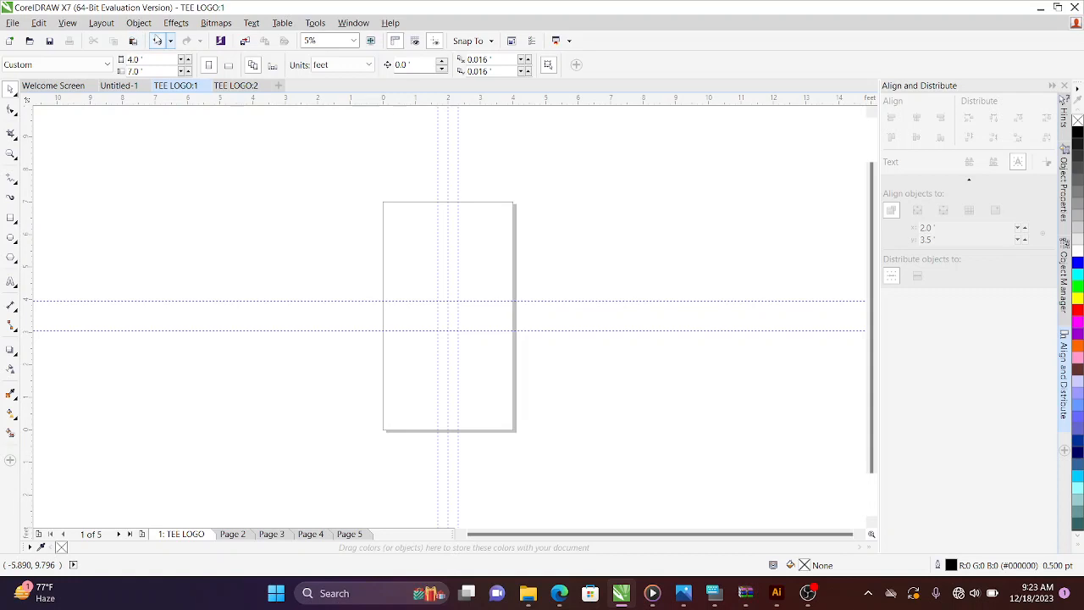
Undo the page size and orientation changes back to the A4 page
click(157, 40)
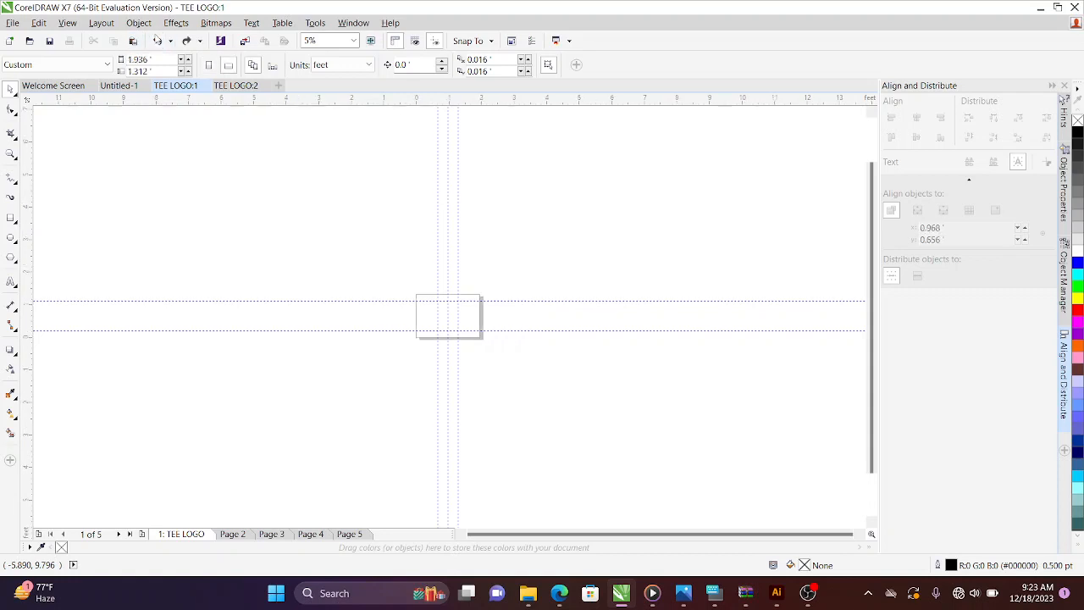
click(157, 41)
click(156, 40)
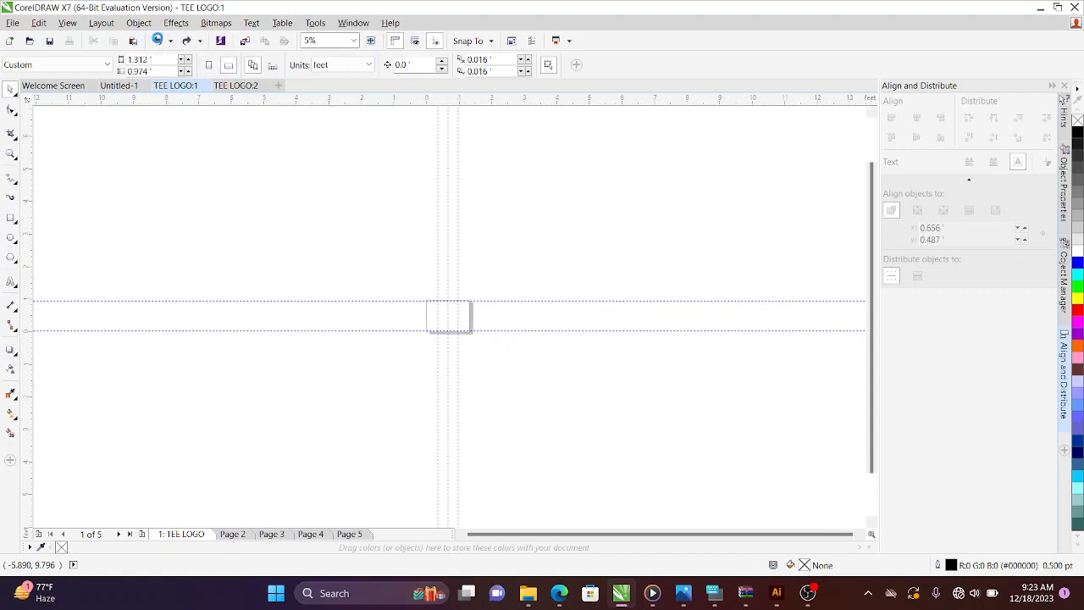
click(157, 41)
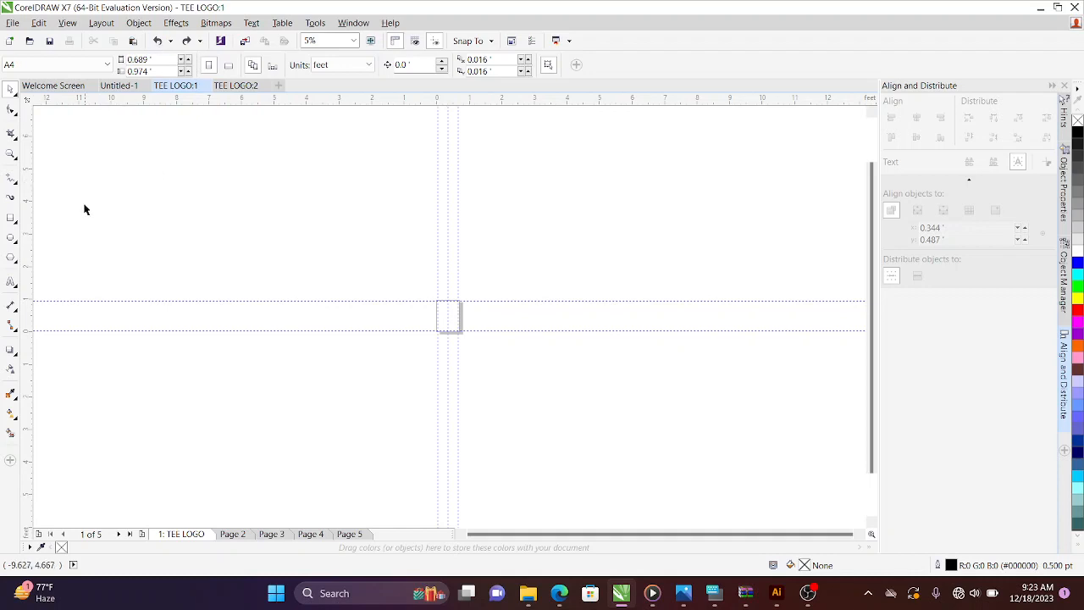
Delete the three vertical and two horizontal guidelines around the page
click(436, 162)
key(Delete)
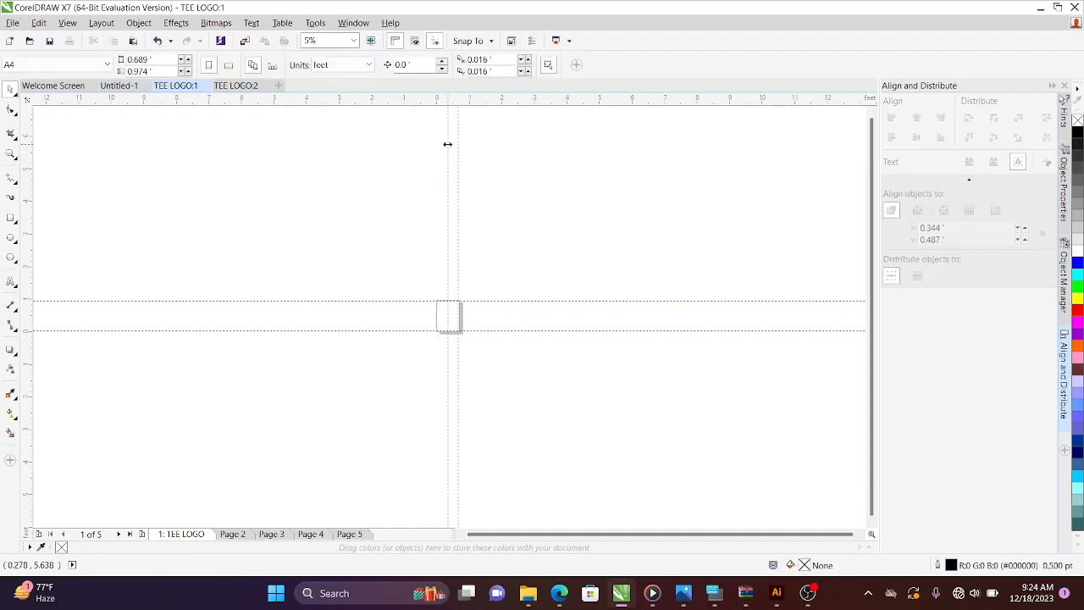
click(448, 143)
key(Delete)
click(457, 134)
key(Delete)
click(406, 300)
key(Delete)
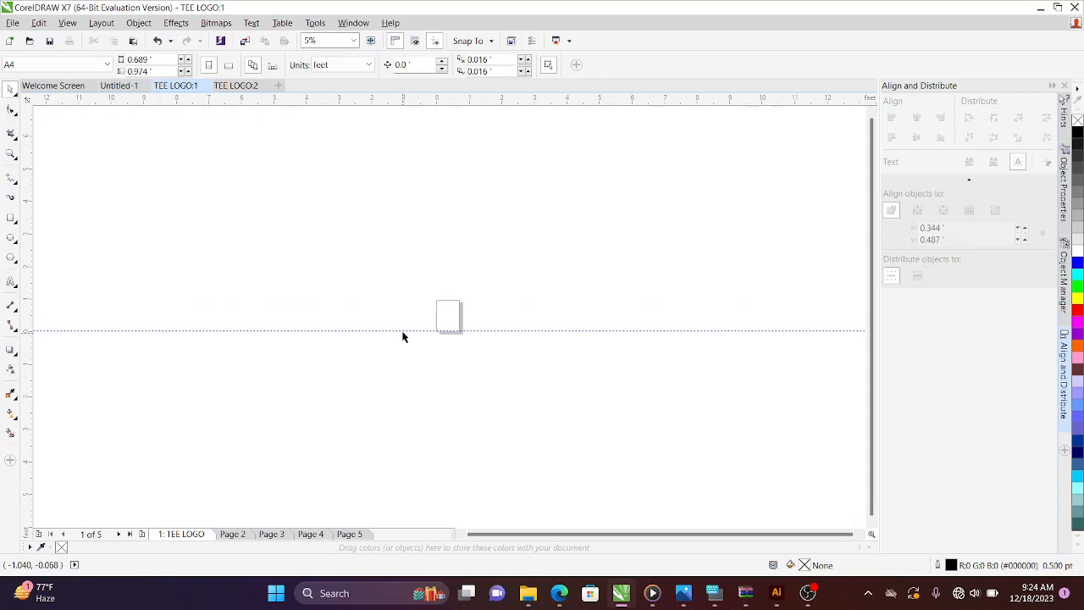
click(403, 331)
key(Delete)
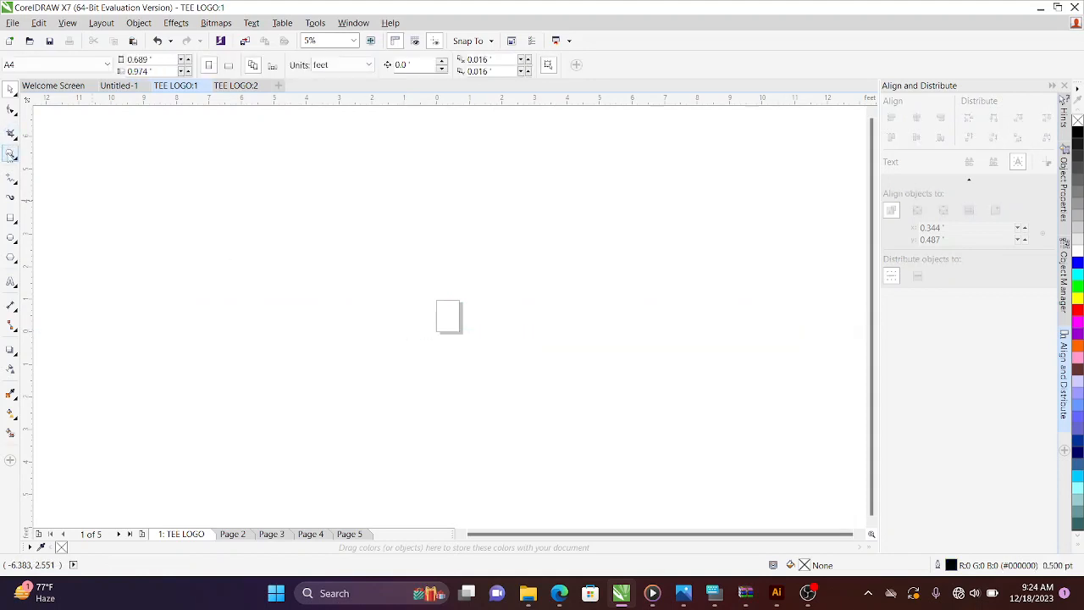
Import the drum image from the DESIGNS & MOCKUPS folder into the drawing and put the file window away
click(11, 153)
click(440, 320)
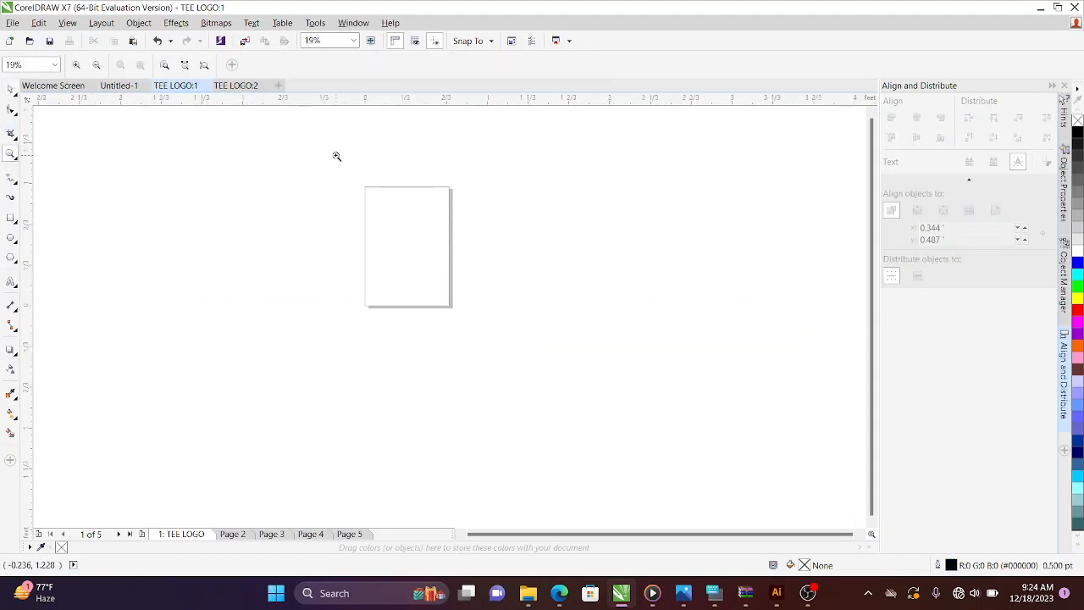
drag(336, 155, 474, 339)
drag(291, 133, 591, 488)
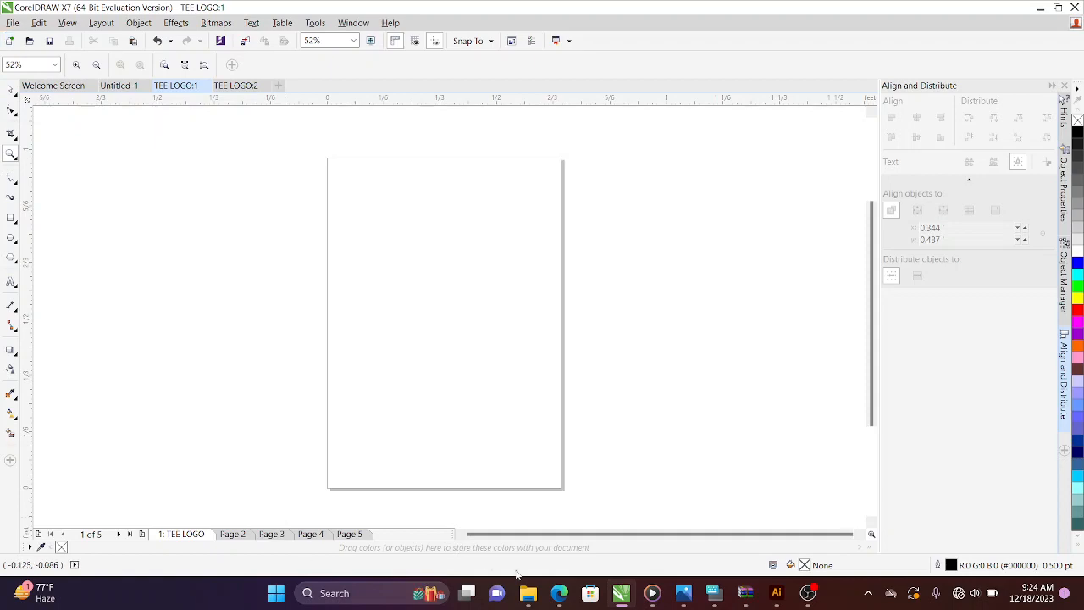
mouse_move(528, 602)
click(494, 518)
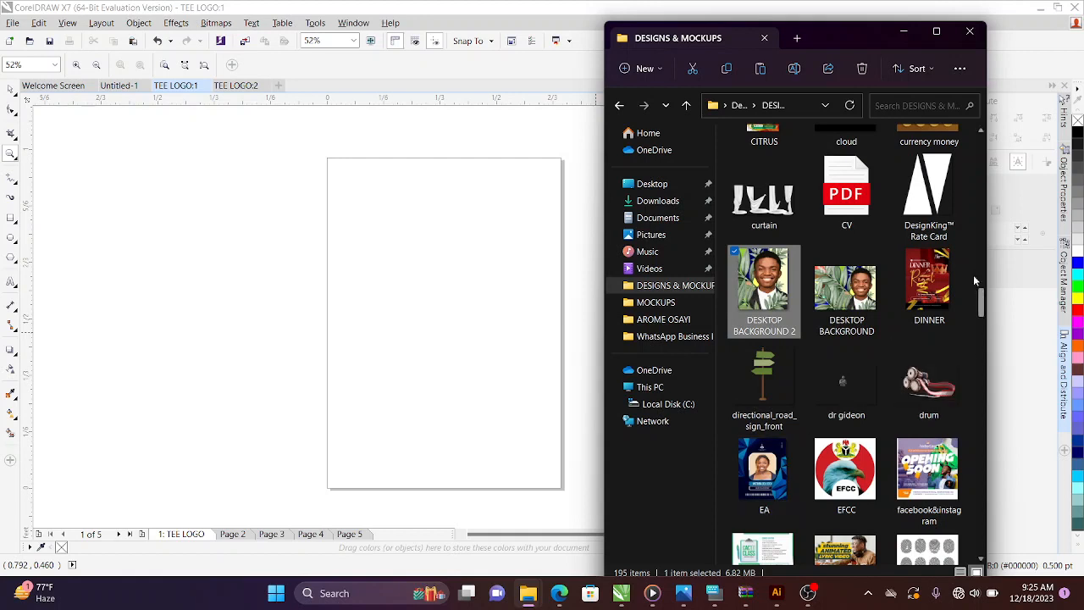
drag(928, 381, 293, 338)
click(903, 31)
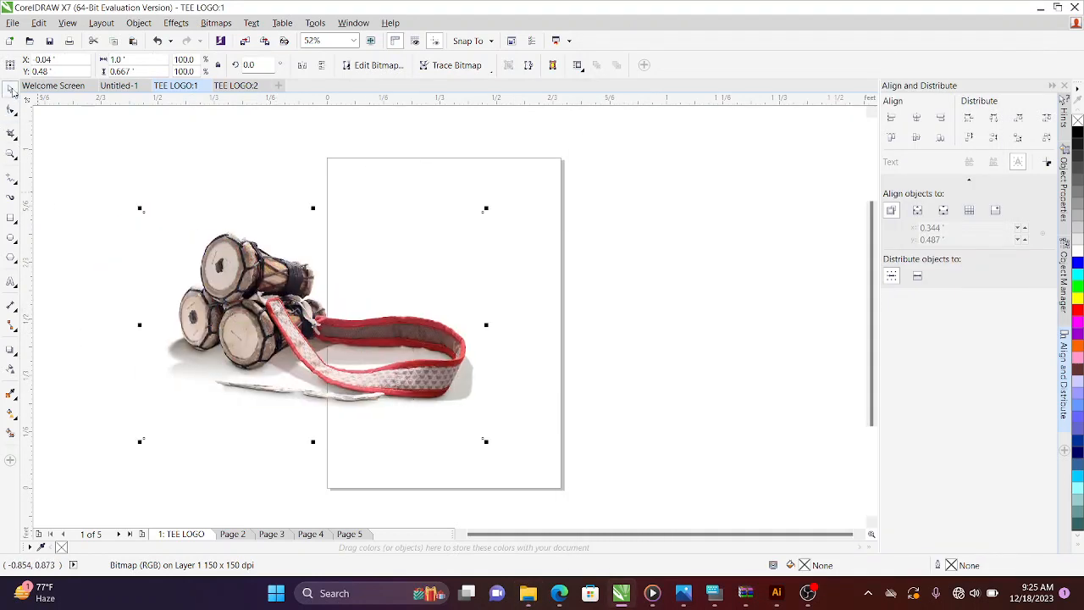
Move the drum image onto the page, scale it down to 26%, and place it in the page's lower part
drag(227, 265, 611, 344)
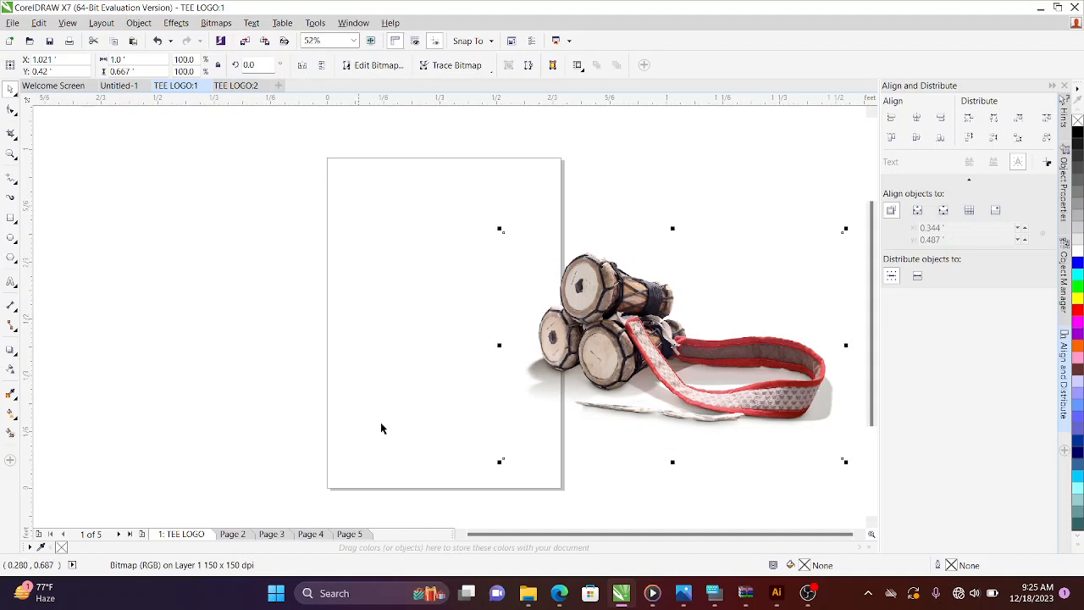
drag(648, 342, 501, 332)
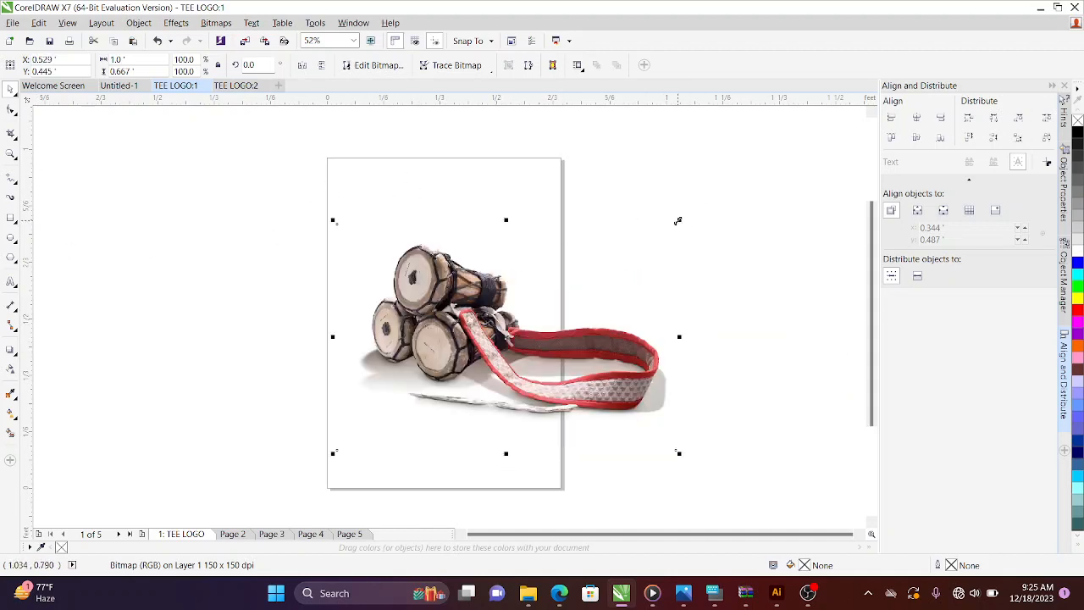
drag(677, 220, 428, 252)
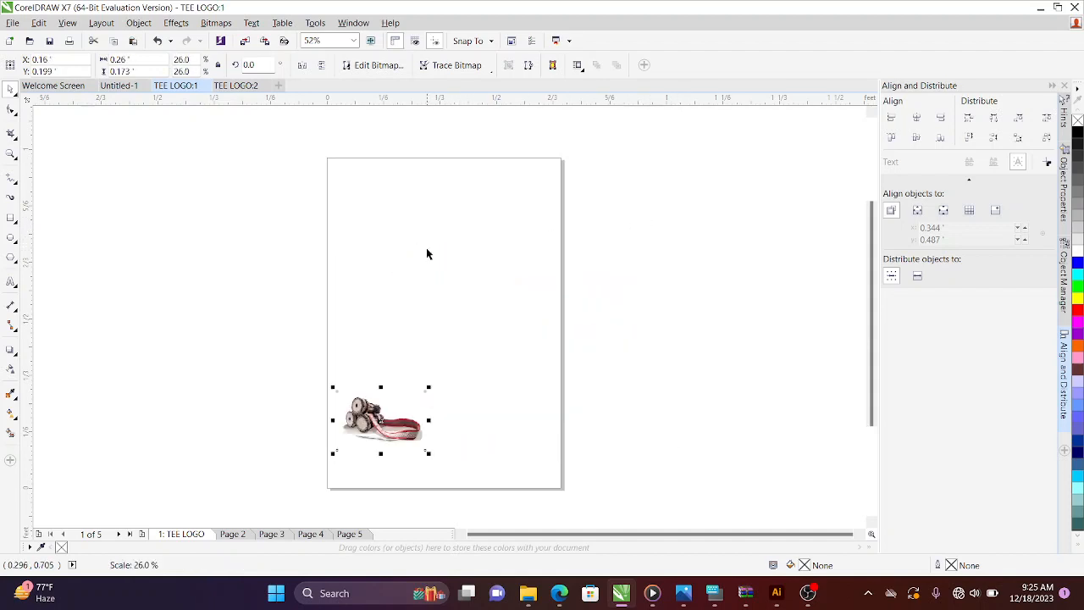
drag(360, 412, 390, 407)
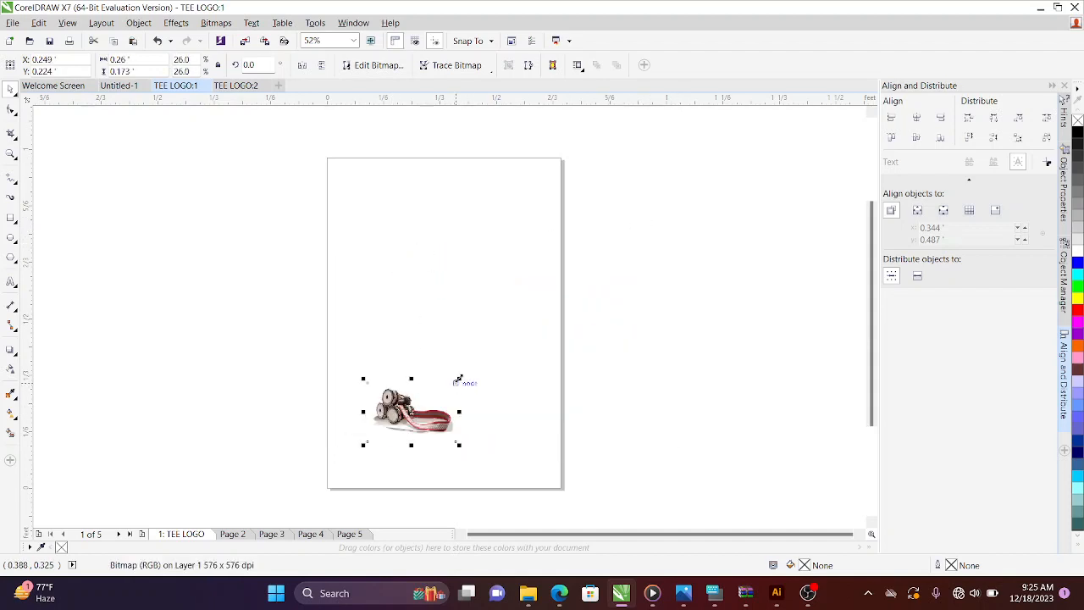
Enlarge the drum image to about 55.5% and place it across the page's middle and lower area
drag(459, 380, 558, 251)
drag(391, 430, 641, 278)
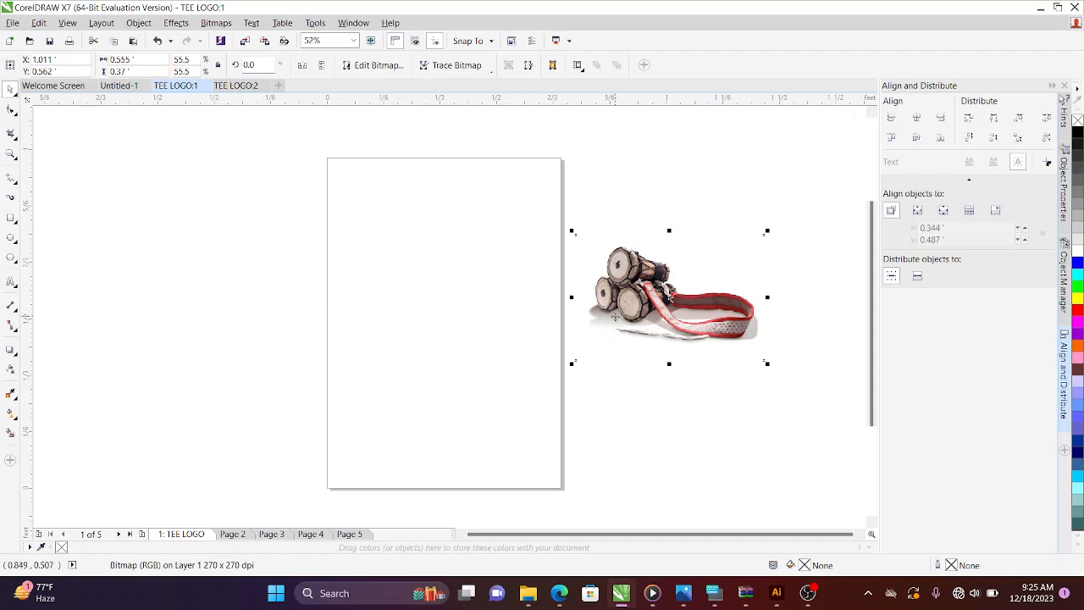
drag(629, 286, 408, 345)
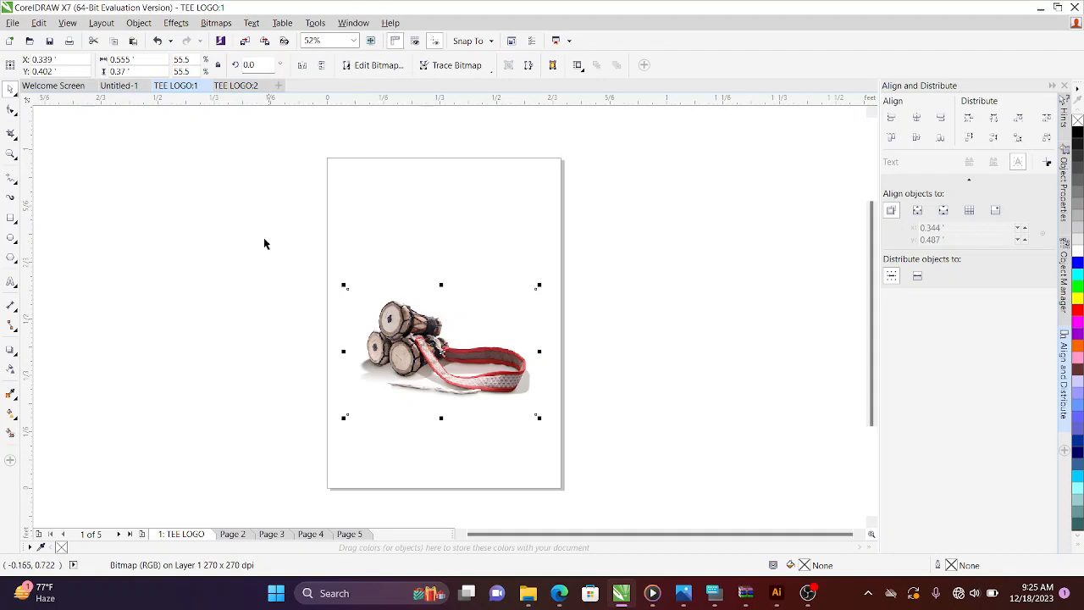
Reshape the drum image's boundary by moving its two upper corner nodes, and shift the image up the page
click(11, 111)
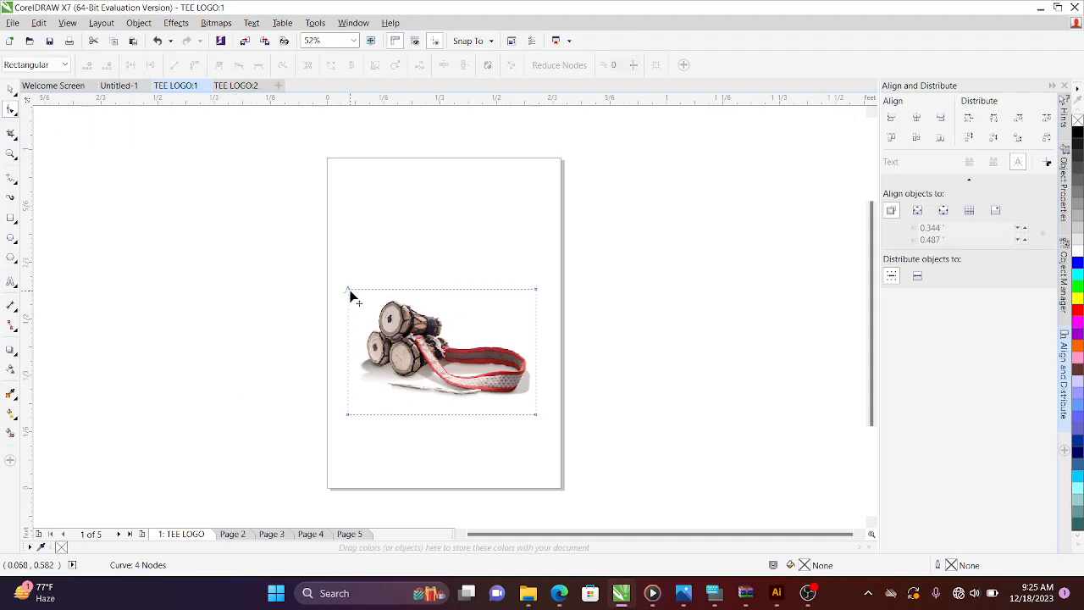
drag(348, 290, 348, 329)
drag(532, 293, 535, 224)
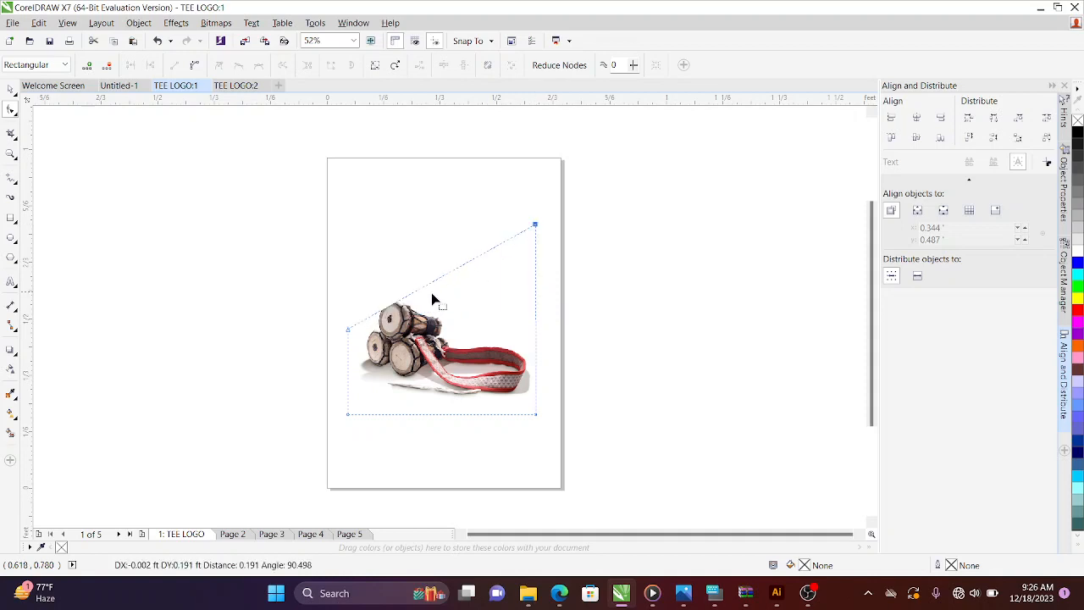
drag(344, 331, 359, 238)
drag(536, 227, 542, 290)
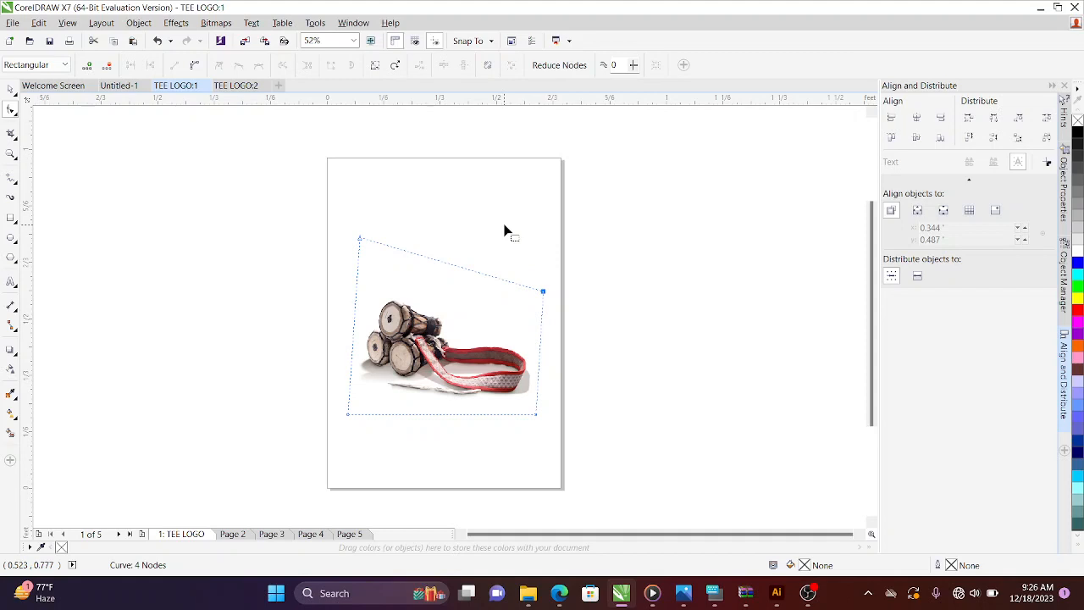
click(11, 90)
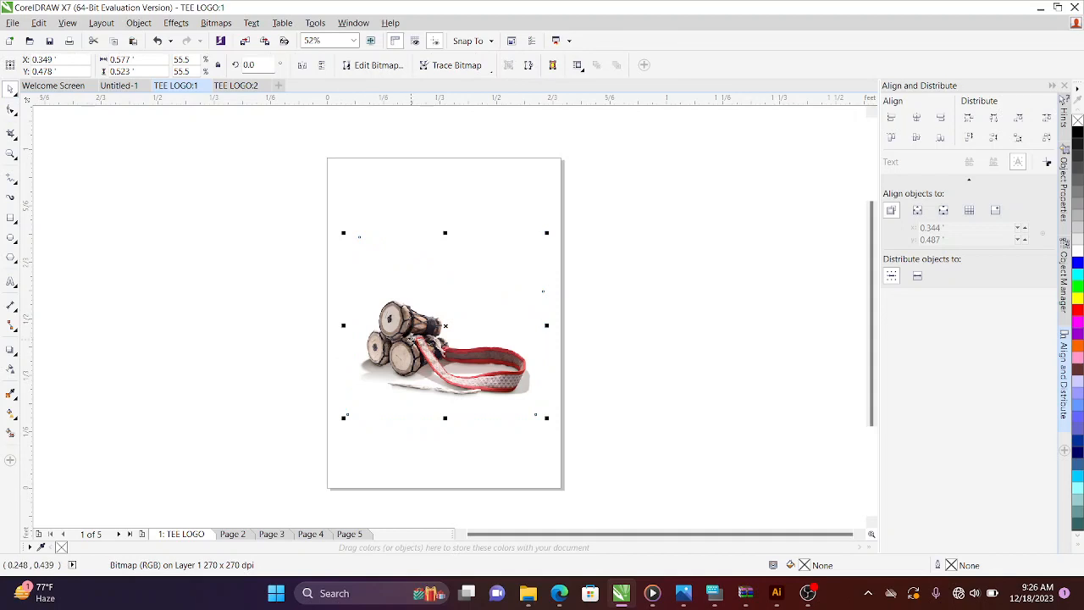
drag(416, 356, 424, 316)
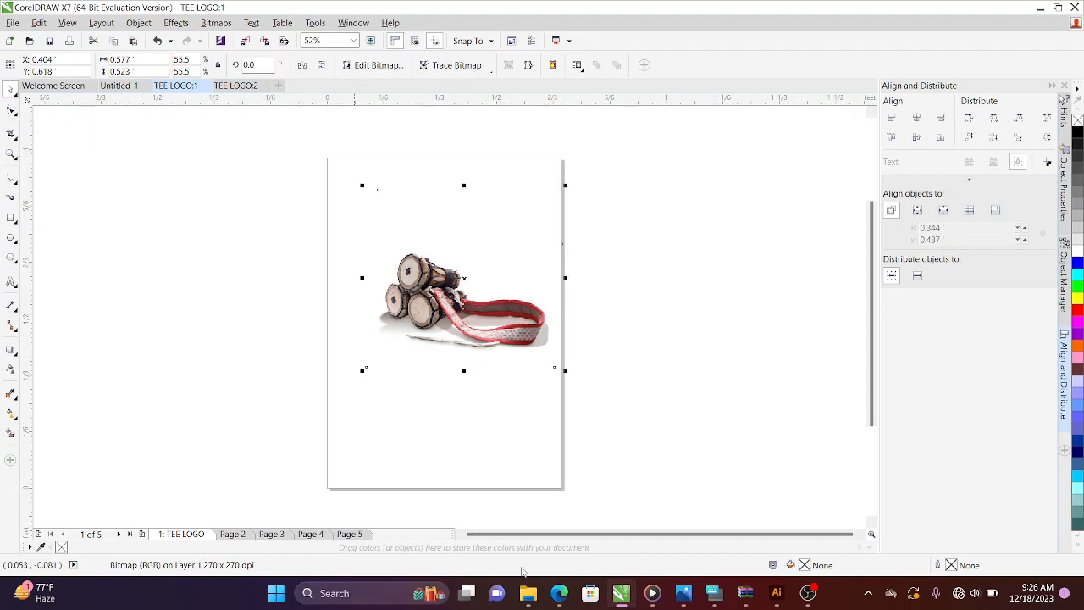
Draw a rectangle about 0.554 ft wide and 0.256 ft high beside the page, opposite the drum image
mouse_move(621, 592)
click(11, 218)
drag(131, 252, 319, 339)
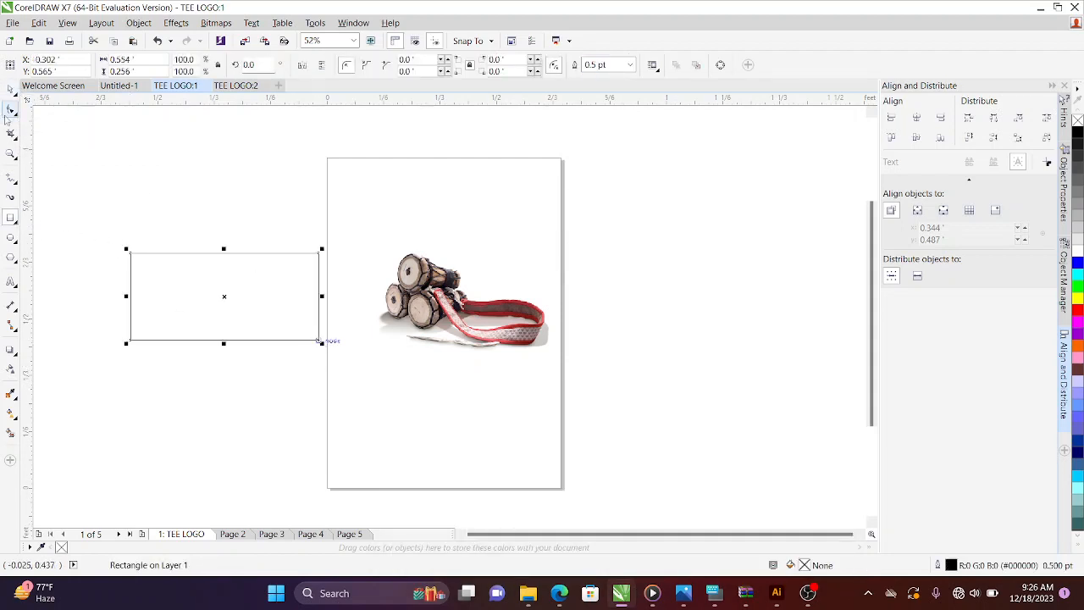
Try to pull the rectangle's upper-left corner outward with the Shape tool
click(11, 109)
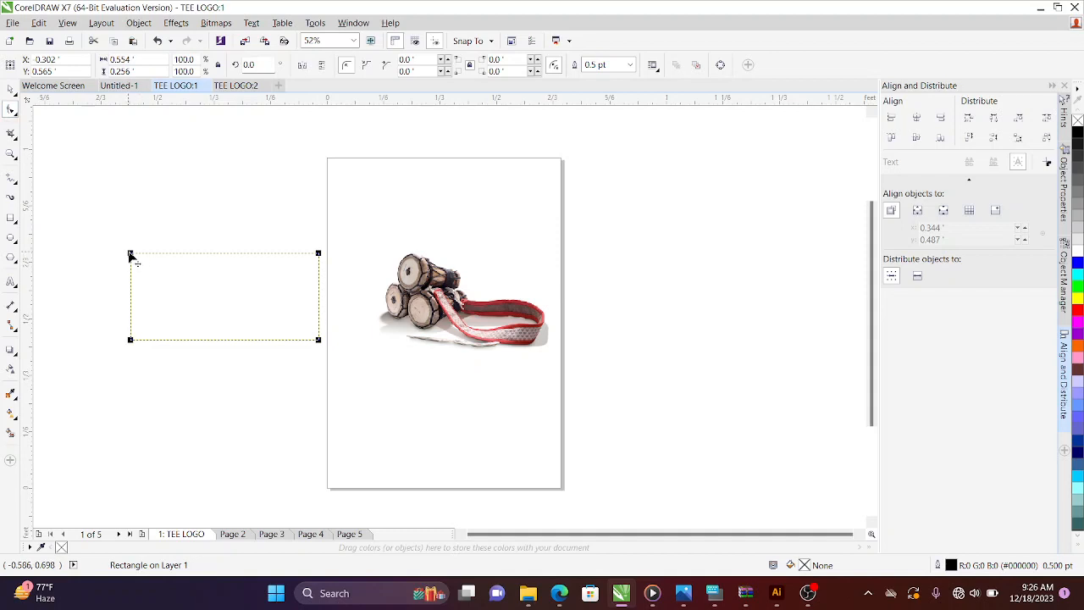
drag(131, 256, 48, 233)
click(10, 89)
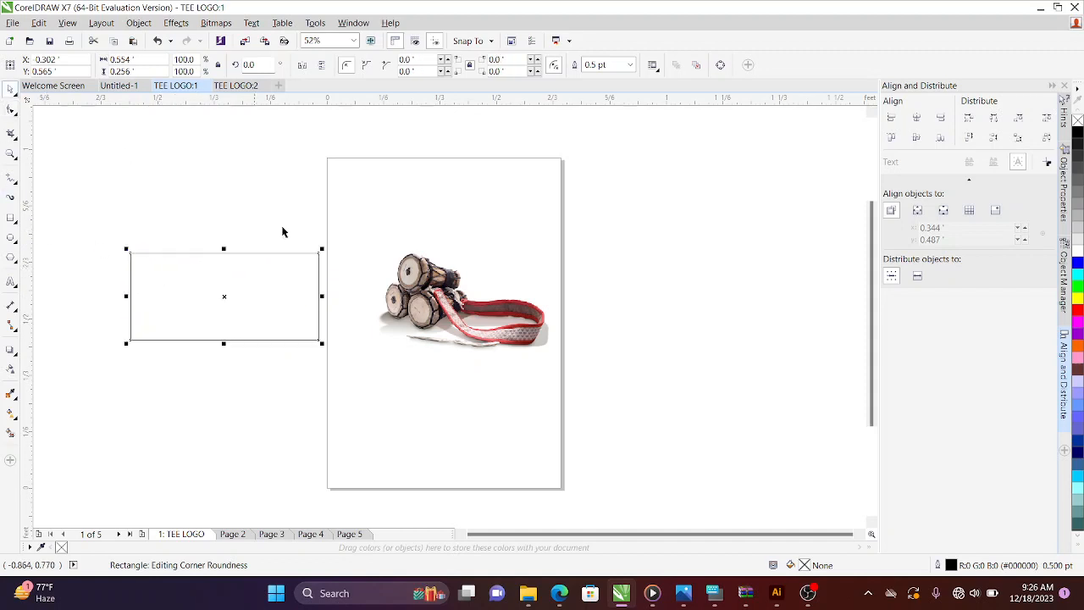
Convert the rectangle to curves and move its corner nodes to form a larger, irregular four-sided shape
right_click(224, 297)
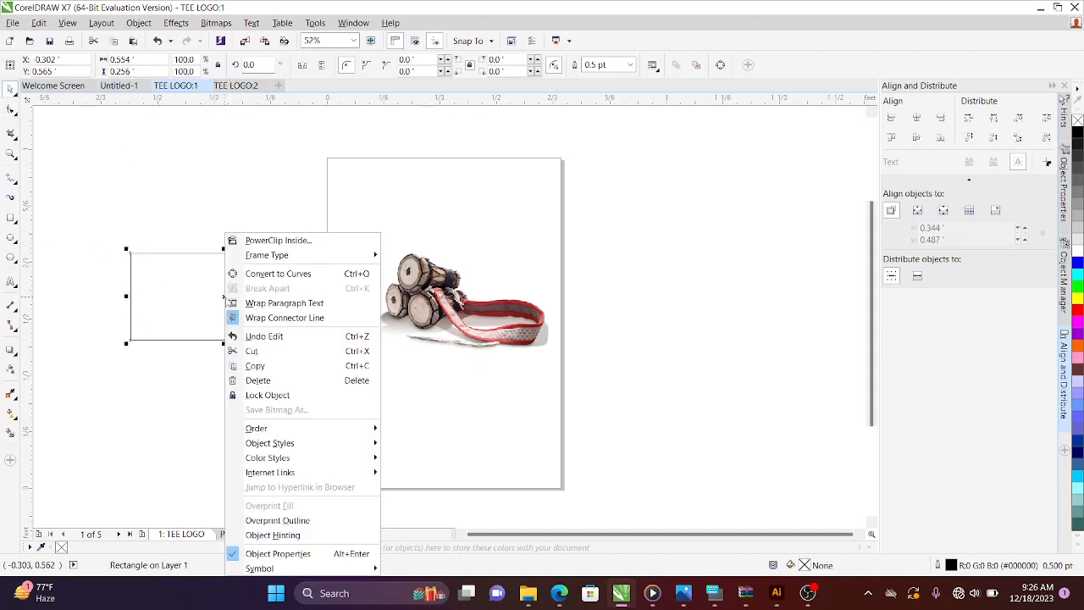
click(277, 273)
click(11, 108)
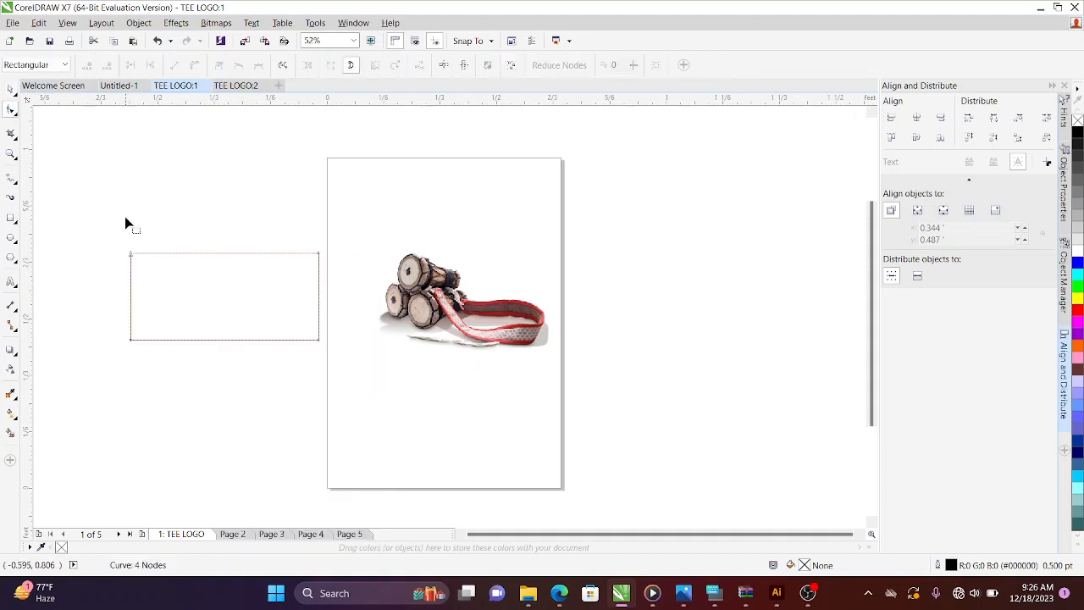
drag(131, 254, 171, 133)
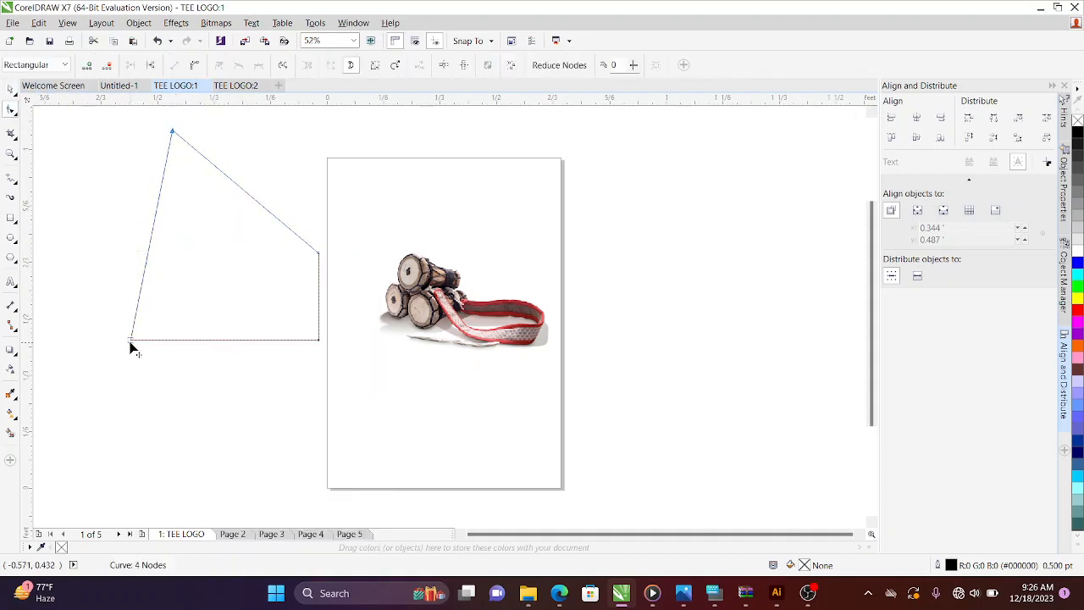
drag(131, 339, 107, 212)
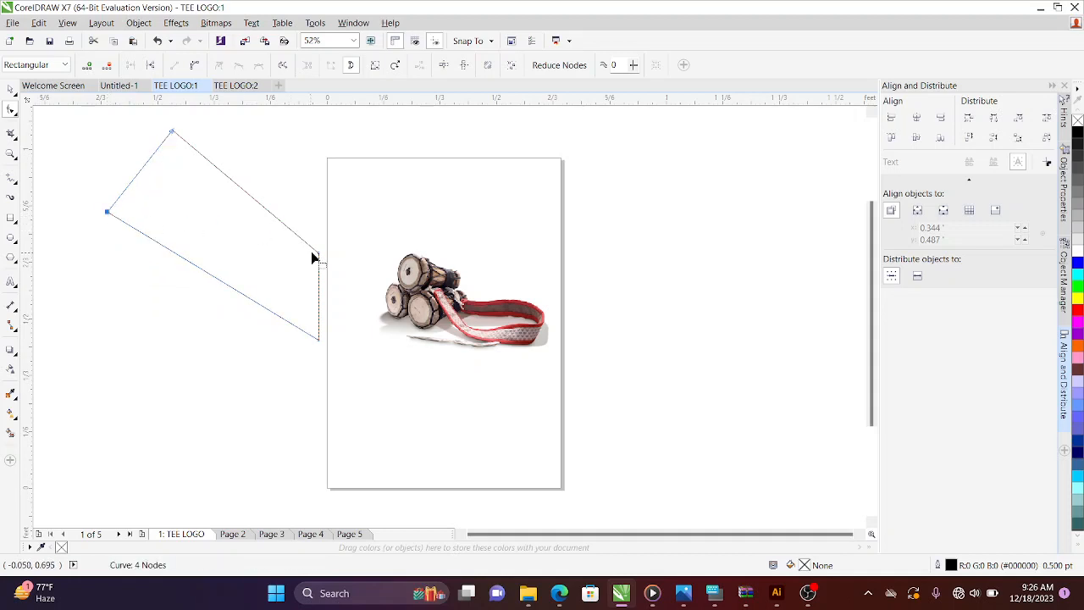
drag(313, 258, 375, 163)
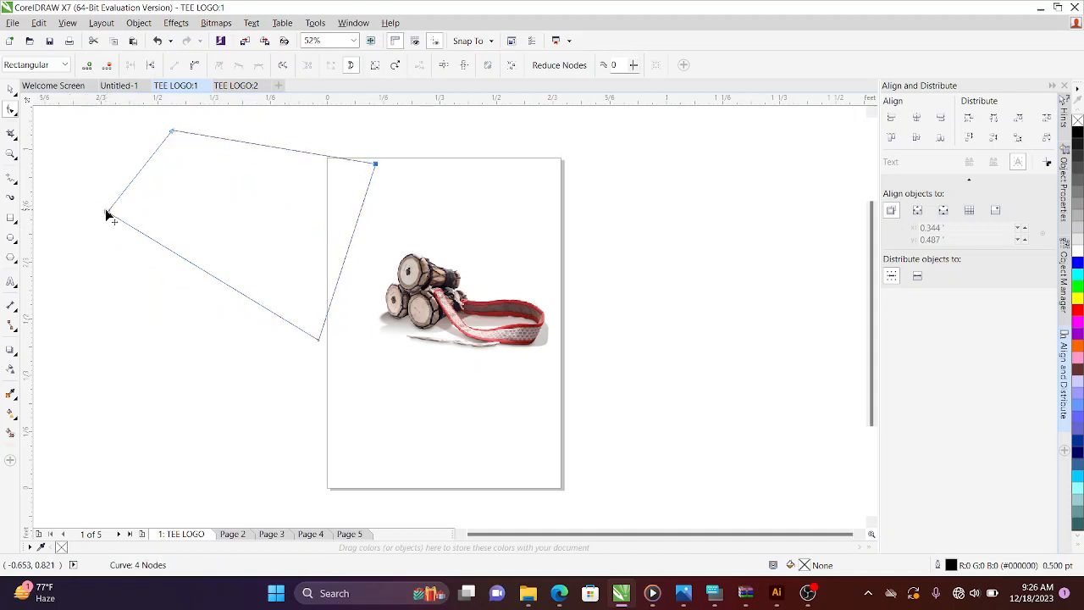
drag(107, 212, 123, 322)
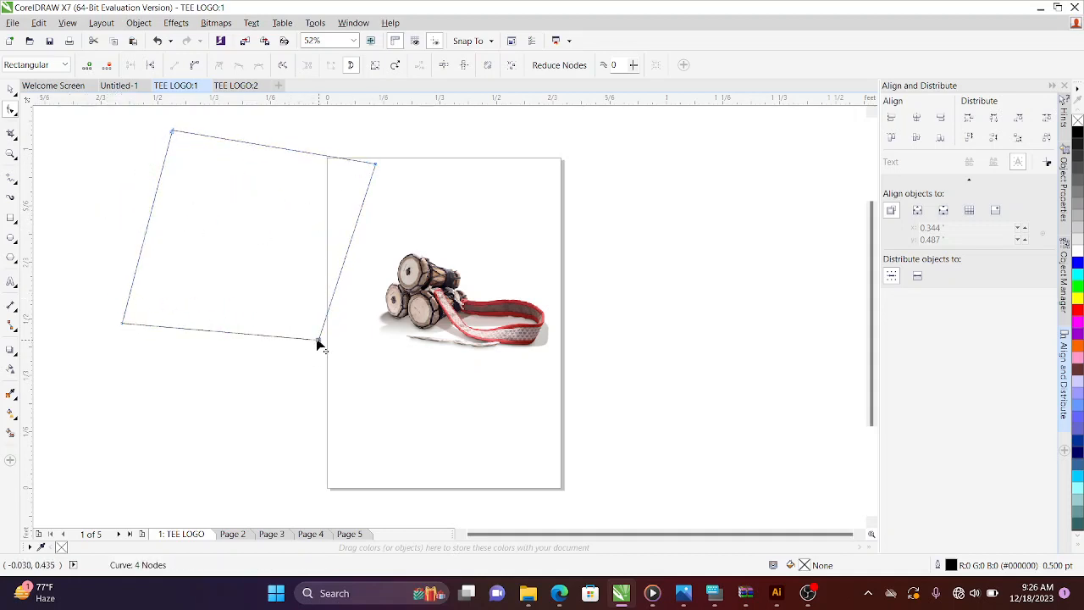
Cross the shape's nodes and sides over each other to form a self-intersecting figure of two joined triangles
drag(318, 341, 209, 181)
drag(172, 133, 271, 344)
drag(157, 397, 157, 398)
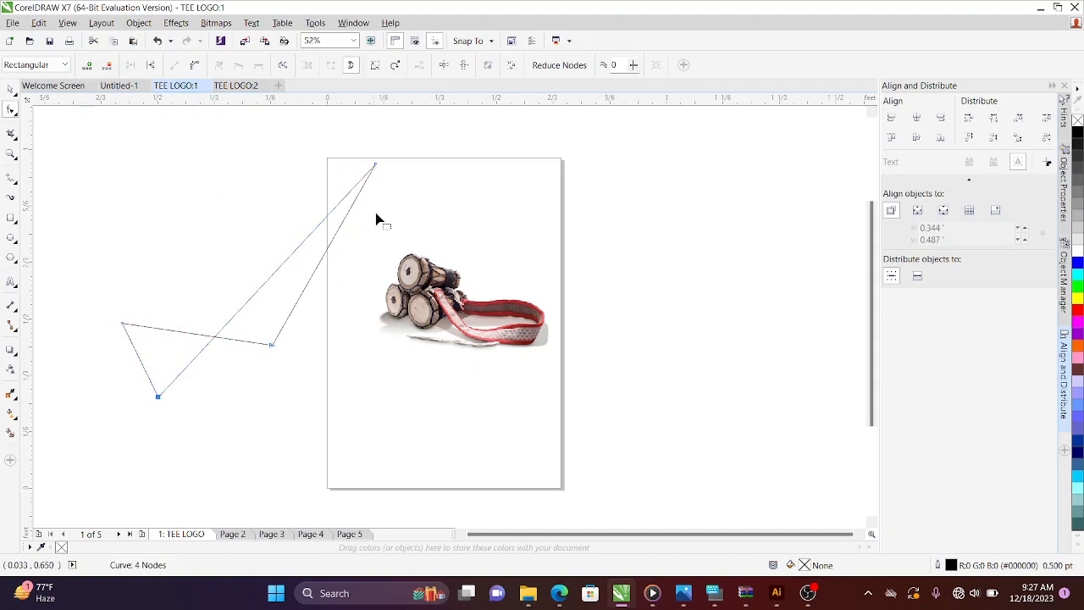
drag(375, 166, 210, 148)
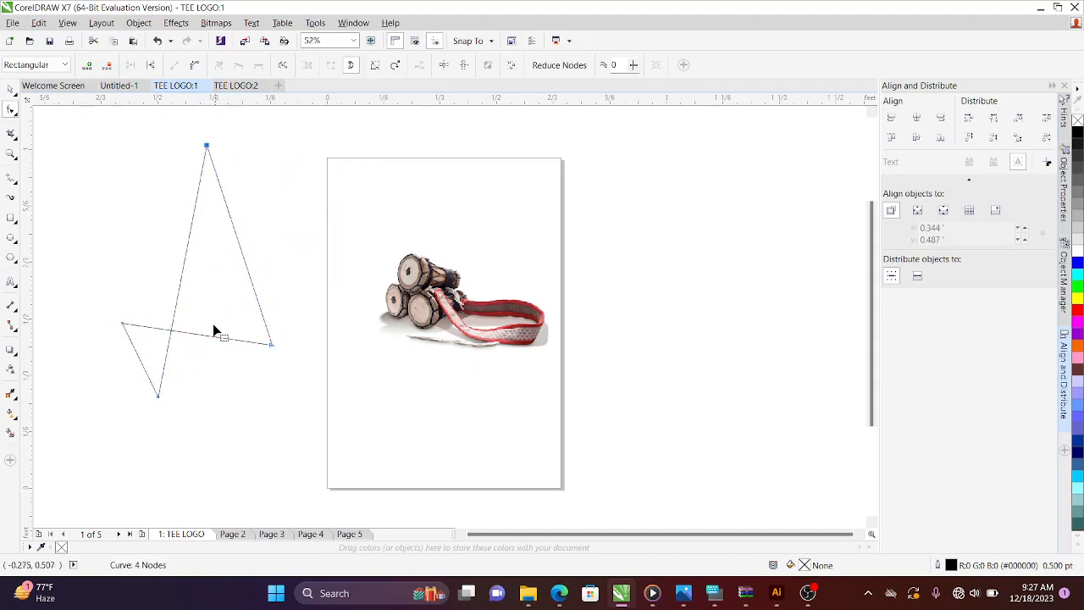
drag(172, 335, 204, 393)
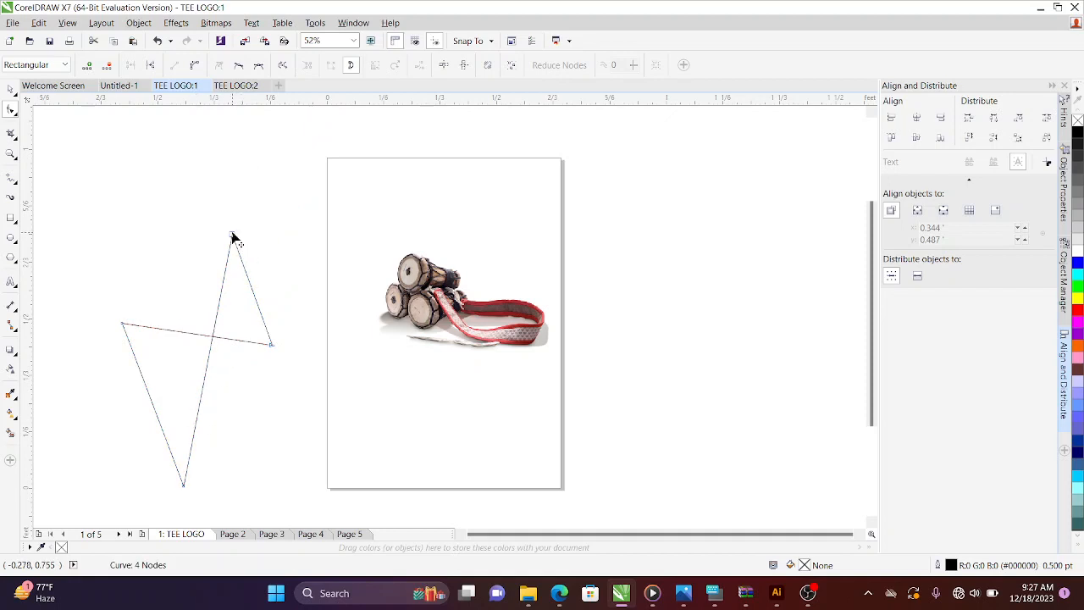
drag(232, 235, 284, 199)
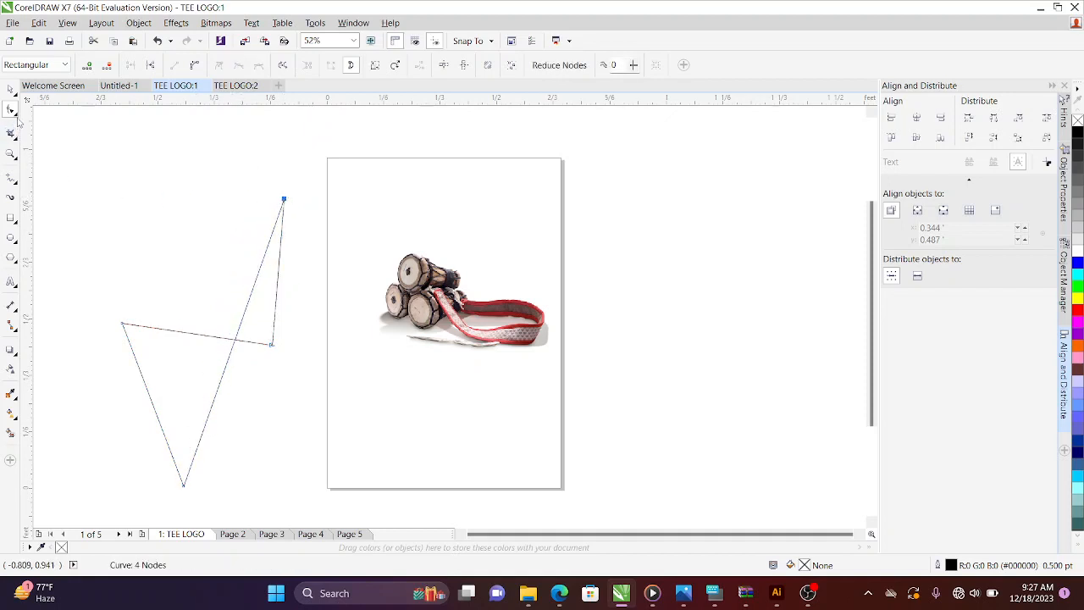
Apply the Smooth tool to the left part of the crossed-over curve, using a 0.125 ft nib
click(17, 117)
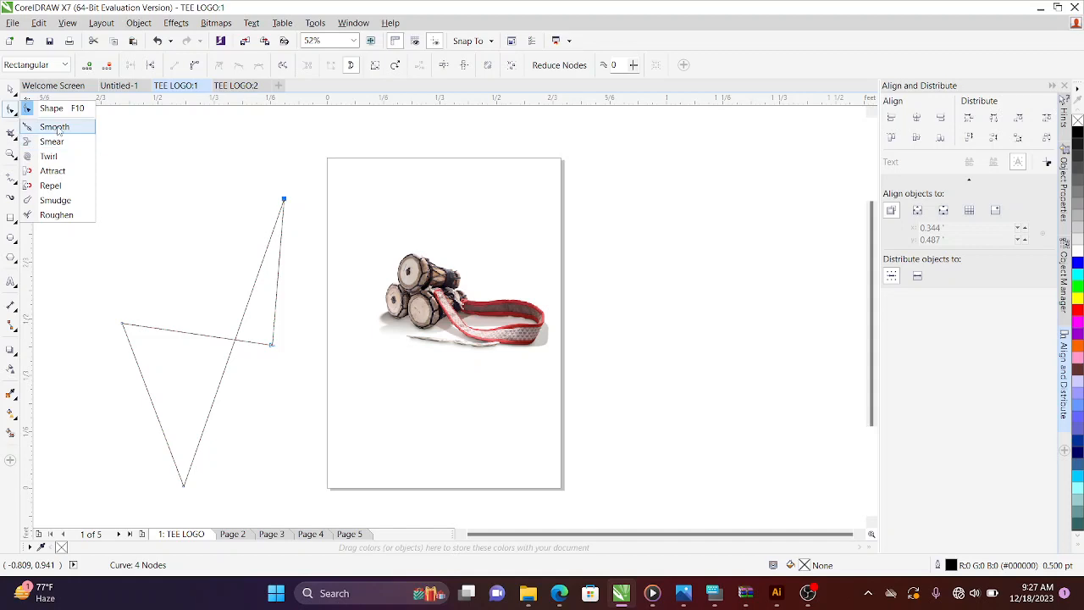
click(54, 127)
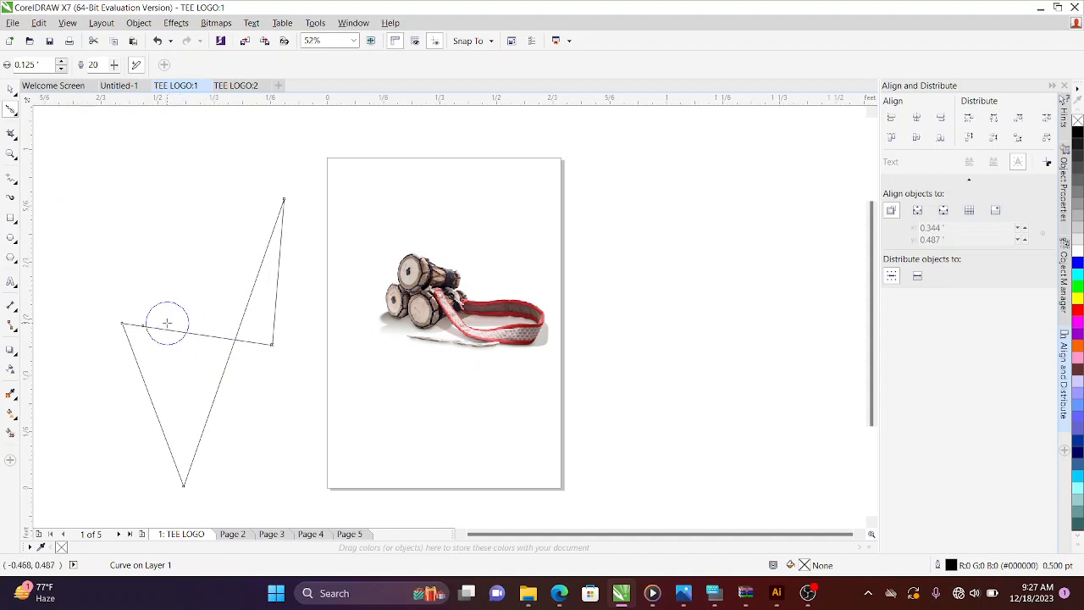
mouse_move(167, 322)
mouse_down()
mouse_move(153, 357)
mouse_move(143, 325)
mouse_move(140, 383)
mouse_move(149, 390)
mouse_move(174, 374)
mouse_move(148, 393)
mouse_move(164, 327)
mouse_move(179, 397)
mouse_up()
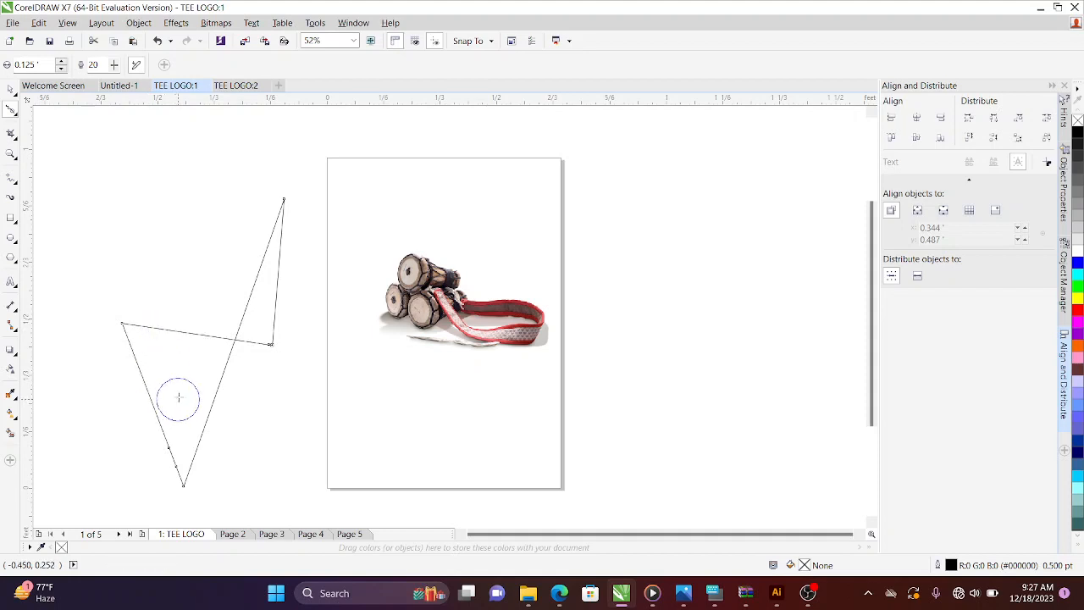
Distort several edges of the crossed-over curve into wavy bends with the Smear tool
click(17, 117)
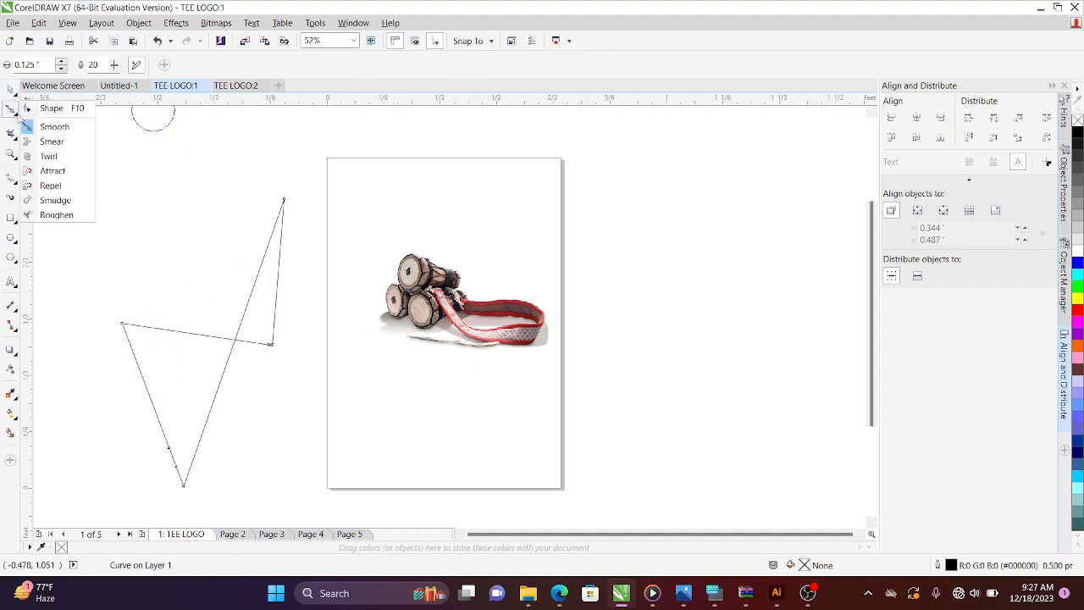
click(49, 140)
drag(173, 329, 178, 365)
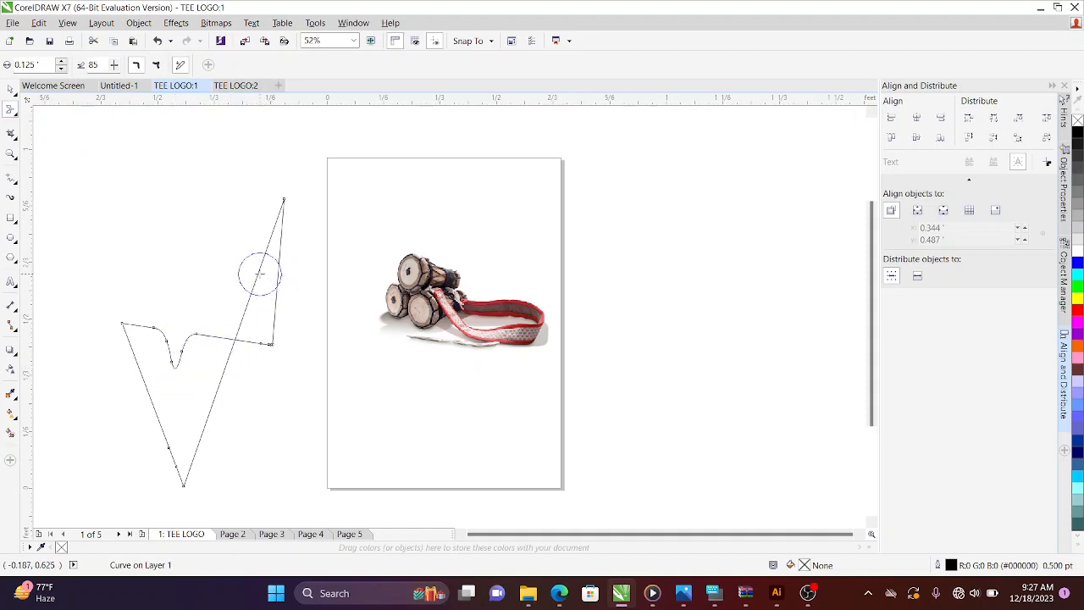
drag(254, 271, 279, 319)
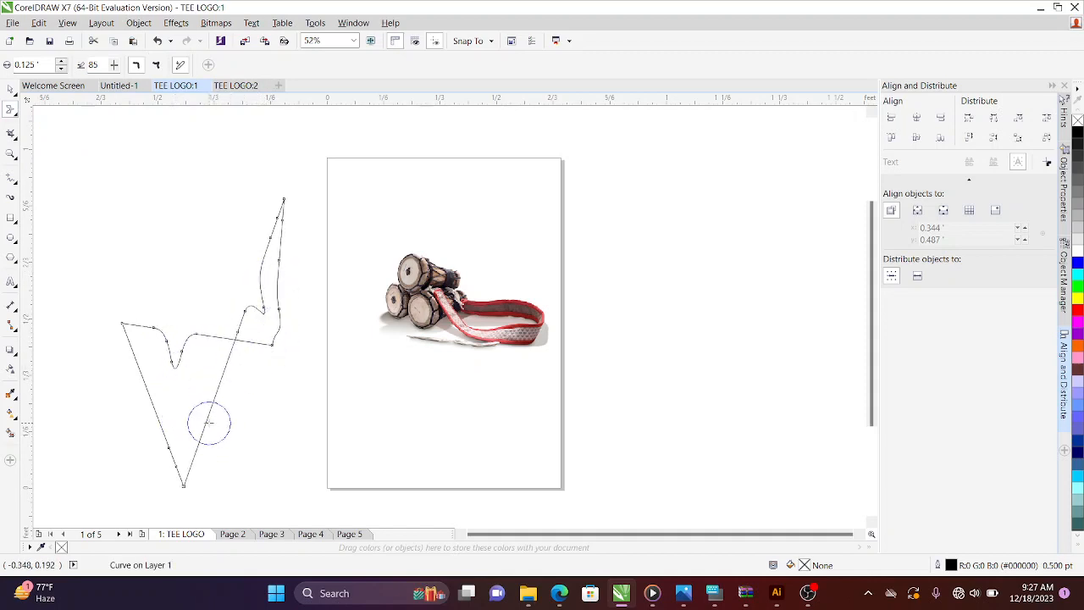
drag(208, 416, 180, 386)
mouse_move(173, 425)
mouse_down()
mouse_move(156, 396)
mouse_move(150, 402)
mouse_move(169, 382)
mouse_up()
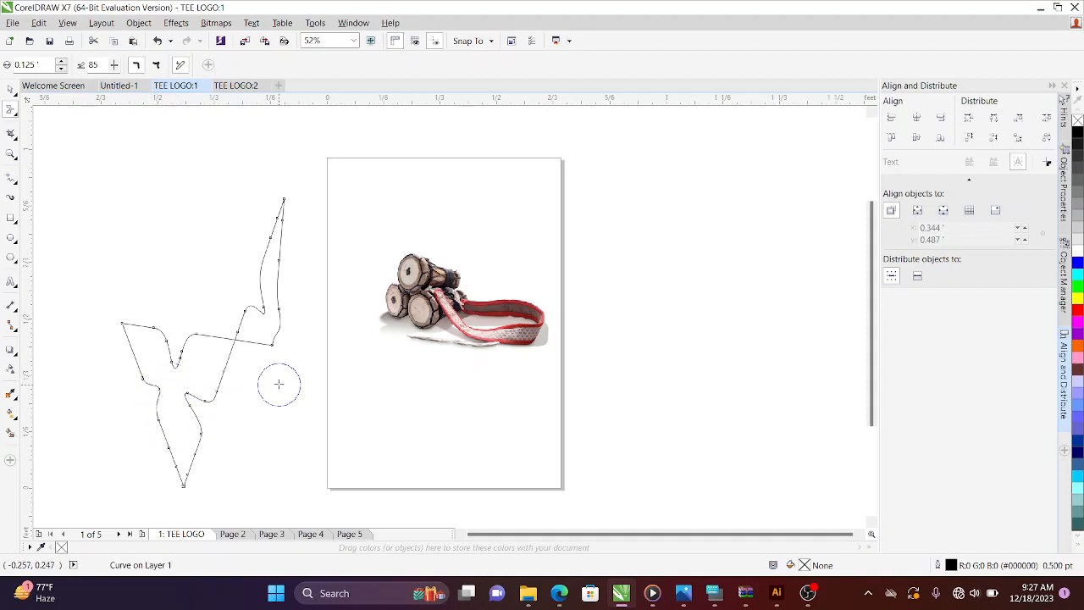
Draw a second rectangle about 0.496 ft wide and 0.346 ft high above the smeared curve
click(17, 116)
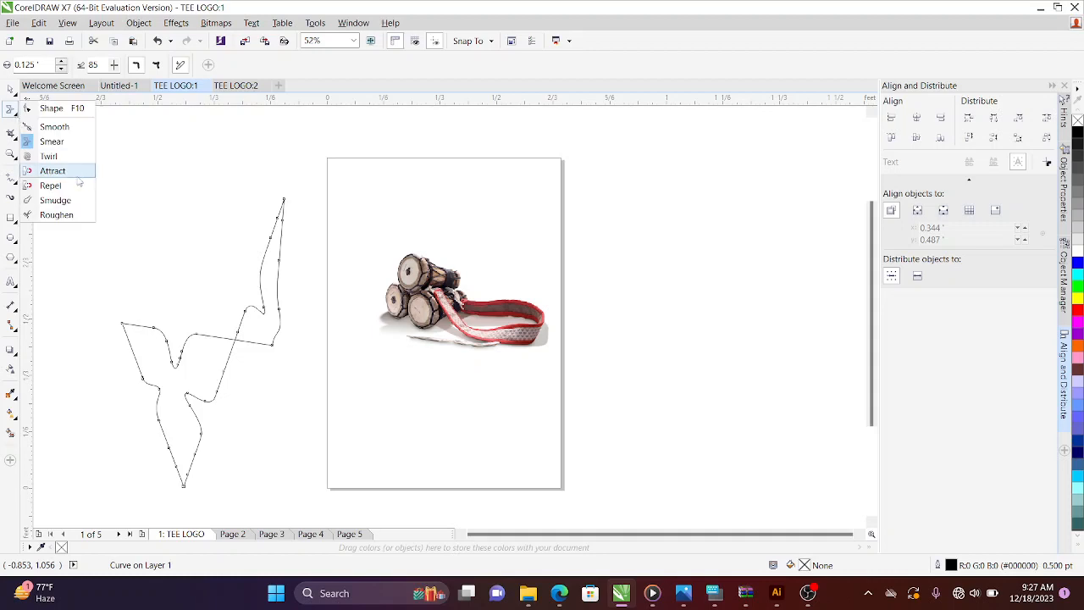
click(53, 169)
click(10, 217)
drag(66, 144, 237, 264)
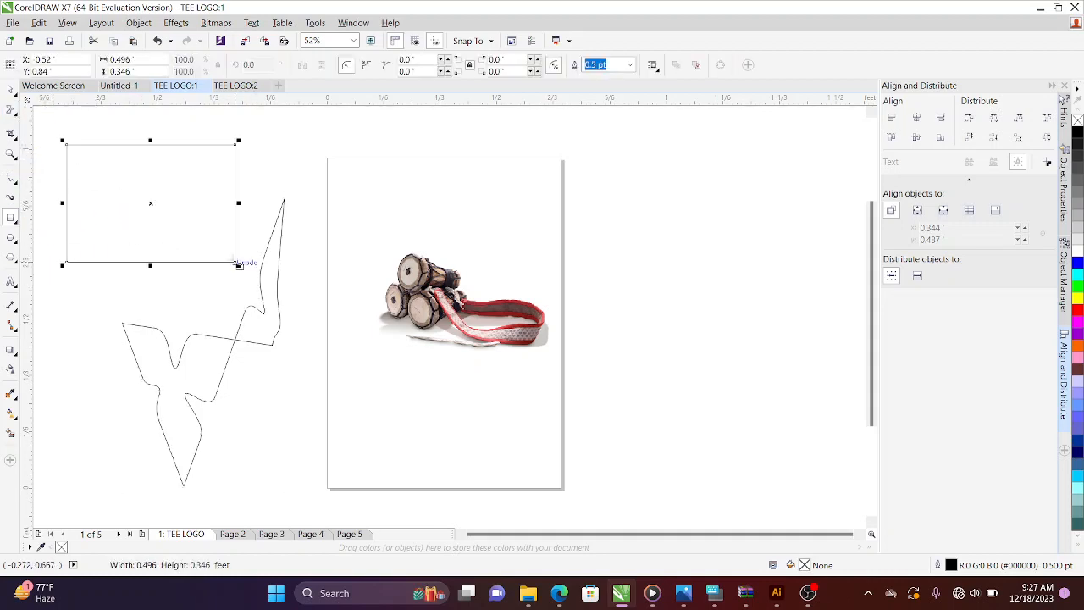
Add a spiral to each of the second rectangle's four sides with the Twirl tool
click(17, 116)
click(48, 156)
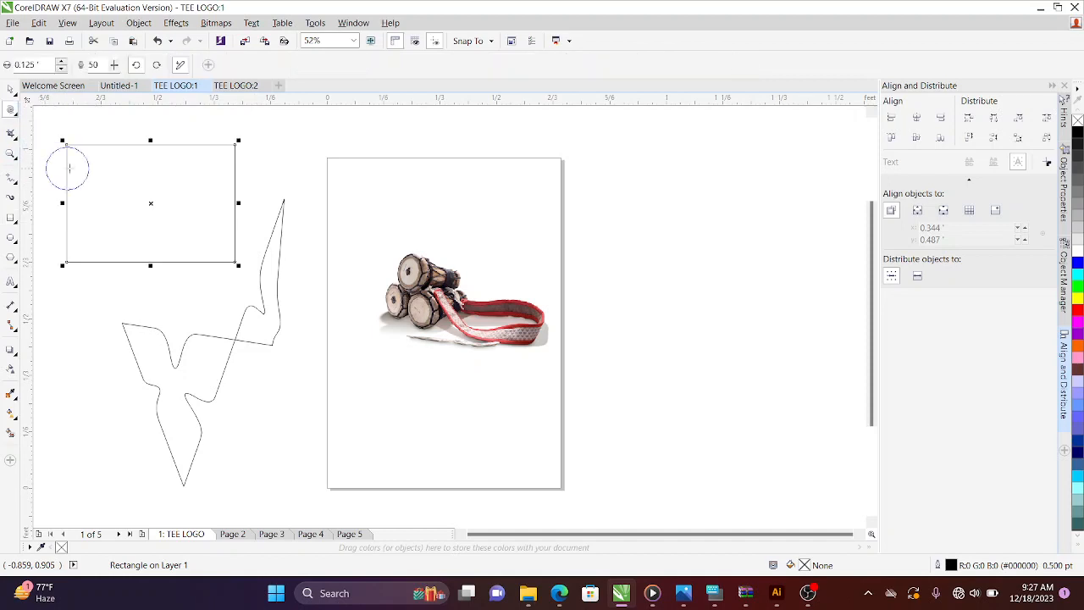
drag(152, 164, 151, 153)
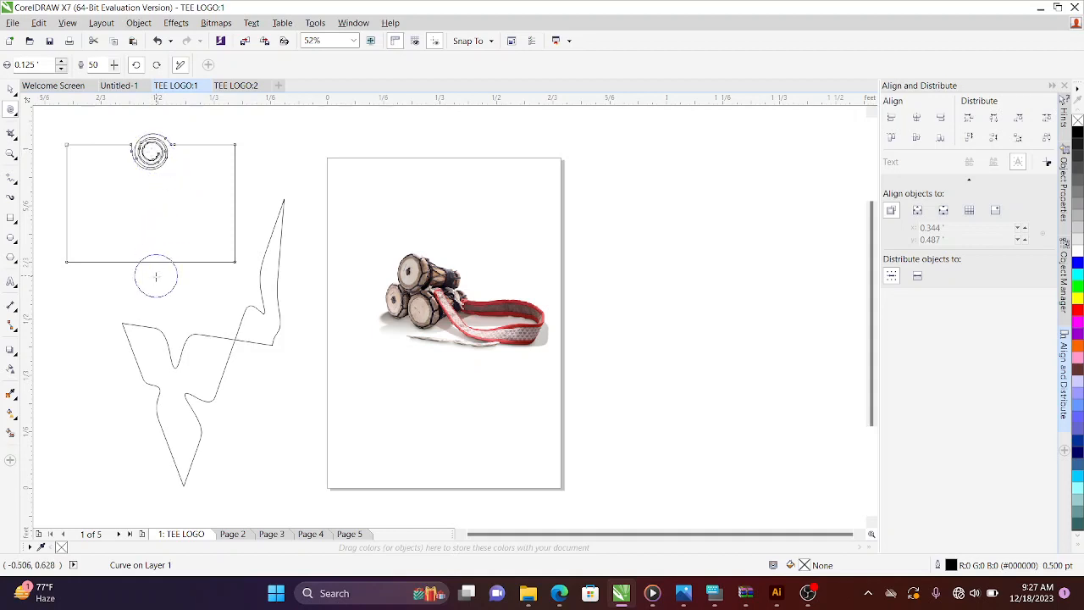
drag(155, 260, 155, 261)
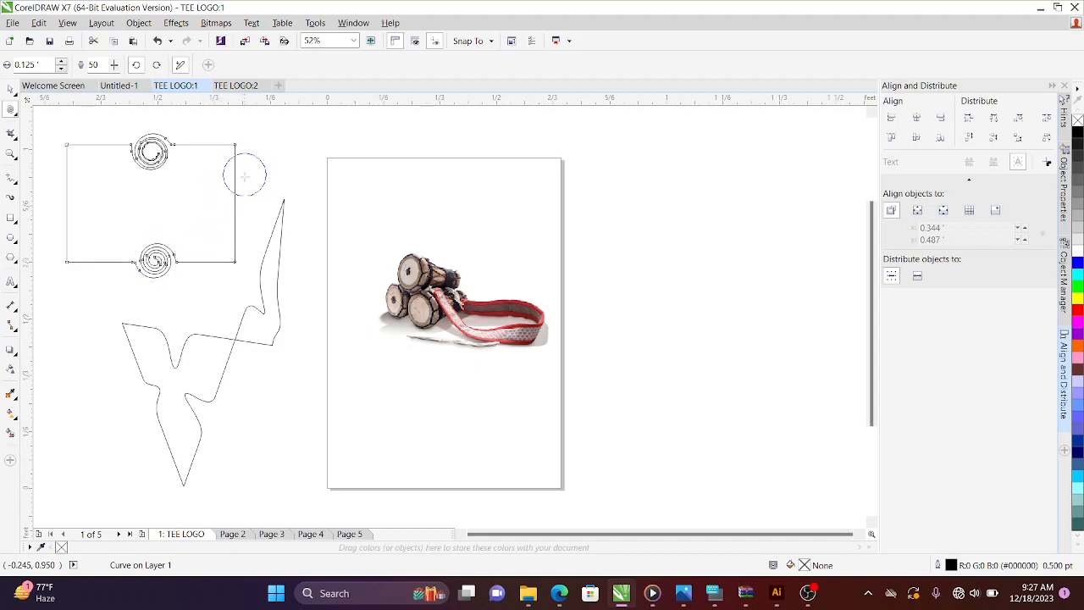
drag(240, 176, 240, 180)
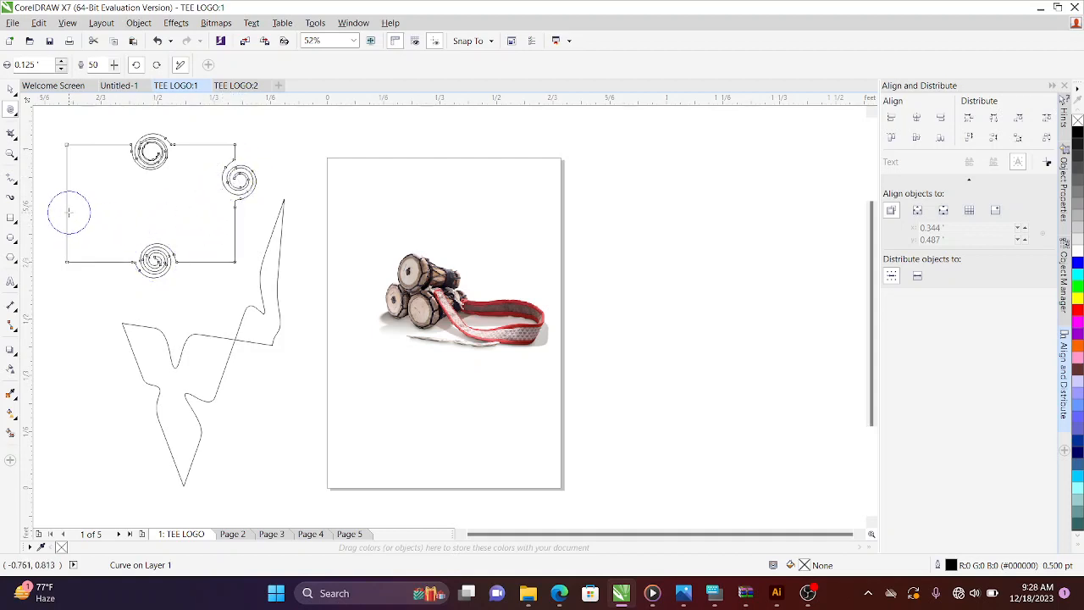
drag(70, 212, 70, 212)
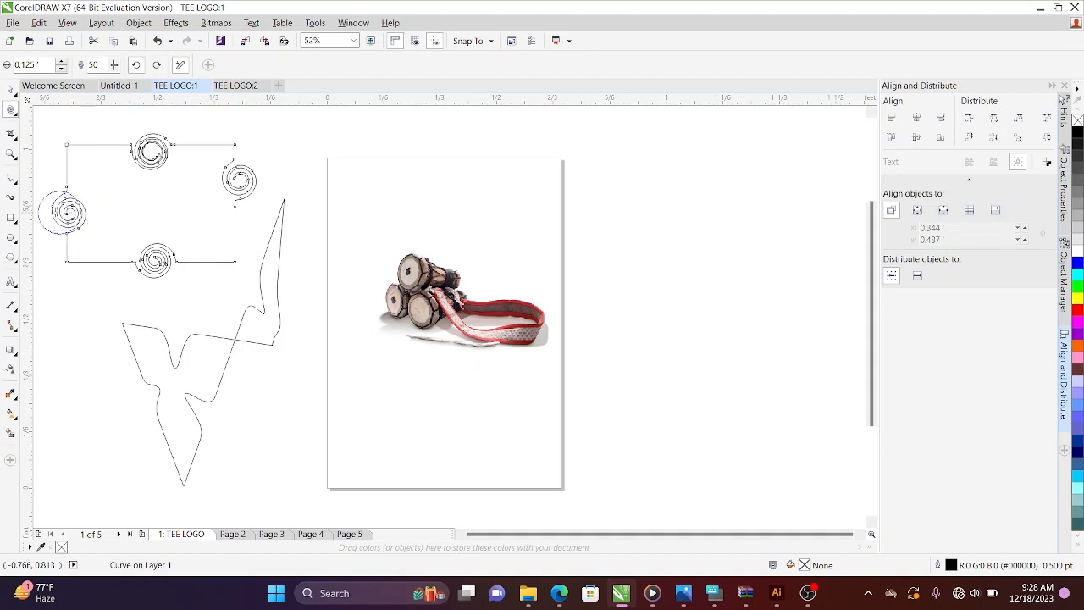
Pull the twirled rectangle's lower-left edges and left spiral inward with the Attract tool
click(17, 117)
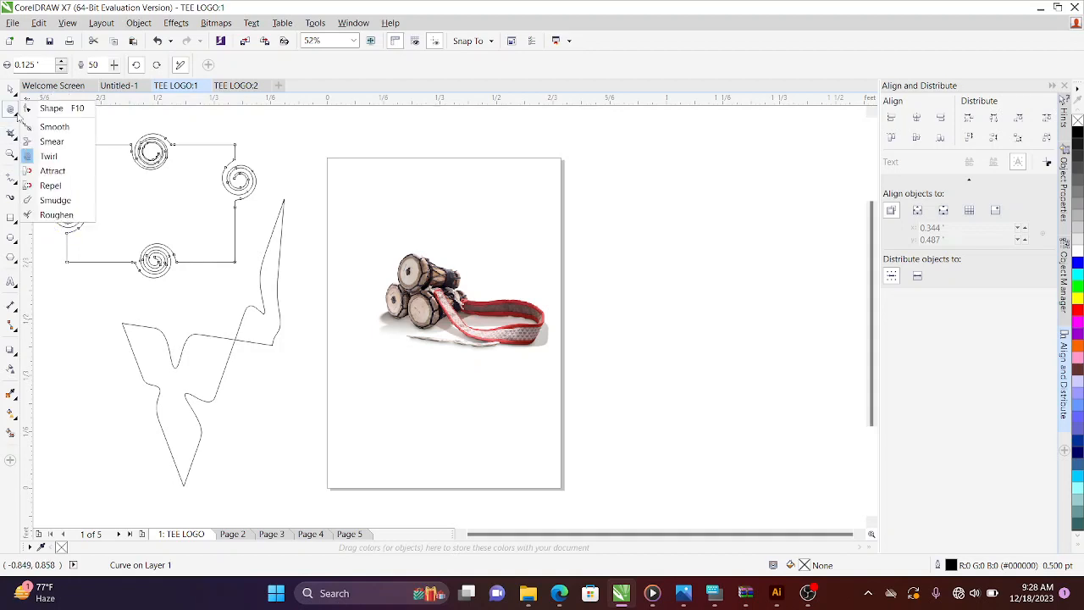
click(51, 170)
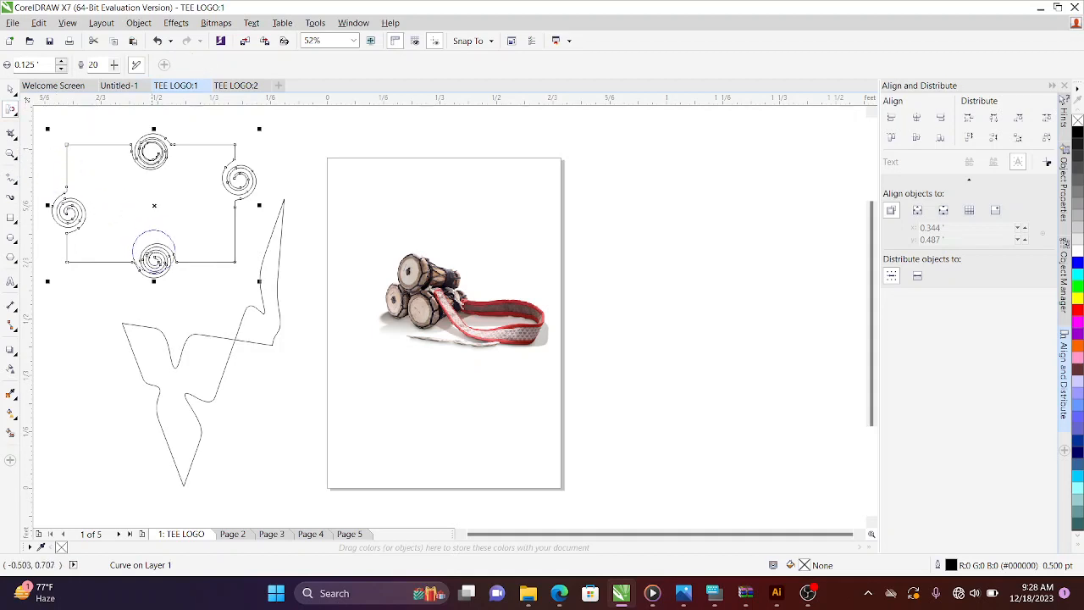
drag(102, 261, 119, 206)
drag(95, 260, 99, 201)
mouse_move(104, 261)
mouse_down()
mouse_move(106, 237)
mouse_move(102, 263)
mouse_move(85, 229)
mouse_move(86, 262)
mouse_move(73, 218)
mouse_move(83, 179)
mouse_move(76, 143)
mouse_up()
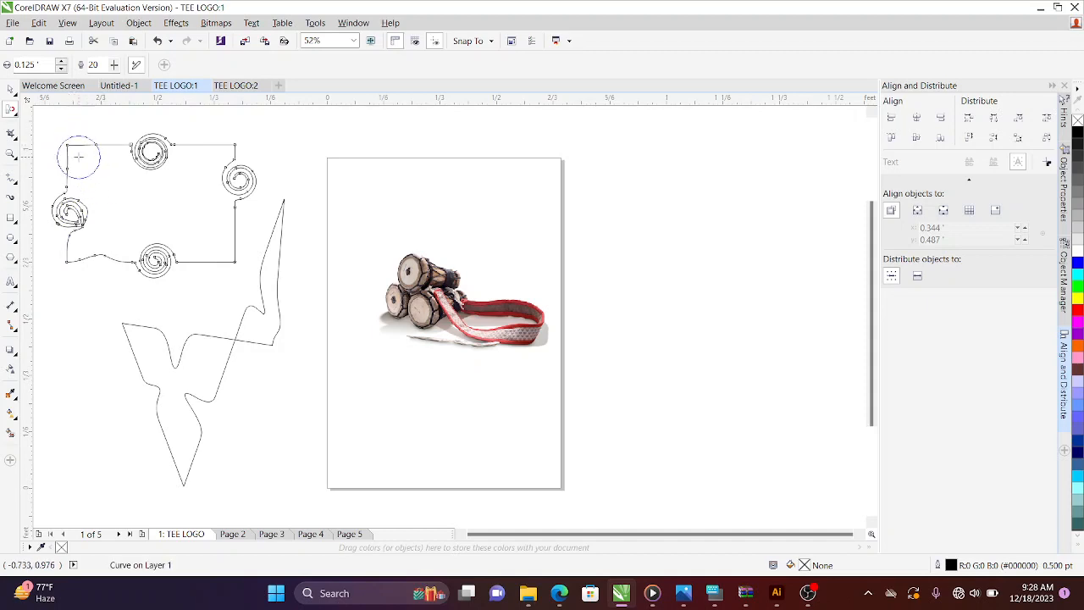
Bend the twirled rectangle's left edge near its upper-left corner with the Repel tool
click(16, 118)
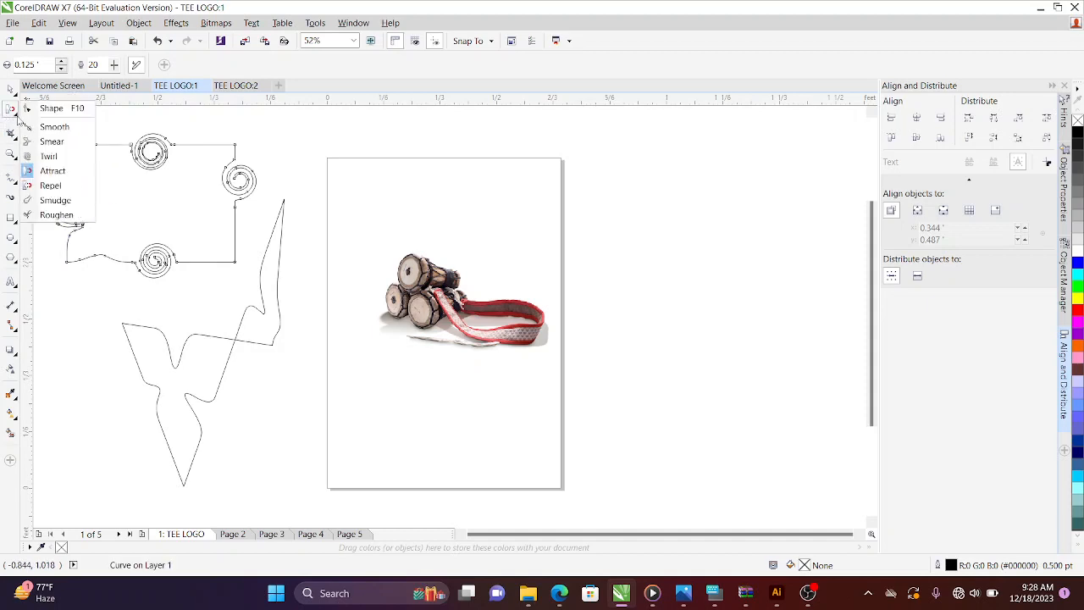
click(47, 186)
mouse_move(65, 158)
mouse_down()
mouse_move(49, 158)
mouse_move(74, 167)
mouse_up()
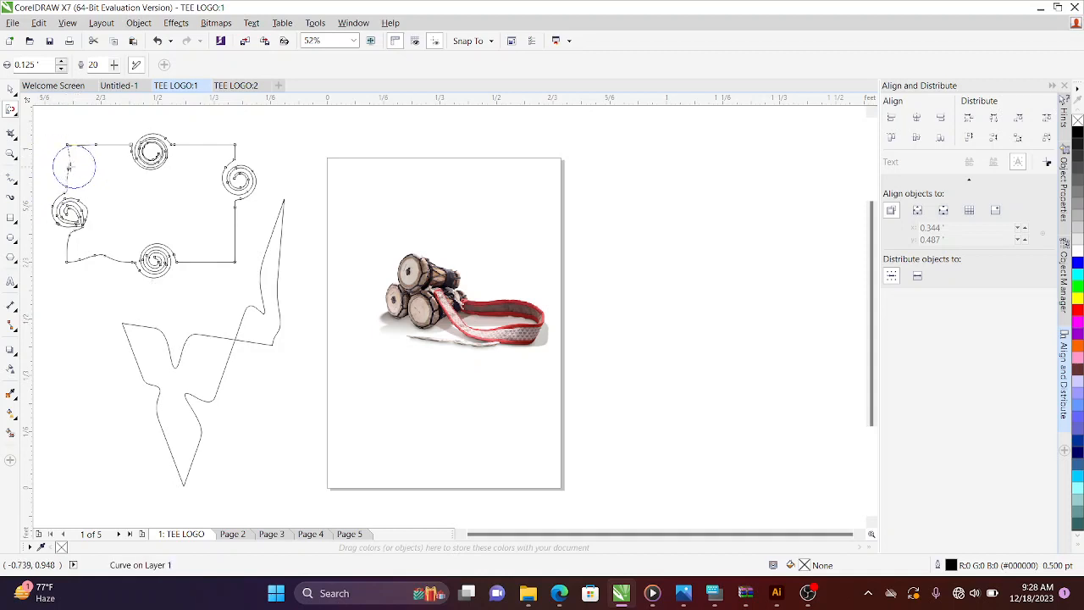
Try the Smudge and Roughen tools on the twirled rectangle
click(16, 118)
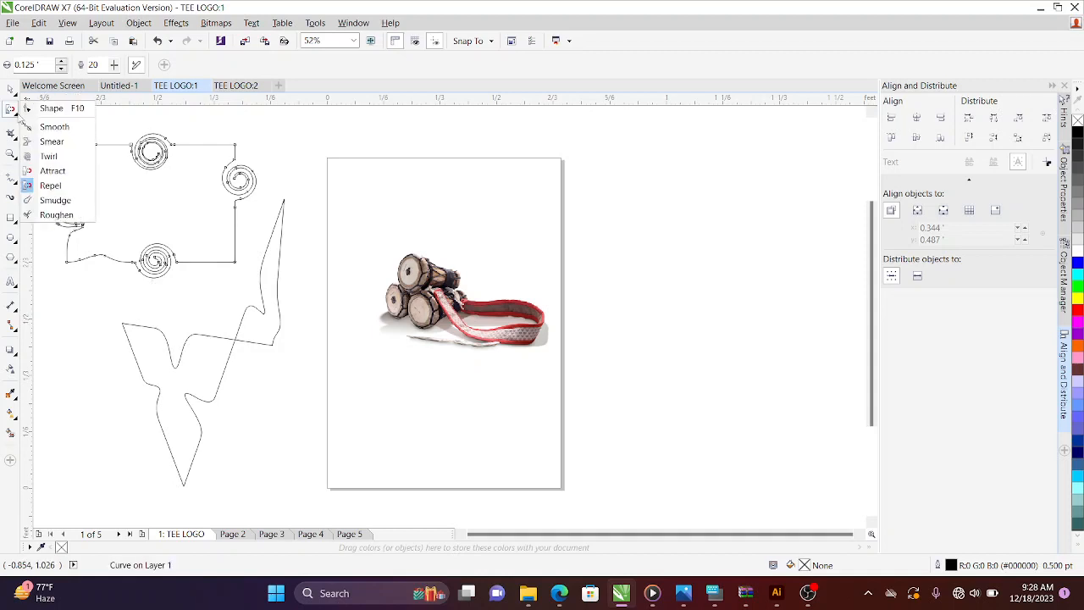
click(46, 199)
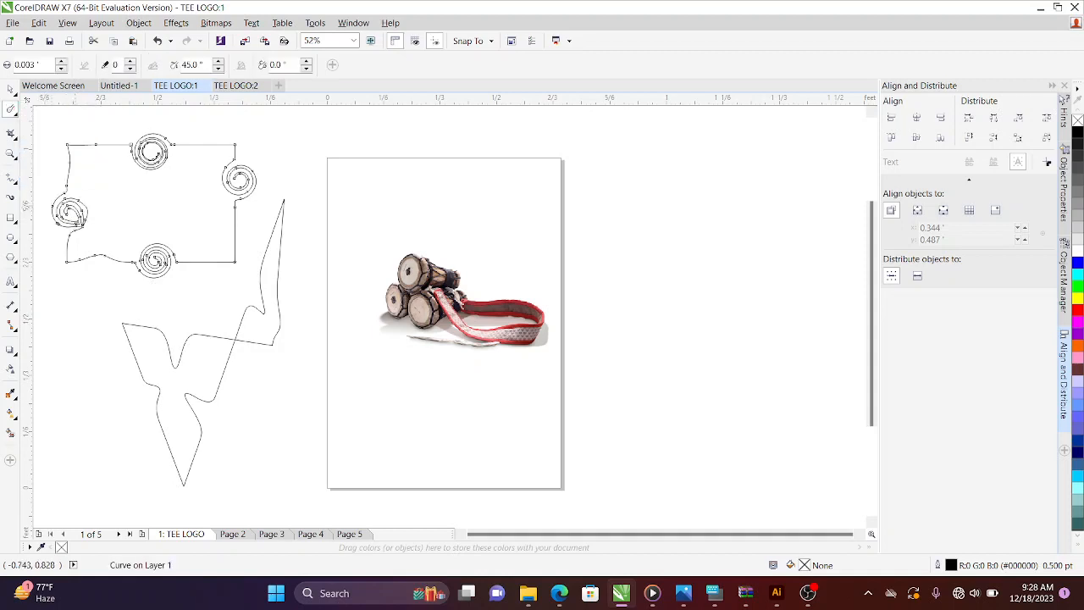
click(16, 118)
click(51, 214)
mouse_move(124, 221)
mouse_down()
mouse_move(124, 241)
mouse_move(106, 218)
mouse_up()
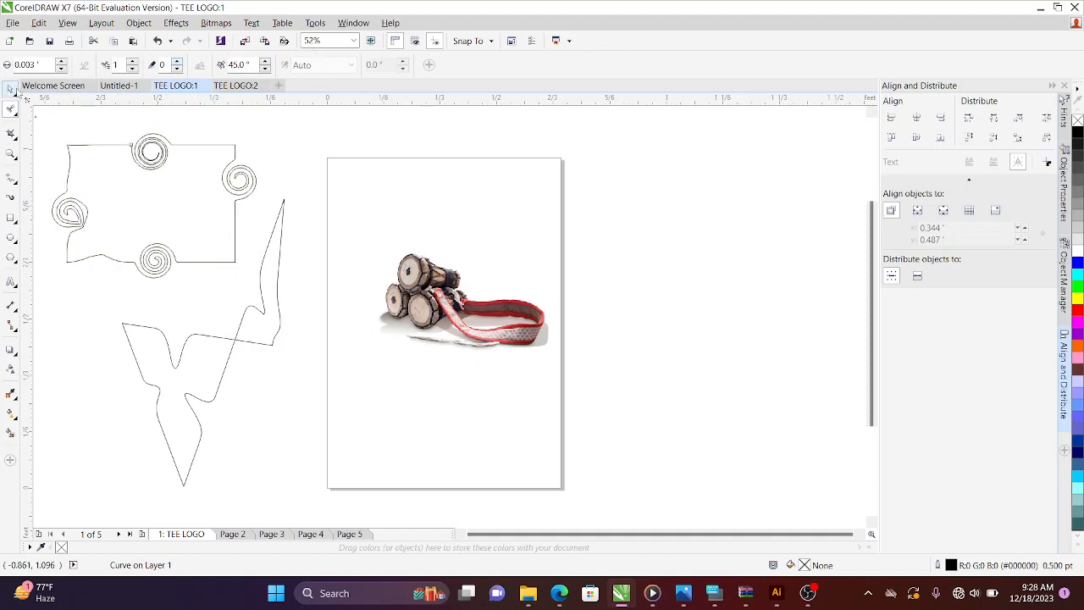
Move the twirled rectangle and the smeared curve to the empty area right of the page
click(16, 118)
click(51, 108)
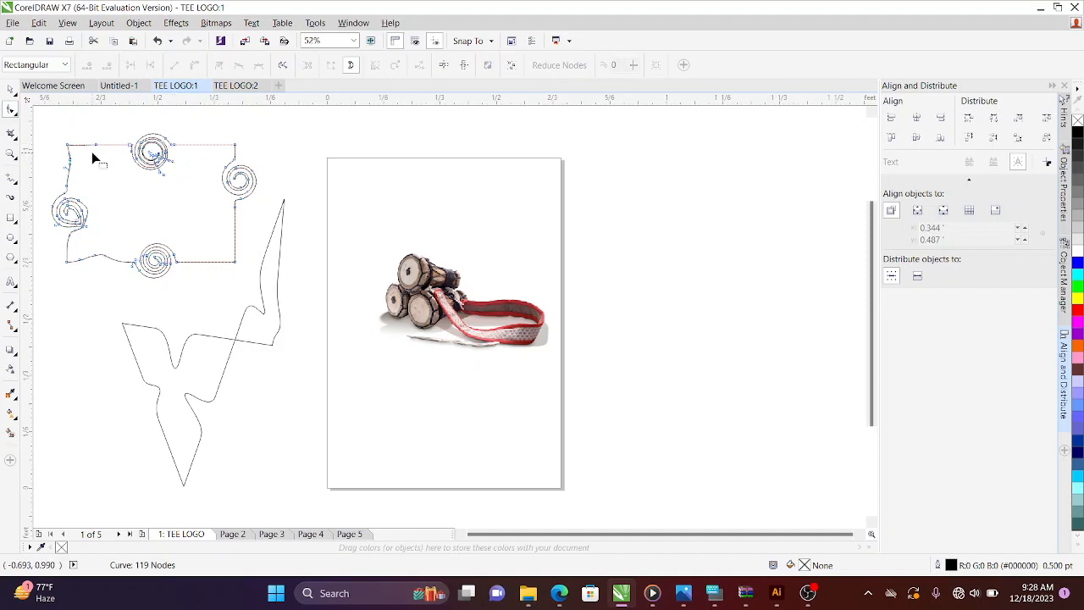
key(space)
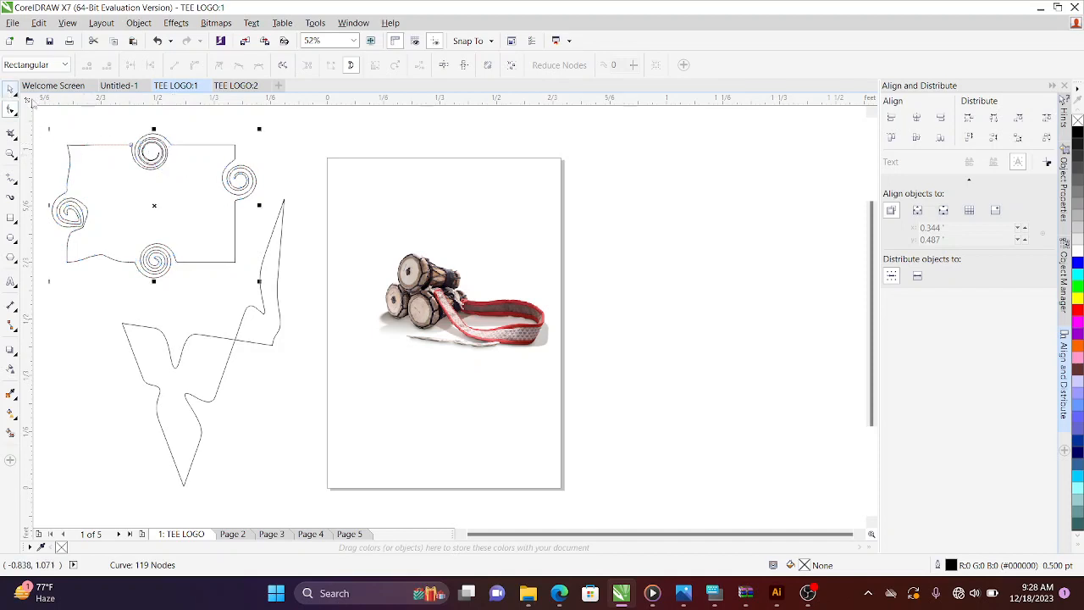
drag(161, 152, 704, 178)
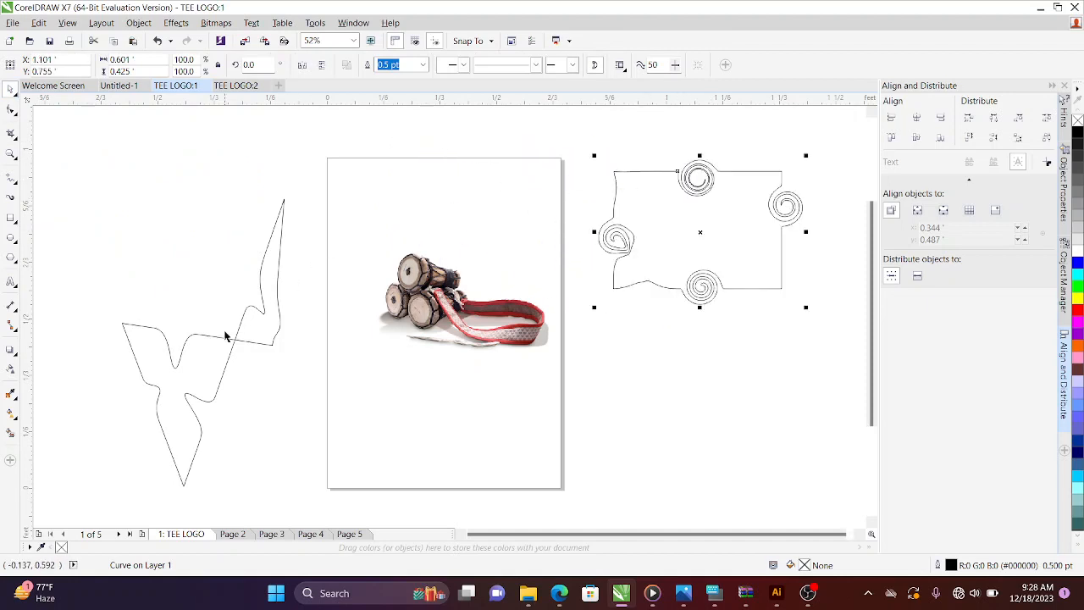
drag(235, 348, 719, 355)
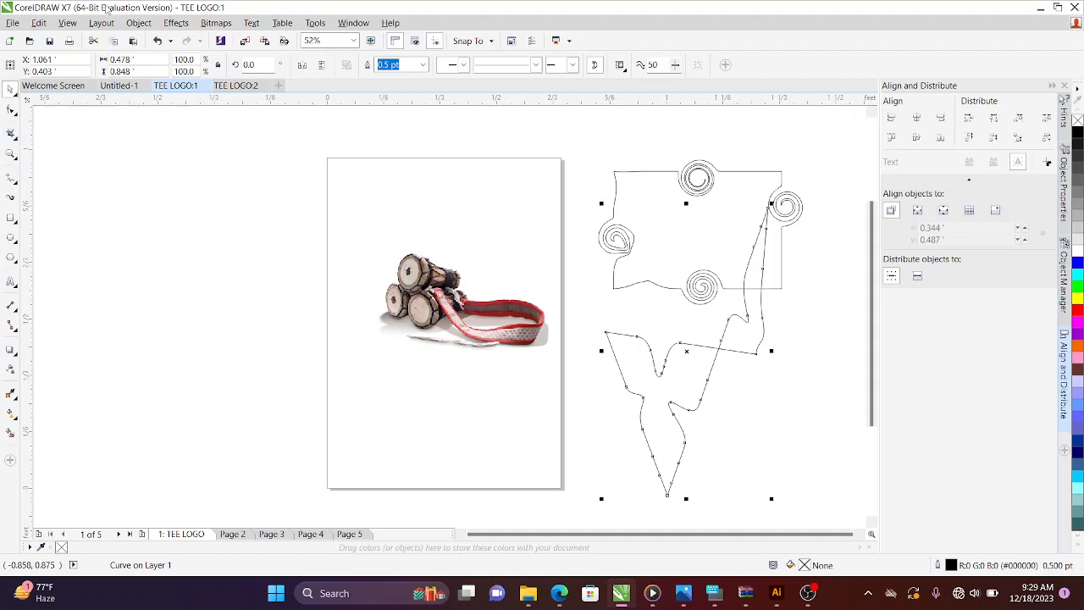
Enlarge the drum image to about 0.899 ft by 0.816 ft and shift it up toward the page's upper half
click(383, 300)
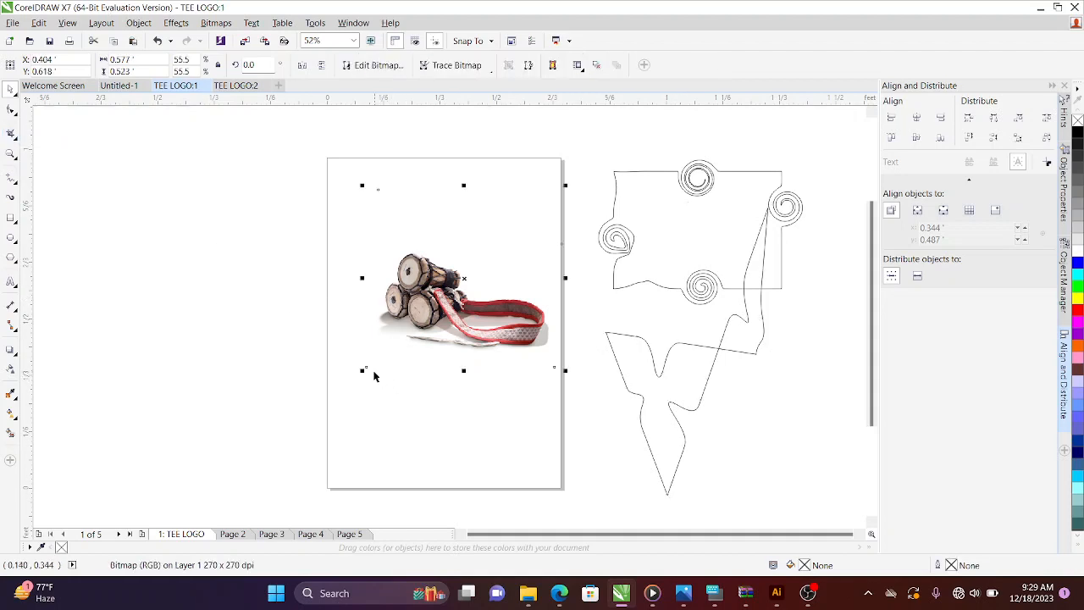
drag(362, 371, 238, 466)
drag(346, 347, 384, 253)
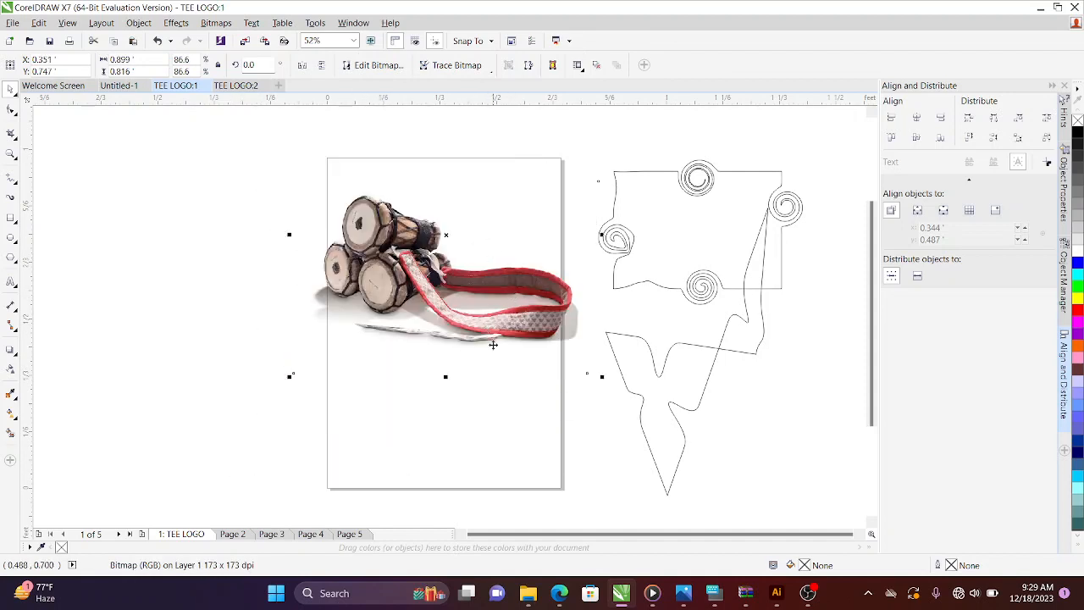
Try cropping the drum image to an area about 0.633 ft wide and 0.663 ft high, and undo the crop
click(10, 134)
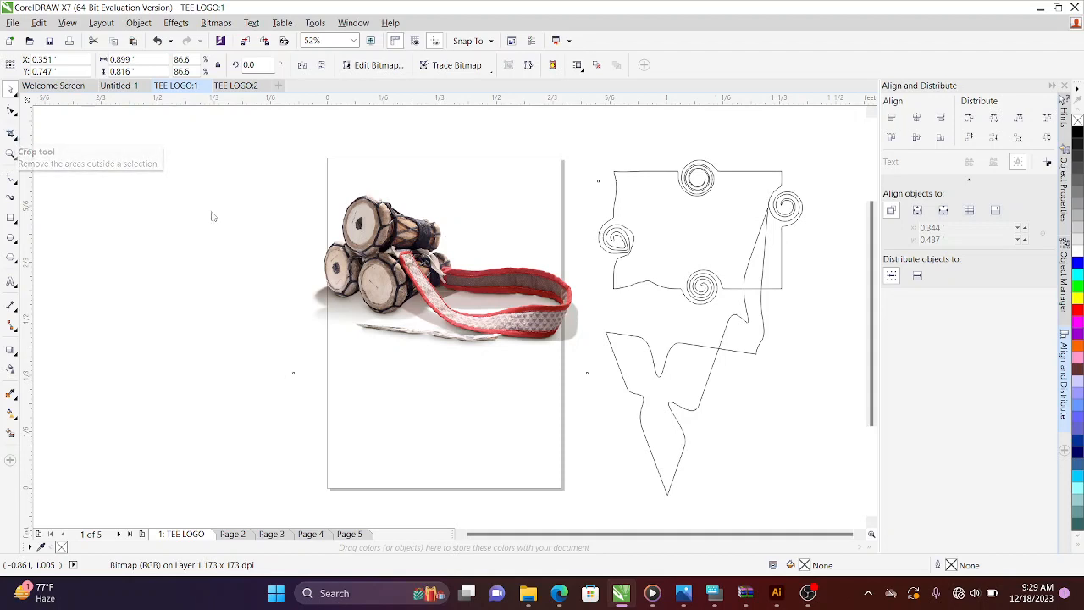
drag(287, 145, 498, 365)
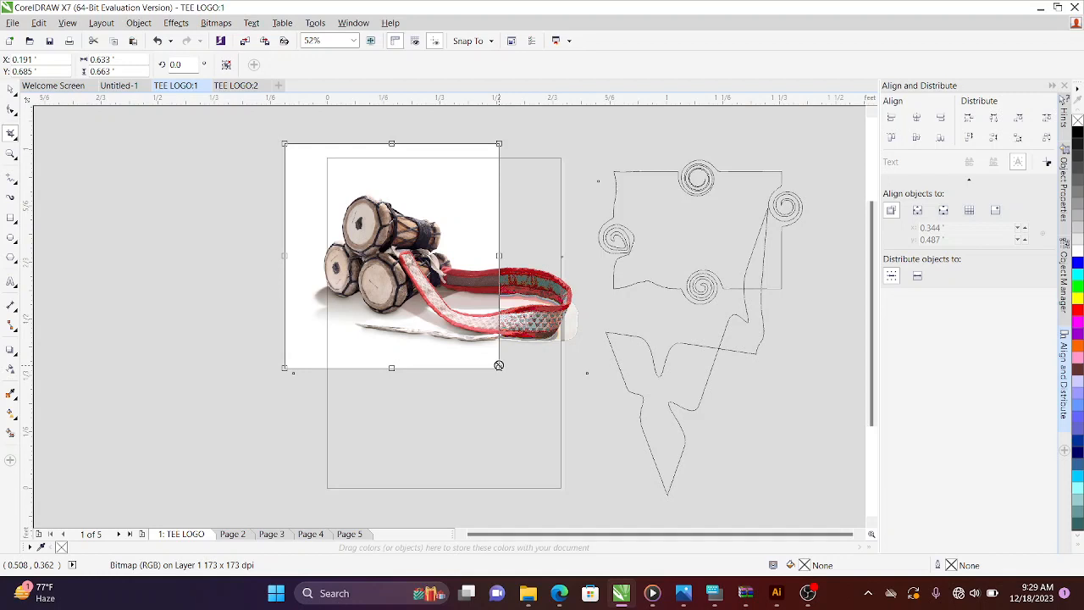
drag(498, 365, 499, 367)
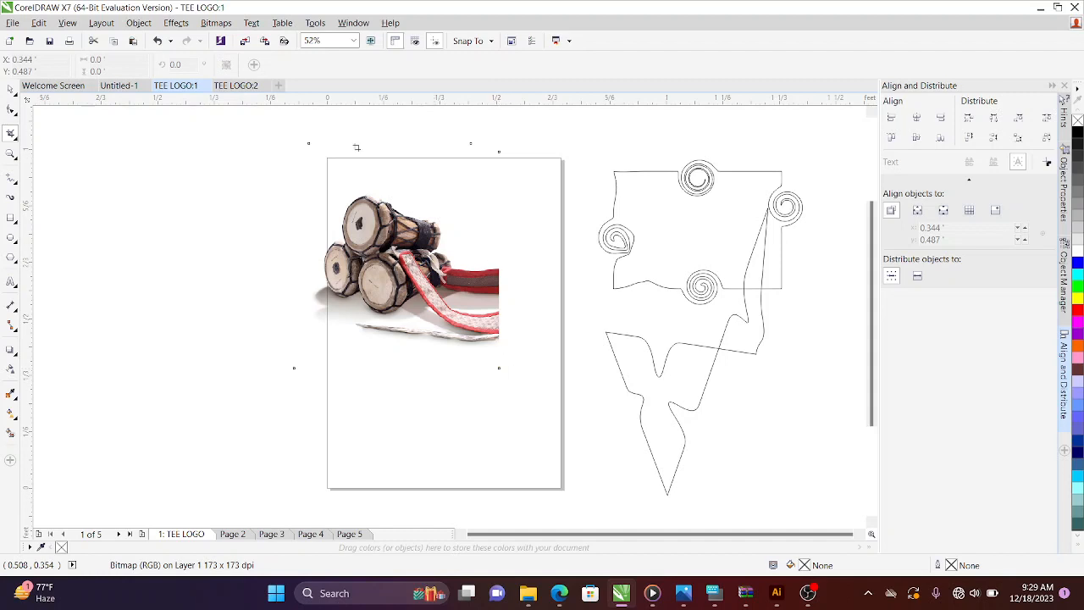
click(157, 41)
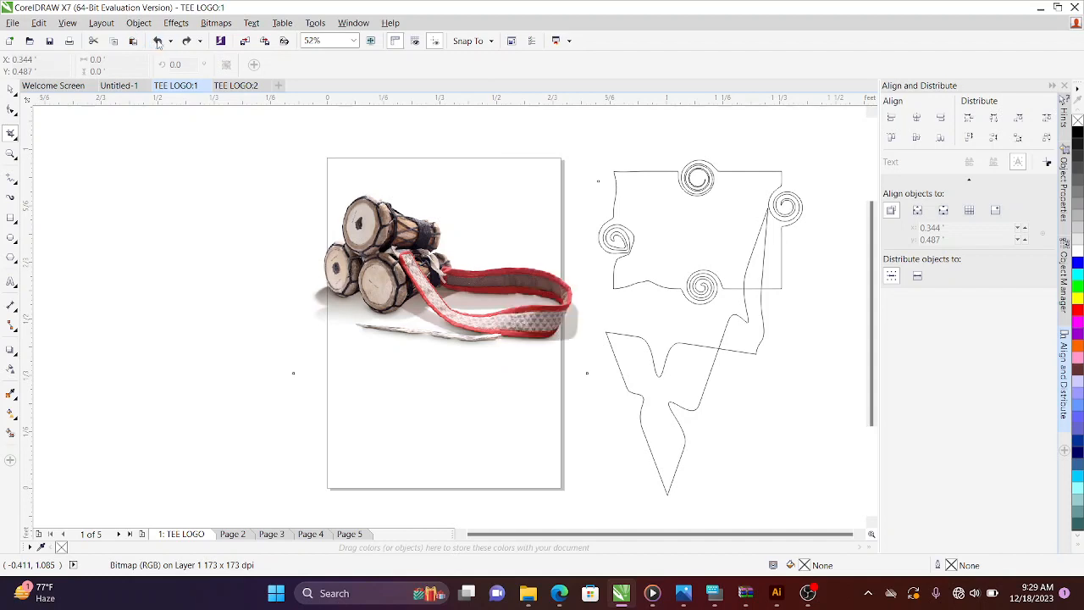
Move the smeared curve back to the empty area left of the page
click(15, 139)
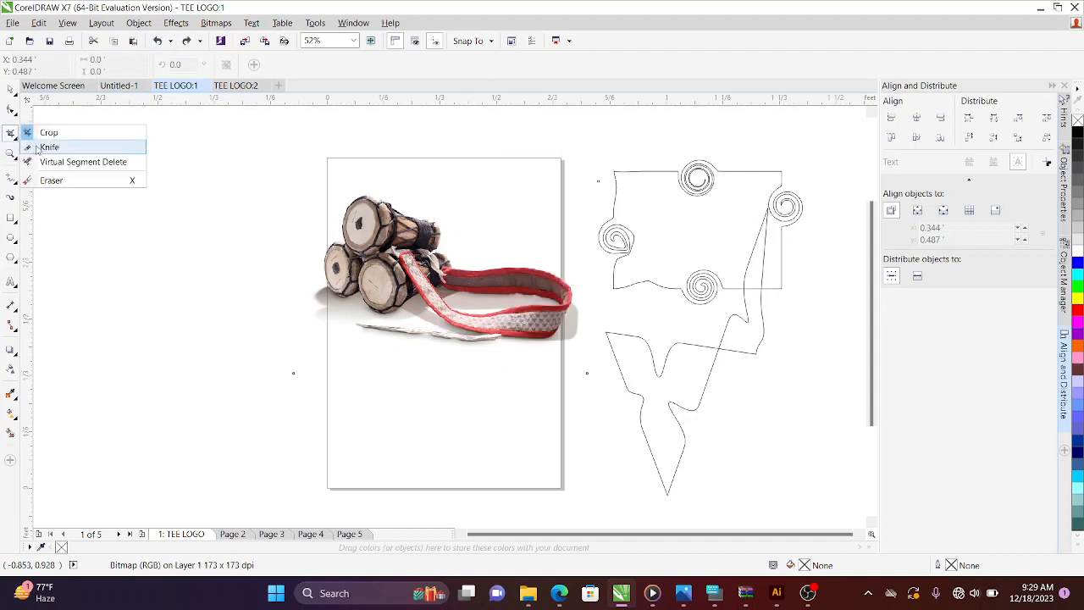
click(49, 147)
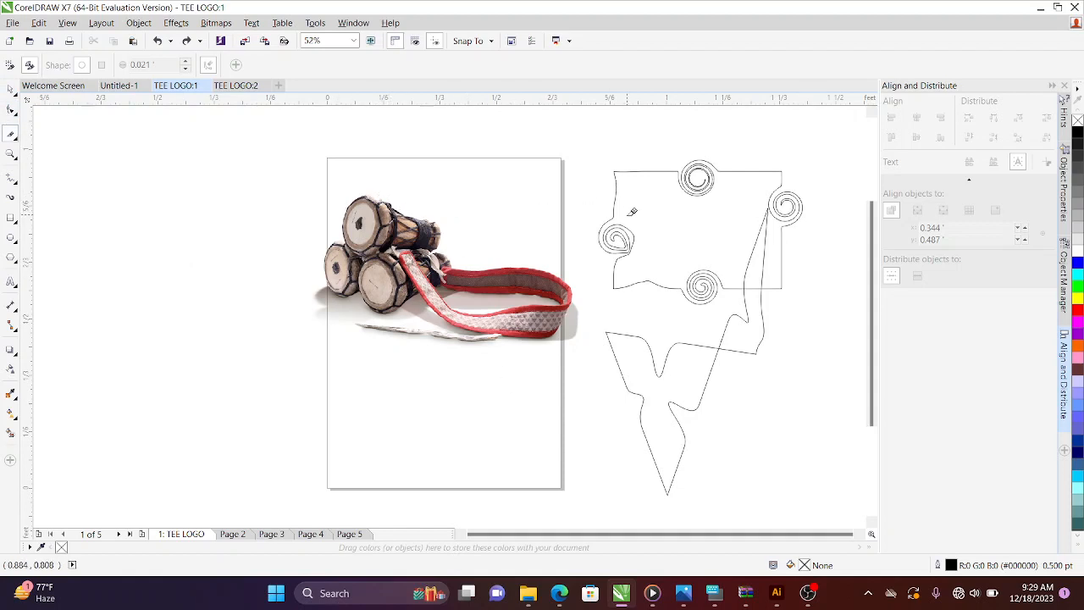
click(13, 91)
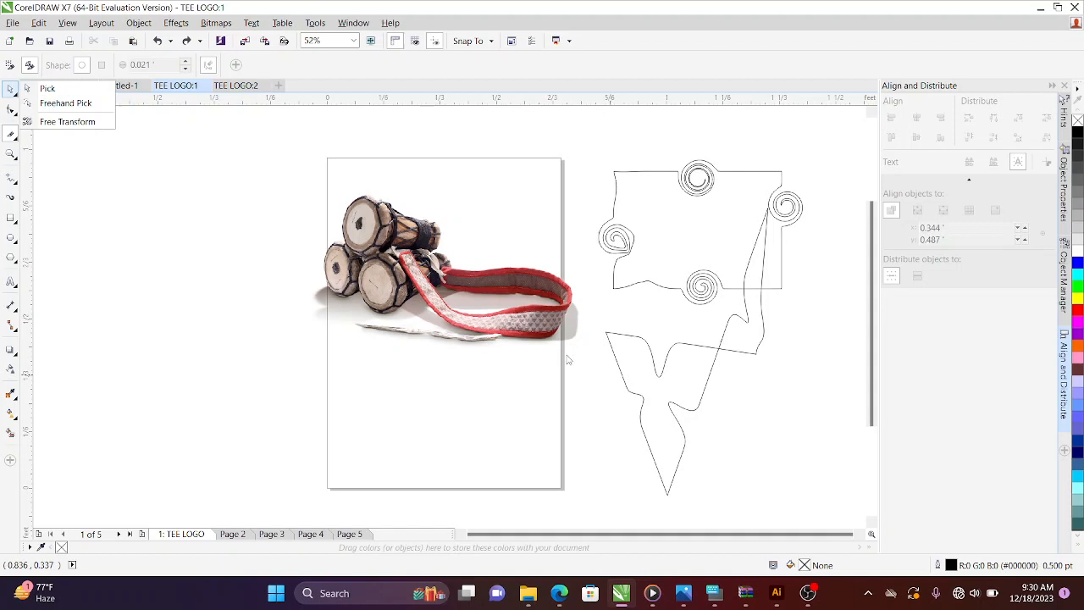
click(627, 332)
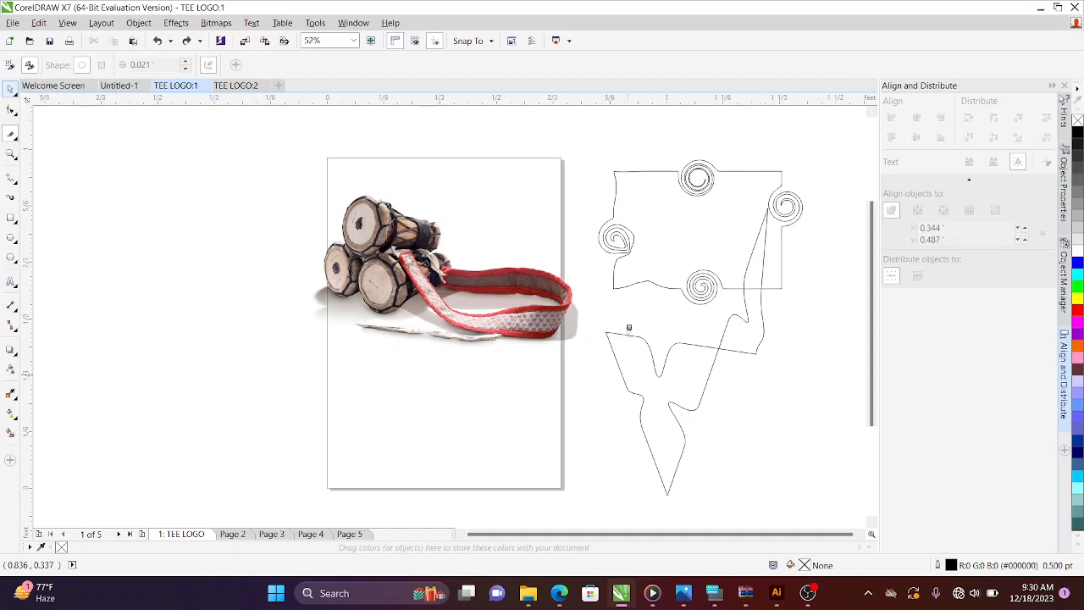
click(11, 88)
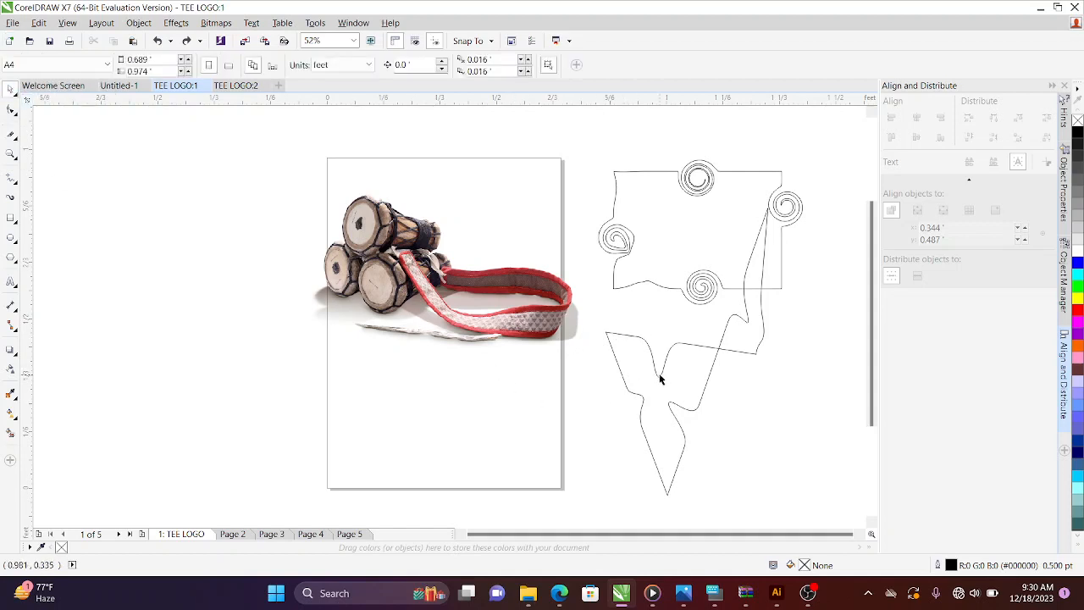
drag(661, 380, 211, 344)
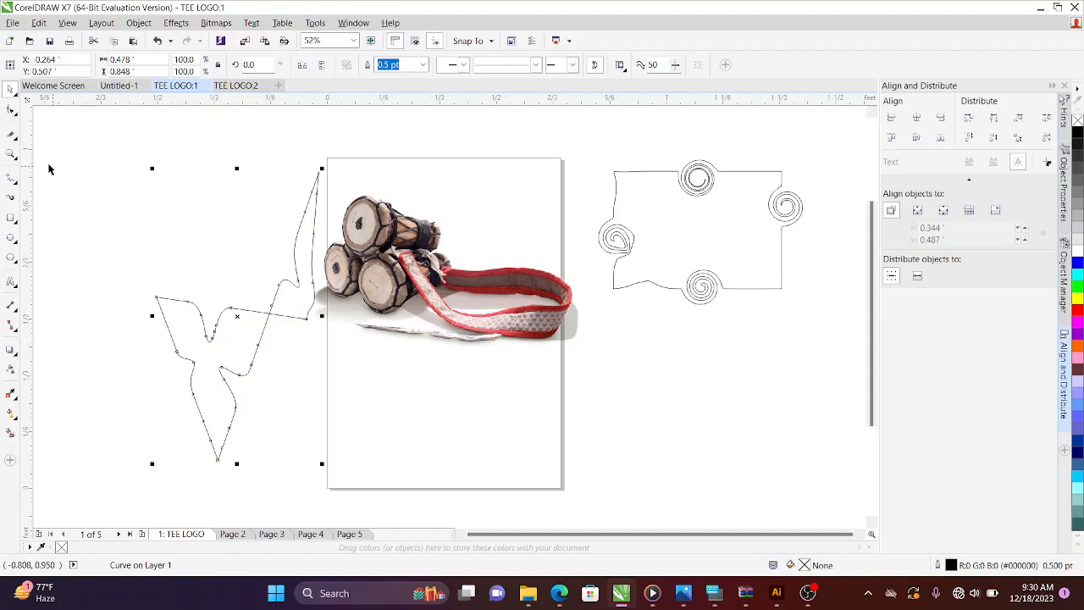
Start a Knife cut at the upper-left notch of the smeared curve
click(11, 134)
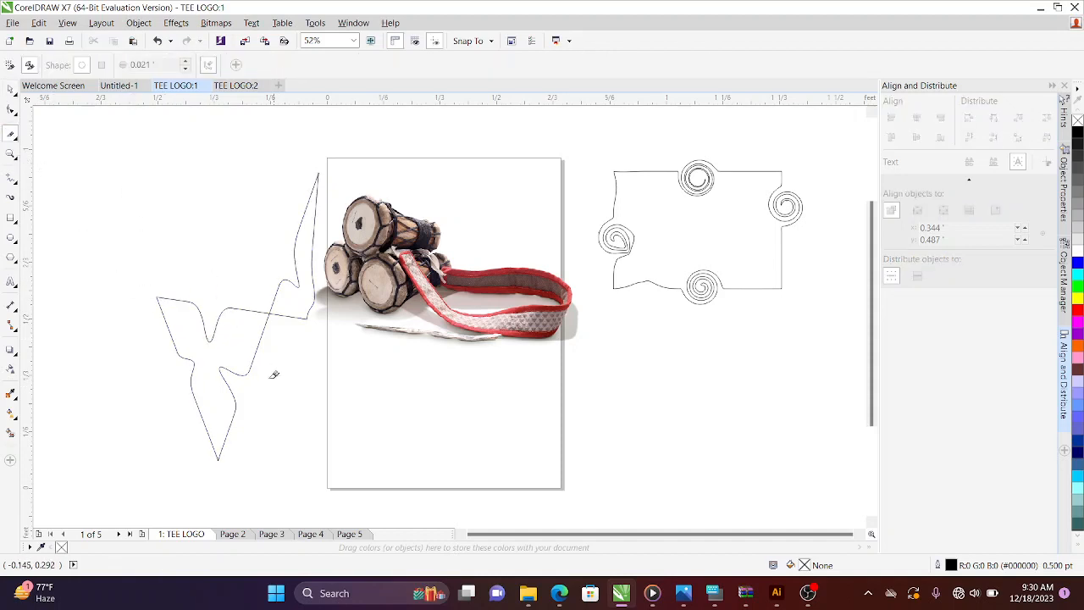
drag(198, 305, 204, 321)
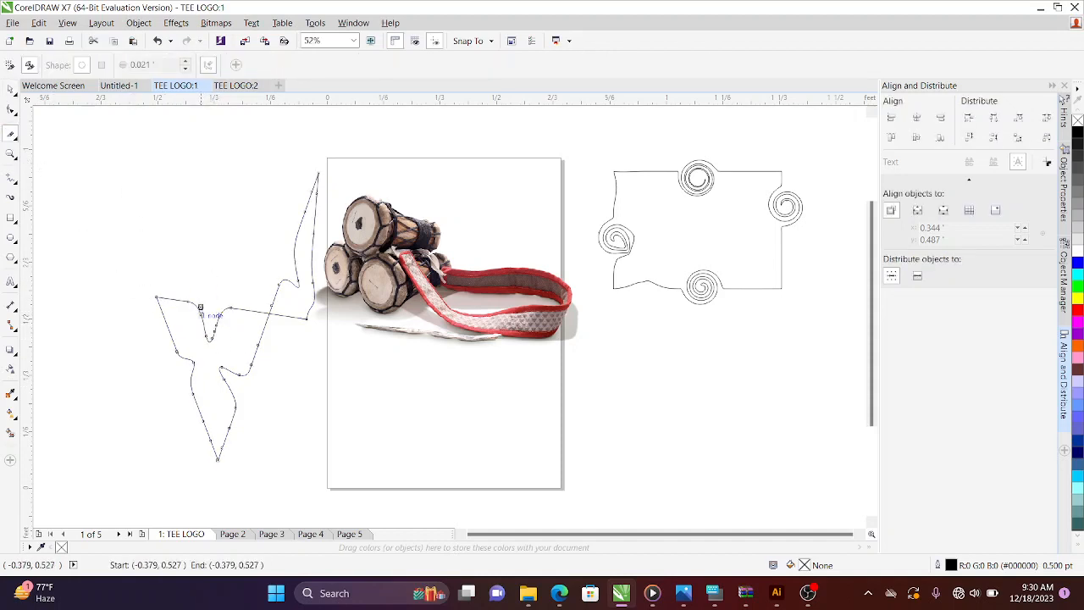
Try to cut the angular curve beside the page at its upper nodes with the Knife tool
drag(212, 361, 211, 312)
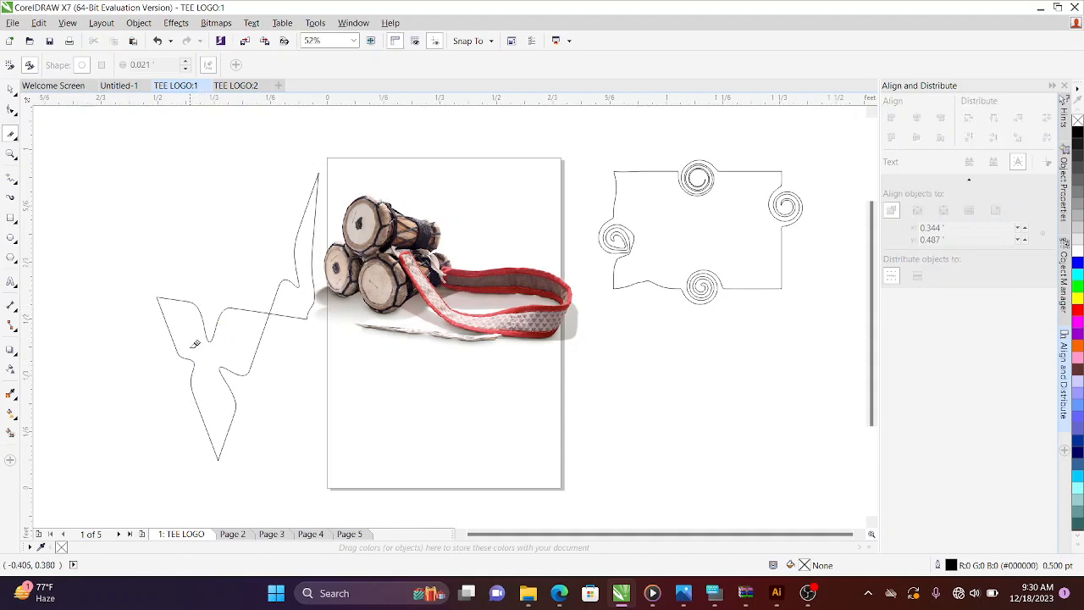
click(199, 310)
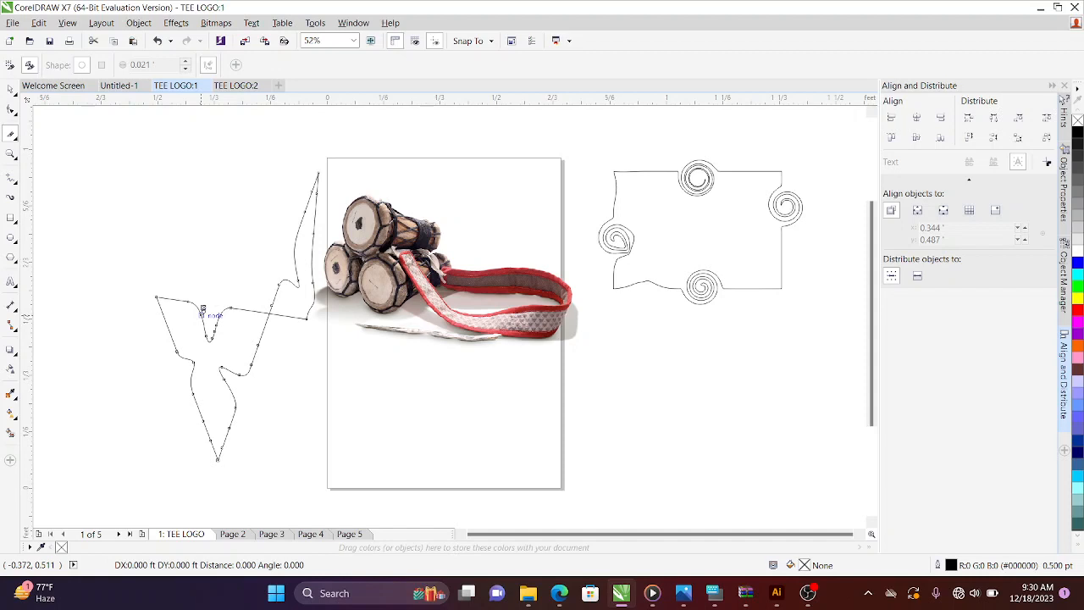
click(258, 508)
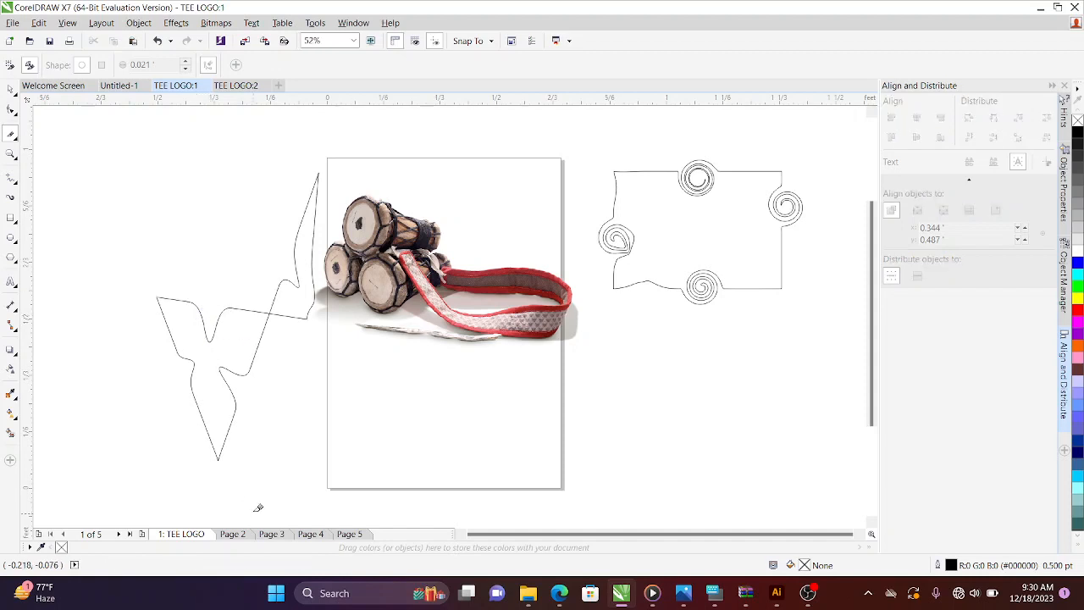
Try to erase part of the angular curve with the Eraser tool while nothing is selected
click(17, 141)
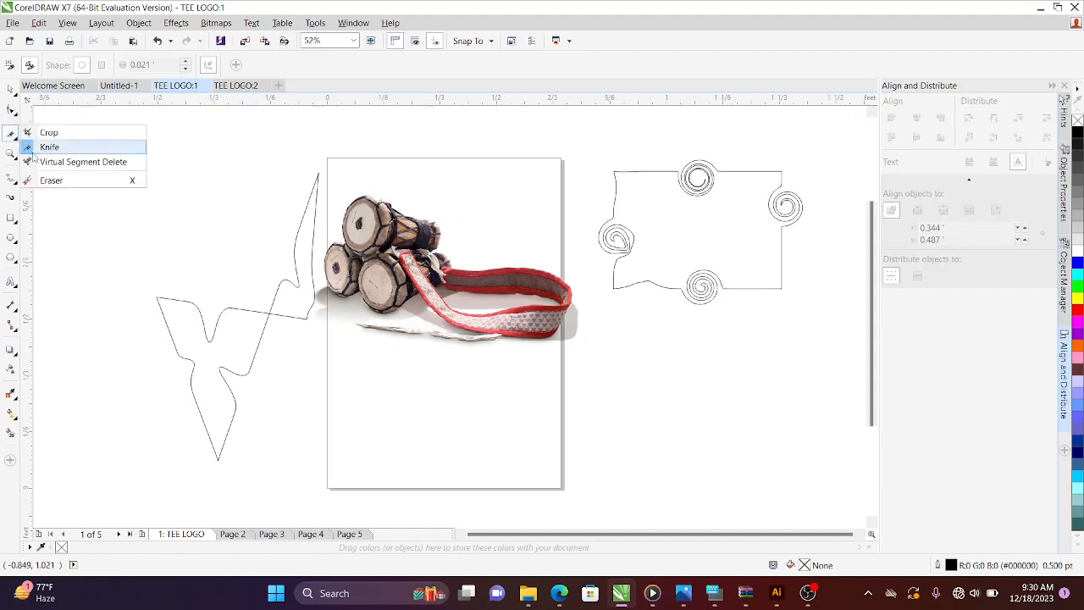
click(51, 179)
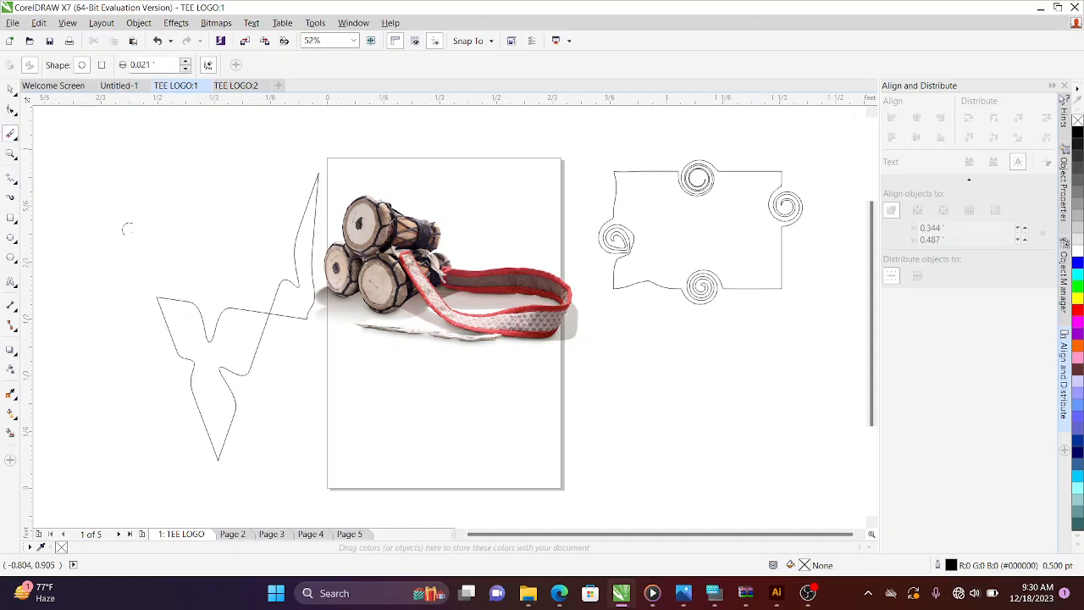
click(241, 329)
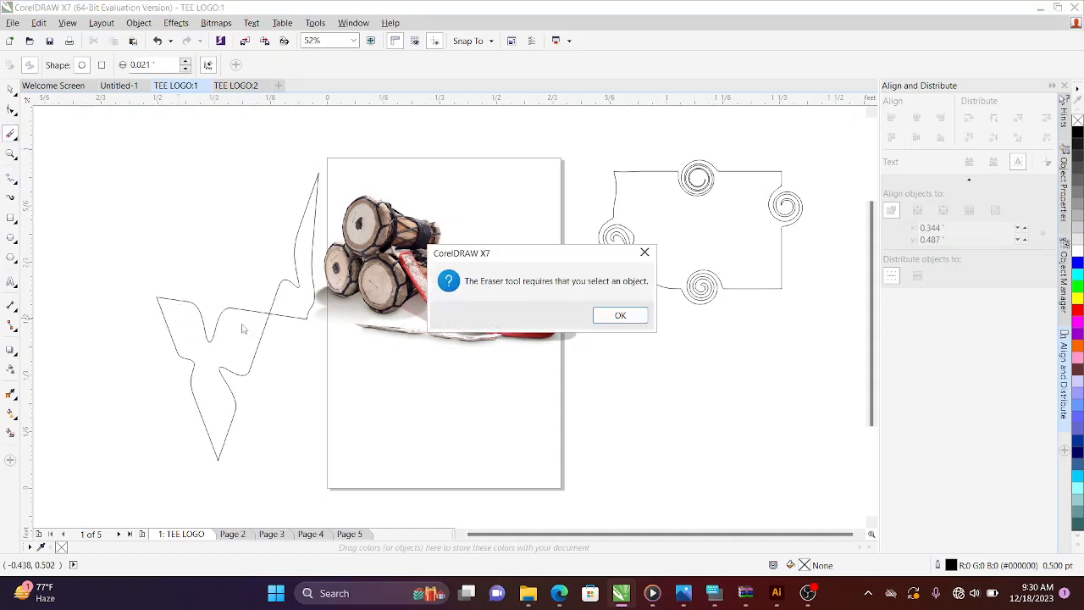
click(644, 251)
Move the angular curve to the other side of the page, below the rectangle outline with spirals
click(9, 88)
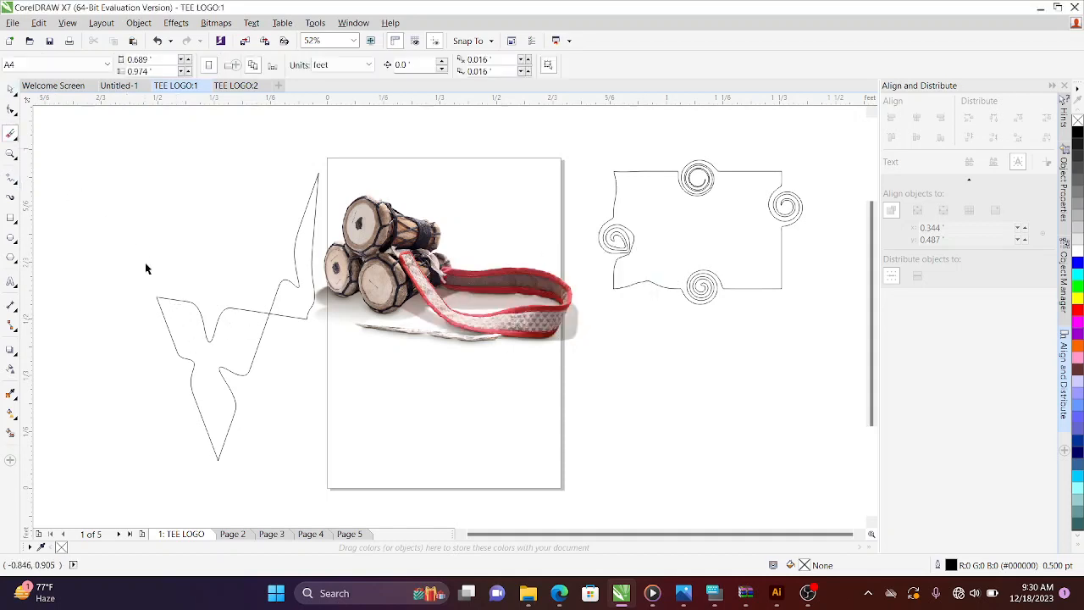
mouse_move(203, 326)
mouse_down()
mouse_move(310, 246)
mouse_move(839, 358)
mouse_move(706, 288)
mouse_move(641, 326)
mouse_up()
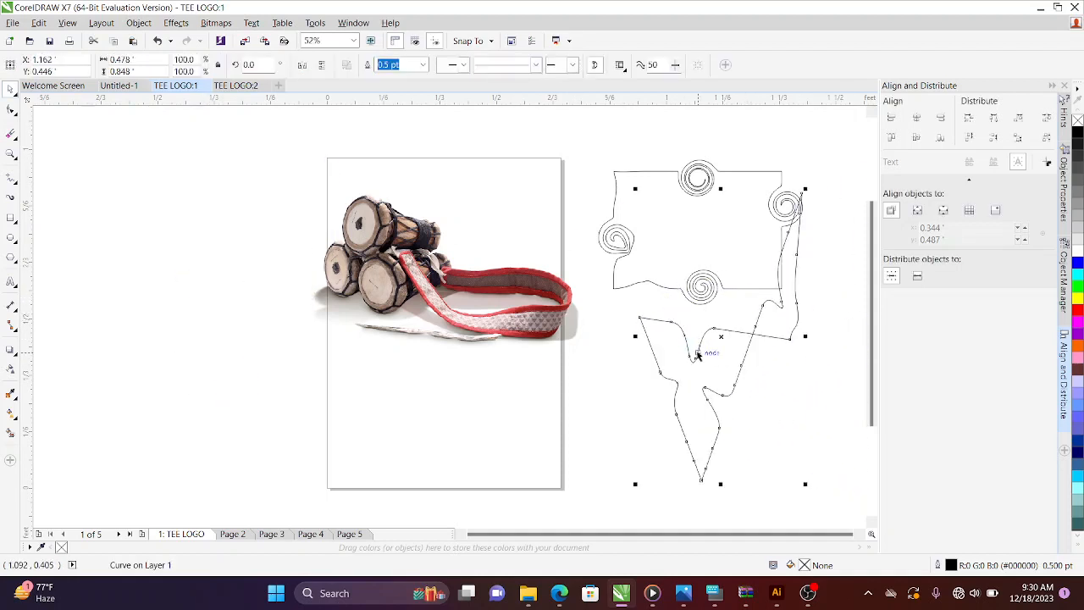
drag(703, 335, 707, 364)
Move the drum picture slightly down and erase most of its top front drum with the Eraser tool
drag(487, 321, 481, 348)
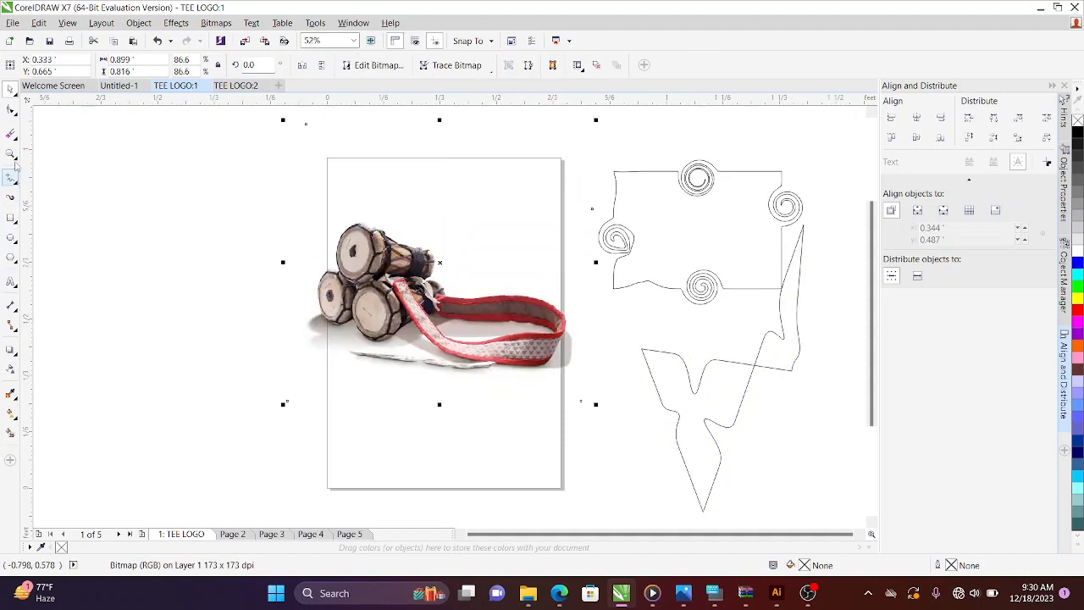
click(10, 133)
mouse_move(372, 283)
mouse_down()
mouse_move(314, 279)
mouse_move(376, 253)
mouse_move(303, 266)
mouse_move(357, 226)
mouse_move(334, 270)
mouse_move(374, 223)
mouse_move(380, 234)
mouse_move(392, 199)
mouse_move(401, 230)
mouse_up()
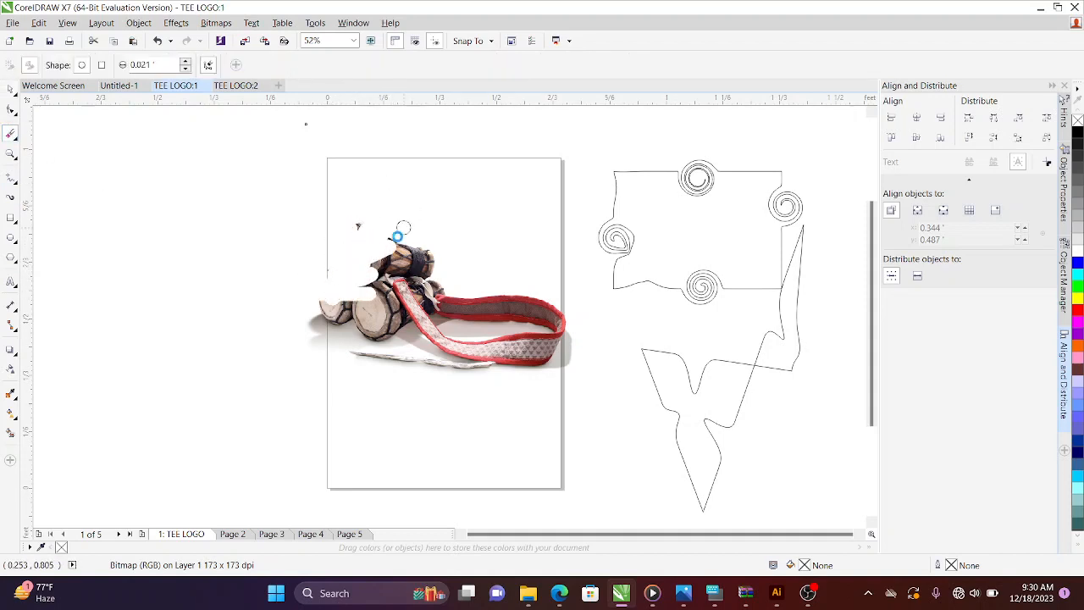
click(11, 88)
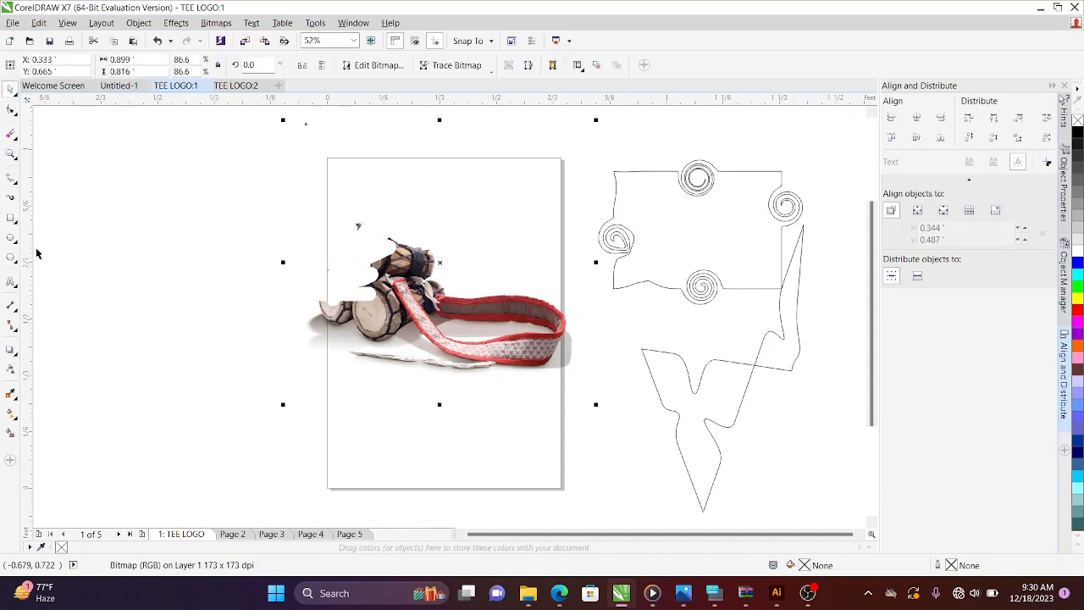
Draw a black-filled rectangle about 0.445 by 0.326 ft left of the page and erase its upper-left part
click(11, 218)
mouse_move(98, 234)
mouse_down()
mouse_move(194, 366)
mouse_move(254, 352)
mouse_up()
click(1077, 133)
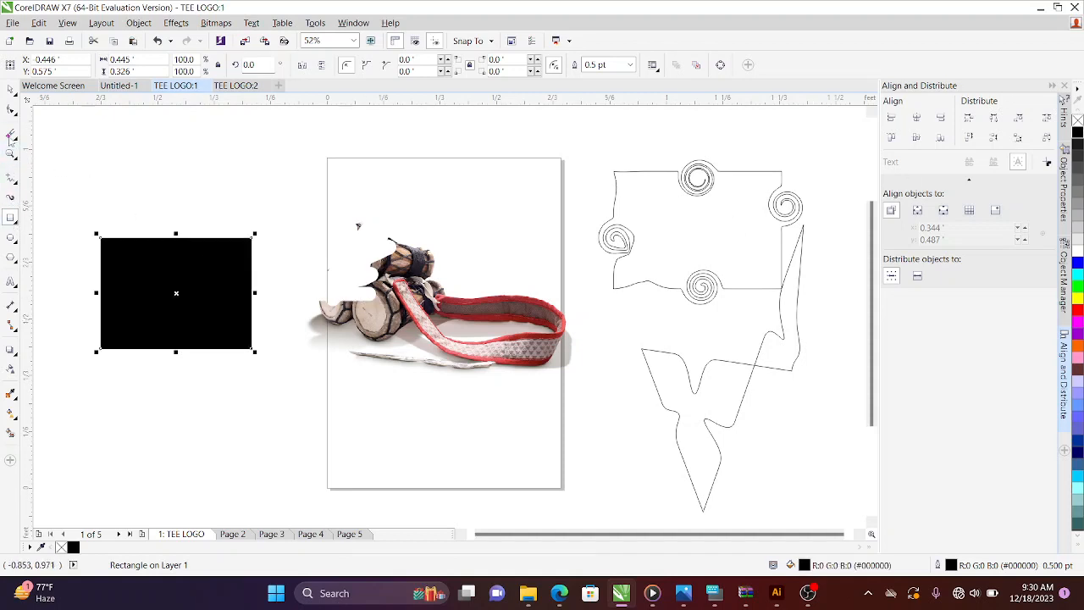
click(11, 133)
mouse_move(140, 264)
mouse_down()
mouse_move(170, 266)
mouse_move(181, 244)
mouse_move(166, 273)
mouse_move(129, 292)
mouse_move(103, 341)
mouse_move(127, 285)
mouse_move(153, 275)
mouse_move(124, 271)
mouse_move(142, 261)
mouse_move(129, 271)
mouse_move(126, 249)
mouse_move(141, 230)
mouse_move(126, 251)
mouse_move(148, 241)
mouse_move(139, 263)
mouse_move(125, 246)
mouse_move(121, 259)
mouse_move(93, 238)
mouse_move(94, 216)
mouse_move(134, 281)
mouse_move(123, 254)
mouse_up()
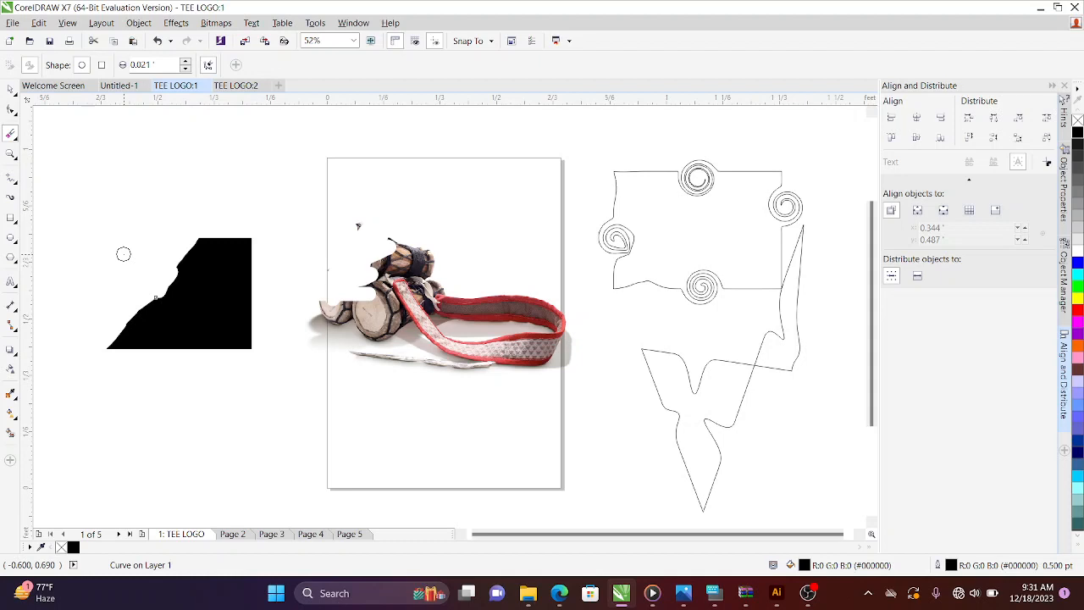
Examine the black shape, the drum picture and the outlined curves at several magnifications with the Zoom tool
click(11, 154)
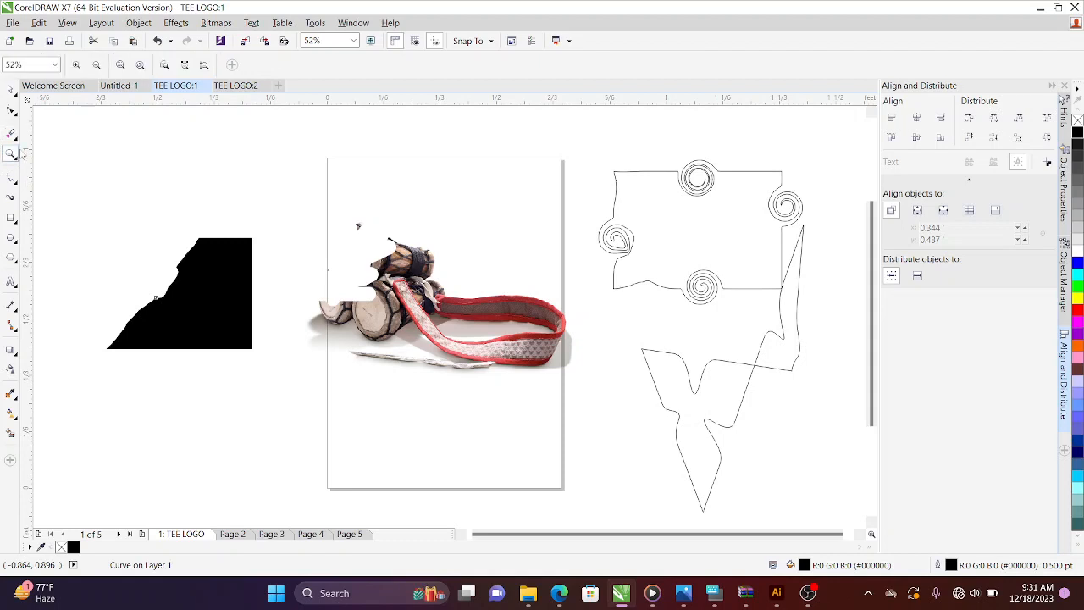
click(96, 66)
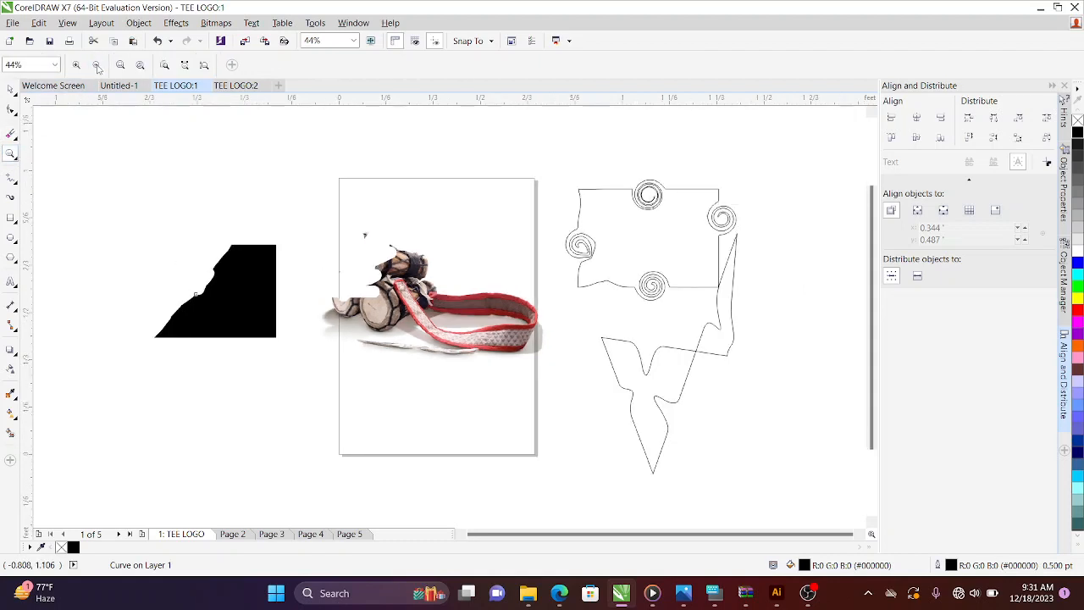
click(97, 68)
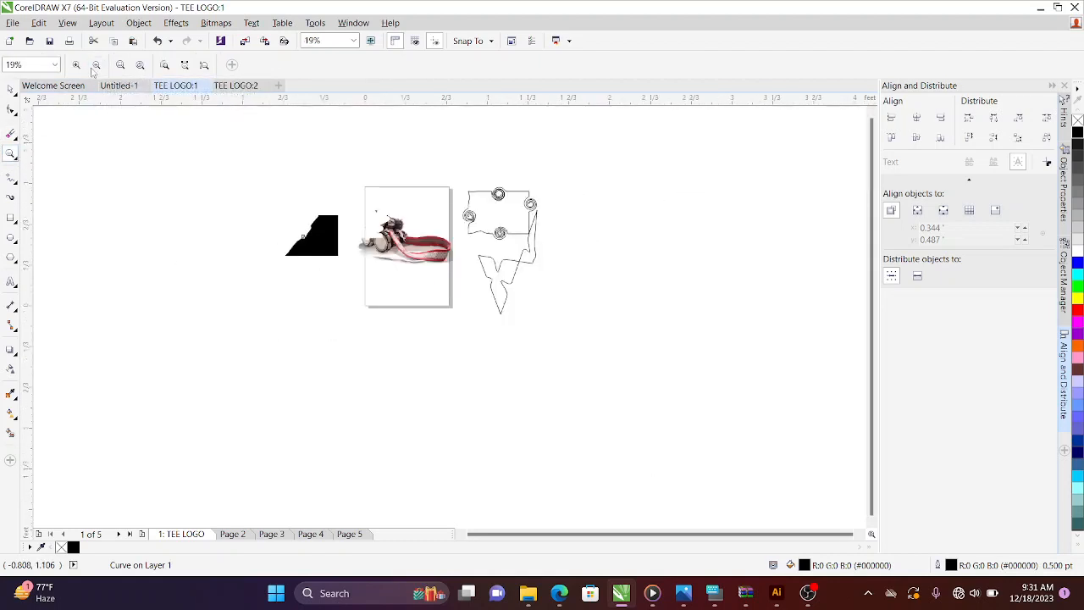
click(76, 67)
click(77, 66)
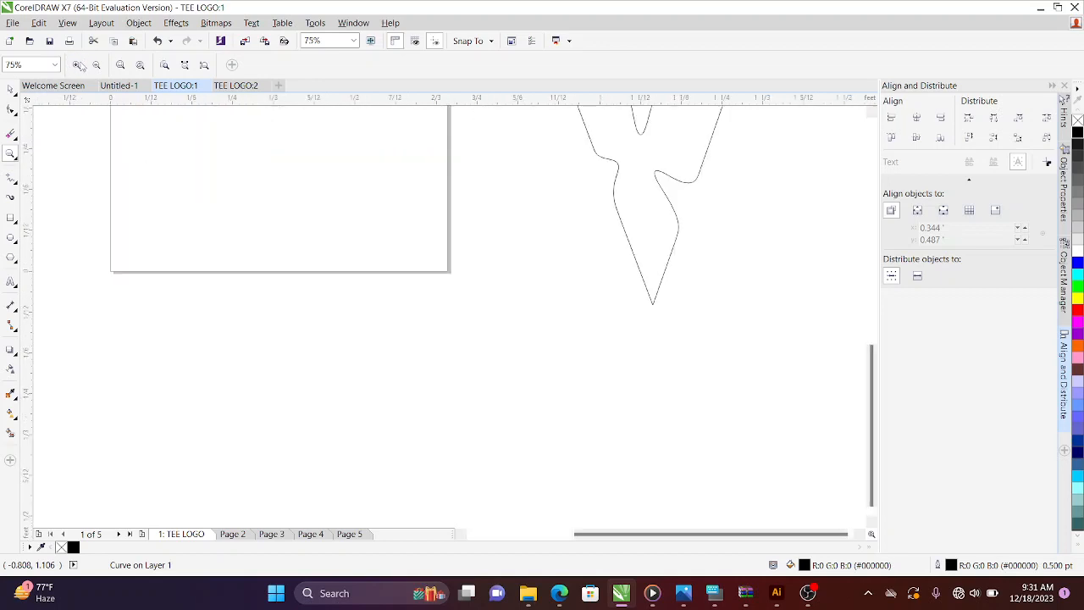
click(94, 67)
click(95, 67)
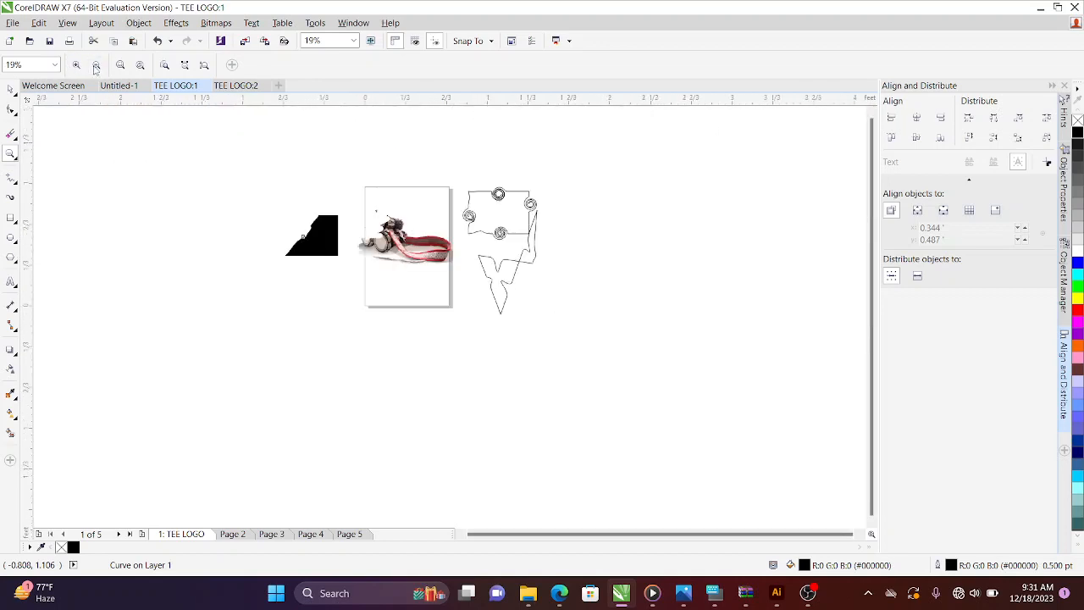
drag(257, 145, 635, 381)
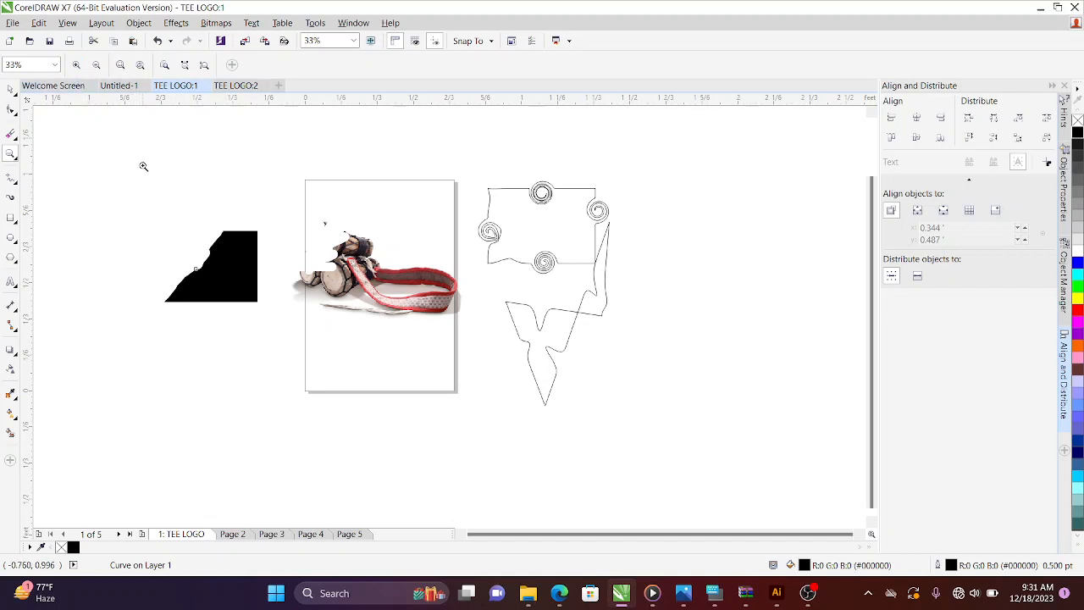
drag(161, 149, 767, 444)
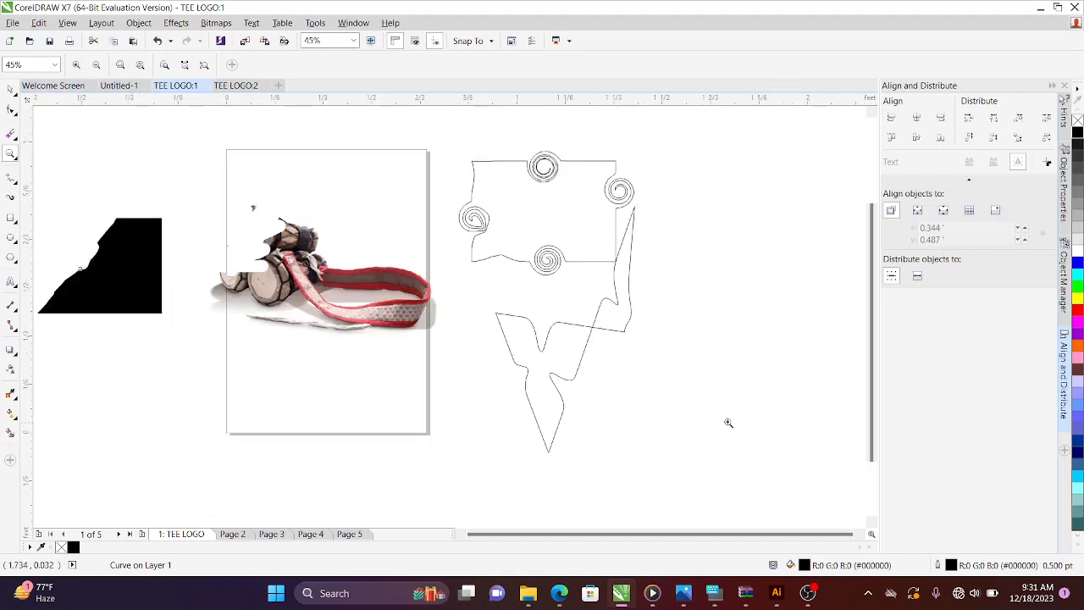
click(97, 66)
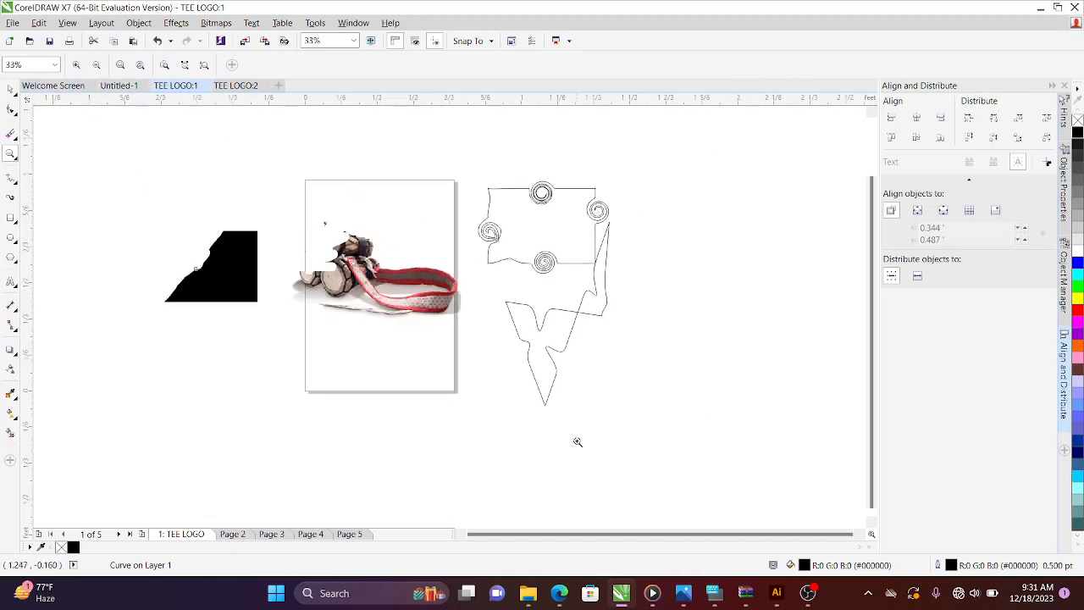
drag(199, 201, 268, 254)
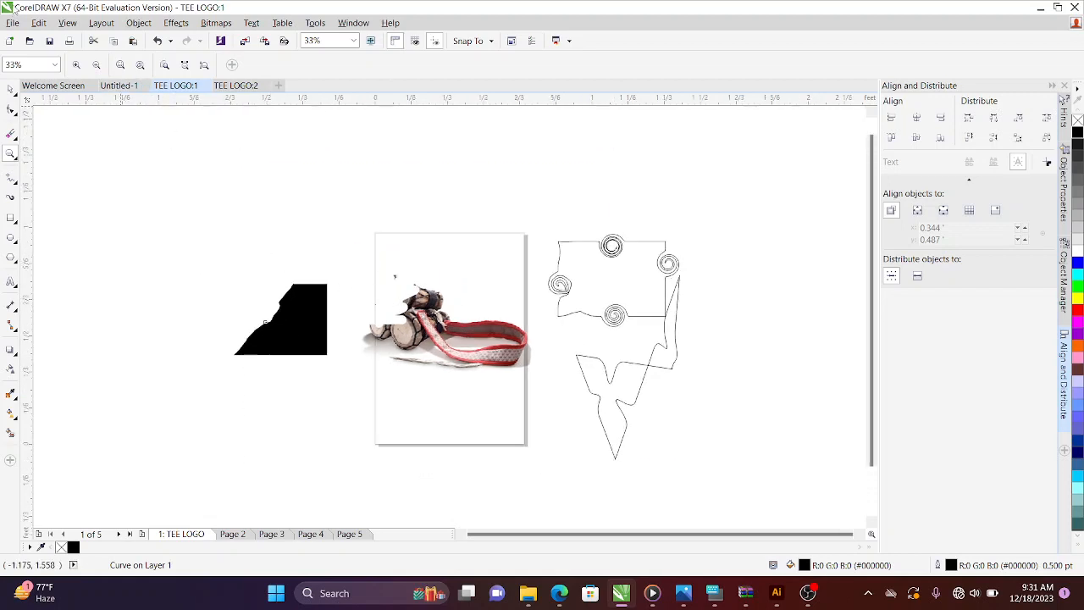
click(75, 66)
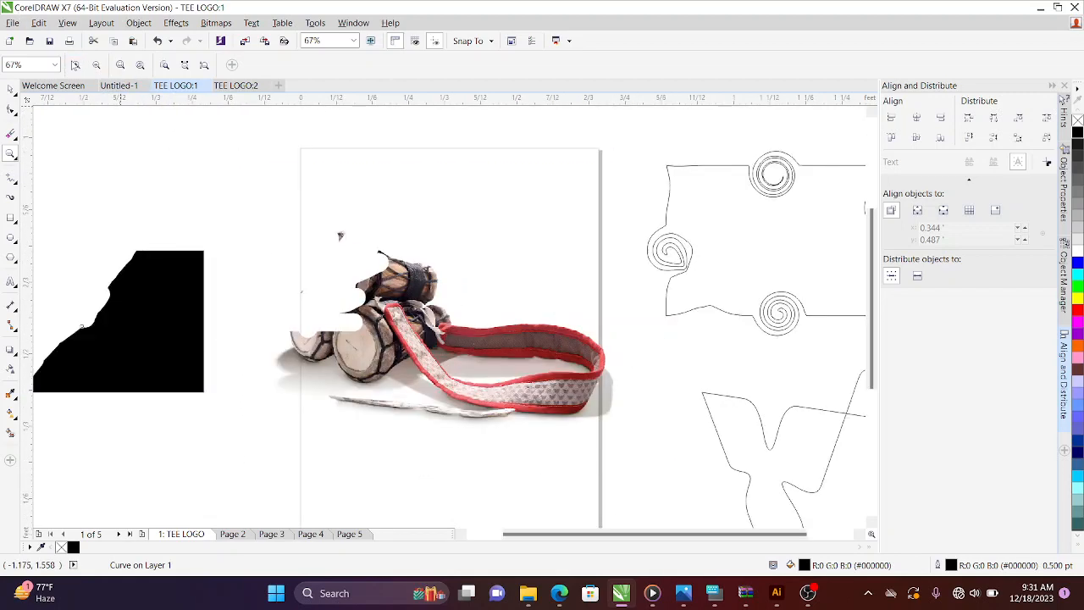
Sketch a series of loose curves and scribbles across and around the drum picture with the Freehand tool
click(10, 178)
mouse_move(105, 168)
mouse_down()
mouse_move(265, 168)
mouse_move(292, 204)
mouse_up()
mouse_move(220, 245)
mouse_down()
mouse_move(448, 216)
mouse_move(448, 278)
mouse_up()
mouse_move(307, 278)
mouse_down()
mouse_move(513, 180)
mouse_move(553, 287)
mouse_up()
mouse_move(369, 302)
mouse_down()
mouse_move(236, 260)
mouse_move(257, 356)
mouse_up()
mouse_move(314, 396)
mouse_down()
mouse_move(472, 307)
mouse_move(413, 467)
mouse_up()
mouse_move(237, 467)
mouse_down()
mouse_move(226, 412)
mouse_move(102, 503)
mouse_move(320, 402)
mouse_move(450, 403)
mouse_move(453, 391)
mouse_up()
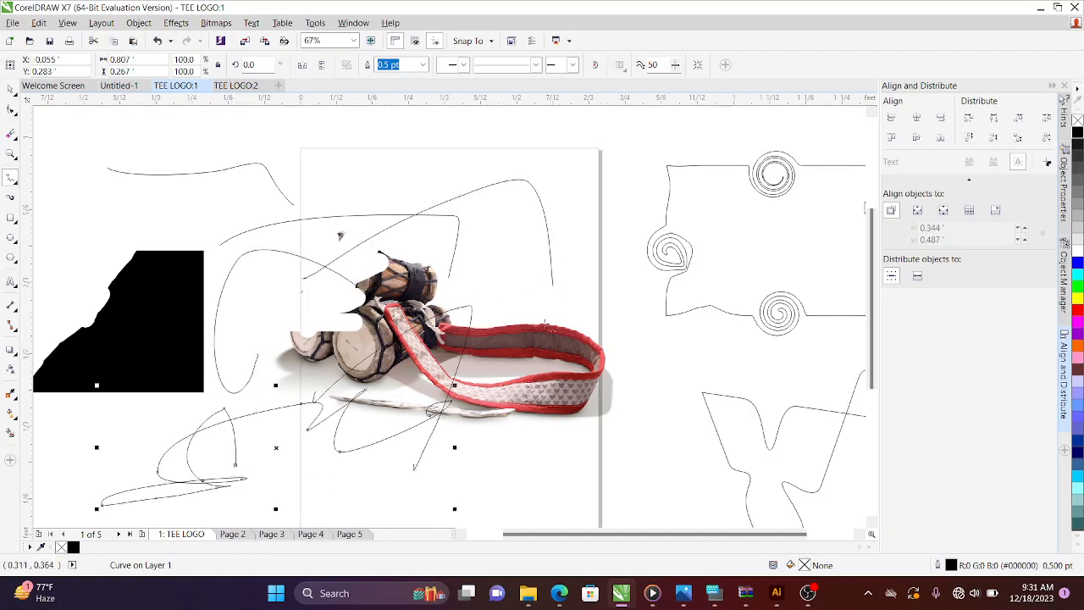
mouse_move(464, 208)
mouse_down()
mouse_move(567, 254)
mouse_move(625, 339)
mouse_up()
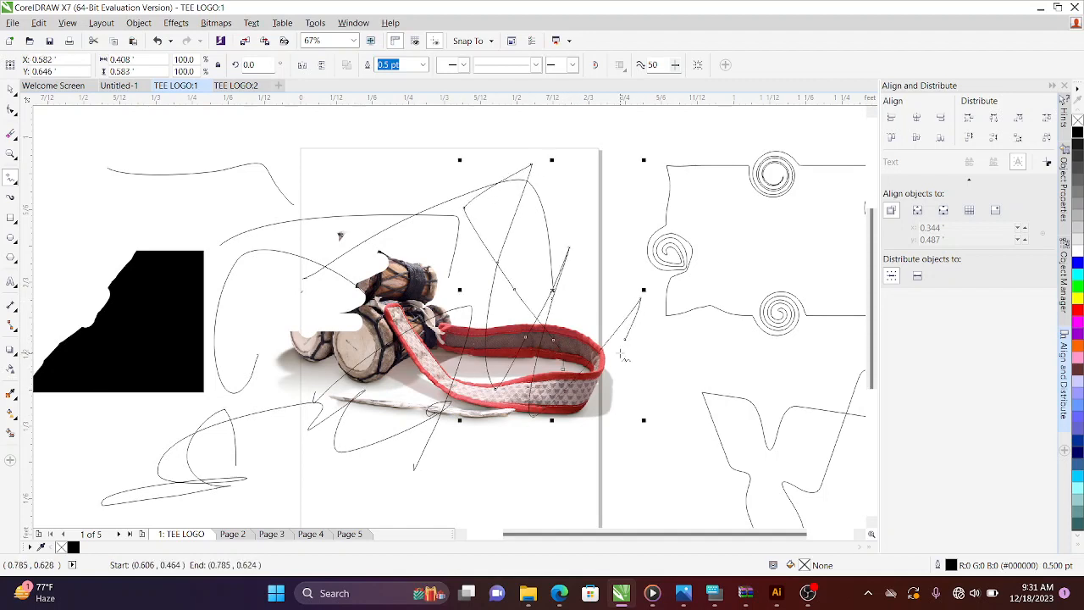
mouse_move(201, 180)
mouse_down()
mouse_move(227, 306)
mouse_move(150, 199)
mouse_move(155, 178)
mouse_move(269, 323)
mouse_move(243, 384)
mouse_move(38, 323)
mouse_up()
mouse_move(458, 517)
mouse_down()
mouse_move(639, 327)
mouse_move(747, 442)
mouse_up()
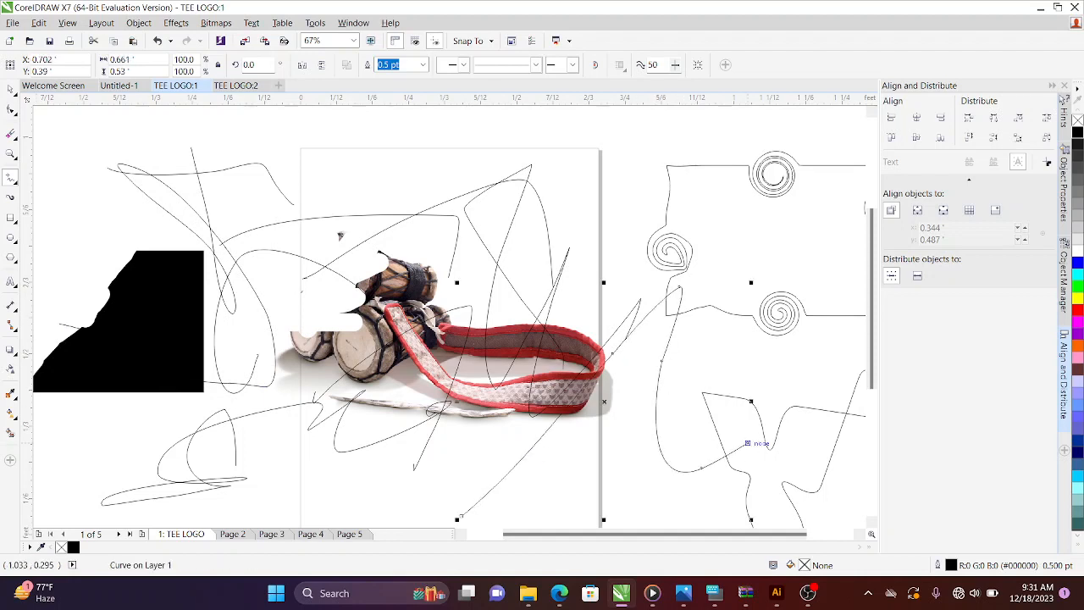
Sketch several freehand scribbles across the blank area of Page 2 and switch to the 2-Point Line tool
click(233, 539)
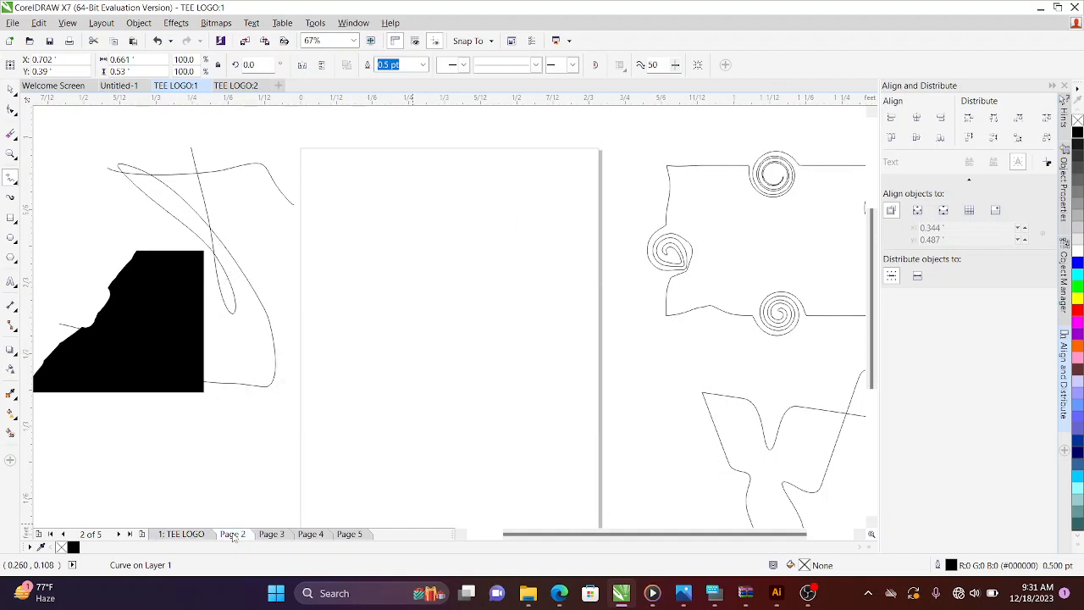
mouse_move(288, 298)
mouse_down()
mouse_move(430, 177)
mouse_move(362, 320)
mouse_move(418, 238)
mouse_move(515, 273)
mouse_move(559, 239)
mouse_up()
mouse_move(338, 474)
mouse_down()
mouse_move(467, 348)
mouse_move(421, 390)
mouse_move(453, 434)
mouse_move(551, 402)
mouse_move(612, 319)
mouse_move(623, 487)
mouse_move(608, 334)
mouse_move(460, 284)
mouse_move(615, 284)
mouse_move(451, 458)
mouse_up()
mouse_move(334, 229)
mouse_down()
mouse_move(575, 296)
mouse_move(566, 227)
mouse_move(578, 246)
mouse_up()
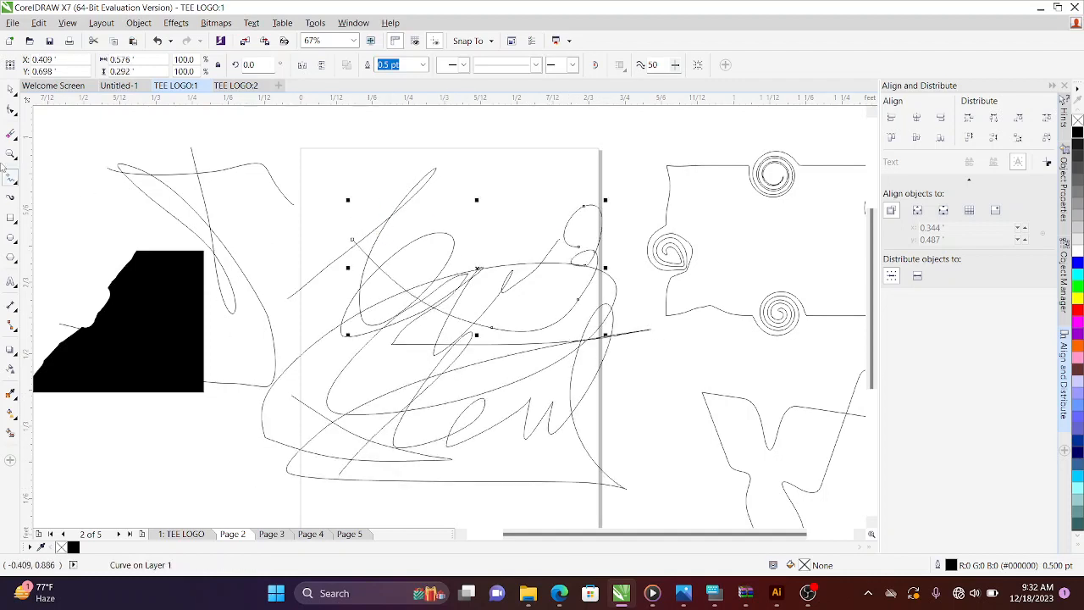
click(15, 180)
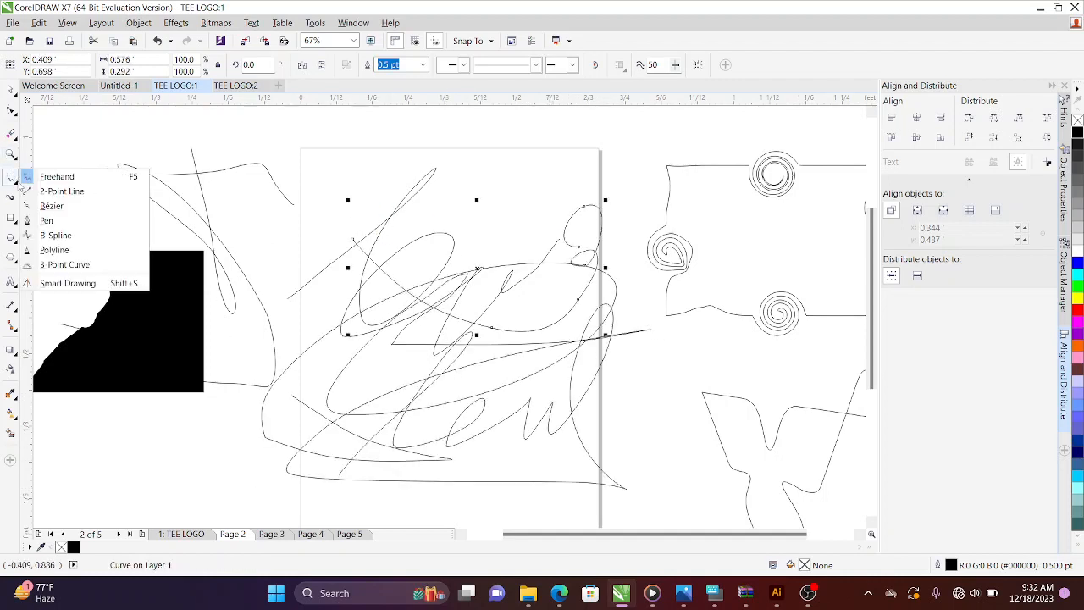
click(53, 190)
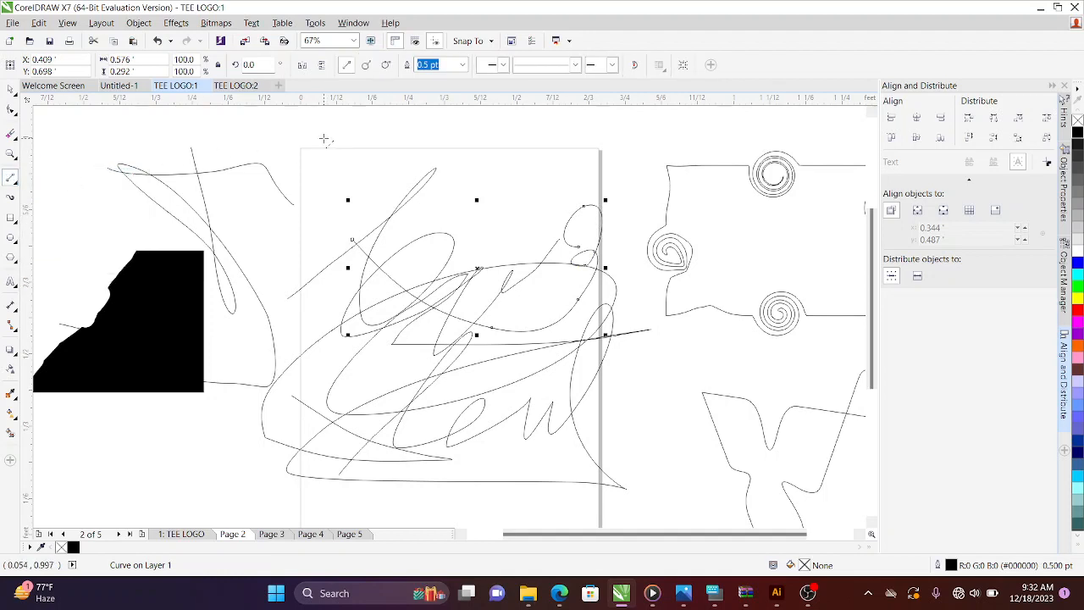
Undo all the freehand scribbles on Page 2 and on the first page
click(158, 42)
click(157, 42)
click(157, 42)
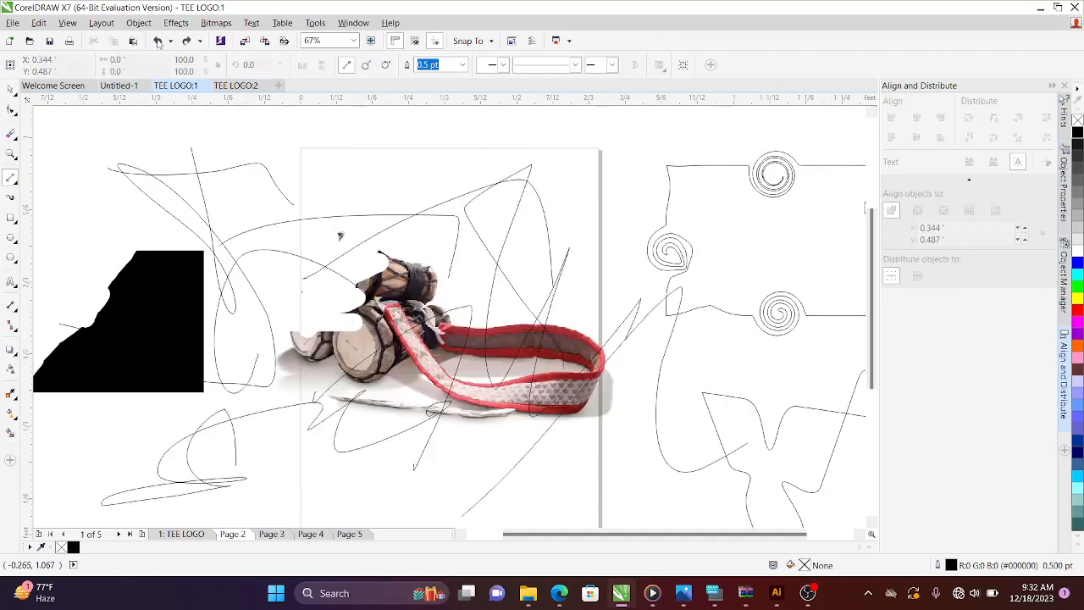
click(158, 42)
click(158, 42)
click(157, 42)
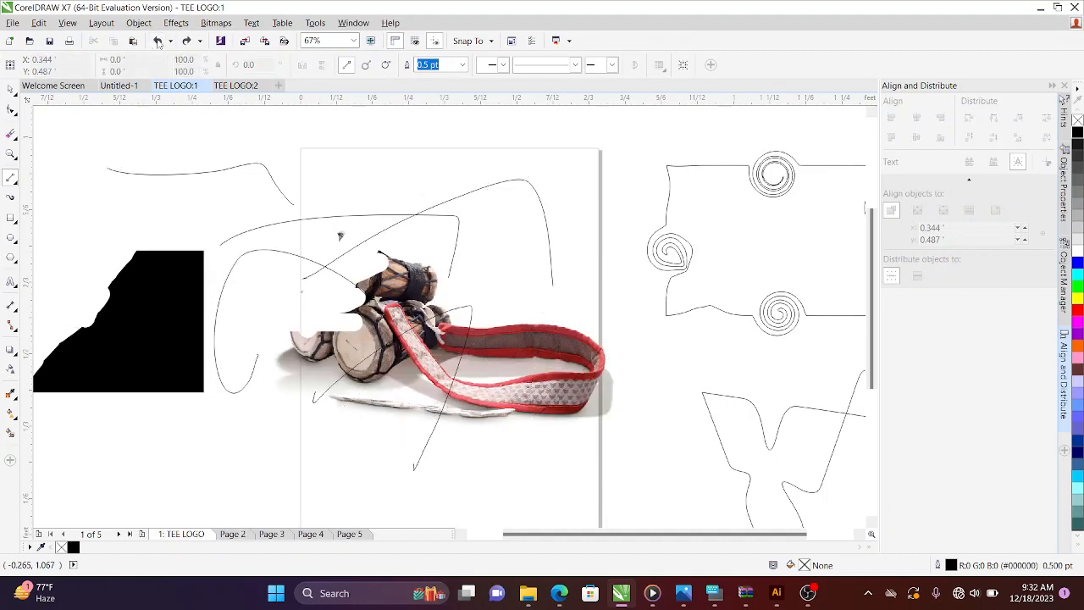
click(158, 41)
click(158, 42)
click(157, 42)
click(157, 41)
click(157, 42)
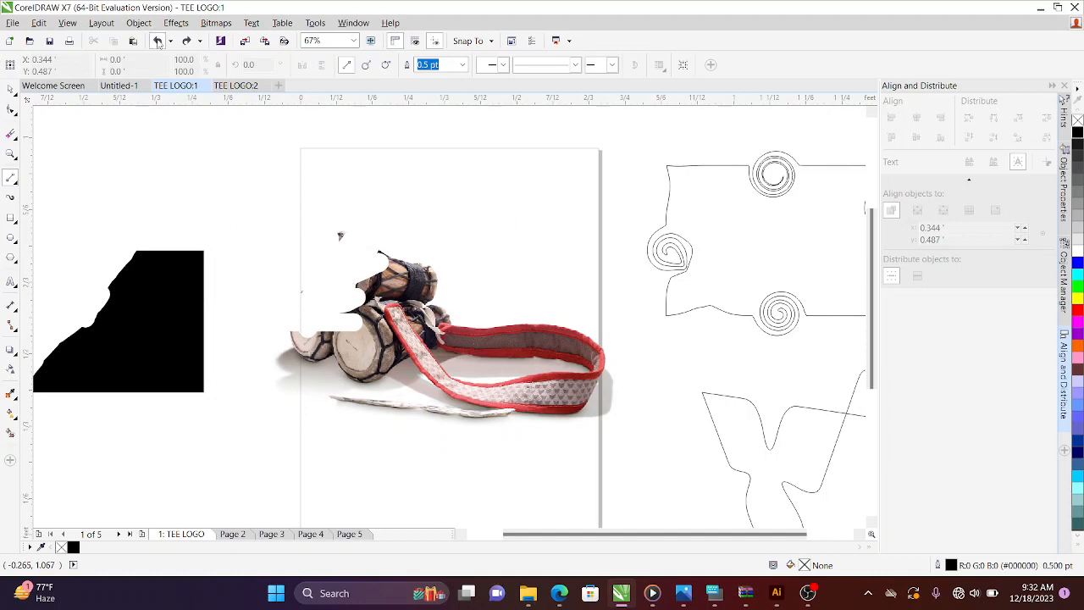
Undo the black rectangle with its erasing and the last eraser stroke on the drum picture
click(158, 41)
click(157, 41)
click(158, 41)
click(157, 42)
click(158, 42)
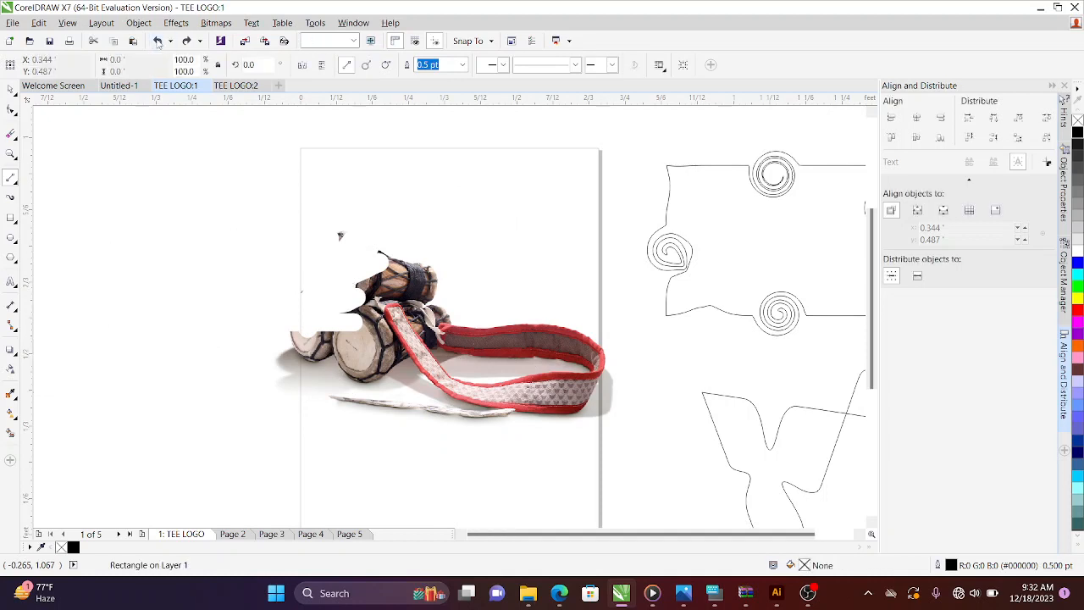
click(158, 42)
click(12, 91)
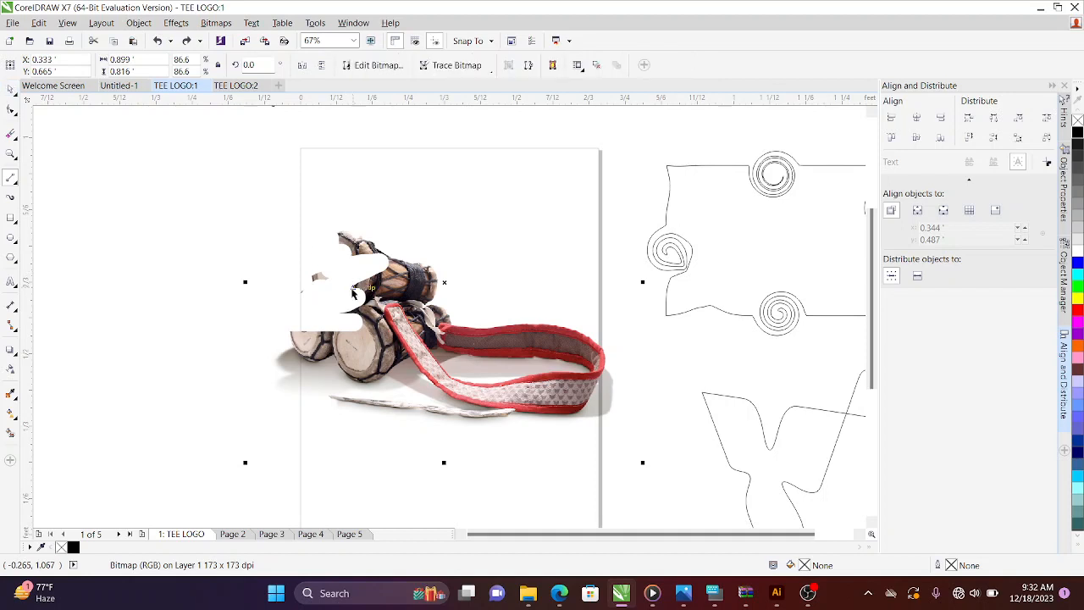
Delete the drum picture and draw a horizontal line about 0.77 ft long across the upper page with the 2-Point Line tool
key(Delete)
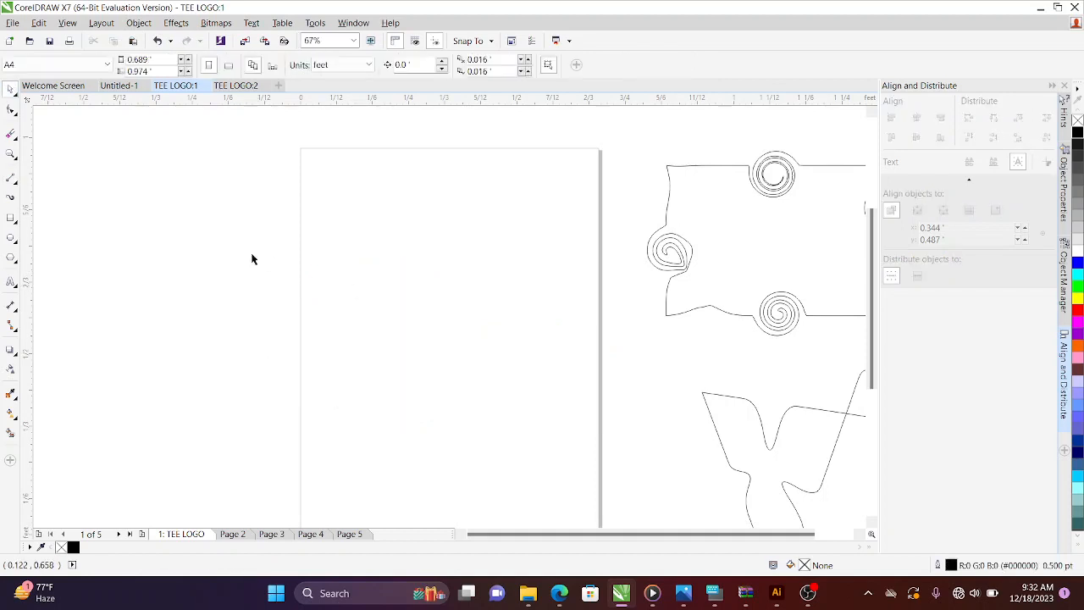
click(18, 185)
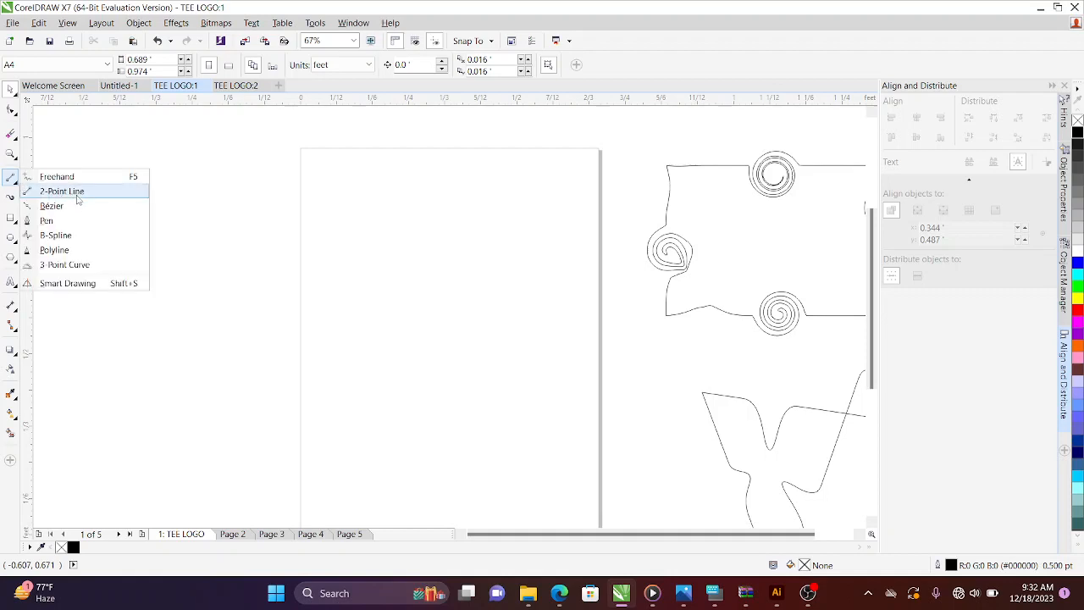
click(77, 191)
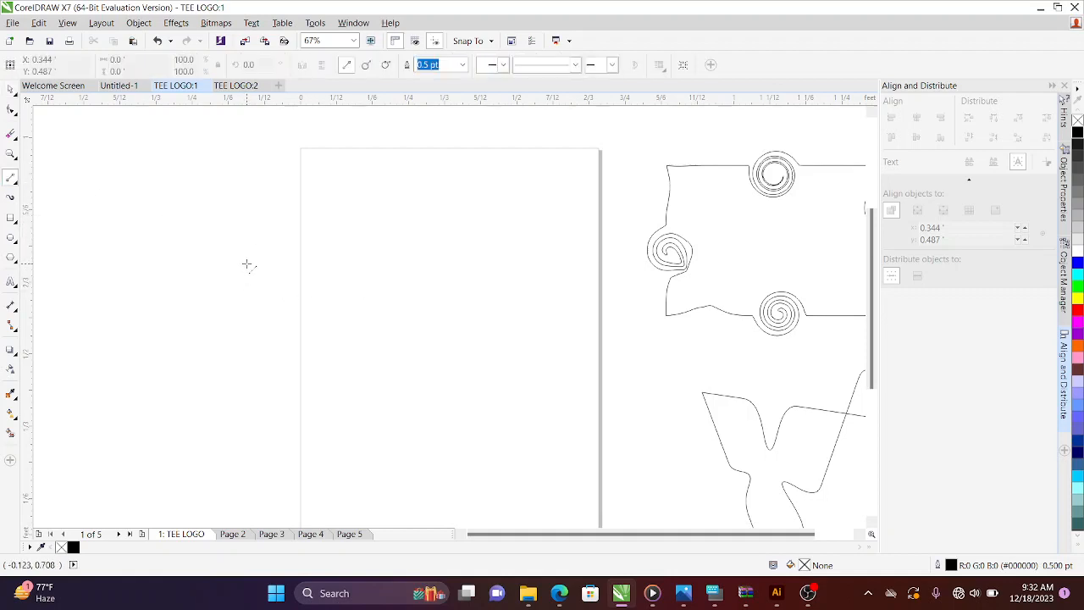
drag(250, 247, 593, 247)
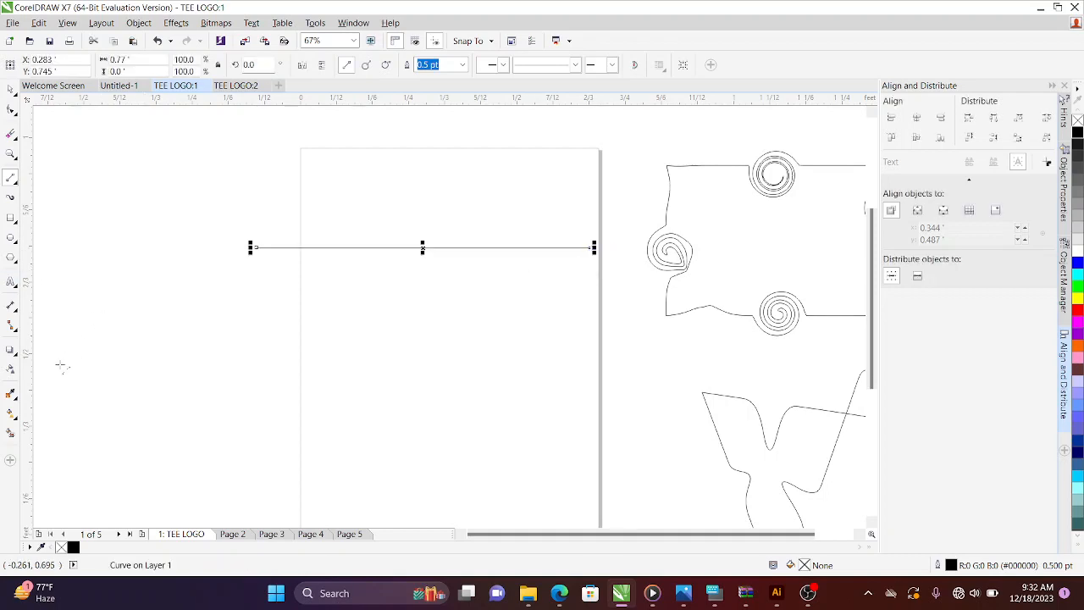
Draw five separate slanted straight lines at different angles above and below the horizontal line, running across the page's left edge
drag(141, 359, 140, 358)
click(140, 359)
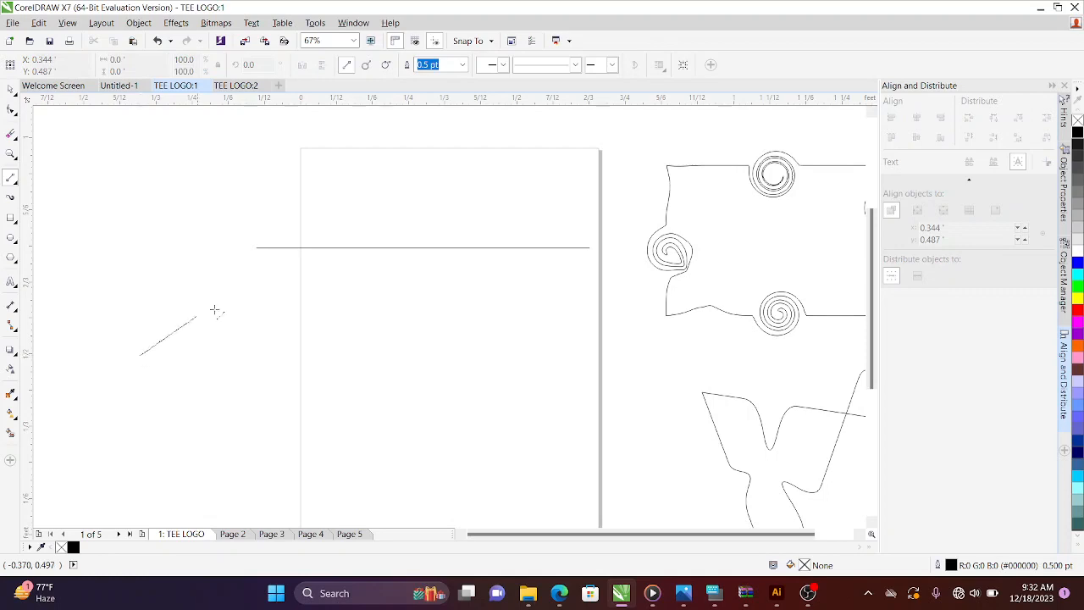
click(408, 324)
click(213, 410)
click(613, 480)
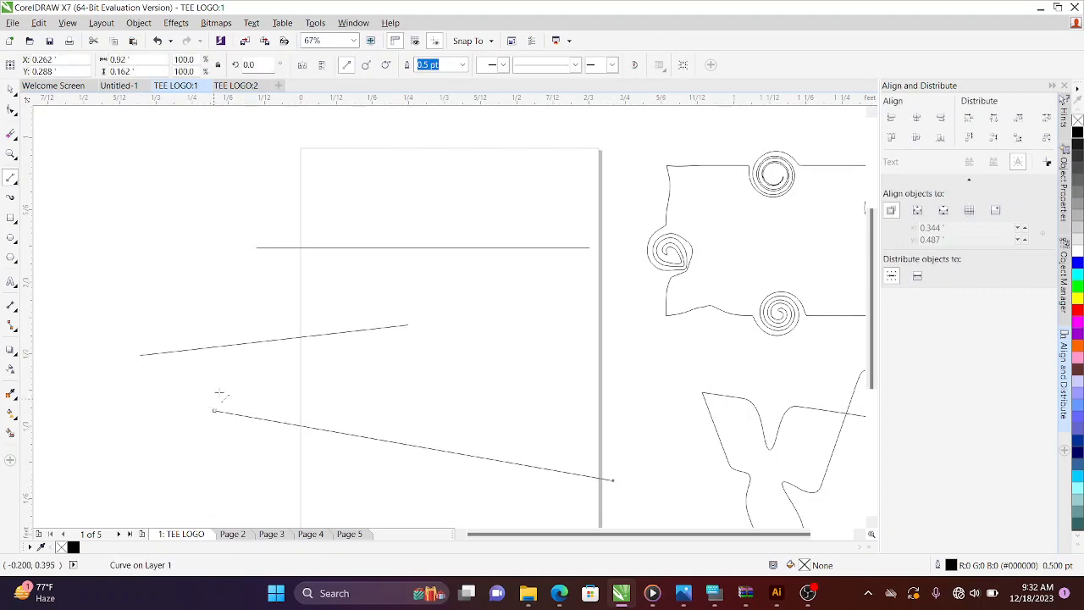
click(213, 398)
click(671, 282)
click(193, 318)
click(598, 161)
click(150, 273)
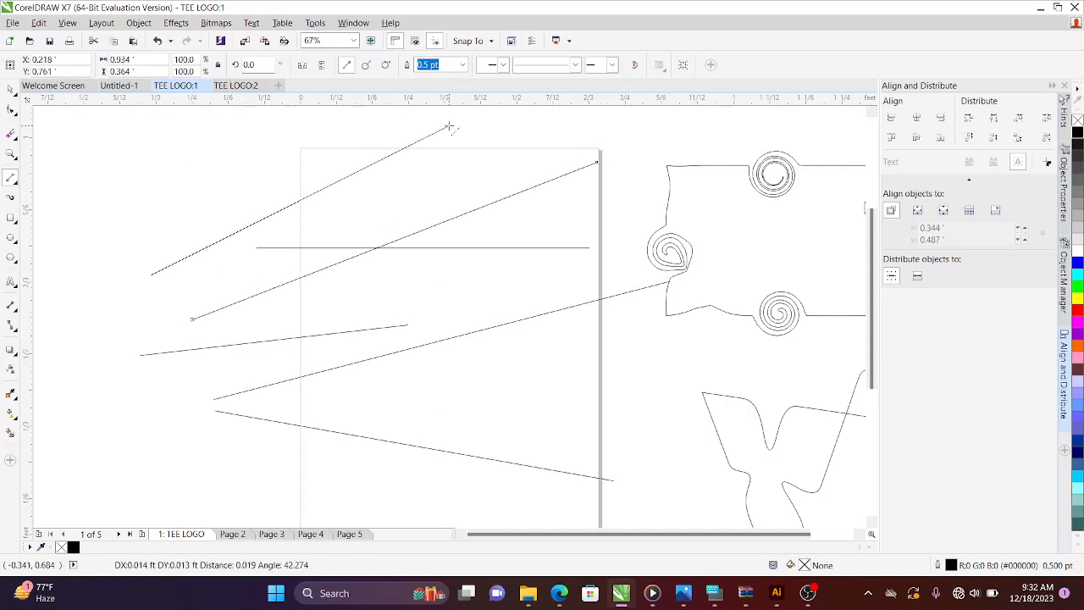
click(449, 127)
Draw two more slanted lines across the page, a vertical line about 0.64 ft long and a horizontal line about 0.84 ft long above the page
click(87, 311)
click(657, 345)
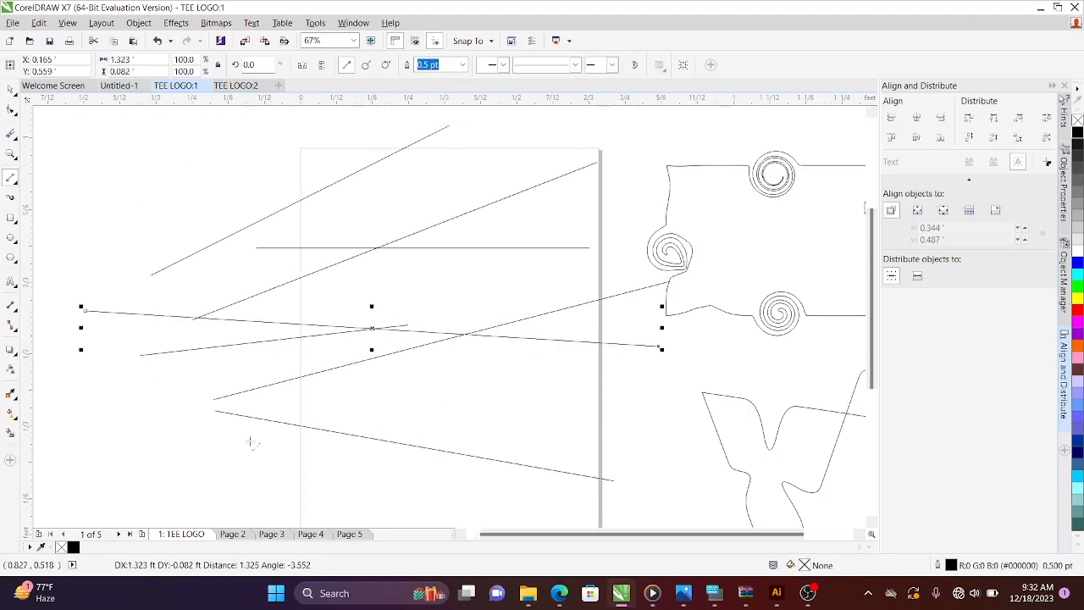
click(609, 279)
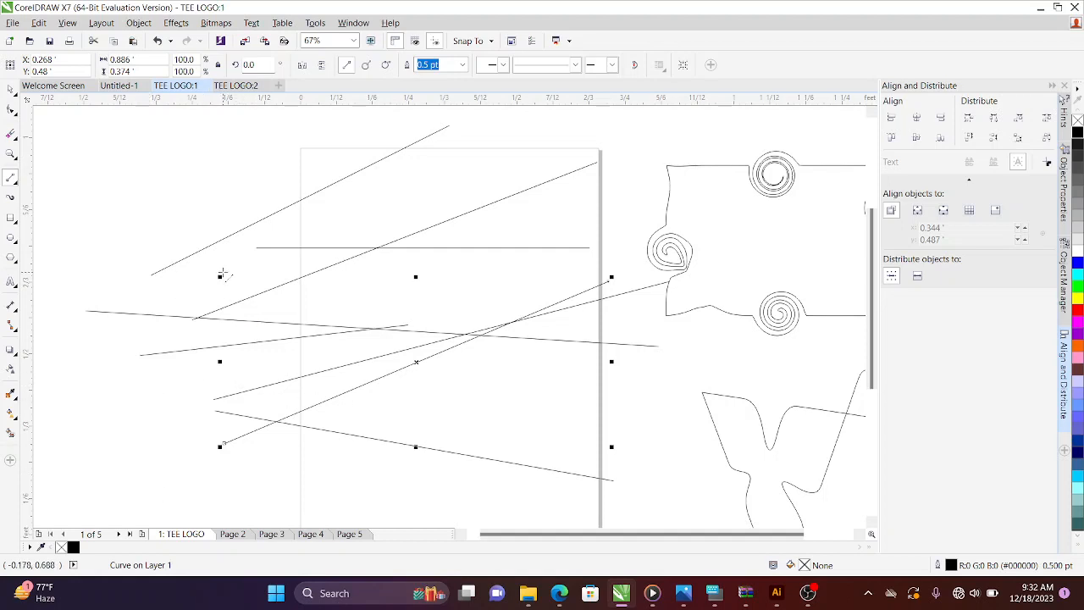
click(205, 208)
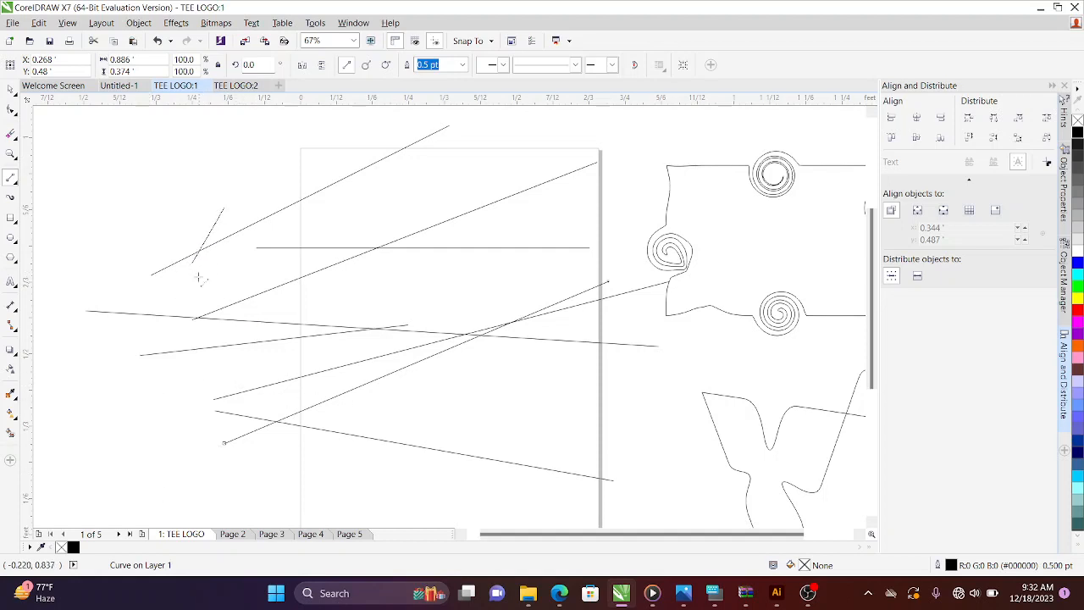
click(204, 486)
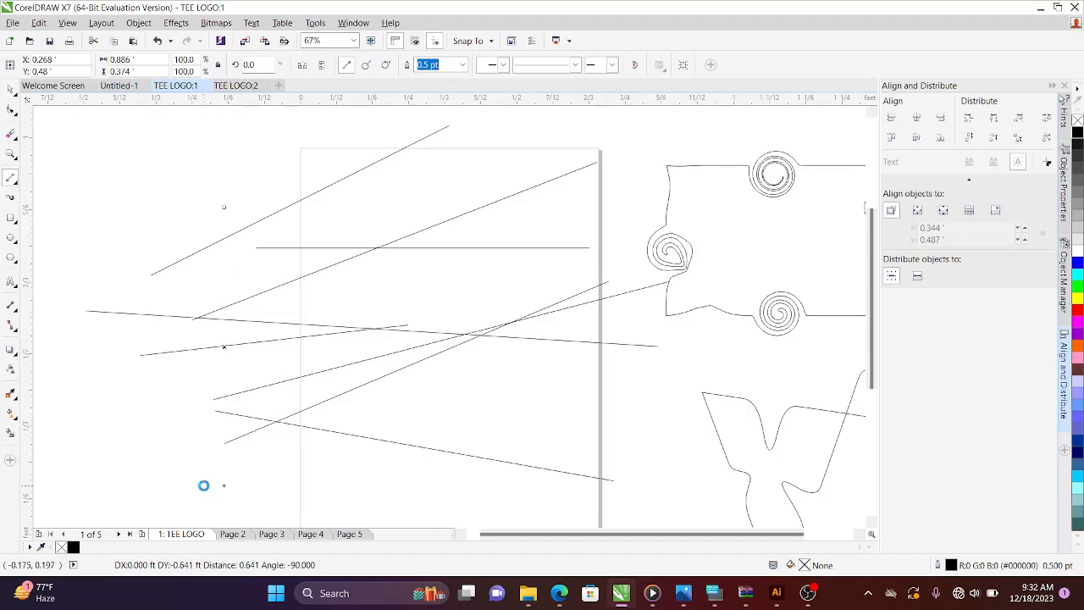
click(132, 122)
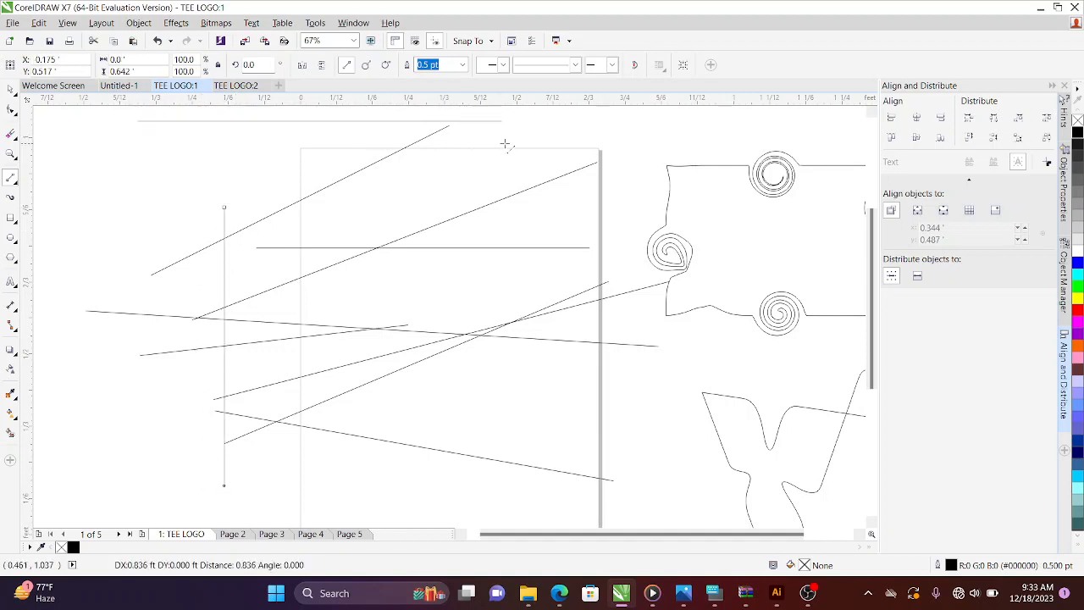
Undo the last four straight lines
click(156, 42)
click(156, 42)
click(156, 43)
click(156, 43)
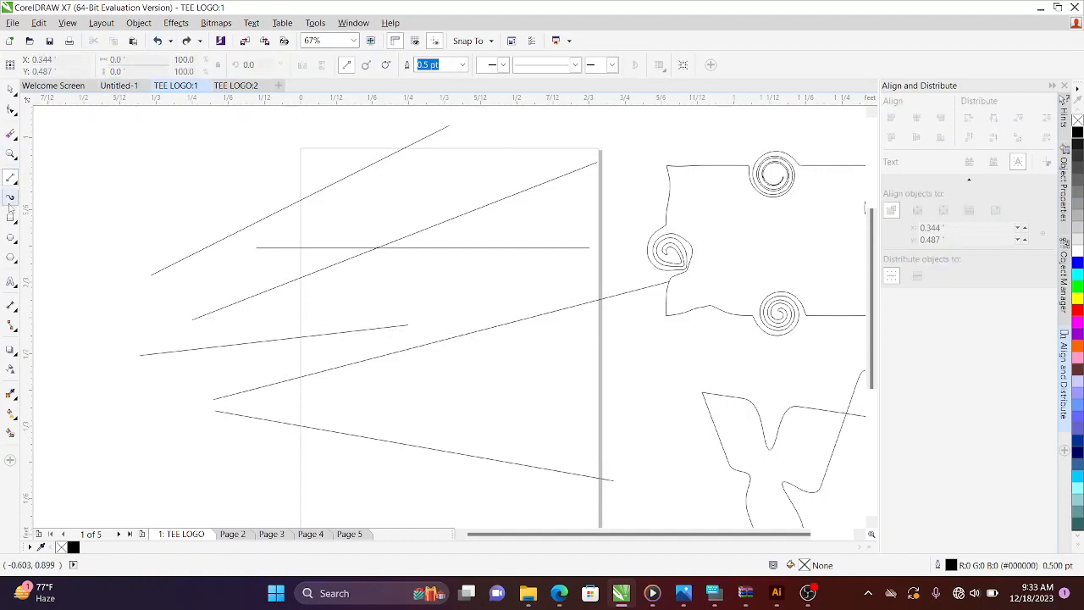
Draw a closed seven-sided shape from straight segments beside the page's left edge with the Bézier tool
click(18, 185)
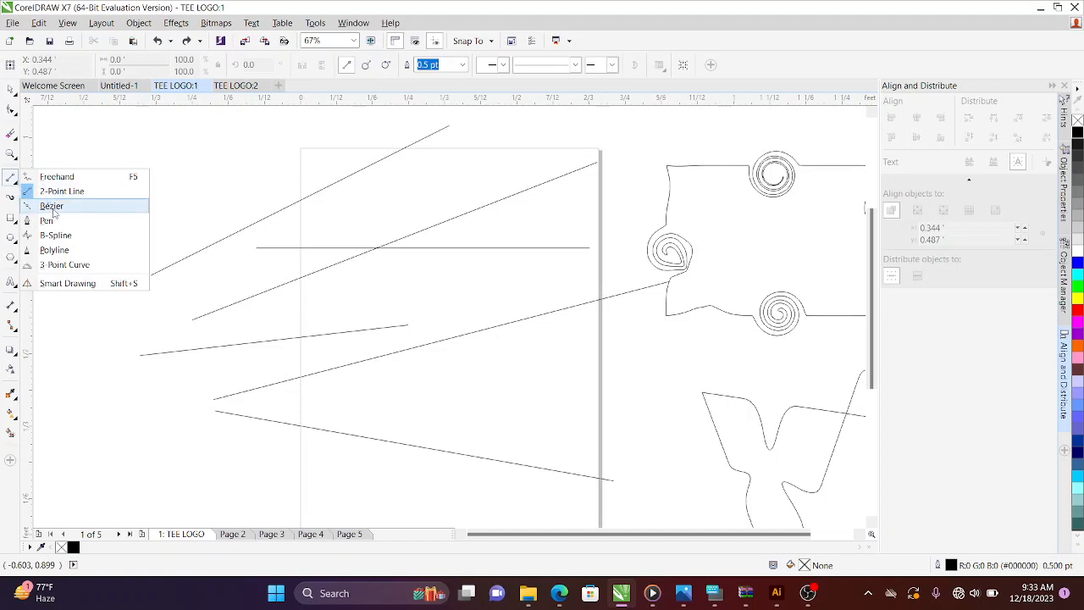
click(52, 208)
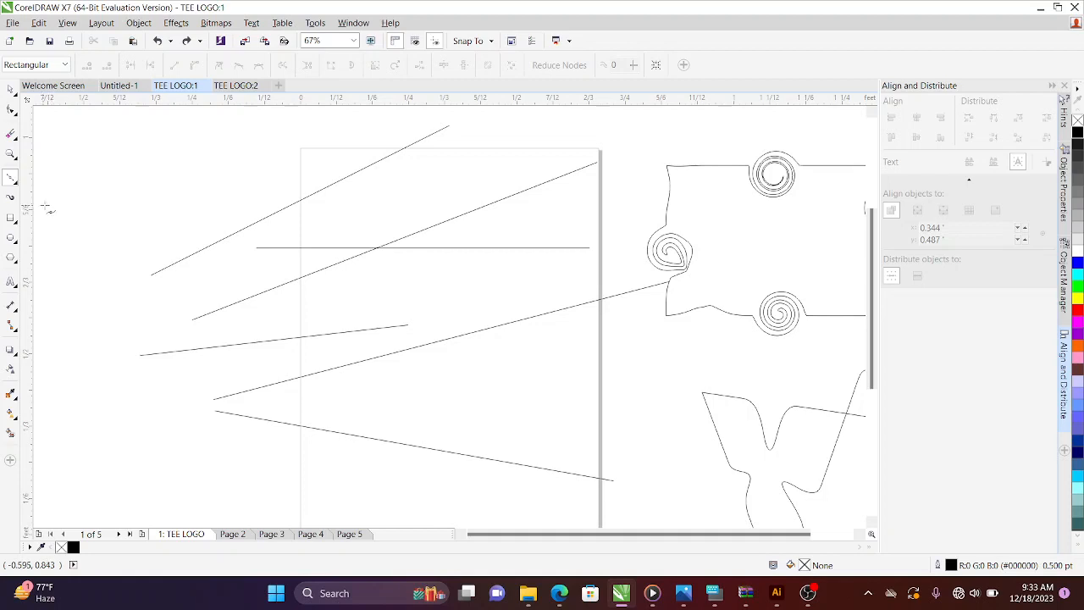
click(181, 213)
click(175, 279)
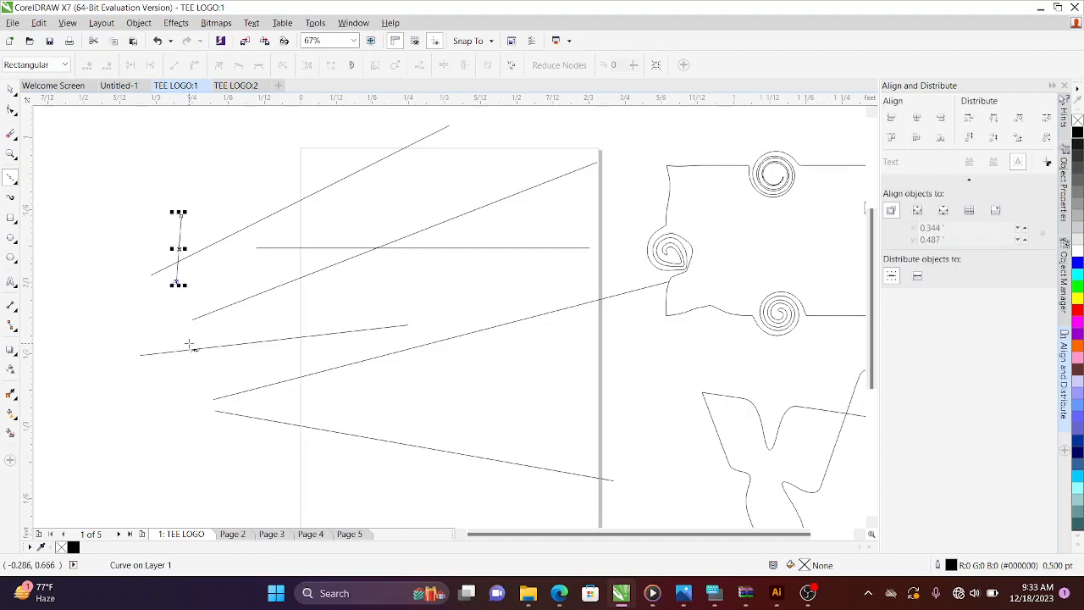
click(188, 345)
click(253, 333)
click(289, 265)
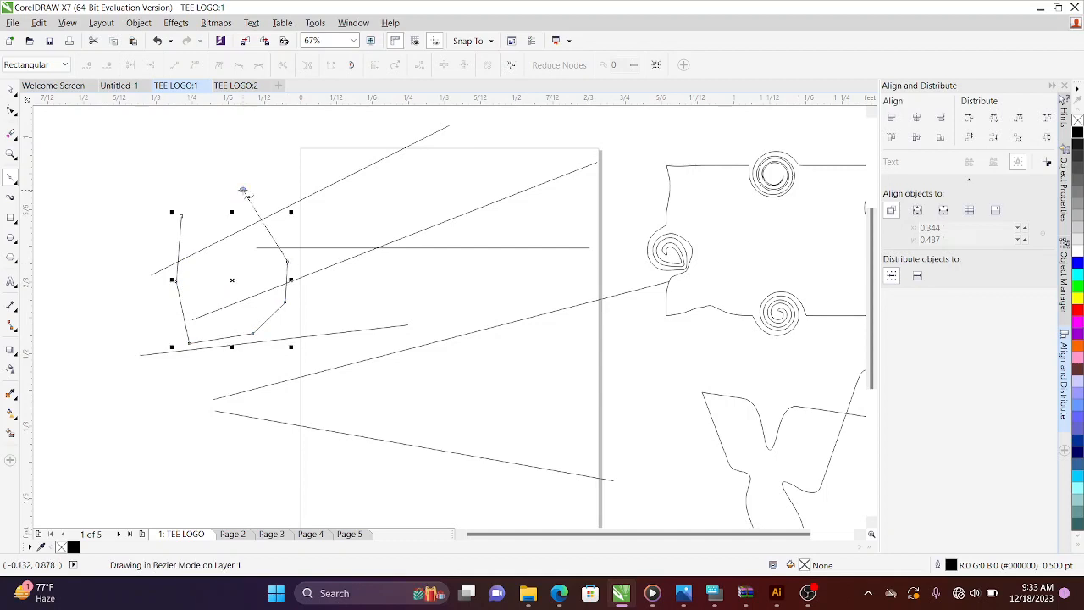
click(243, 190)
click(181, 215)
Draw a closed six-sided shape in the middle of the page with the Bézier tool
click(398, 222)
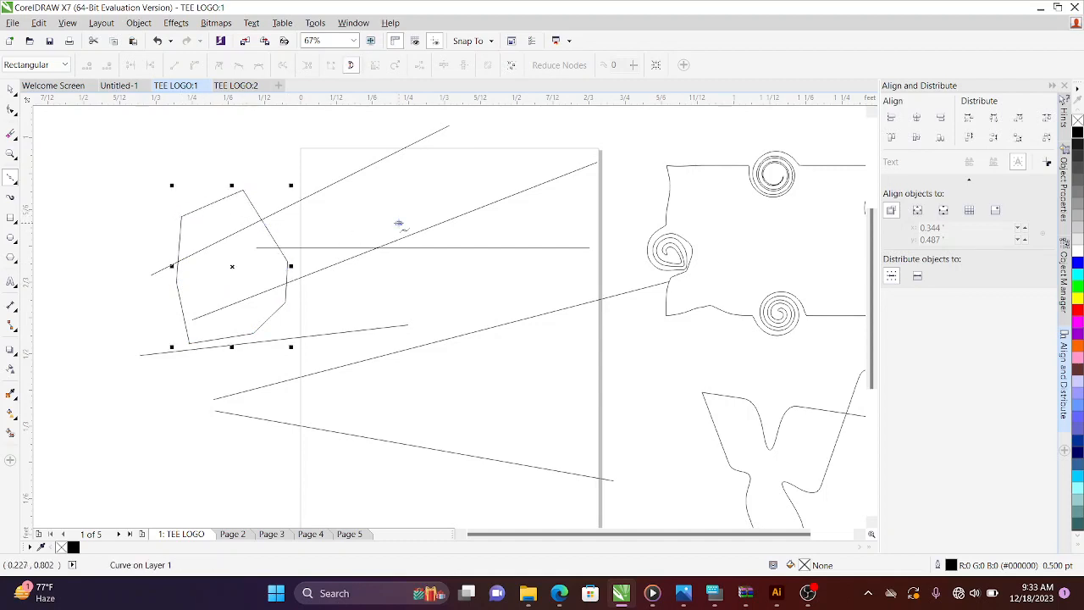
click(348, 314)
click(386, 367)
click(465, 389)
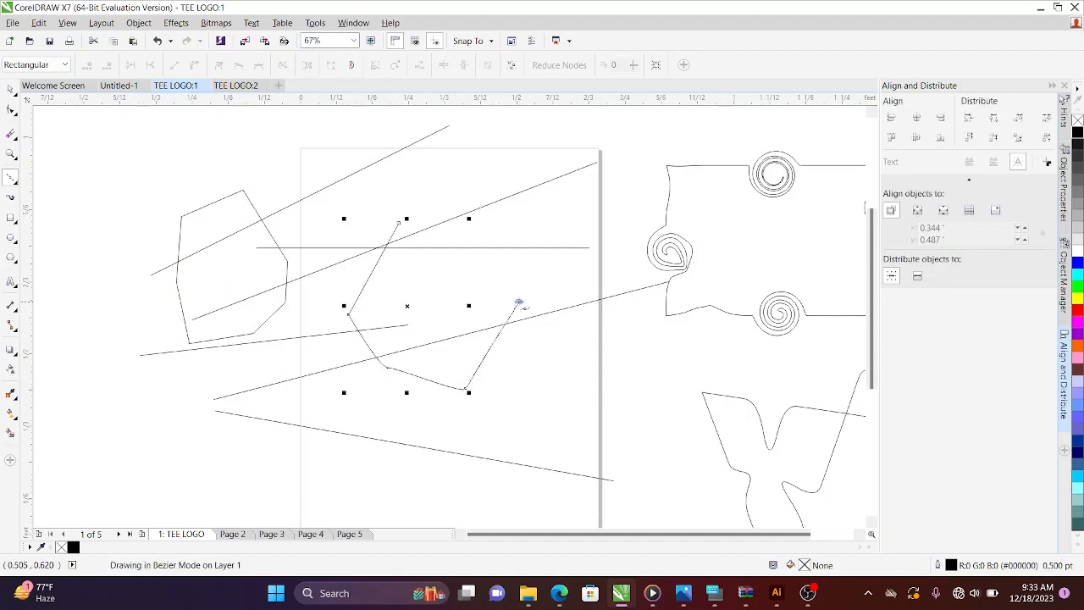
click(522, 305)
click(513, 248)
click(399, 222)
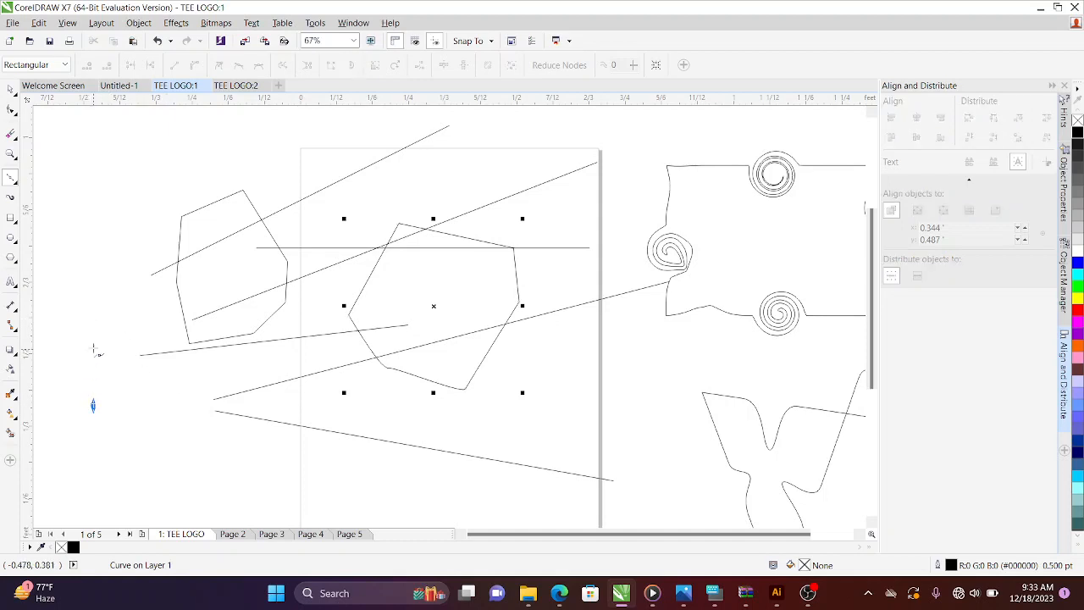
Draw a stepped Bézier path of straight segments from left of the page, through the six-sided shape and down toward the lower page
click(94, 407)
click(93, 345)
double_click(241, 341)
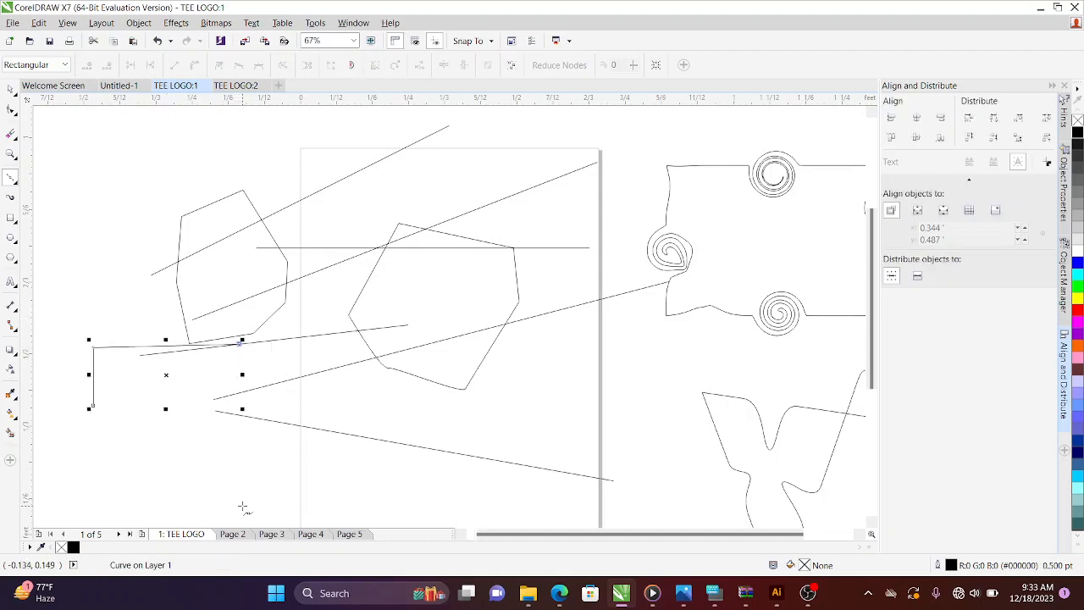
click(467, 290)
double_click(457, 352)
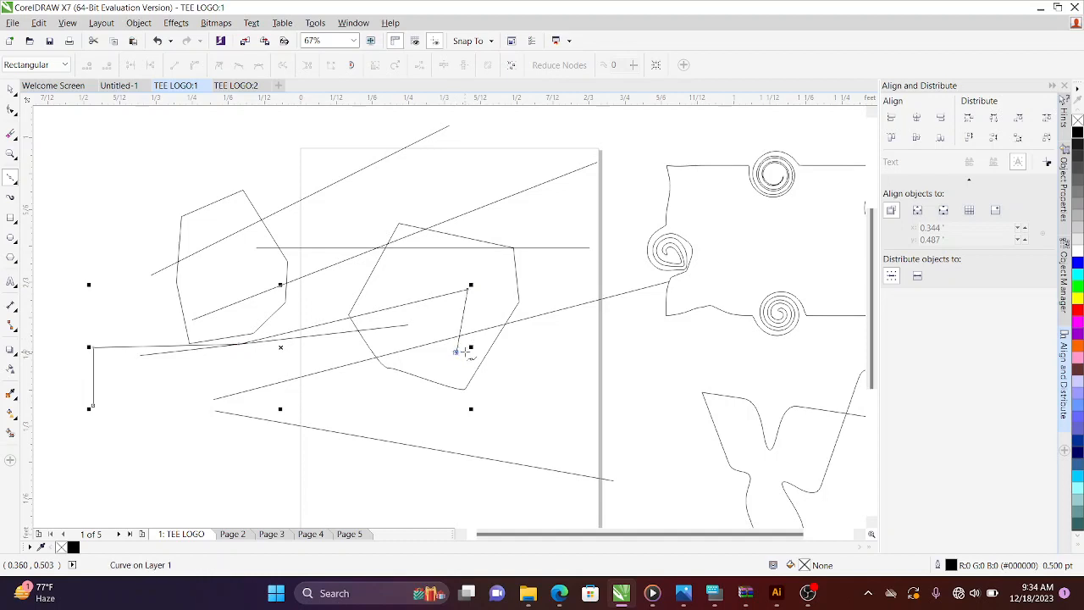
click(537, 344)
click(548, 405)
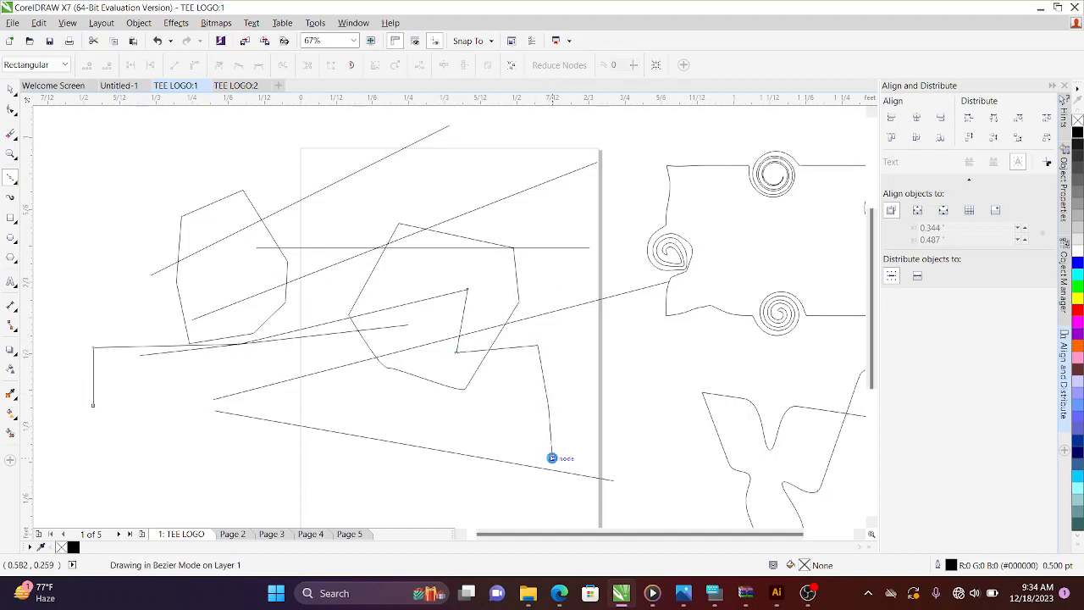
Continue the stepped path around the lower page, up along the page's right edge and back to its corner inside the six-sided shape
double_click(554, 459)
click(487, 477)
click(470, 441)
double_click(429, 466)
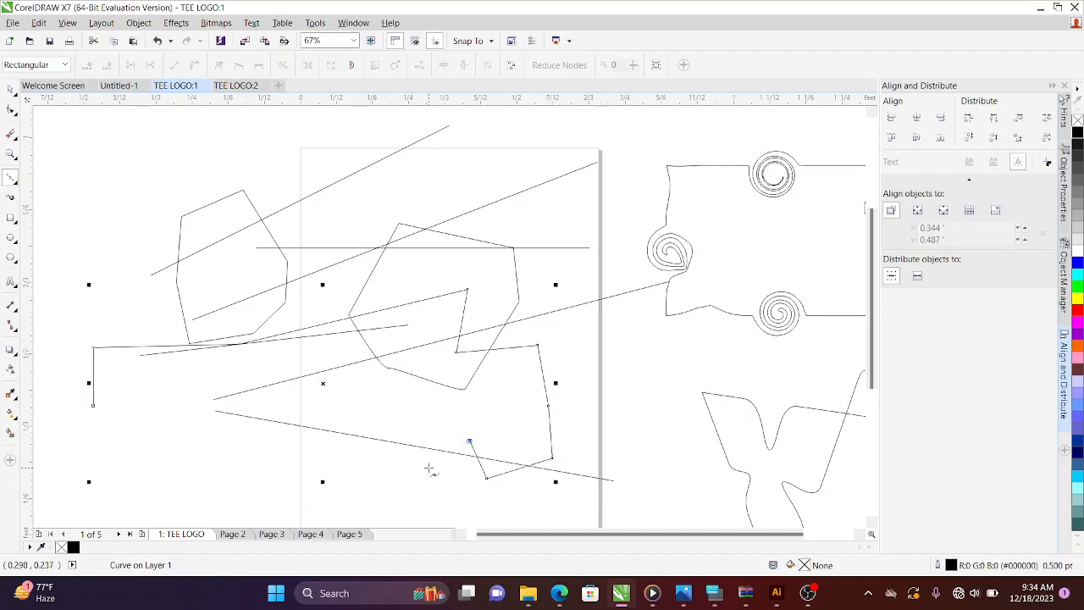
click(447, 514)
click(545, 515)
double_click(582, 496)
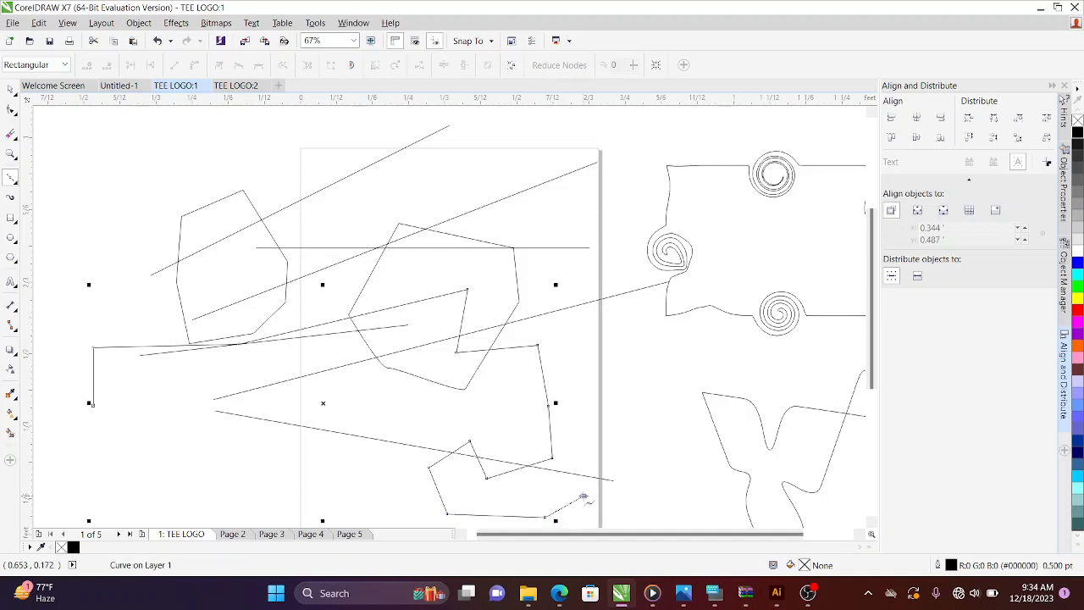
click(592, 398)
double_click(574, 289)
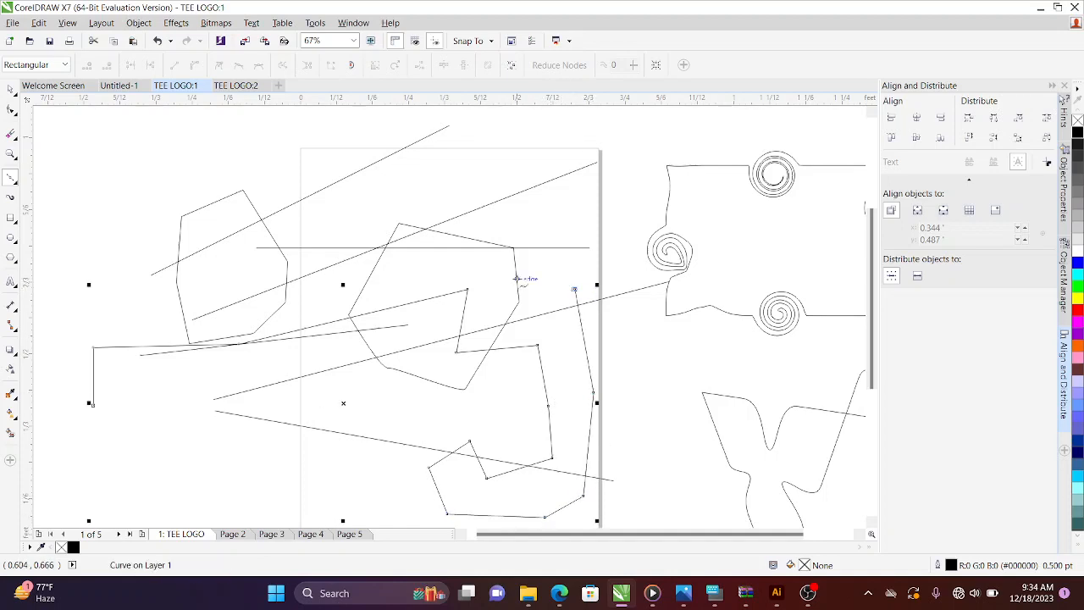
click(466, 289)
key(space)
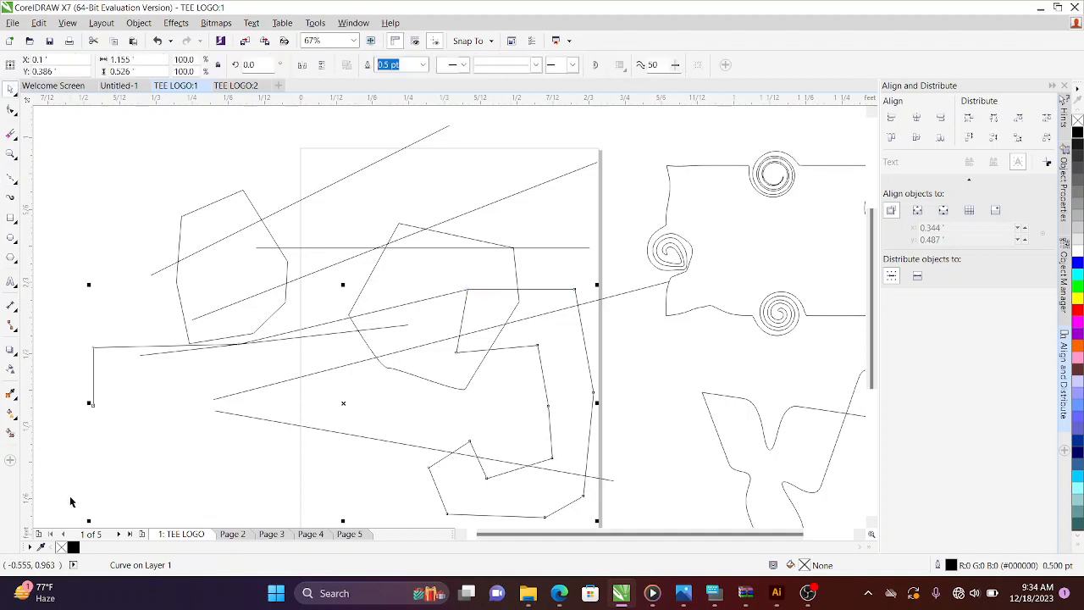
Try to fill the stepped path with black and show its nodes with the Shape tool
click(72, 547)
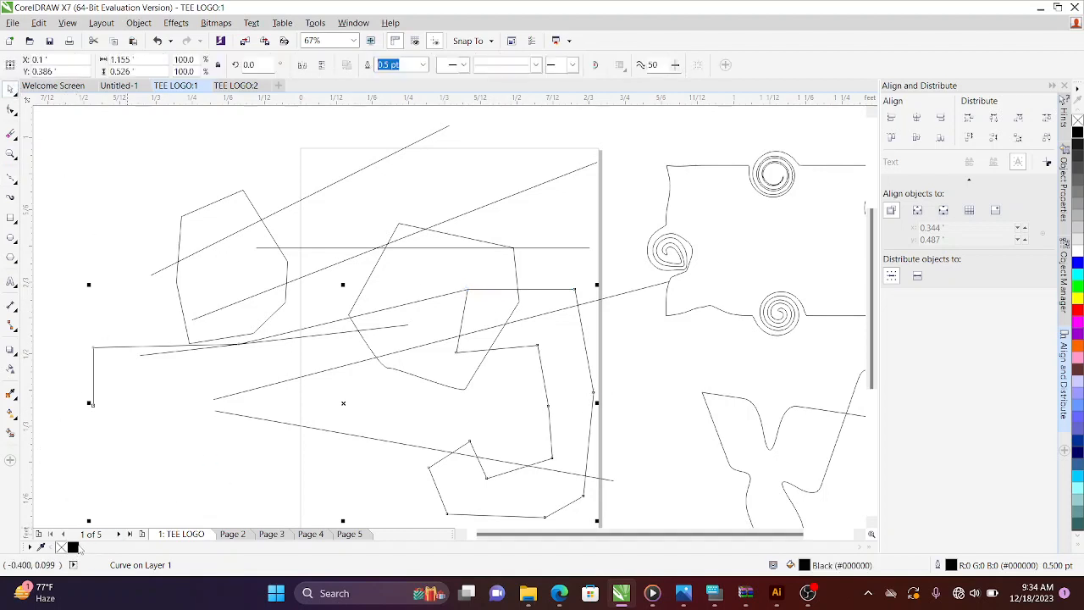
click(641, 338)
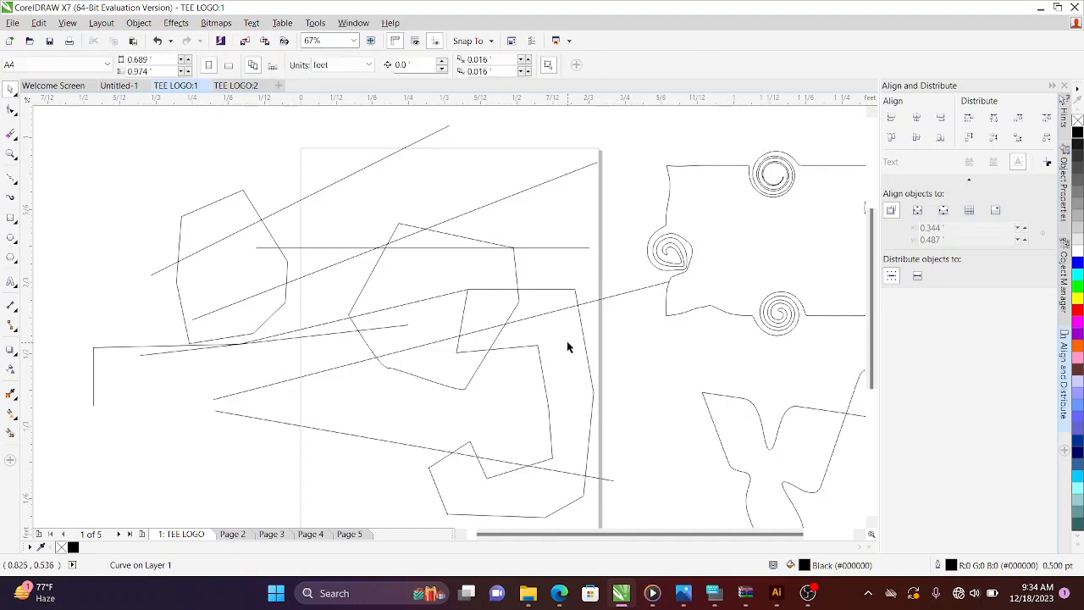
click(567, 347)
key(F10)
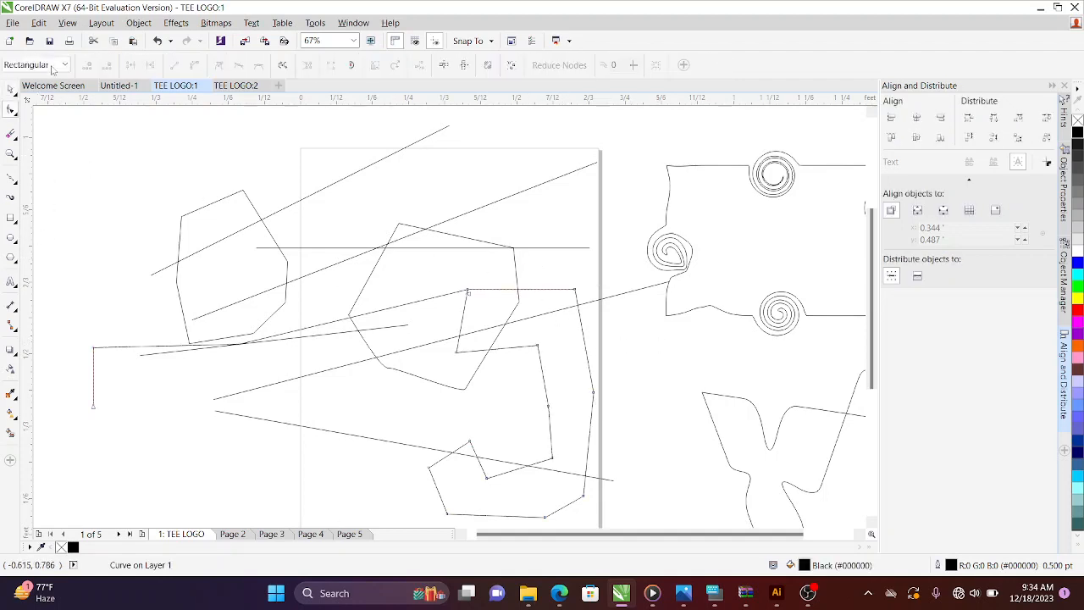
Undo the black fill and every segment of the stepped path, and return to the Pick tool
click(158, 41)
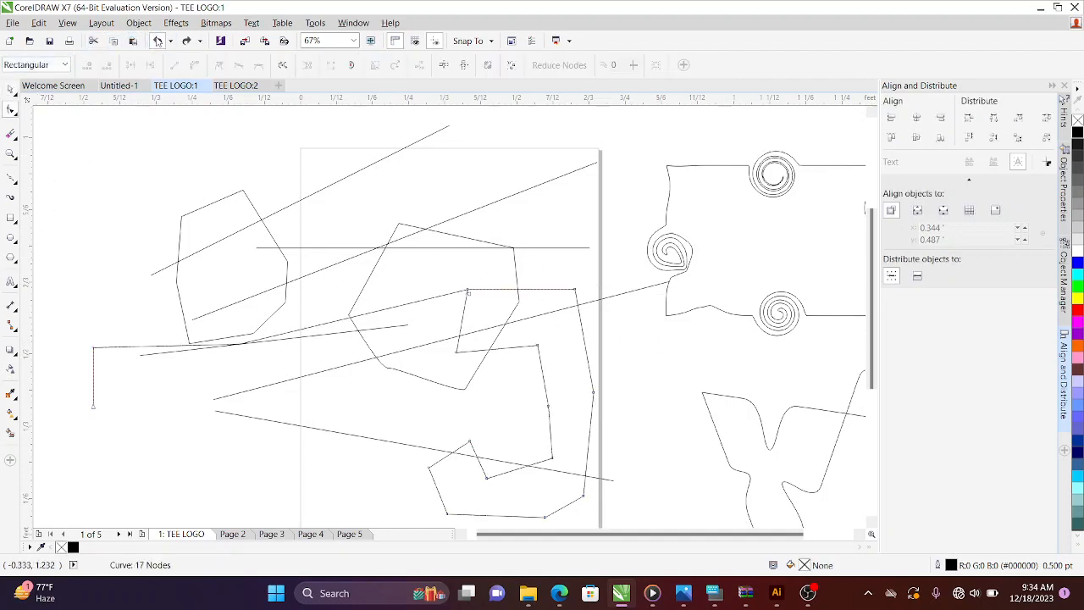
click(157, 41)
click(157, 41)
click(157, 40)
click(157, 40)
click(158, 41)
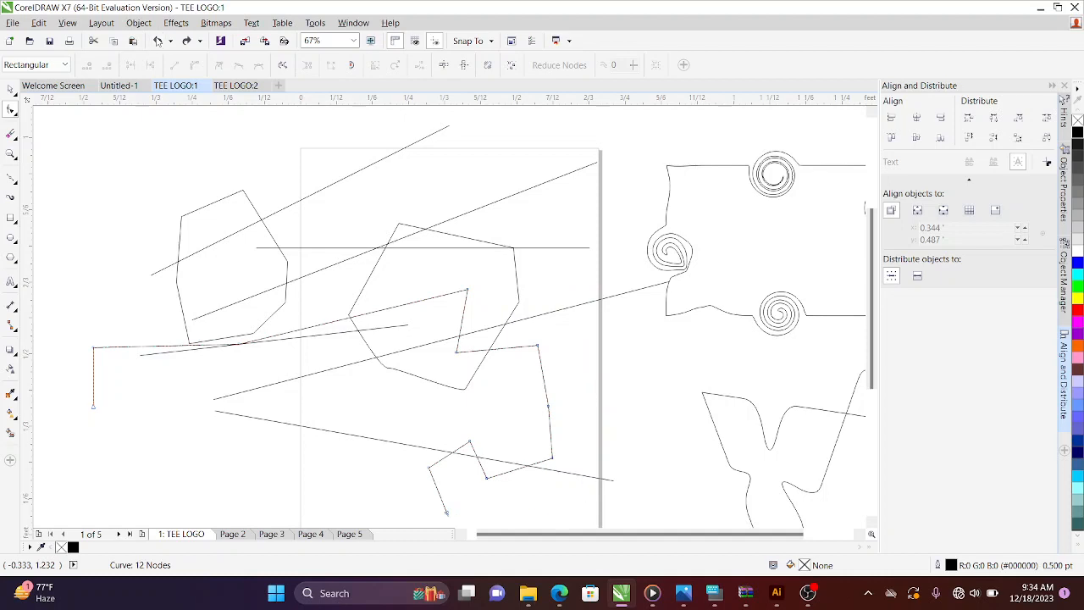
click(158, 41)
click(157, 41)
click(157, 40)
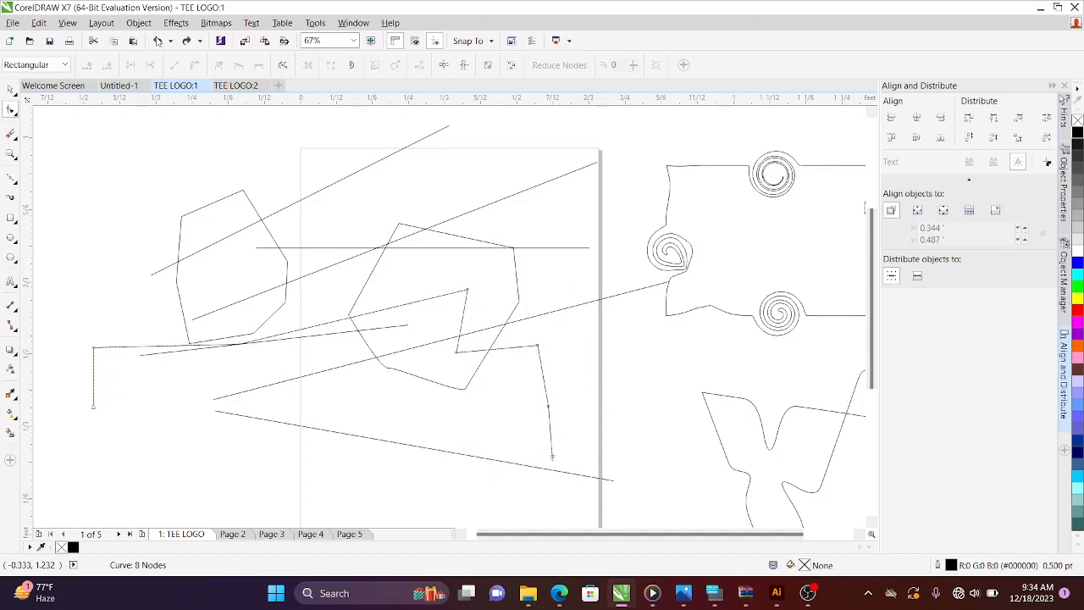
click(157, 41)
click(158, 41)
click(157, 41)
click(157, 41)
click(157, 41)
click(158, 41)
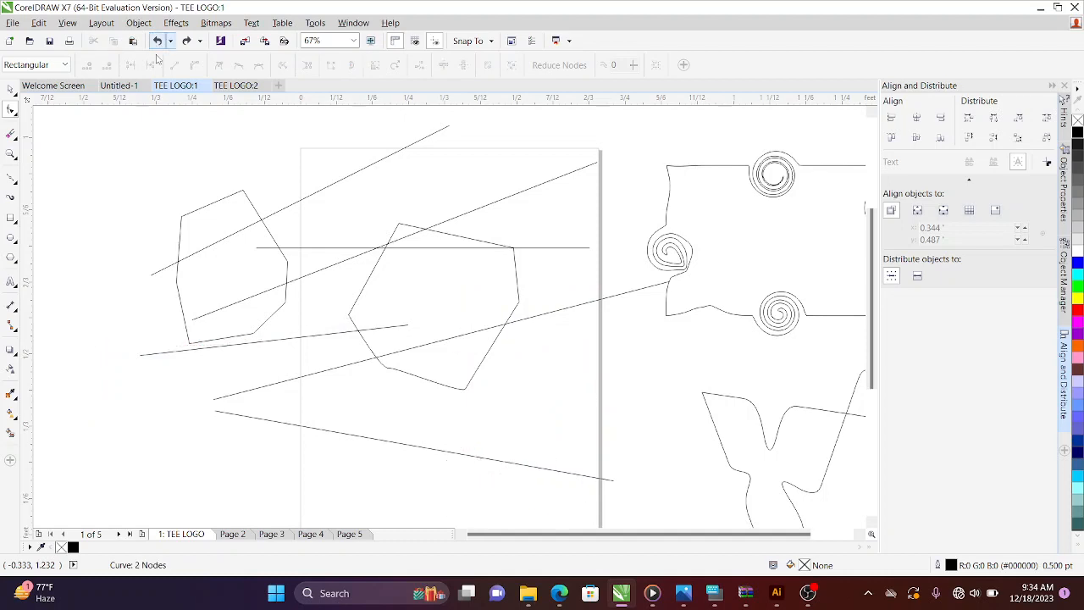
click(157, 41)
click(10, 88)
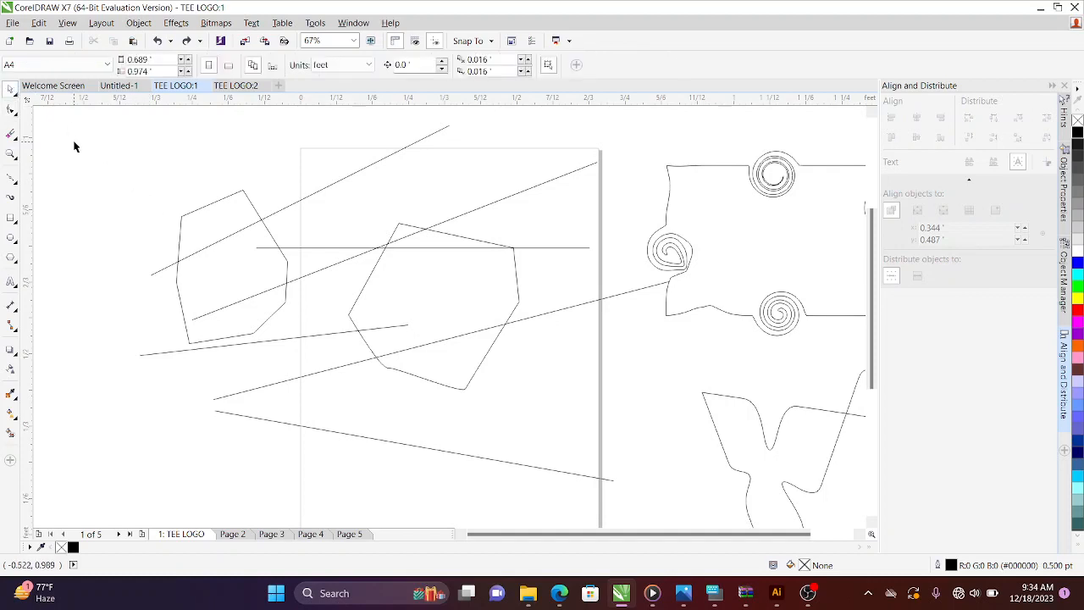
Delete the eight practice lines and shapes lying on and beside the page
drag(75, 140, 766, 494)
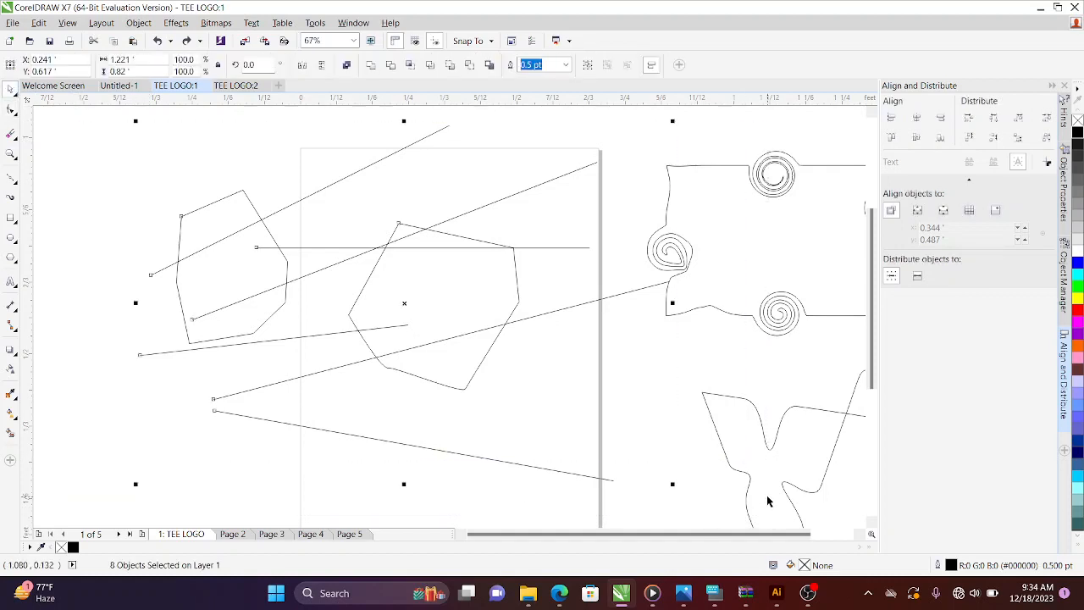
key(Delete)
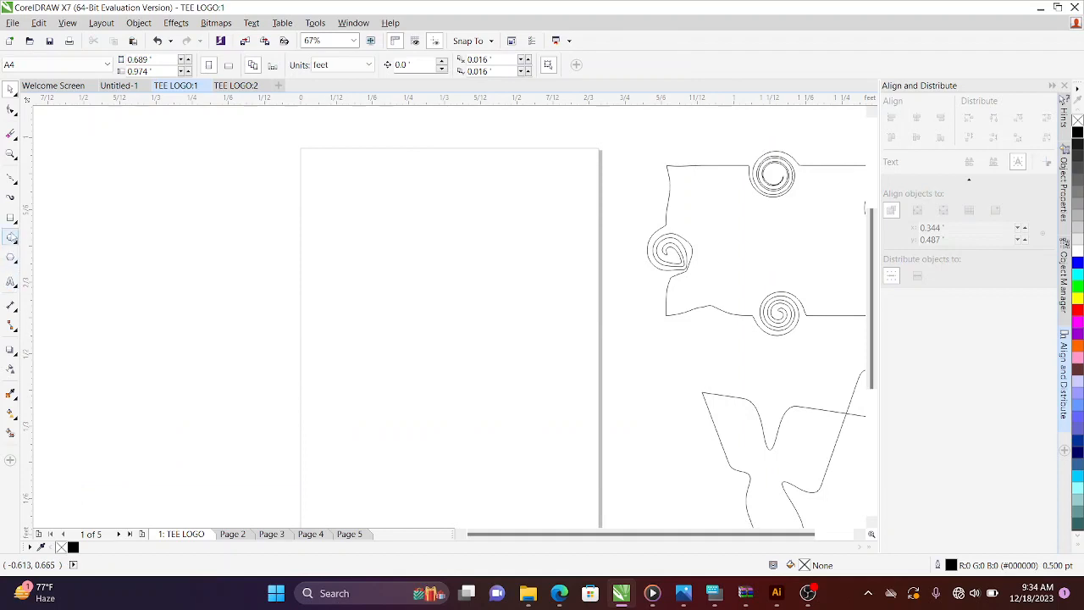
Start a J-shaped Bézier outline of straight segments from the page's upper left, stepping across and down the inner edge to the lower hook
click(11, 177)
click(336, 179)
click(329, 230)
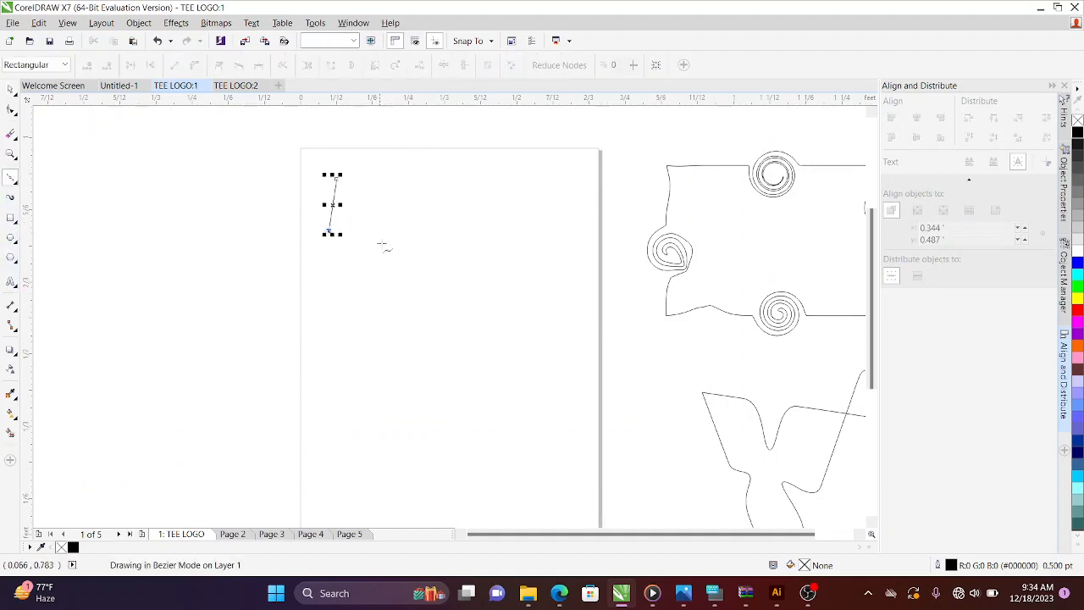
click(428, 234)
click(442, 336)
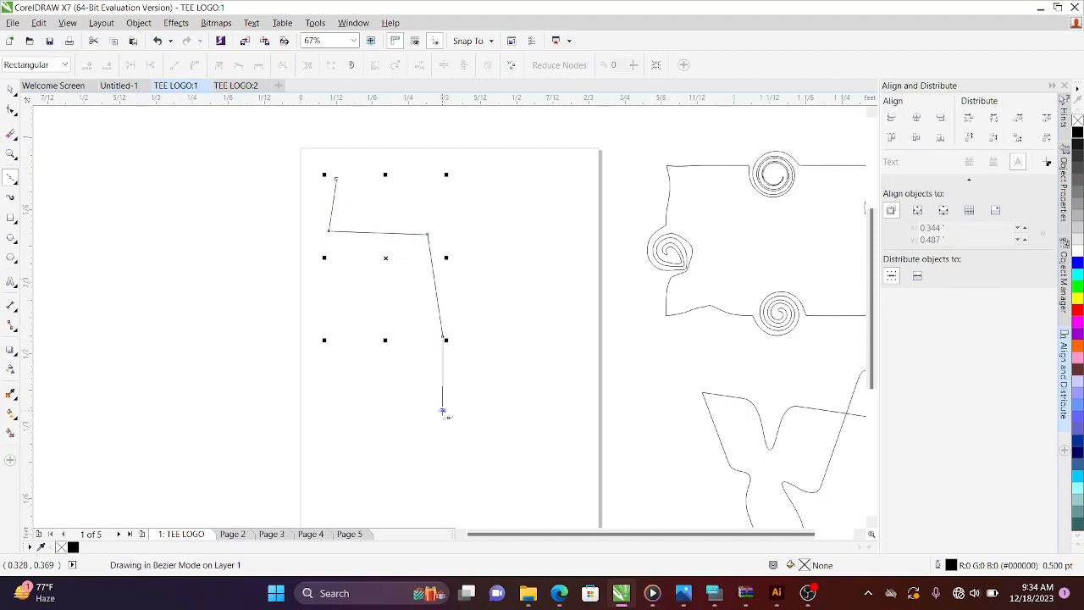
click(442, 413)
click(384, 405)
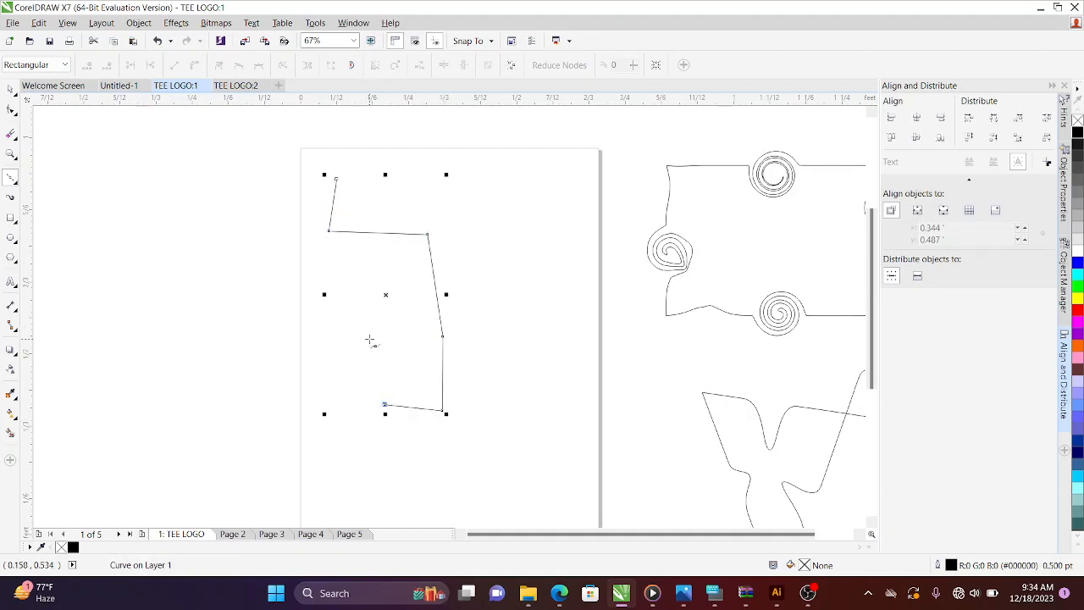
Continue the J-shaped outline around the lower hook, along the base and up the outer edge to its upper corner
click(369, 340)
click(331, 348)
click(344, 438)
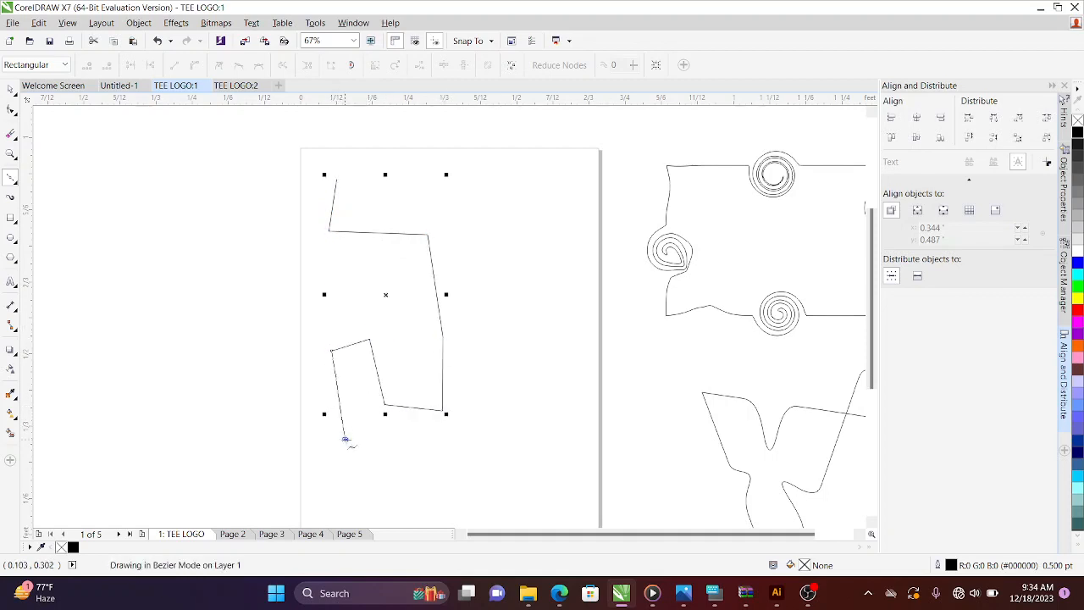
click(472, 474)
click(468, 245)
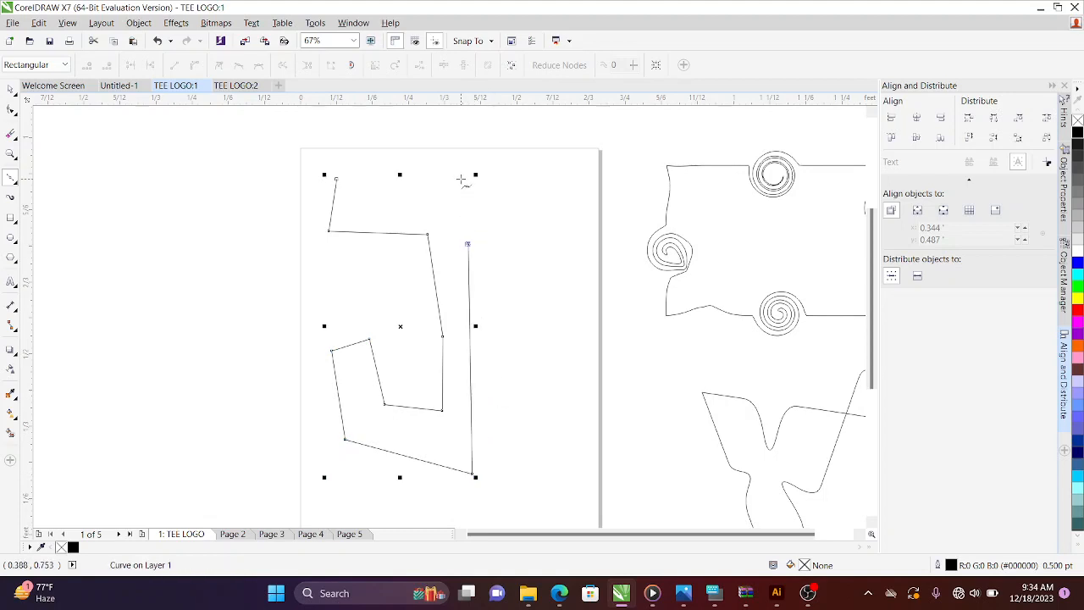
click(460, 179)
Close the J-shaped outline at its starting node and fill it with black
click(337, 180)
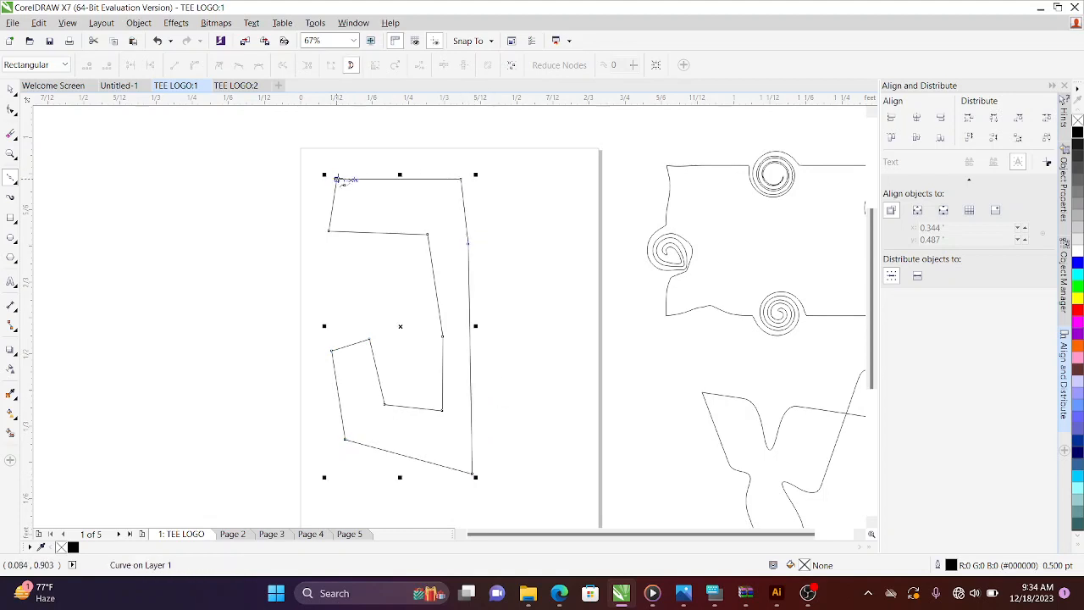
click(10, 89)
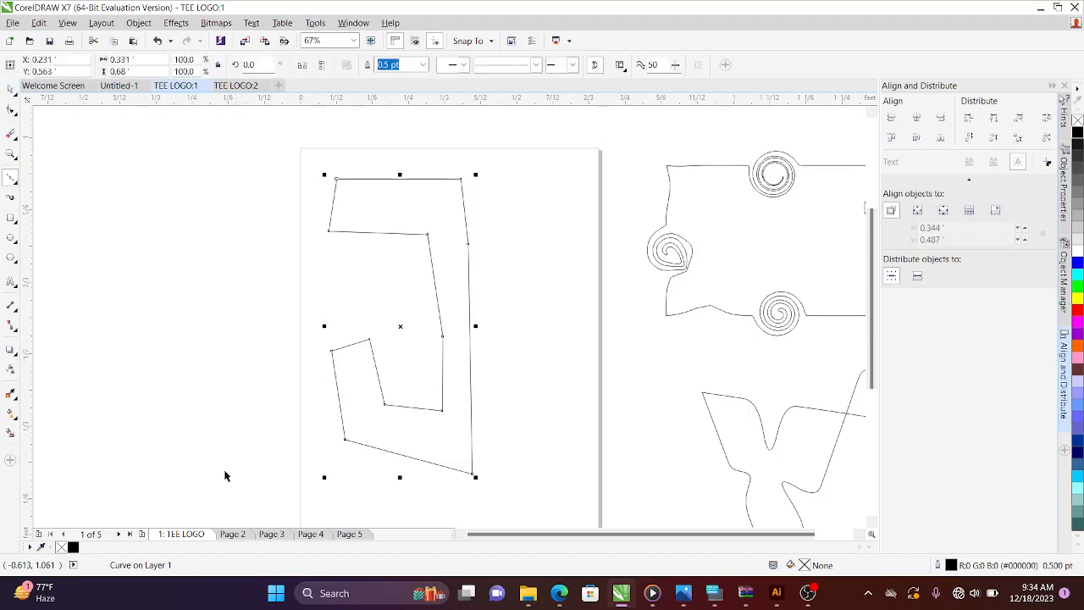
click(73, 548)
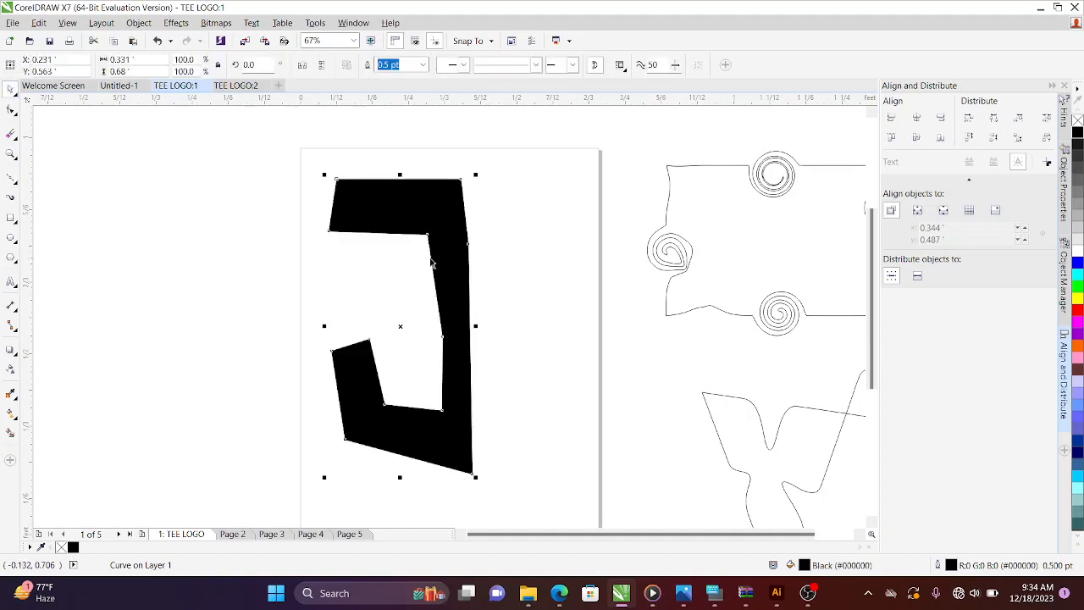
Move the black J shape around over the page's left edge, and delete it
drag(451, 297, 350, 260)
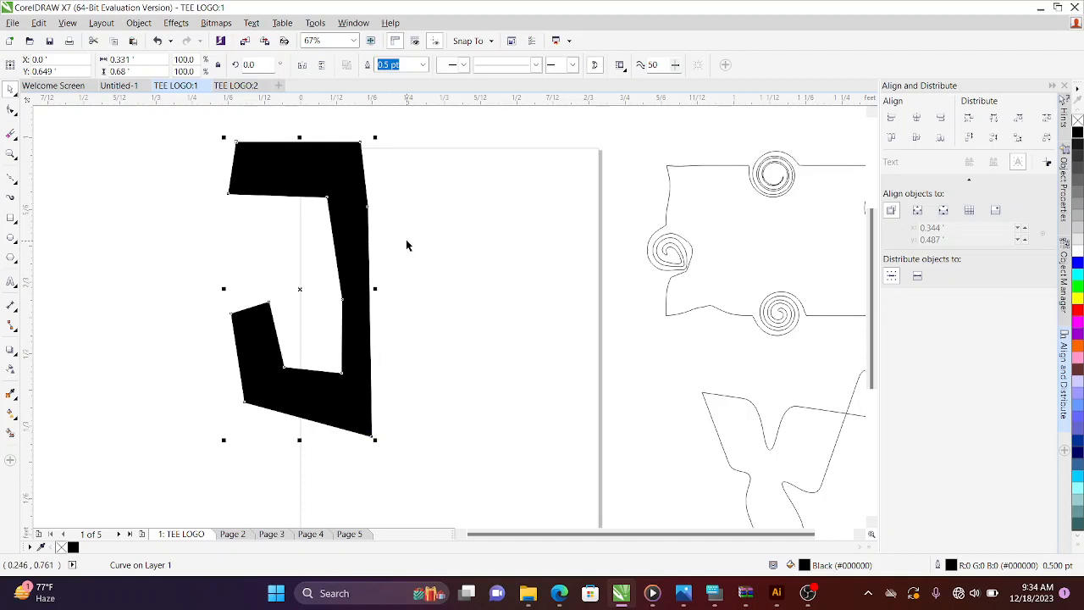
drag(324, 146, 387, 223)
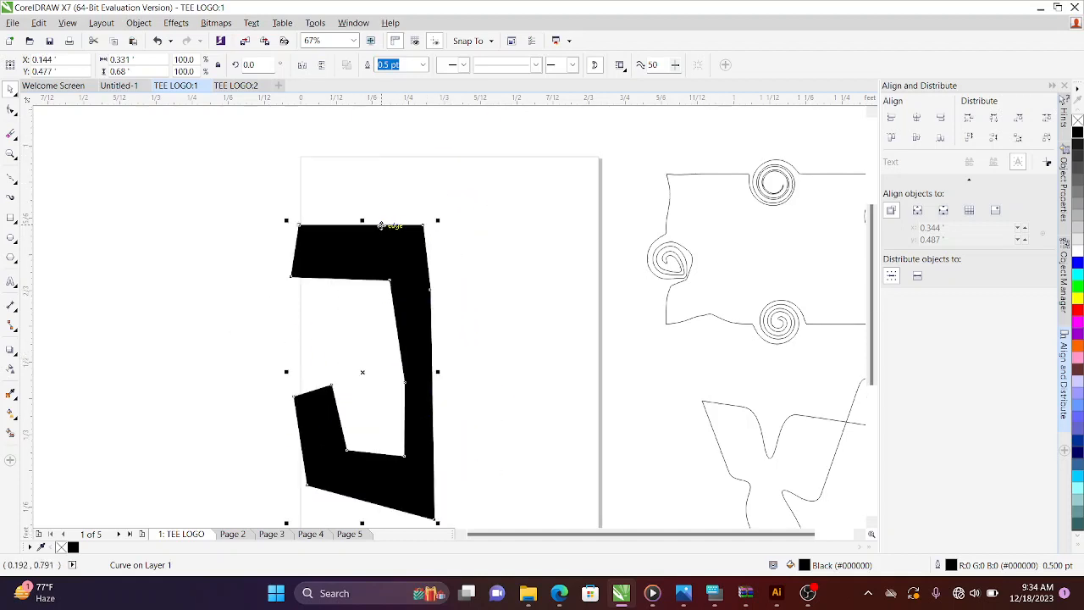
key(Delete)
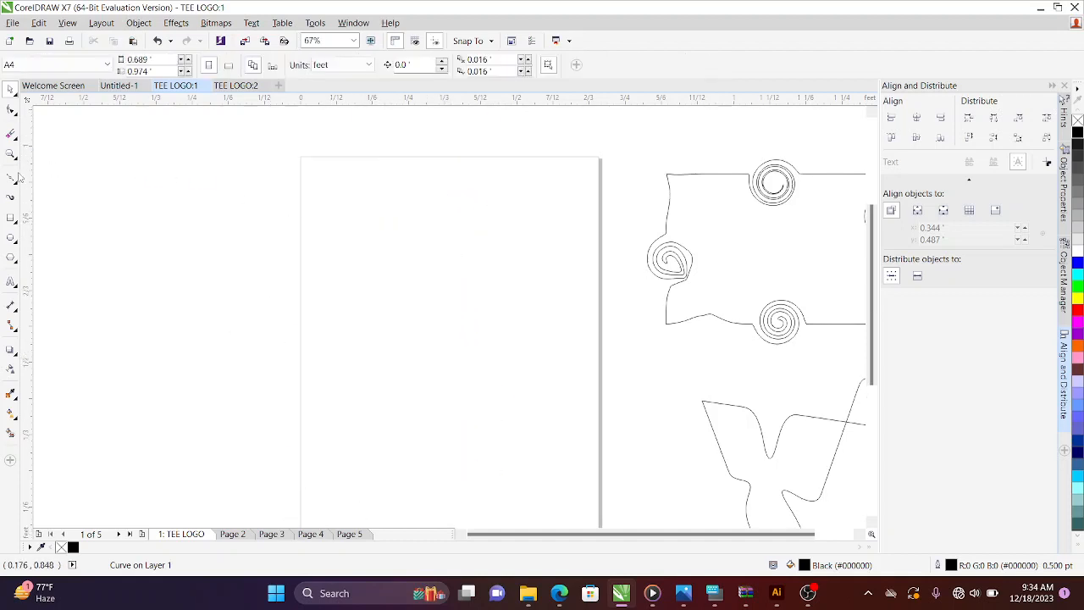
Draw a Pen tool path sweeping from left of the page in wide curves to the lower page, with a straight segment back up
click(11, 178)
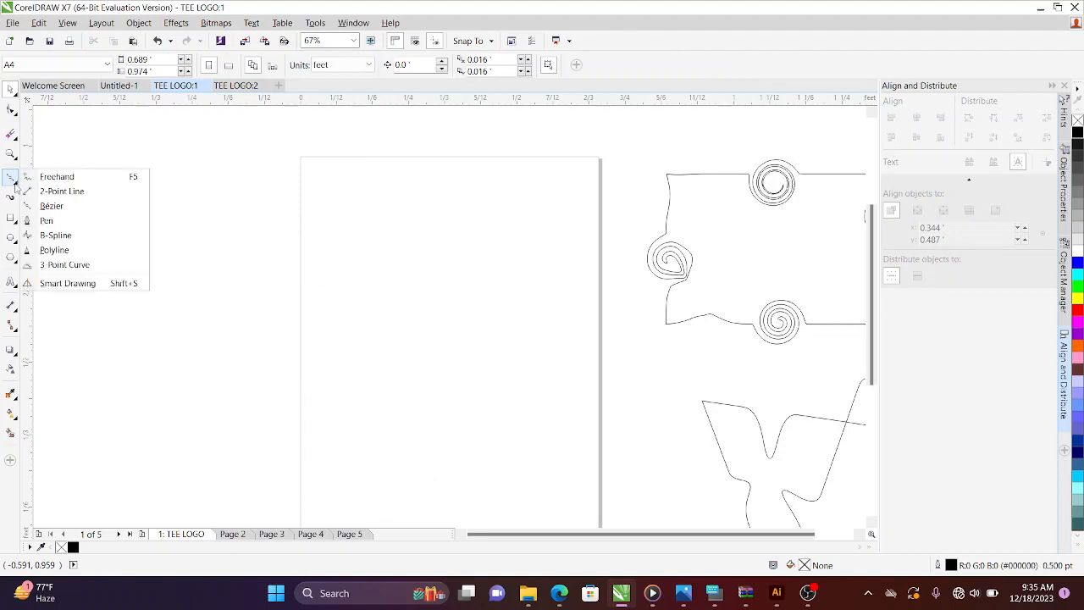
click(46, 220)
click(150, 237)
click(287, 320)
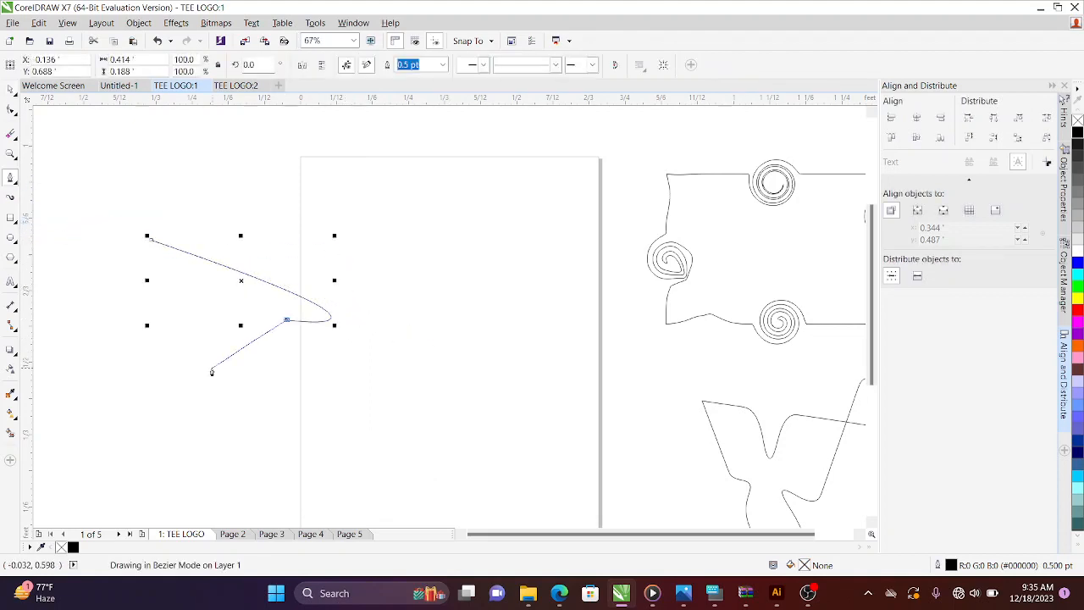
drag(212, 373, 407, 476)
click(406, 472)
click(434, 303)
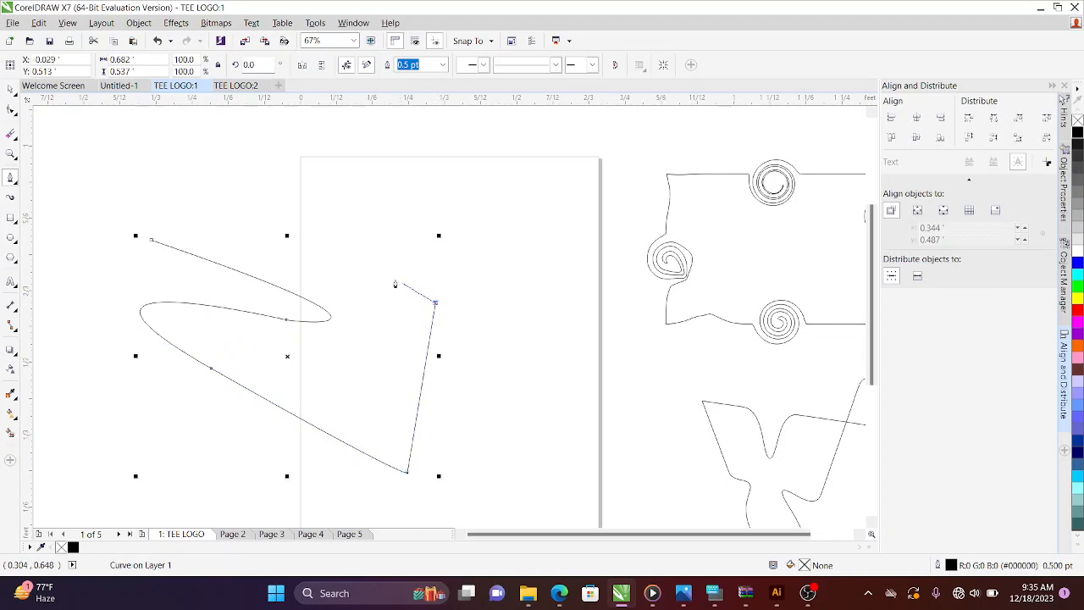
Continue the Pen path with a rounded hook inside the page, and straight segments up to the page's upper-left corner
drag(365, 266, 355, 275)
drag(372, 322, 380, 327)
click(420, 340)
click(358, 384)
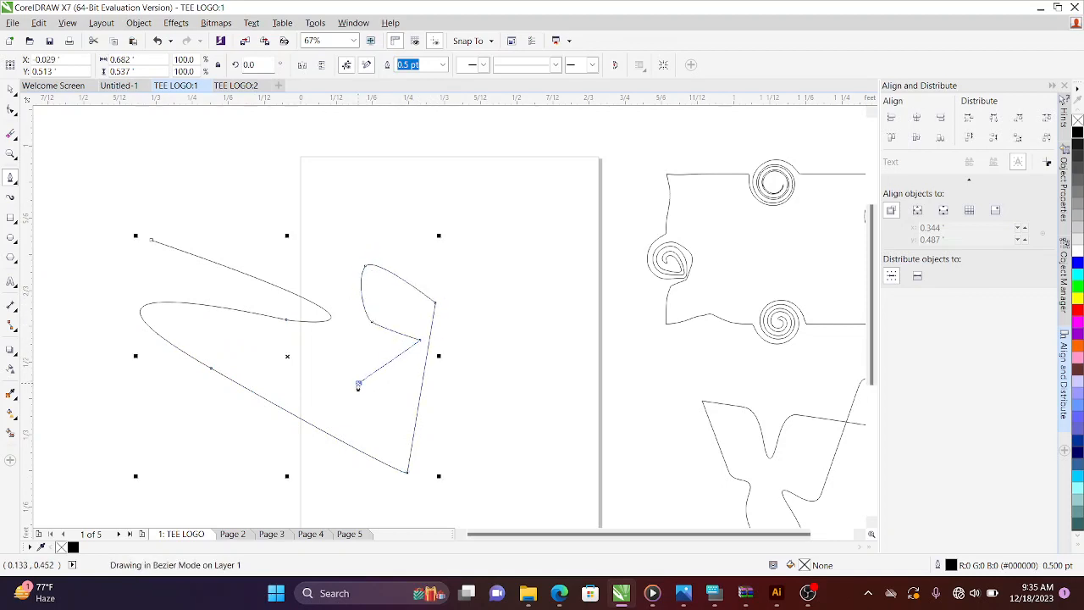
click(335, 337)
click(343, 244)
click(282, 161)
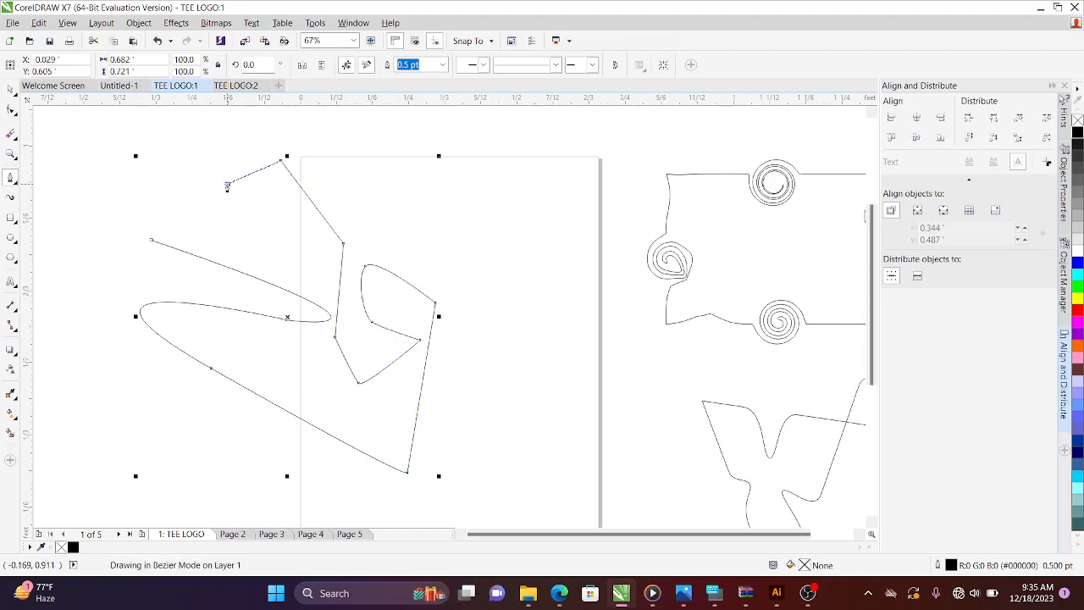
Extend the Pen path around the upper-left corner, across to the upper page, and back down into the rounded hook
click(227, 185)
click(203, 220)
click(304, 234)
click(453, 193)
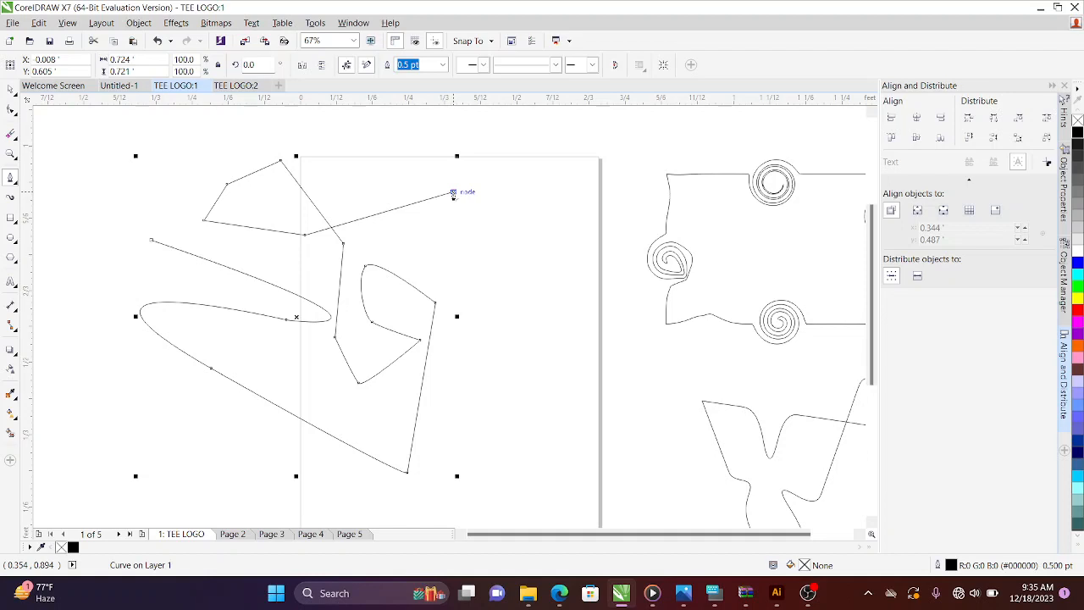
click(453, 193)
click(409, 307)
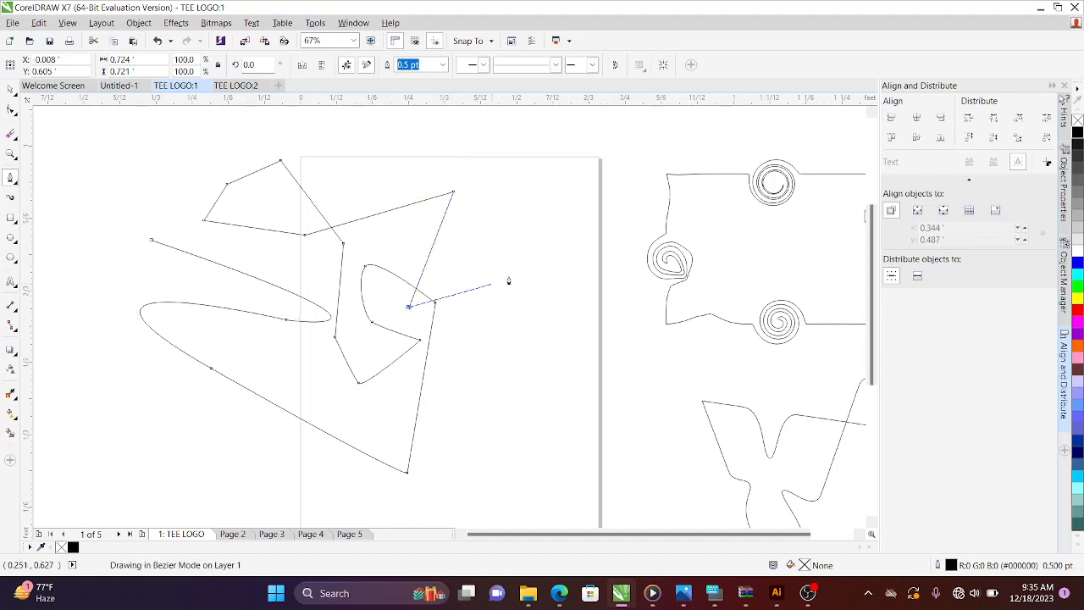
Finish the Pen path with segments up to the page's top, around its right edge, across the lower page and up its left side
click(508, 275)
click(523, 229)
click(495, 159)
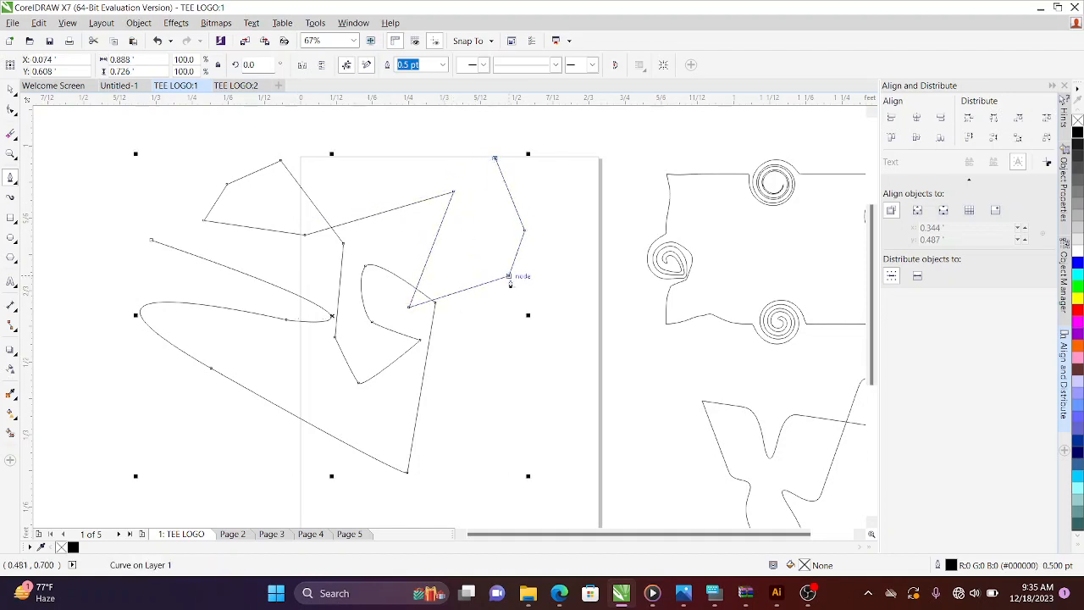
click(596, 241)
click(540, 370)
click(392, 450)
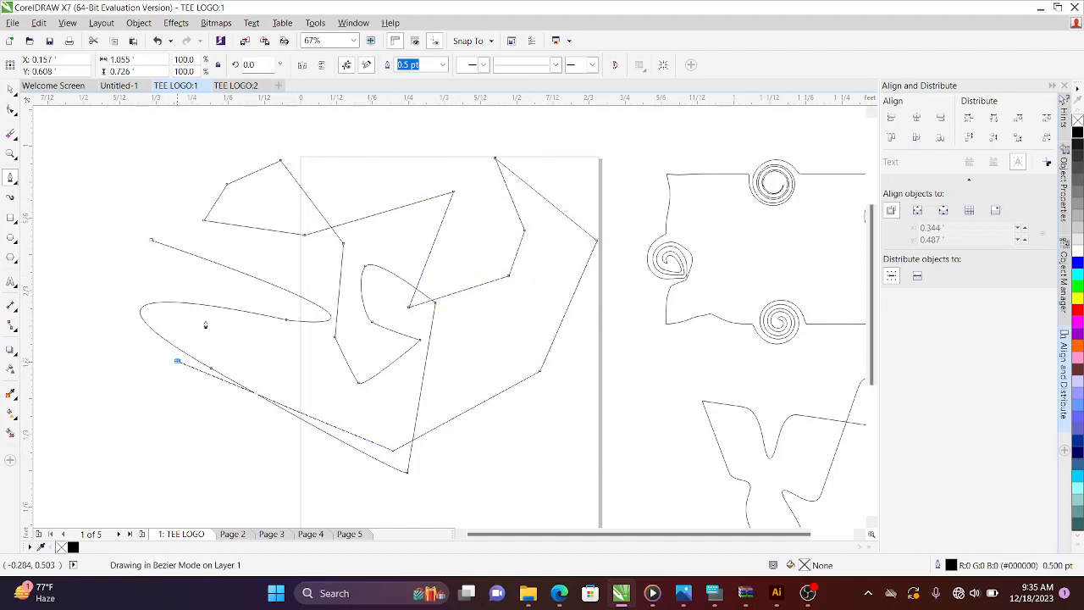
click(177, 360)
double_click(115, 198)
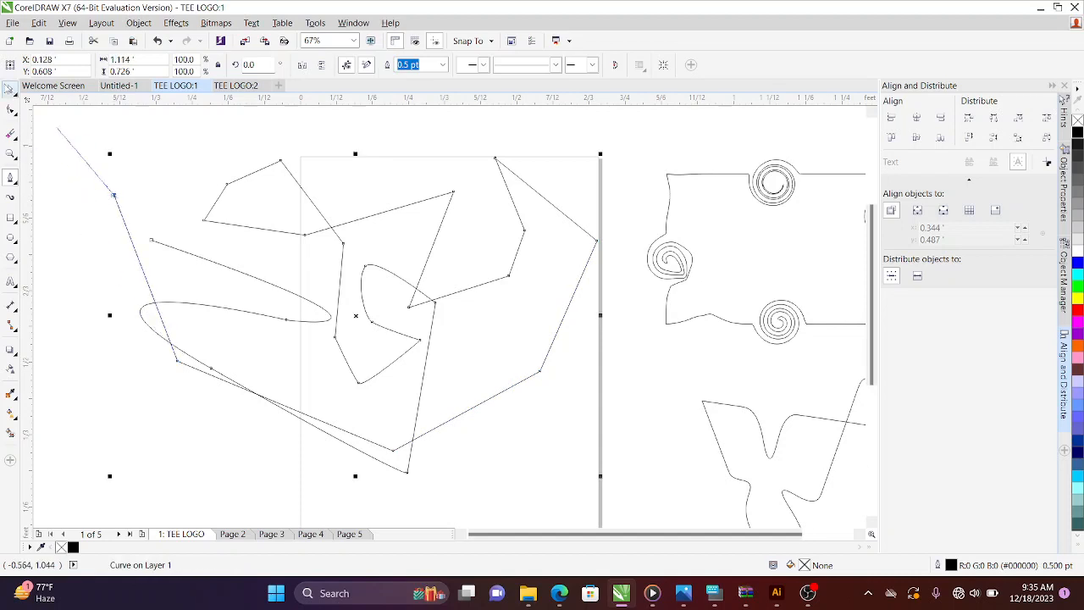
Start a B-Spline curve left of the page, looping down and back, and turning up through the Pen path's left loop
click(15, 180)
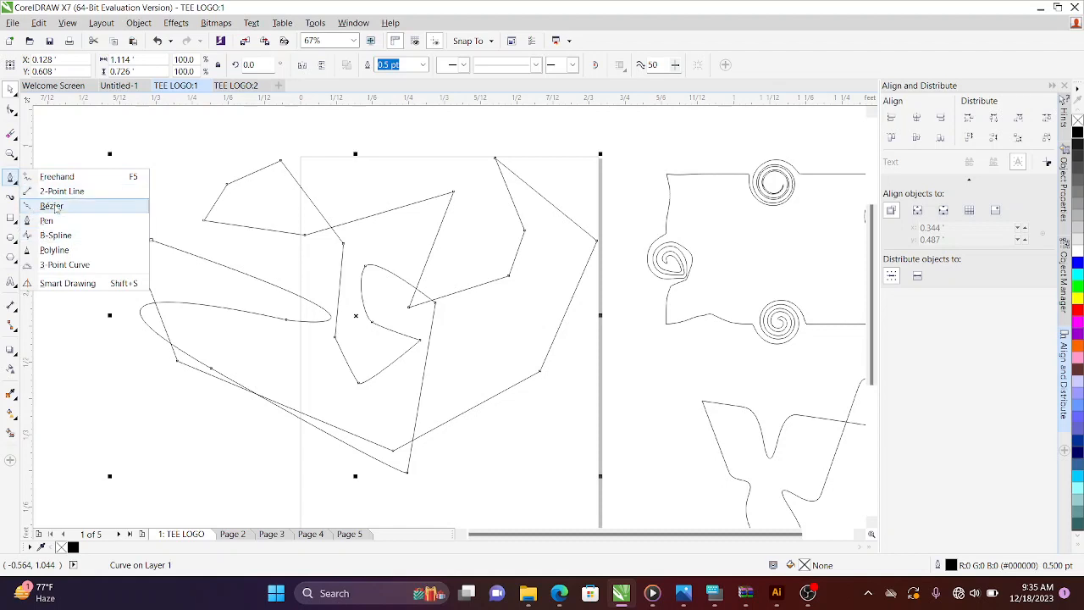
click(52, 237)
click(100, 381)
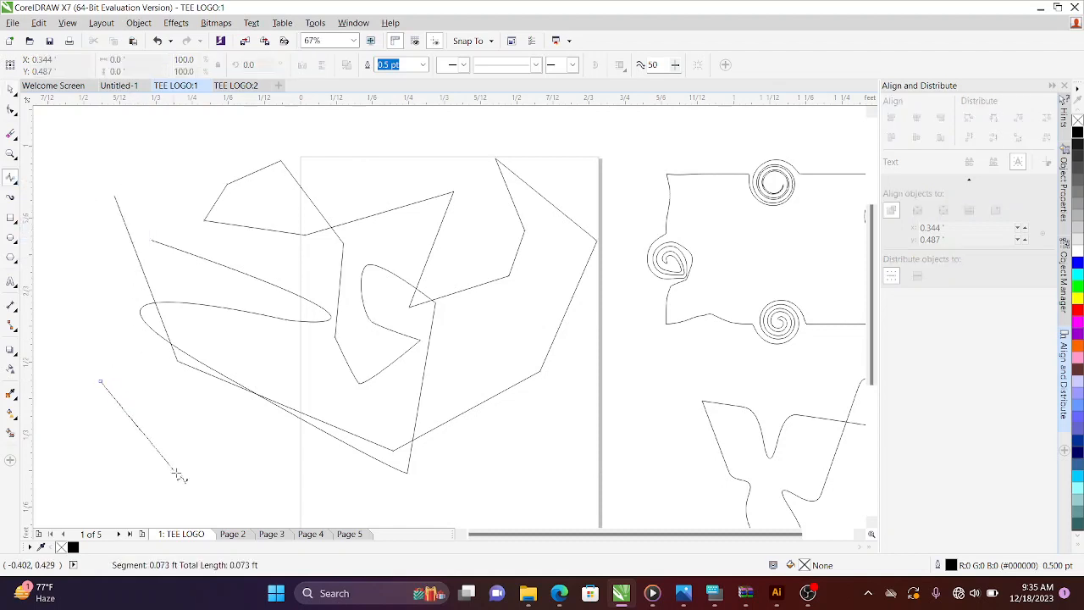
click(182, 478)
click(265, 421)
click(193, 358)
click(105, 311)
click(218, 247)
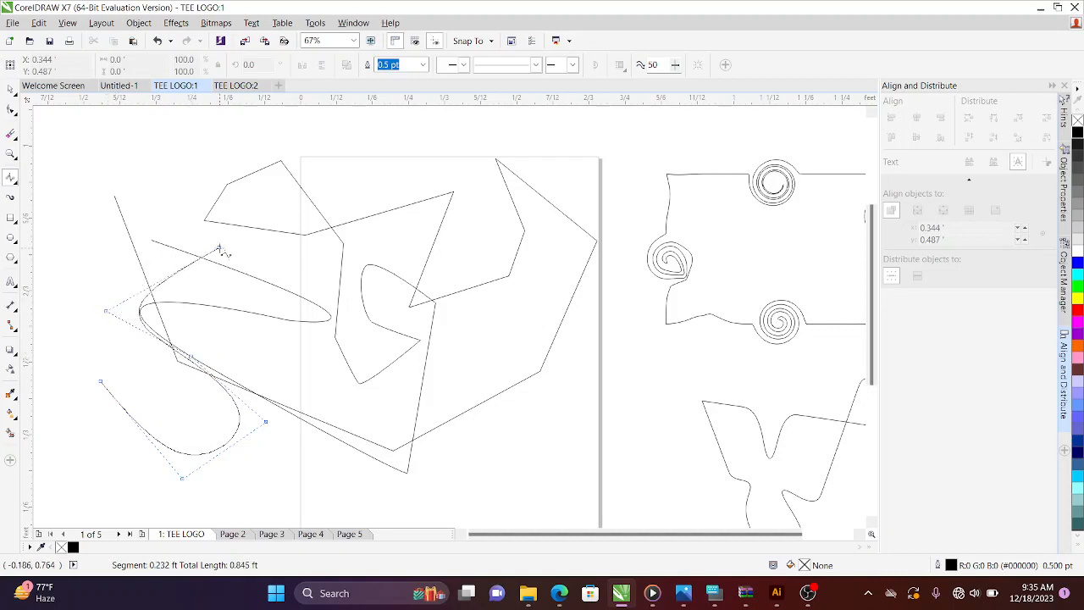
Continue the B-Spline curve through the middle of the page, around its right half and up to the top edge
click(324, 309)
click(380, 359)
click(414, 376)
click(487, 320)
click(456, 245)
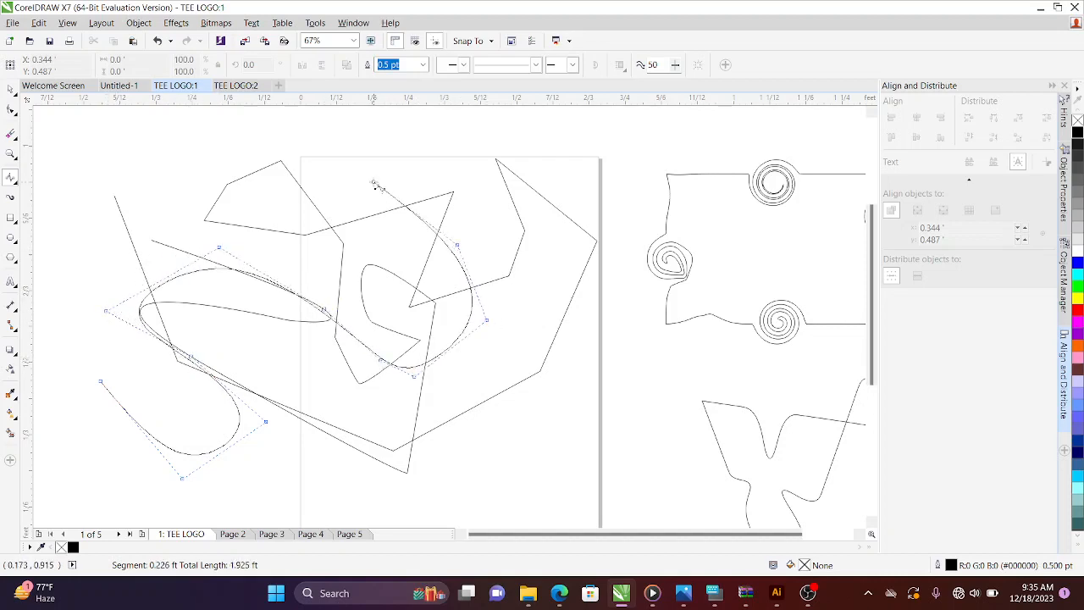
click(370, 182)
click(342, 170)
Carry the B-Spline curve over the page's top and down past its right edge
click(395, 144)
click(424, 140)
click(536, 202)
click(577, 236)
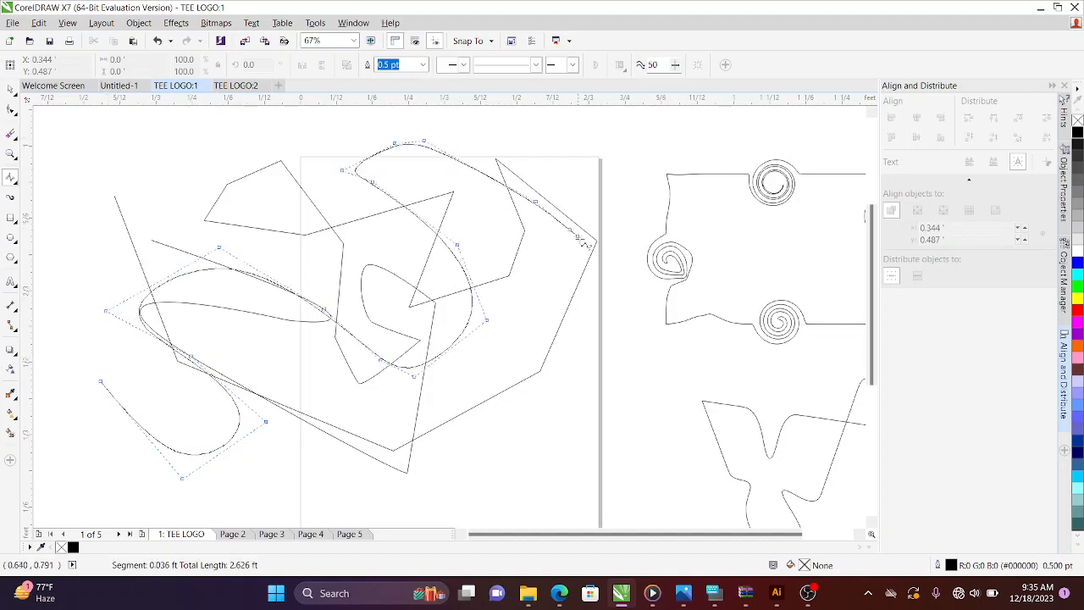
click(634, 281)
click(639, 380)
Bring the B-Spline curve back across the lower page, around its left side and along the bottom of the view
click(531, 400)
click(501, 417)
click(346, 410)
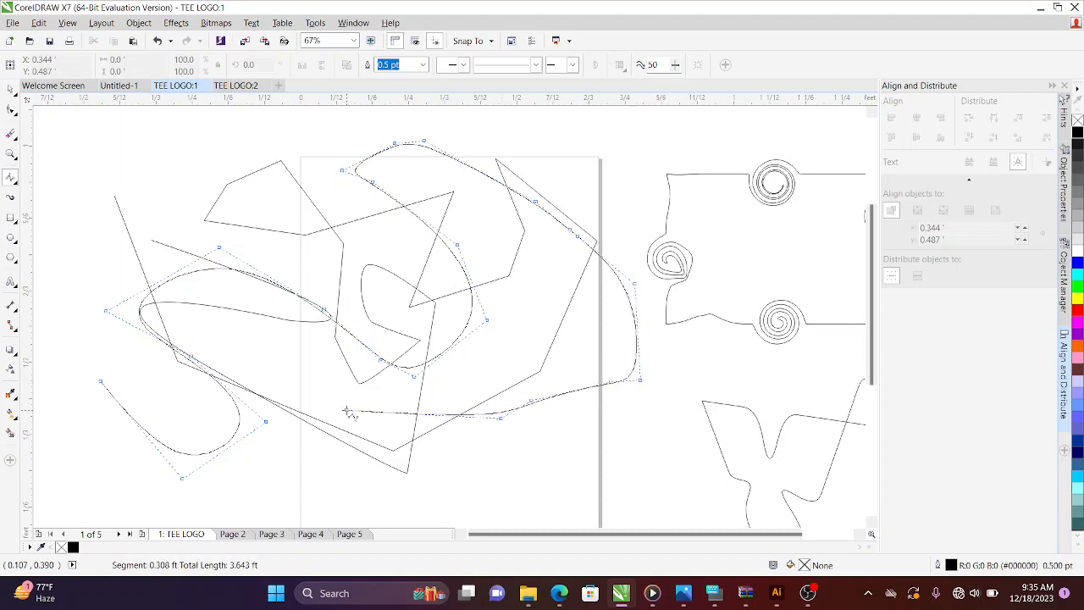
click(241, 342)
click(244, 514)
click(299, 498)
click(409, 518)
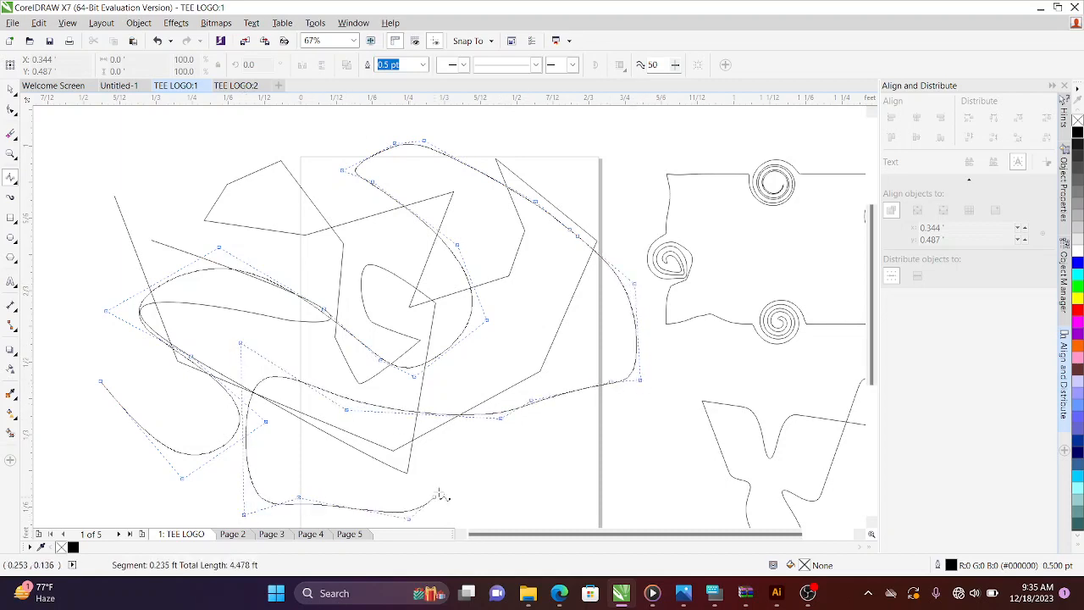
click(440, 488)
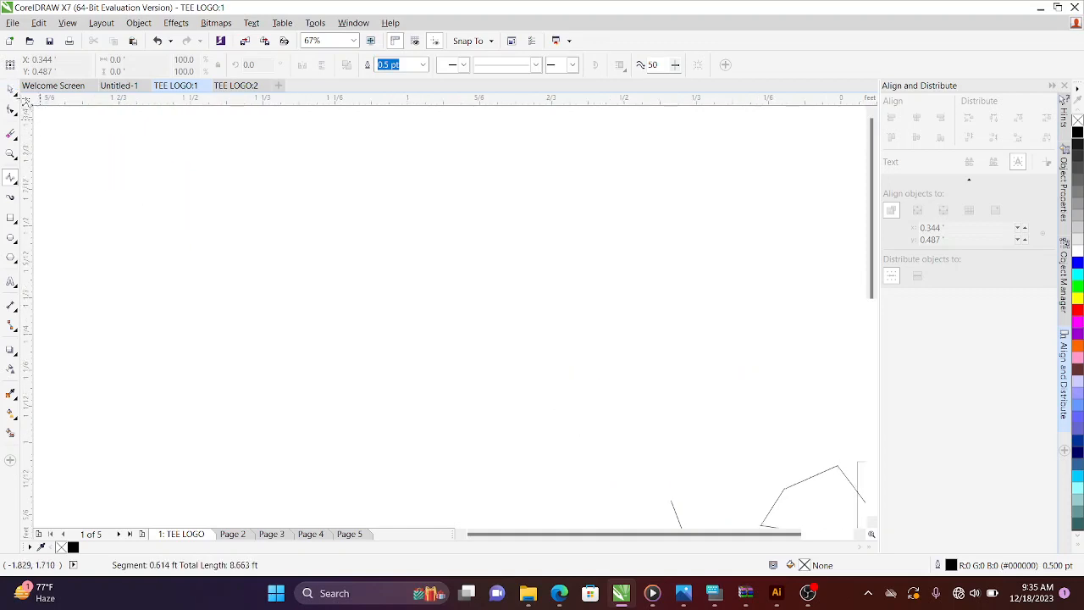
Undo the B-Spline curve and the last Pen segment, return to the Pick tool and clear the selection
click(16, 183)
click(12, 89)
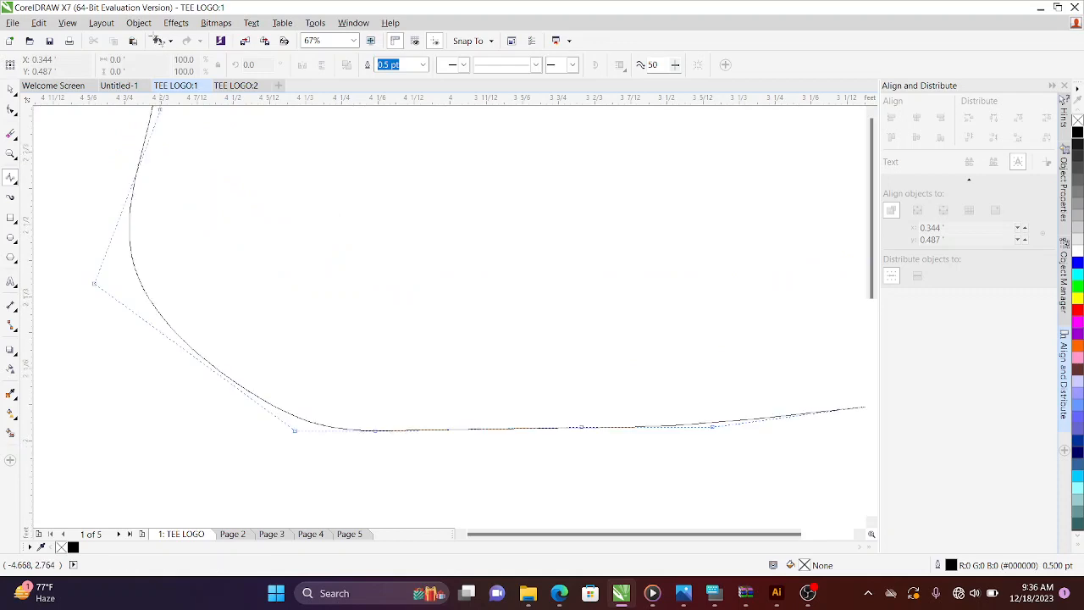
click(157, 41)
click(157, 42)
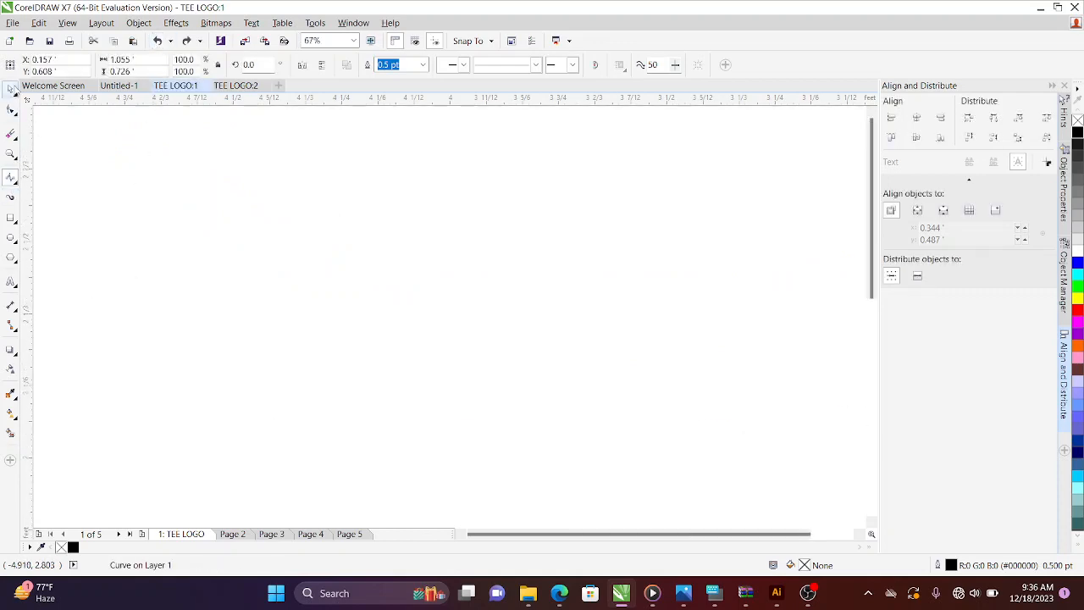
click(10, 88)
drag(774, 535, 818, 536)
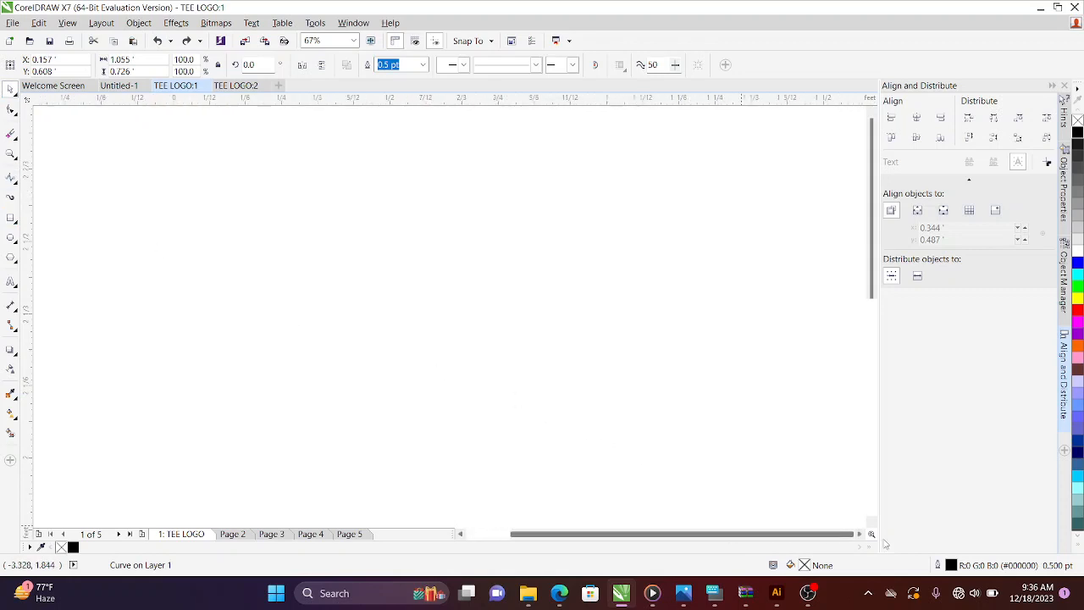
click(181, 265)
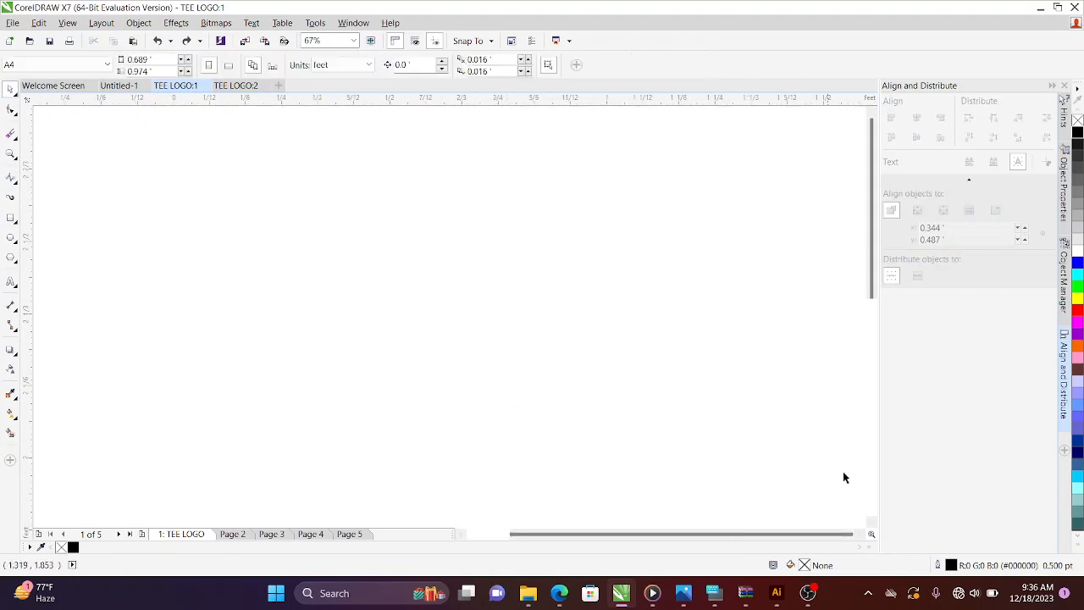
Delete the remaining sample curves on and beside the page, including the rectangle with spiral edges
drag(875, 278, 854, 362)
drag(546, 133, 61, 413)
click(235, 322)
key(Delete)
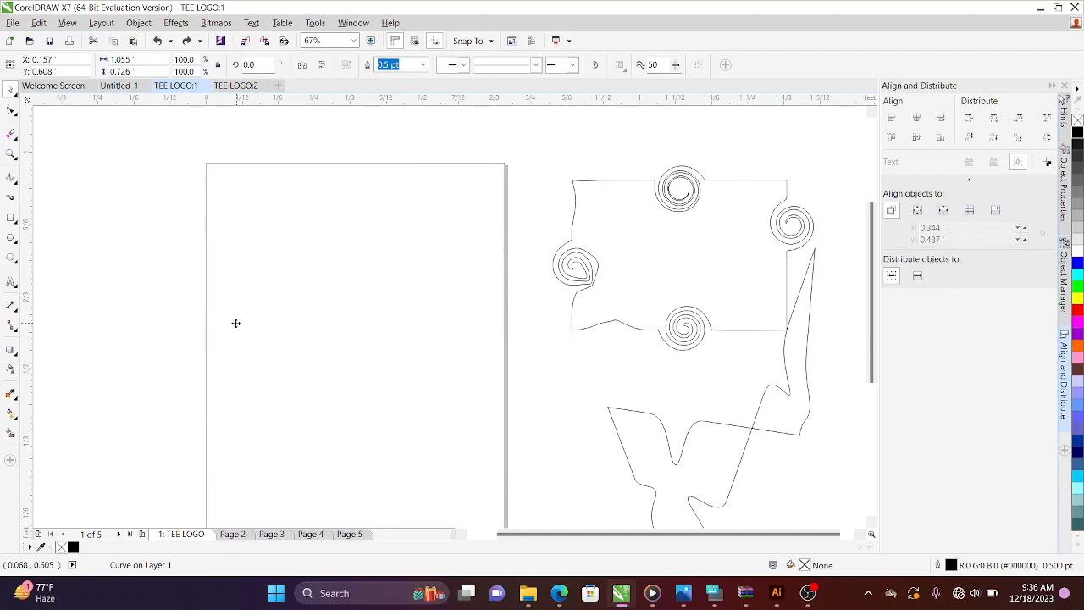
click(585, 244)
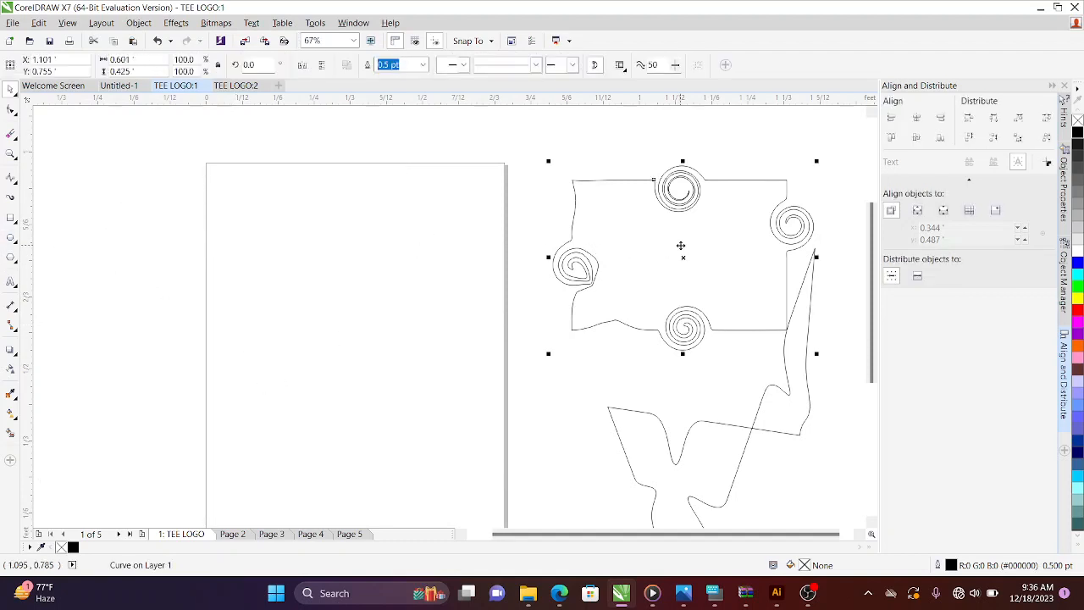
key(Delete)
click(728, 450)
key(Delete)
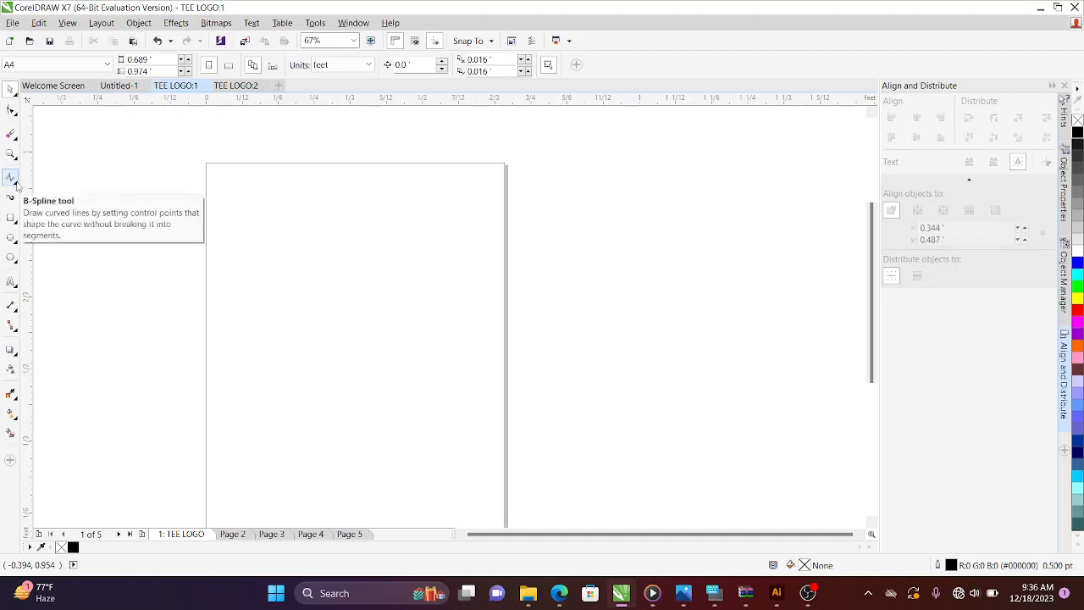
click(16, 184)
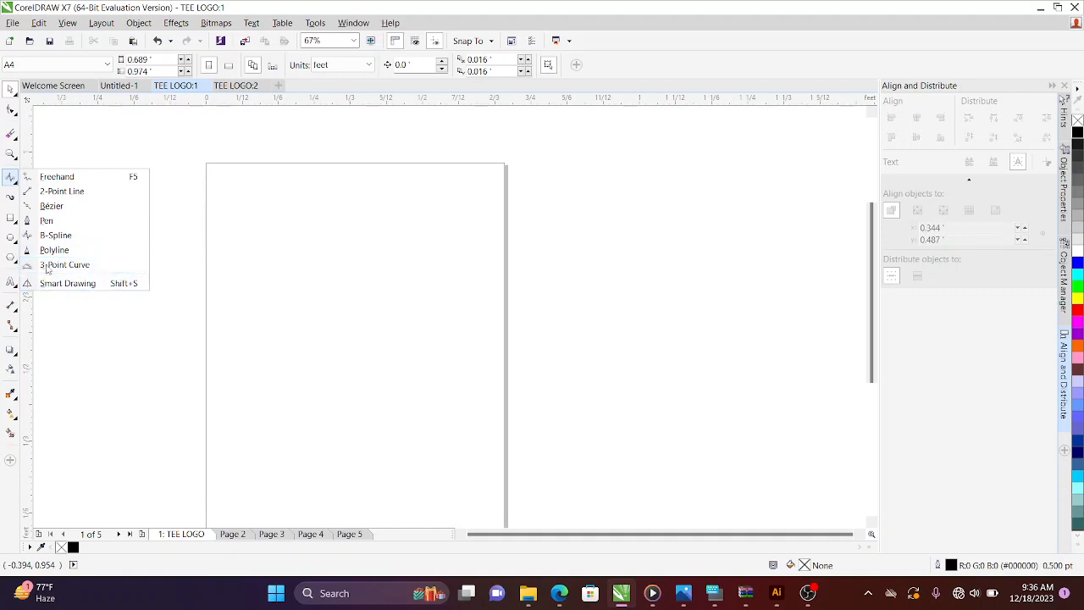
click(88, 251)
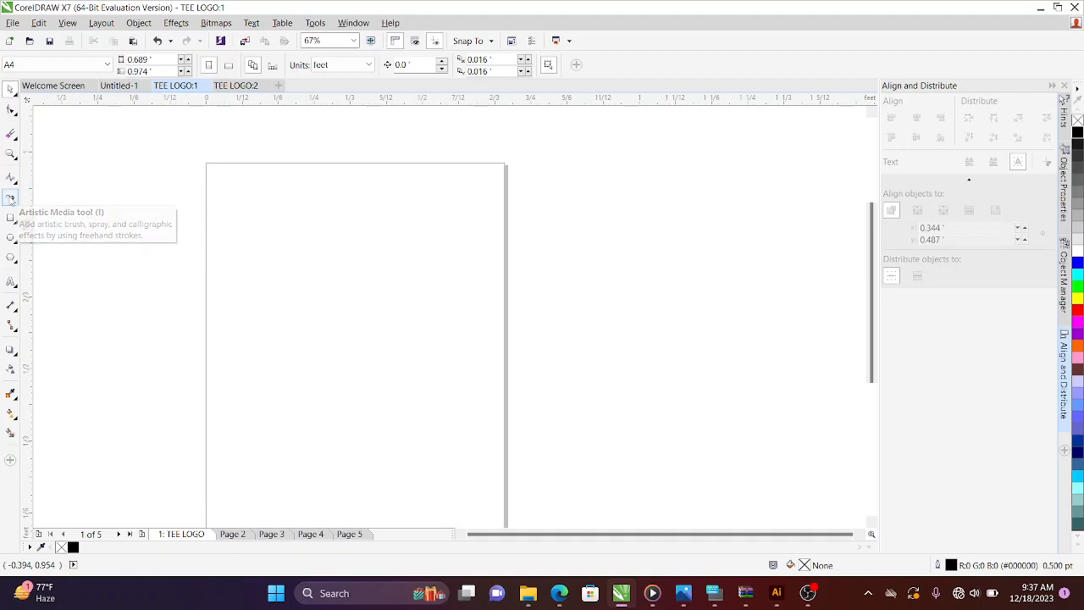
Draw two long curved strokes across the upper page with the Artistic Media tool's preset stroke
click(10, 197)
drag(182, 279, 530, 167)
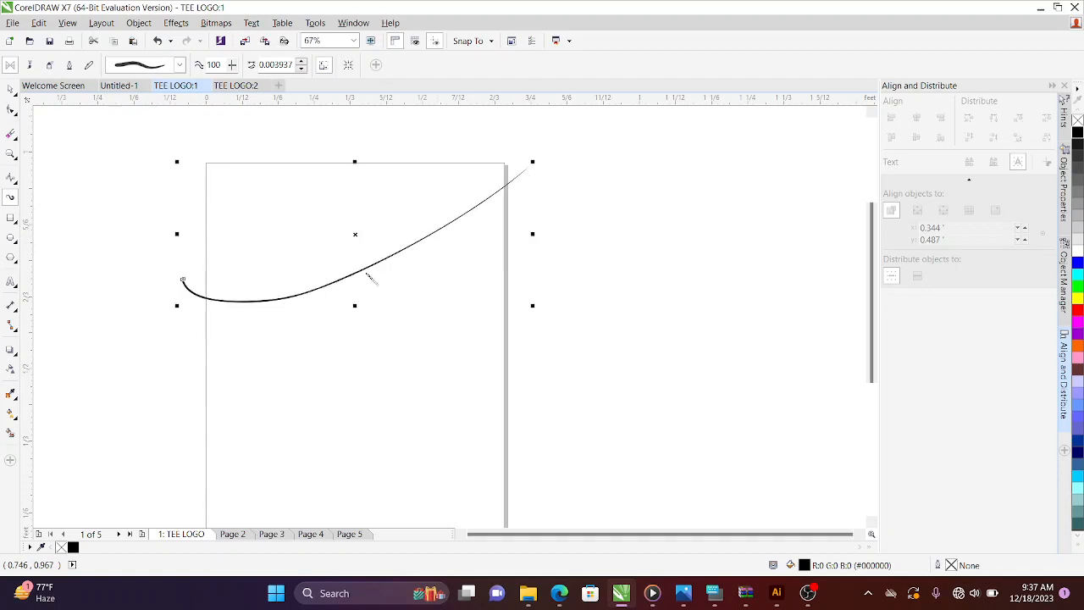
mouse_move(238, 347)
mouse_down()
mouse_move(254, 404)
mouse_move(514, 253)
mouse_up()
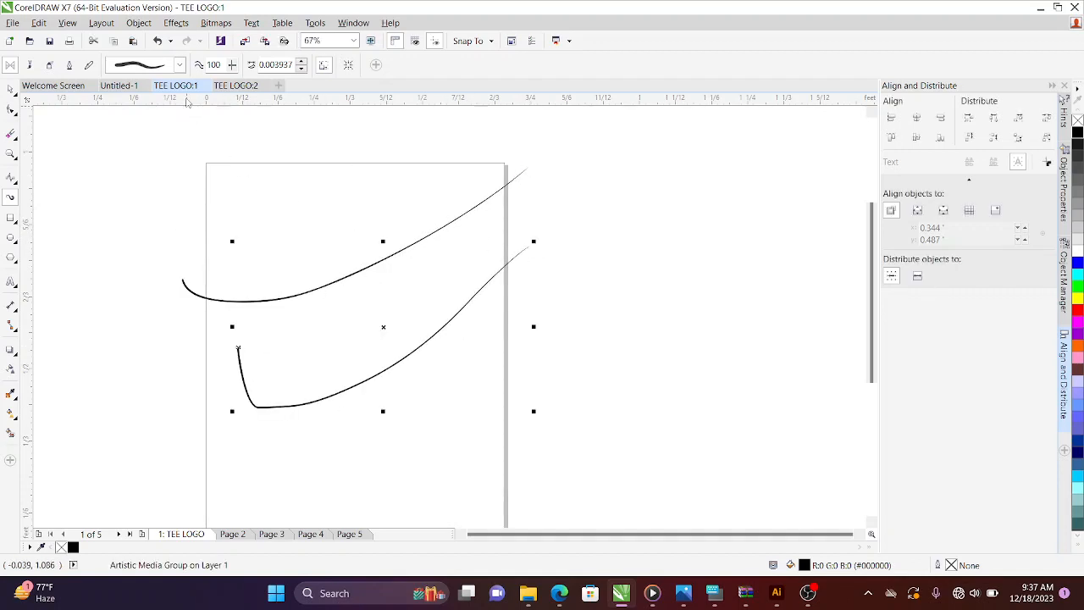
Increase the lower Artistic Media stroke's width to 0.203937
click(179, 65)
click(302, 62)
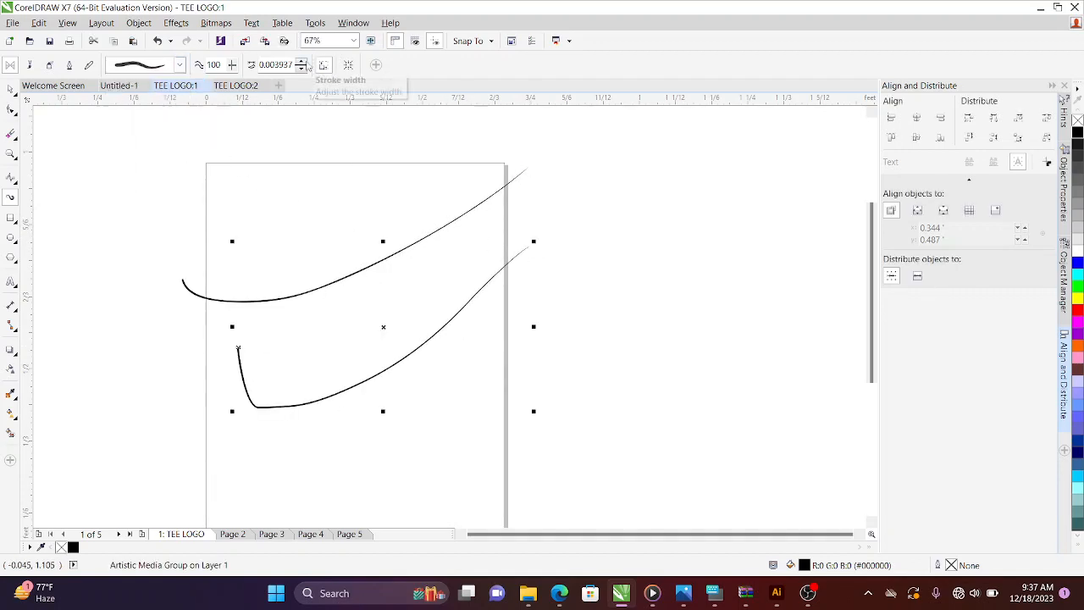
click(302, 61)
click(302, 61)
click(301, 61)
click(302, 61)
click(301, 61)
click(301, 69)
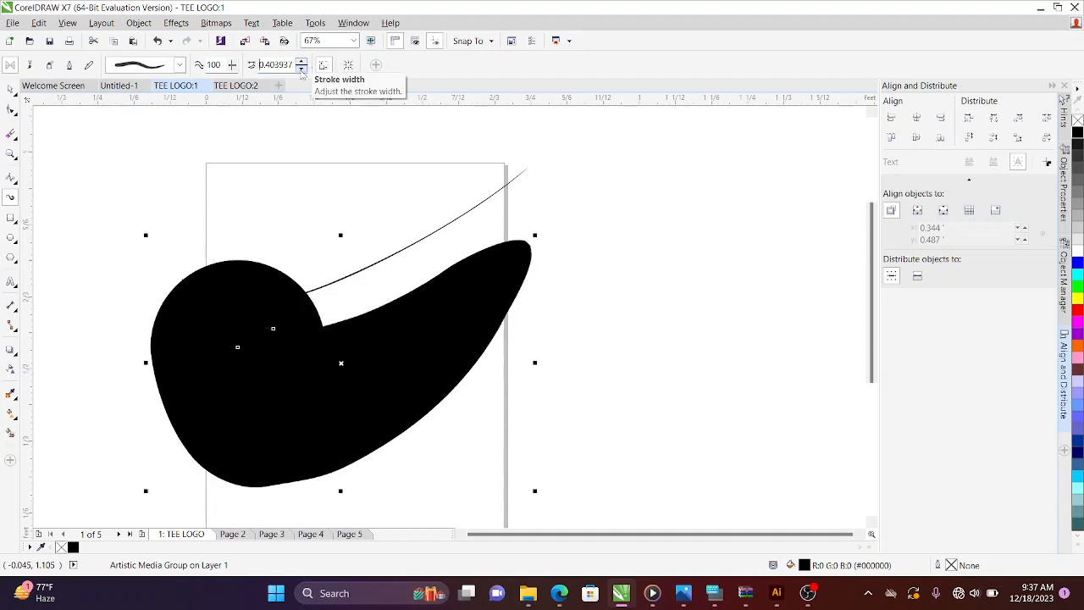
click(301, 69)
click(302, 68)
click(302, 61)
click(301, 61)
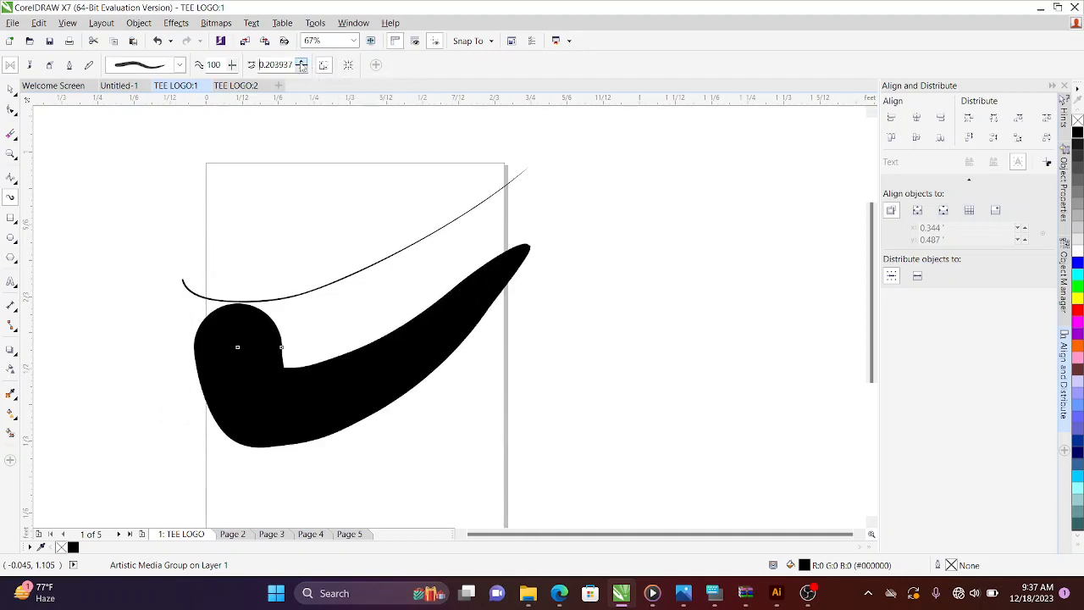
Draw four thick Artistic Media strokes, one at the page's top and three around and beyond its right edge
drag(209, 203, 364, 169)
drag(495, 258, 601, 225)
drag(584, 313, 658, 262)
drag(592, 391, 766, 347)
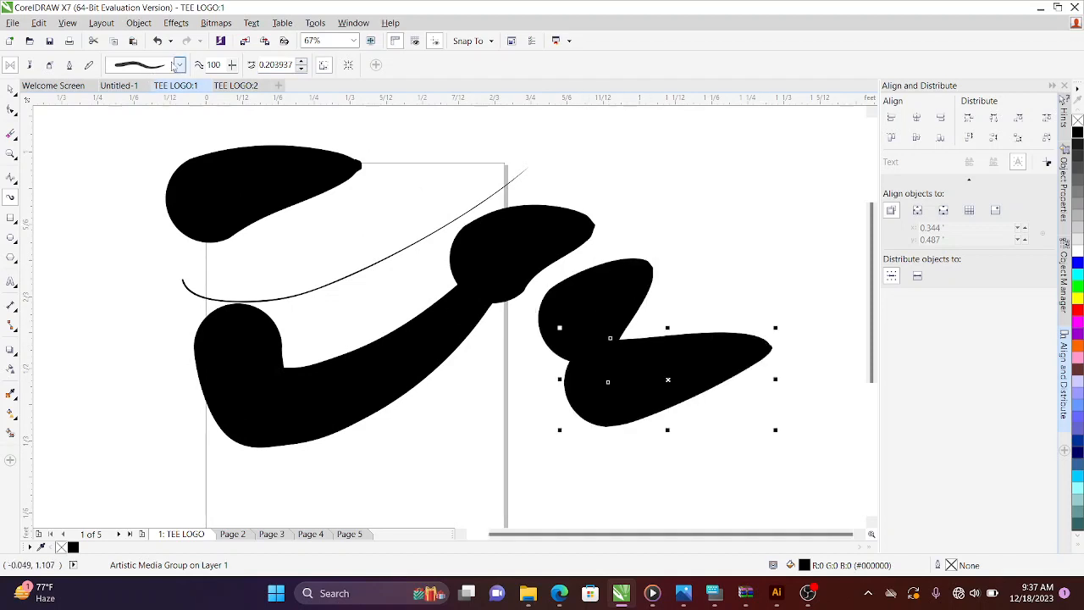
Apply a different preset stroke shape to the last stroke and draw two more, on the lower page and left of it
click(179, 65)
click(157, 117)
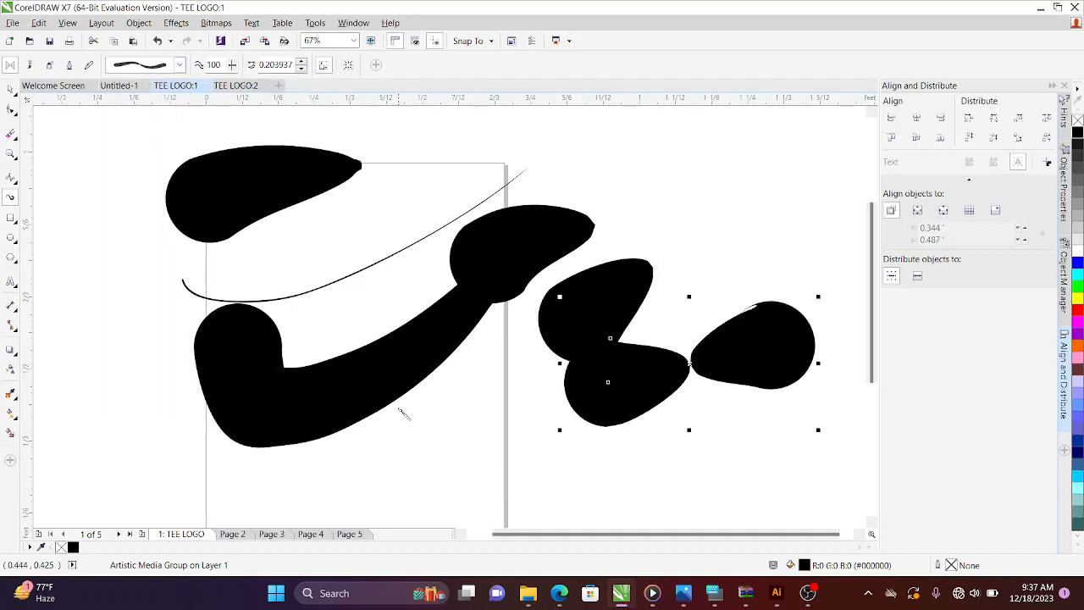
drag(404, 414, 516, 414)
drag(112, 491, 104, 354)
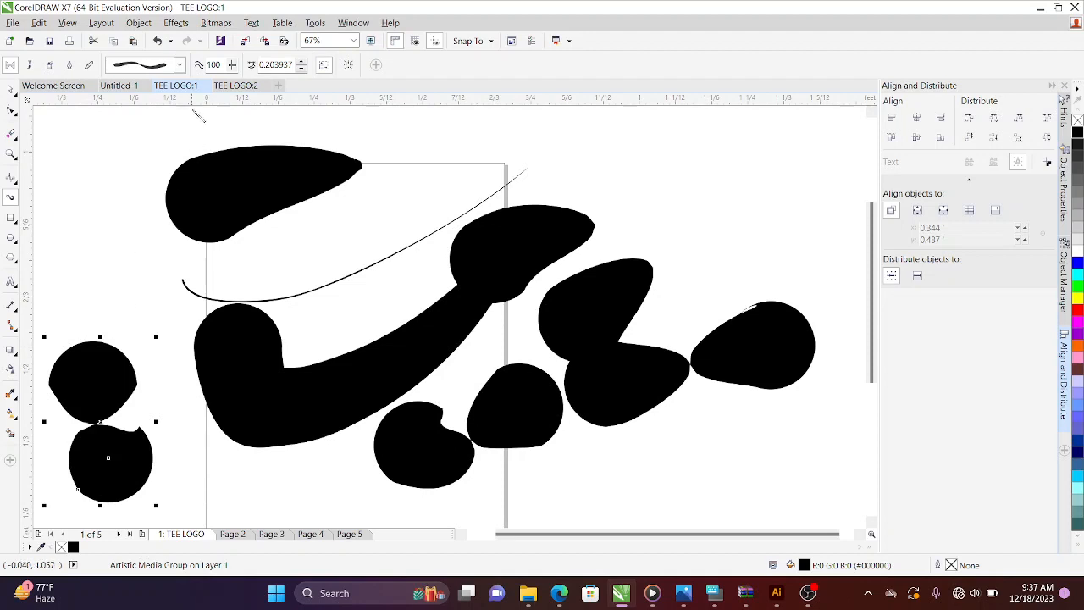
Apply the first preset stroke to the shape left of the page and draw further Artistic Media strokes over the upper page and beyond
click(180, 65)
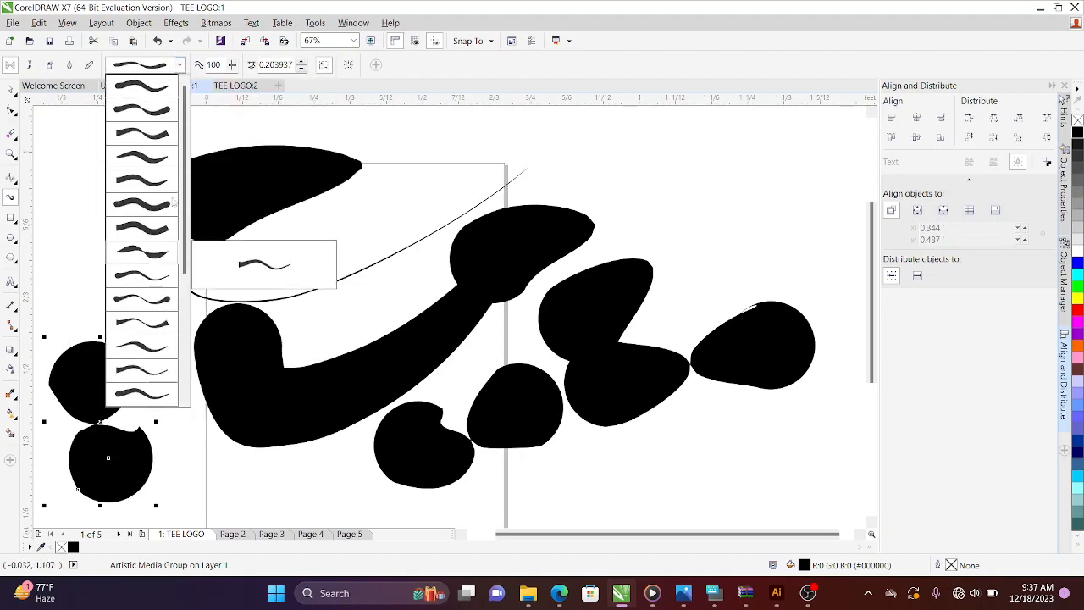
click(142, 86)
drag(447, 176, 752, 187)
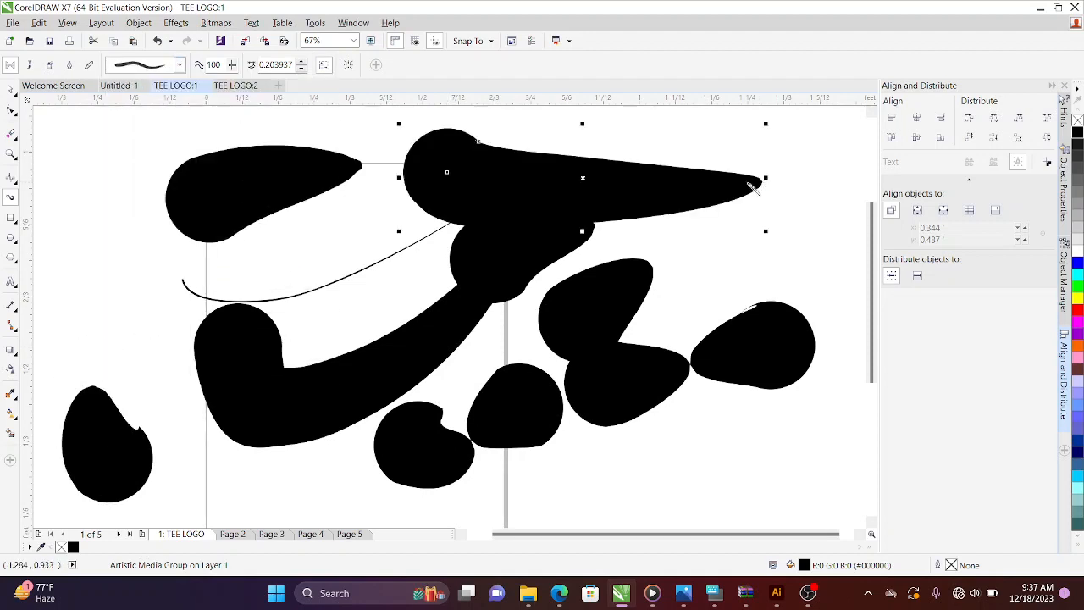
drag(711, 252, 791, 182)
drag(476, 371, 584, 212)
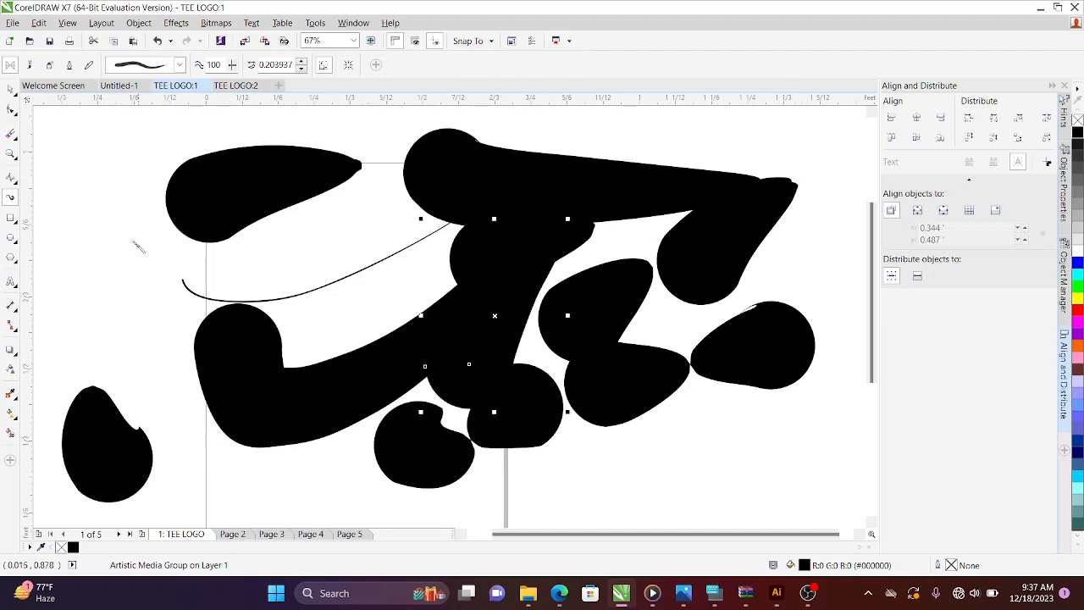
drag(134, 244, 351, 282)
drag(430, 208, 378, 218)
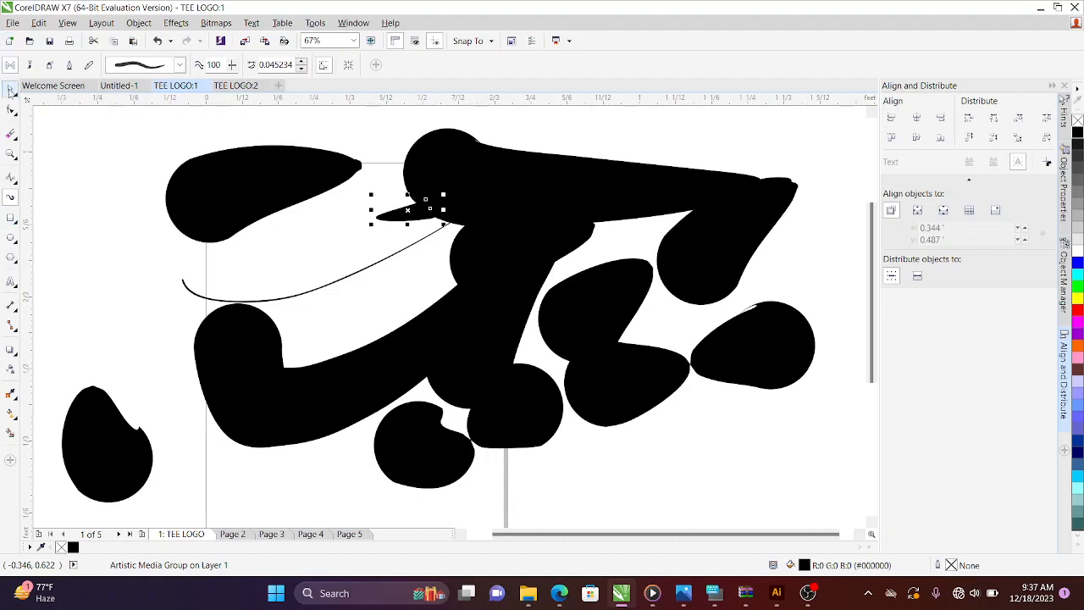
Select and delete all the Artistic Media strokes, including the one left of the page
click(10, 89)
drag(125, 129, 822, 508)
key(Delete)
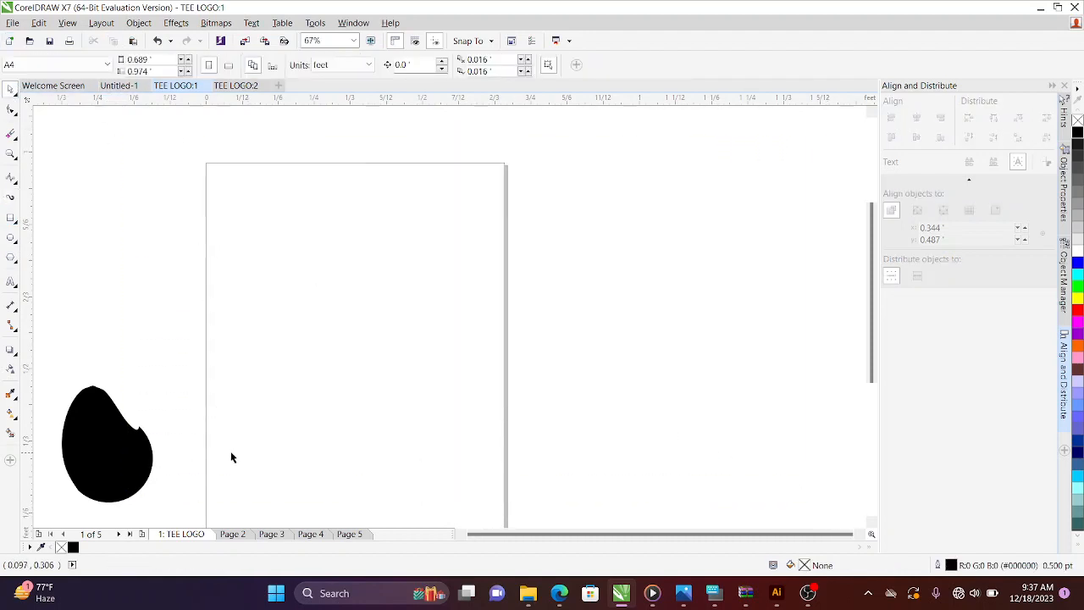
click(131, 449)
key(Delete)
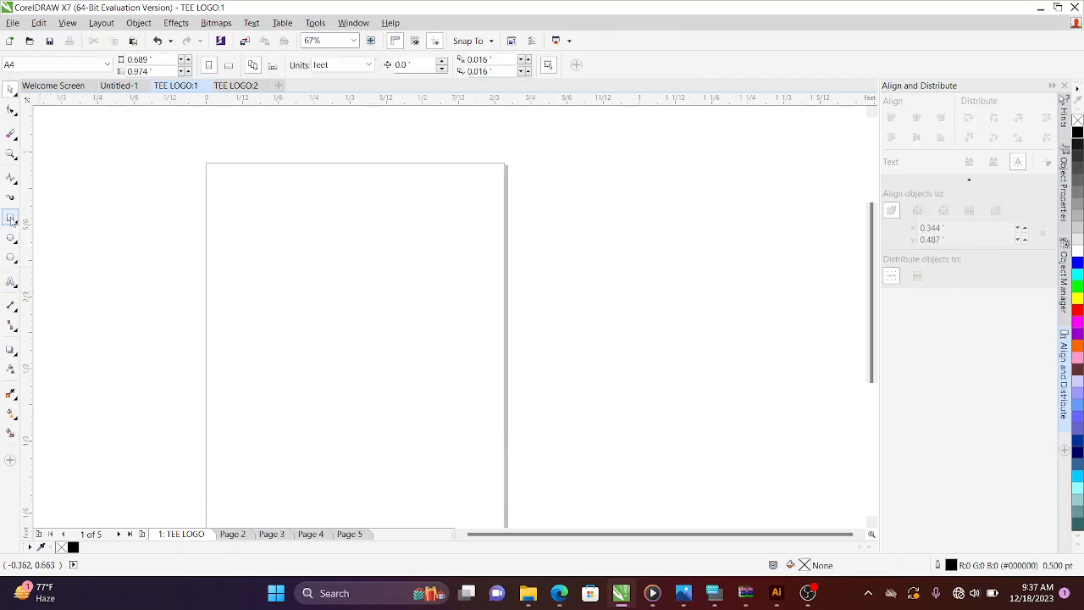
Draw four rectangles with the Rectangle tool, overlapping across the page and its right edge
click(11, 217)
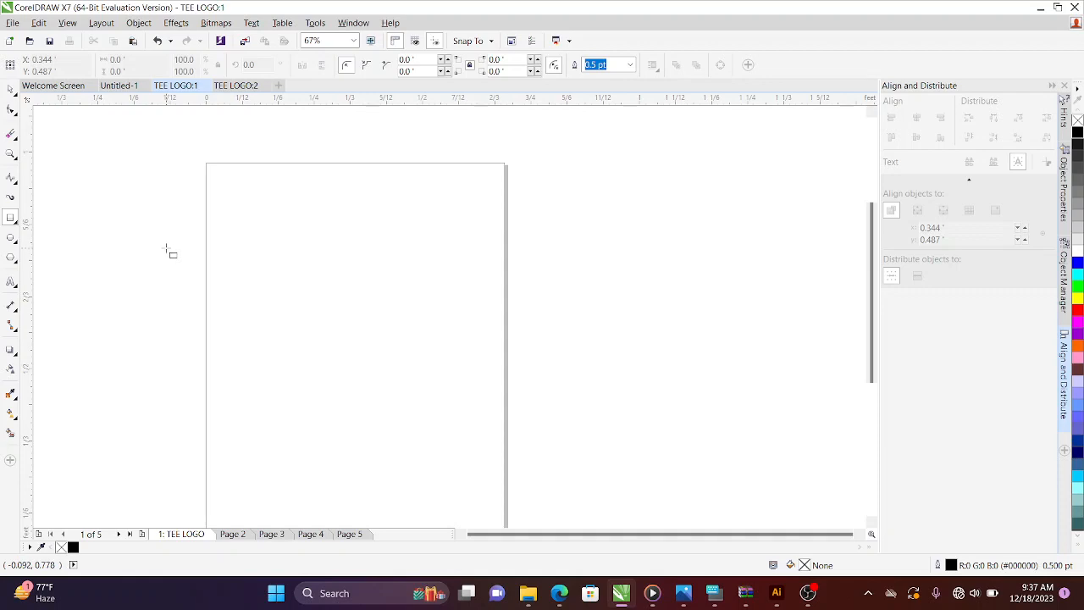
mouse_move(138, 192)
mouse_down()
mouse_move(370, 296)
mouse_move(521, 329)
mouse_up()
drag(204, 360, 427, 521)
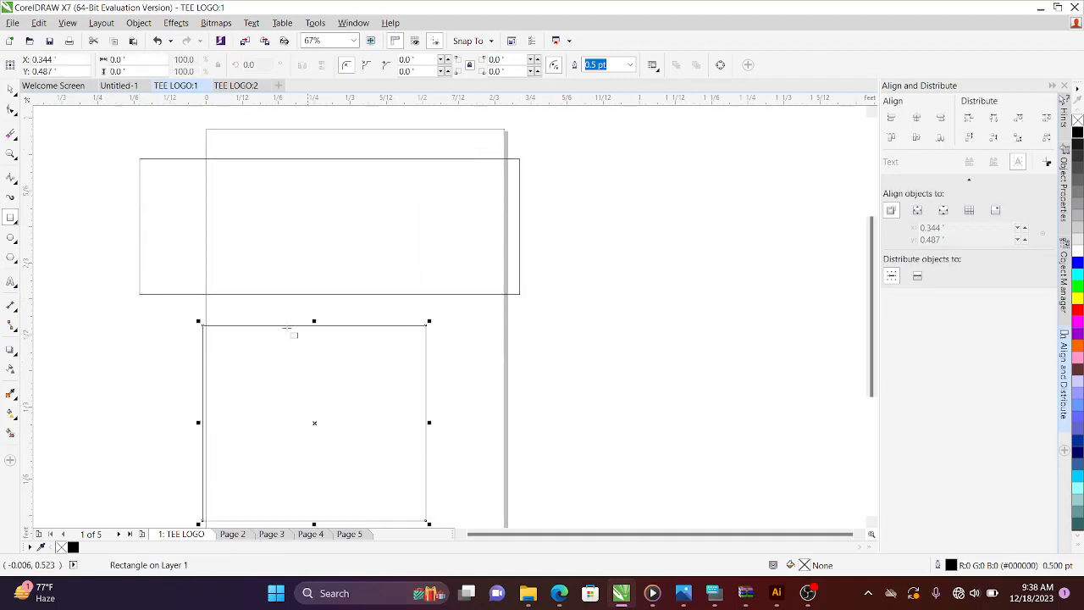
drag(209, 219, 546, 403)
mouse_move(298, 169)
mouse_down()
mouse_move(438, 310)
mouse_move(618, 354)
mouse_up()
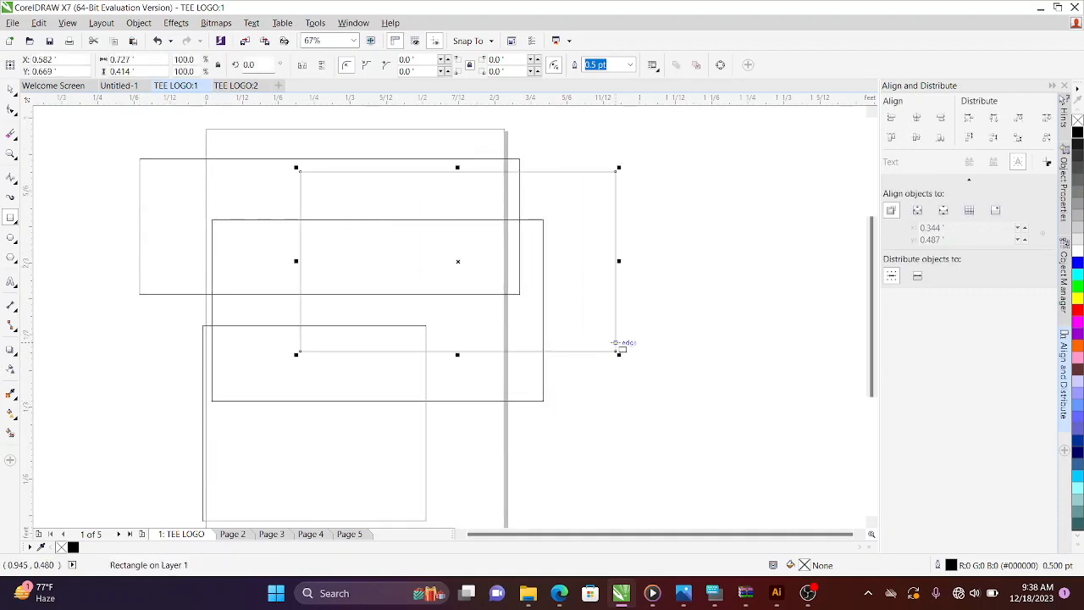
Undo all four drawn rectangles to clear the page
click(157, 41)
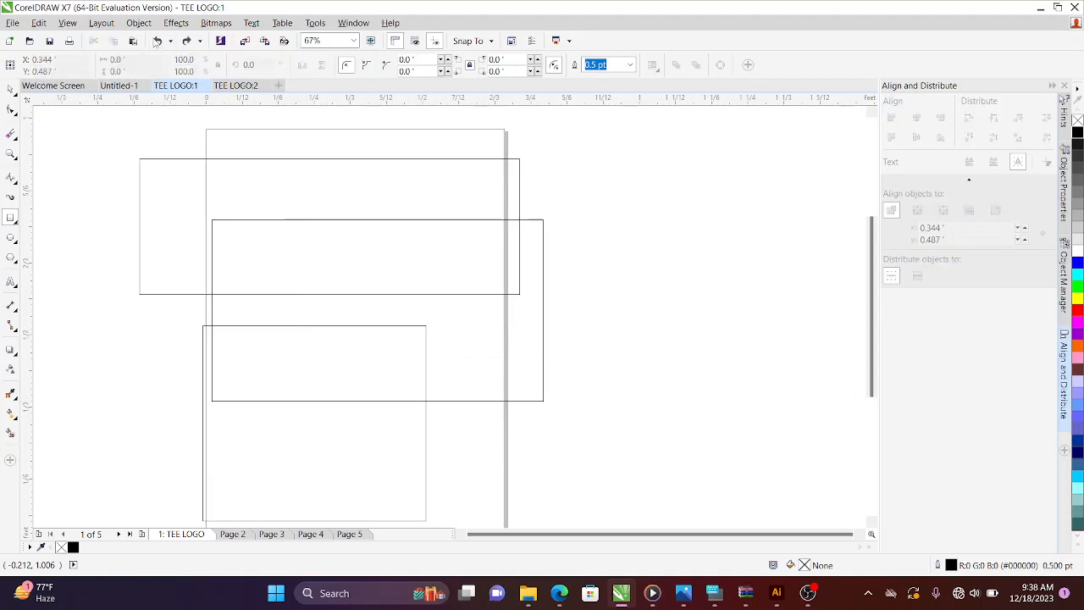
click(157, 41)
click(157, 41)
click(157, 40)
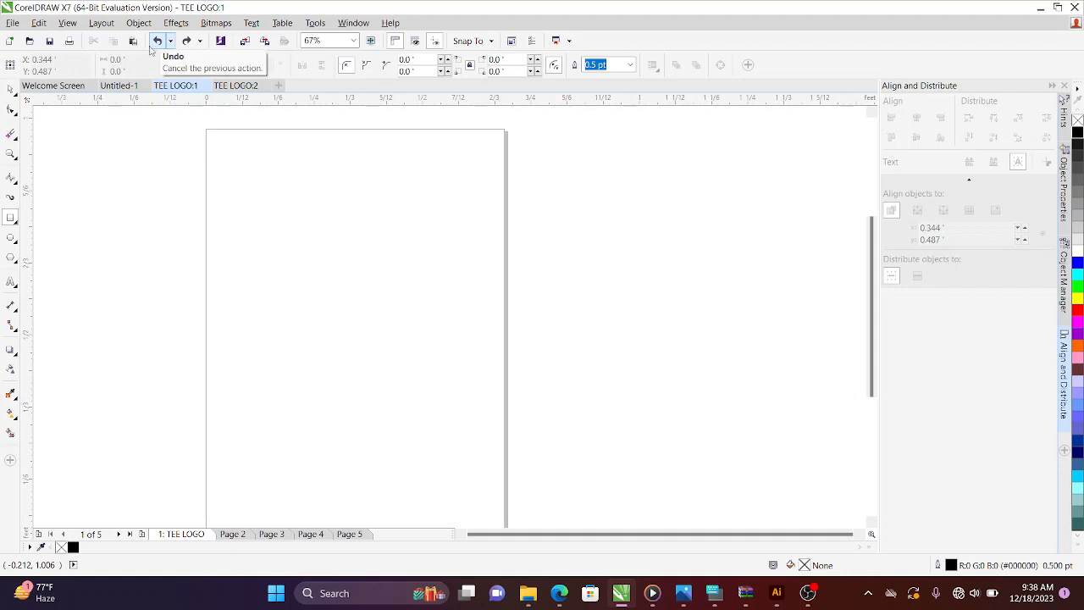
Draw four squares outward from their centres on the upper page, including a small one of 0.159 feet and two about 0.32 feet wide
drag(176, 229, 290, 345)
drag(365, 285, 401, 322)
drag(387, 380, 458, 454)
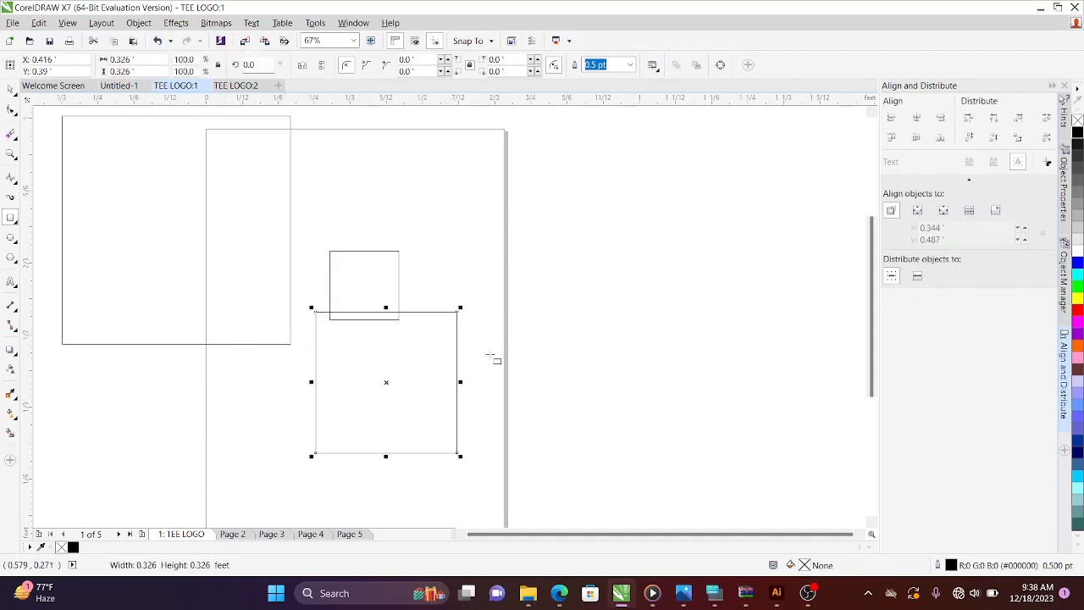
click(501, 248)
drag(501, 248, 568, 305)
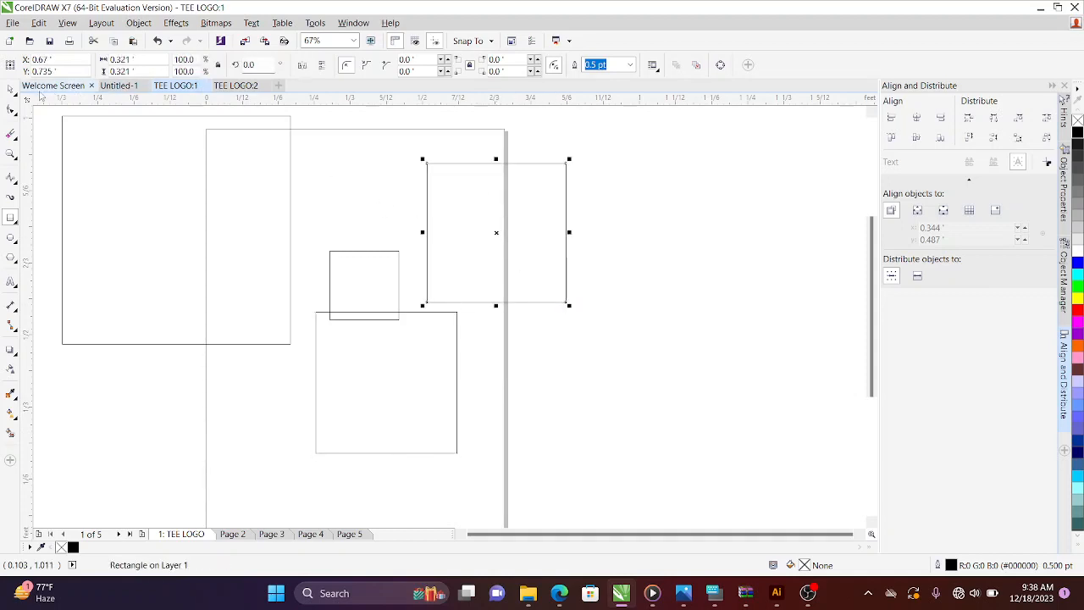
Delete the three larger squares with the Pick tool, keeping only the small one in the middle
click(8, 89)
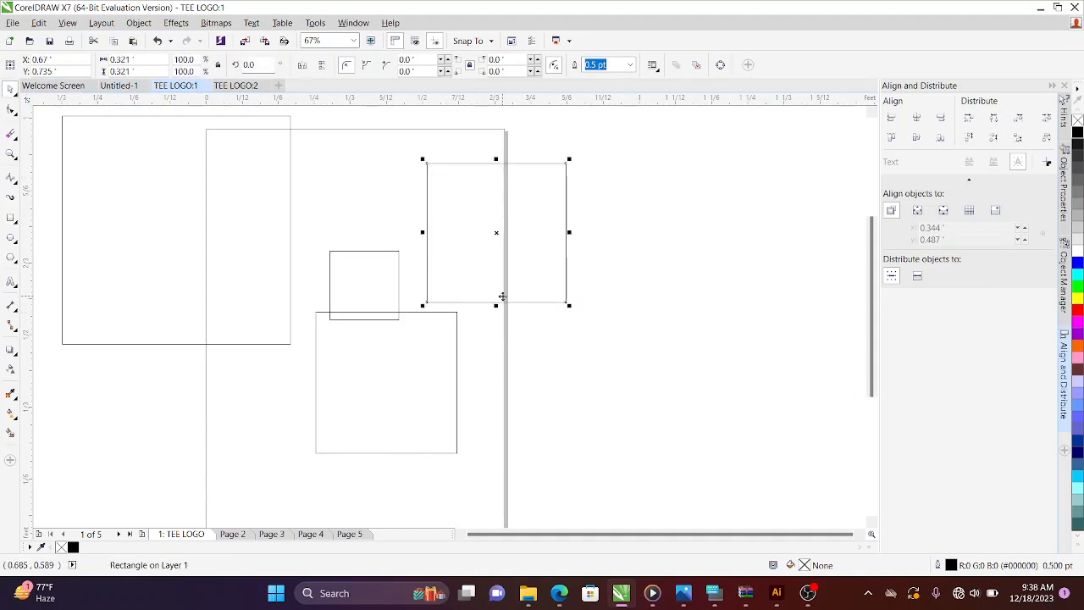
click(395, 363)
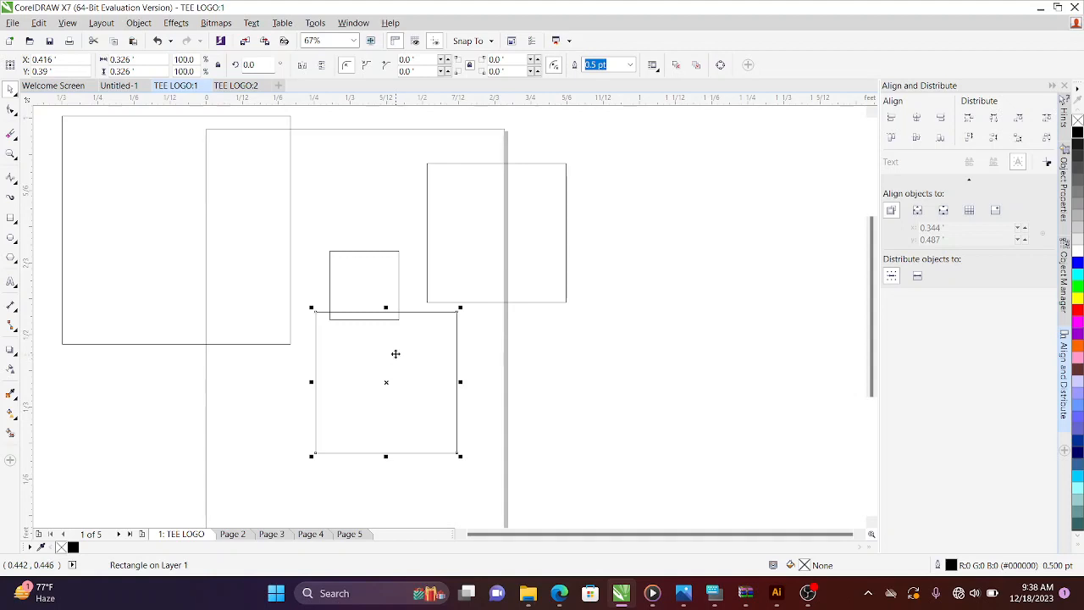
key(Delete)
click(207, 226)
key(Delete)
click(479, 225)
key(Delete)
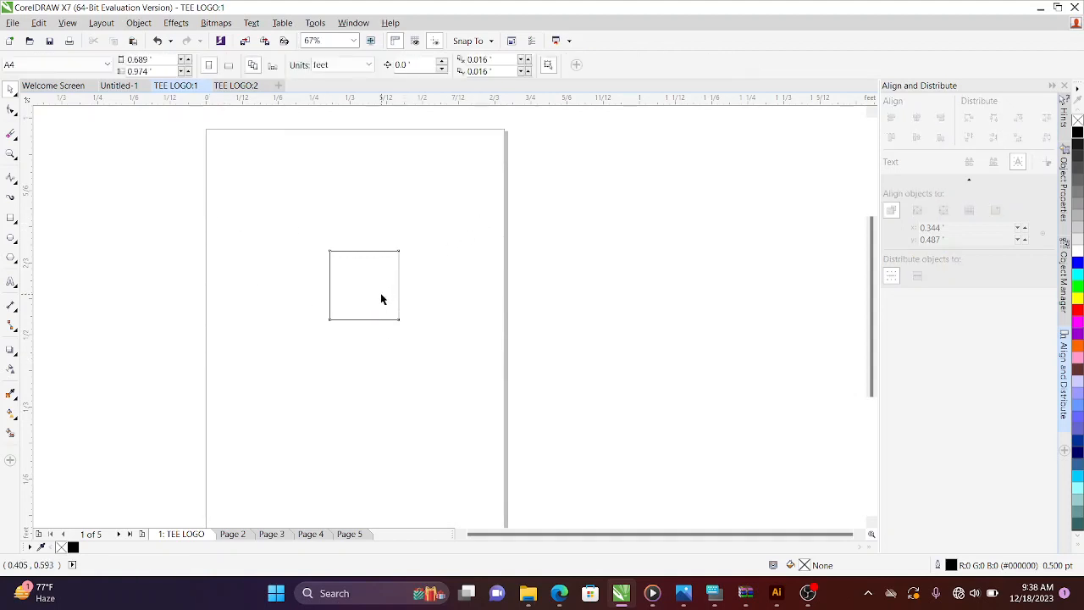
Stretch the small square horizontally to about 0.49 feet wide and undo the stretch
click(383, 295)
drag(404, 285, 549, 298)
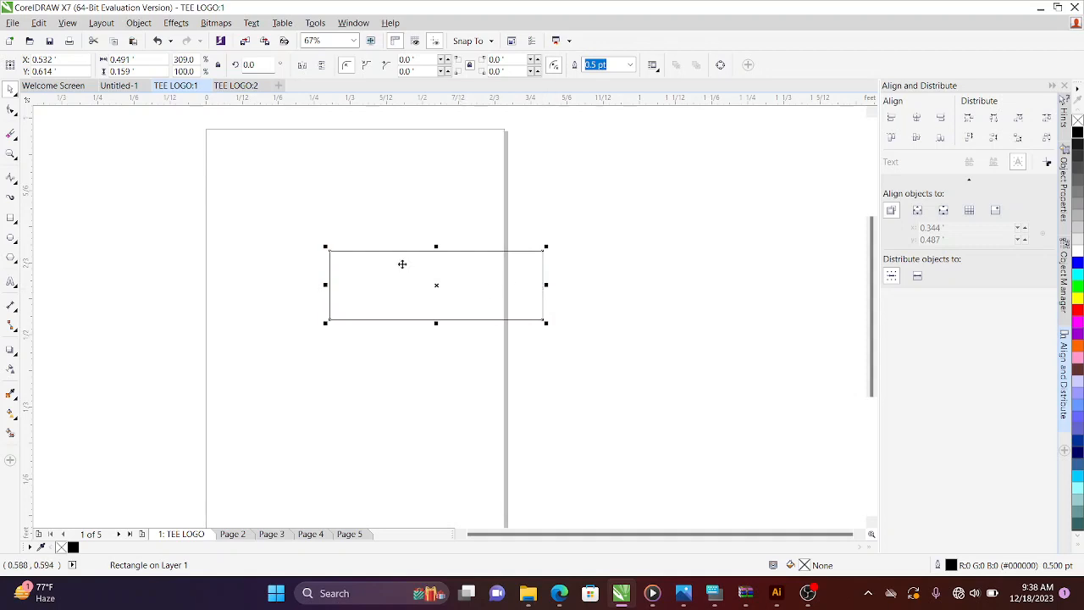
click(156, 41)
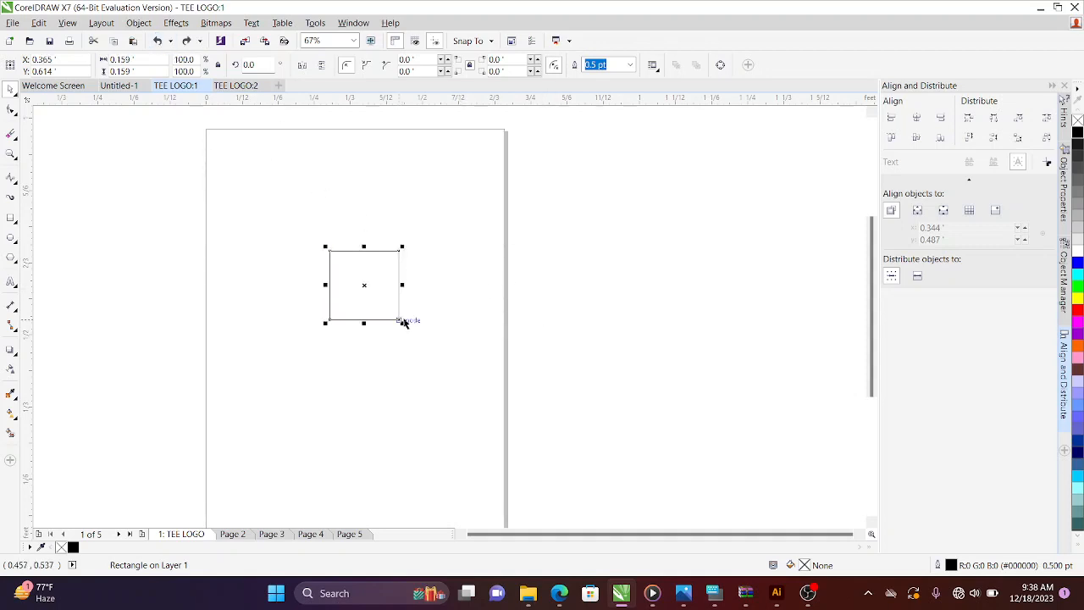
Enlarge the square proportionally from all four corners to about 0.62 feet per side and show its rotation handles
drag(403, 323, 514, 417)
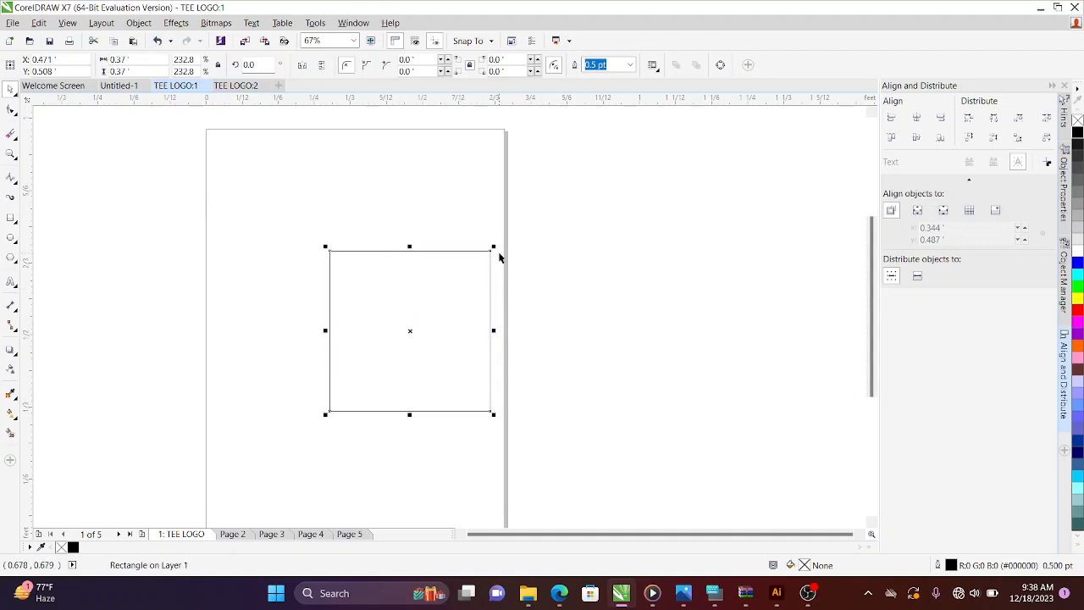
drag(494, 247, 527, 193)
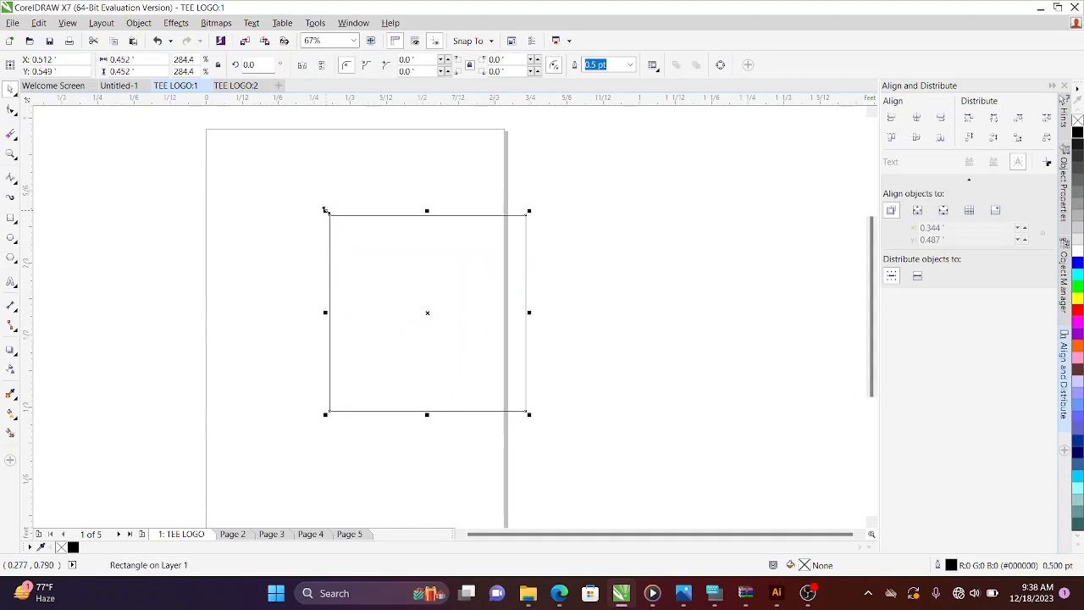
drag(326, 210, 292, 177)
drag(293, 414, 251, 454)
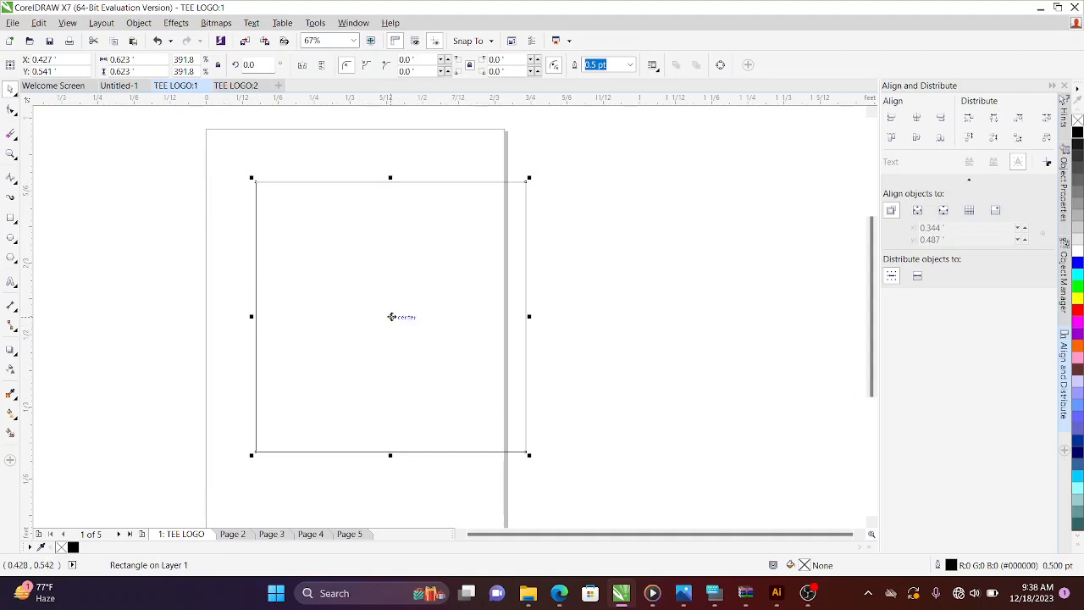
click(391, 316)
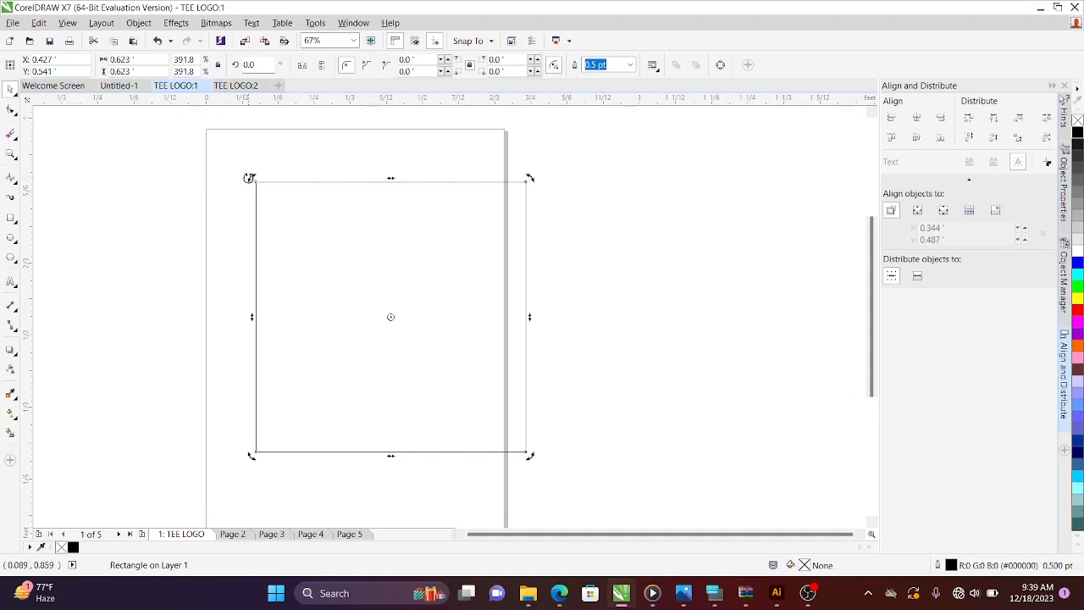
Rotate the square about its centre to about 49.7 degrees and again to about 8.1 degrees
drag(250, 178, 165, 340)
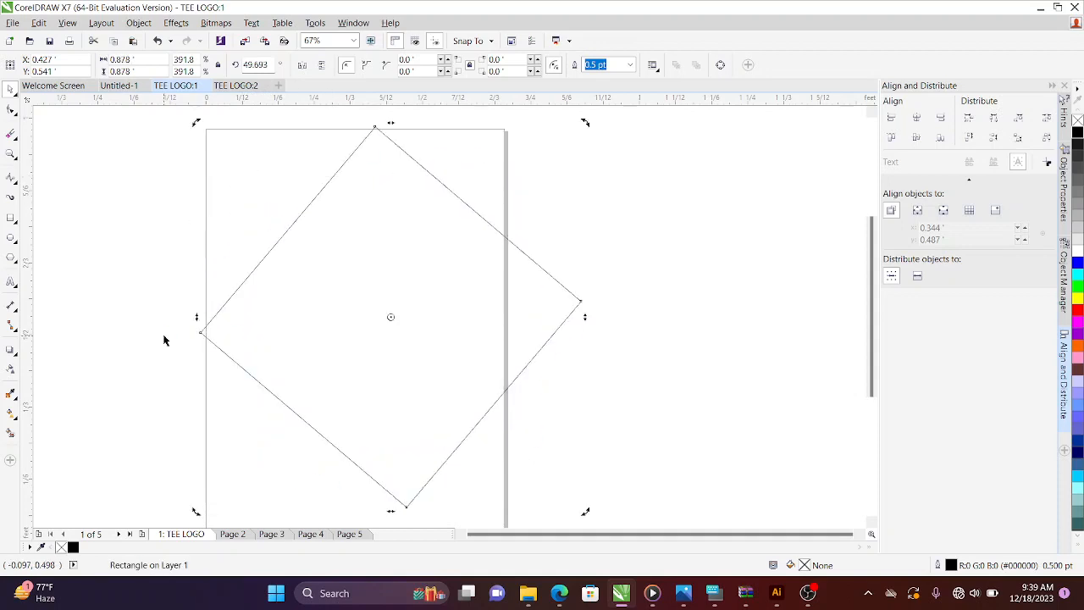
drag(194, 123, 383, 183)
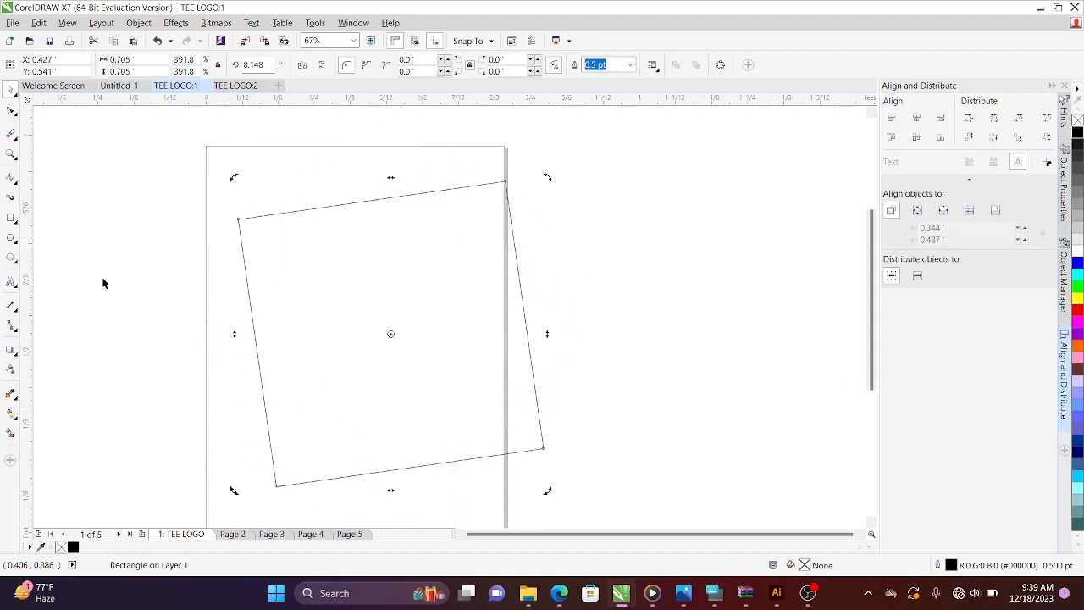
Draw six ellipses of varied proportions around the square, including ones about 0.407 by 0.289 feet and 0.851 by 0.752 feet
click(11, 238)
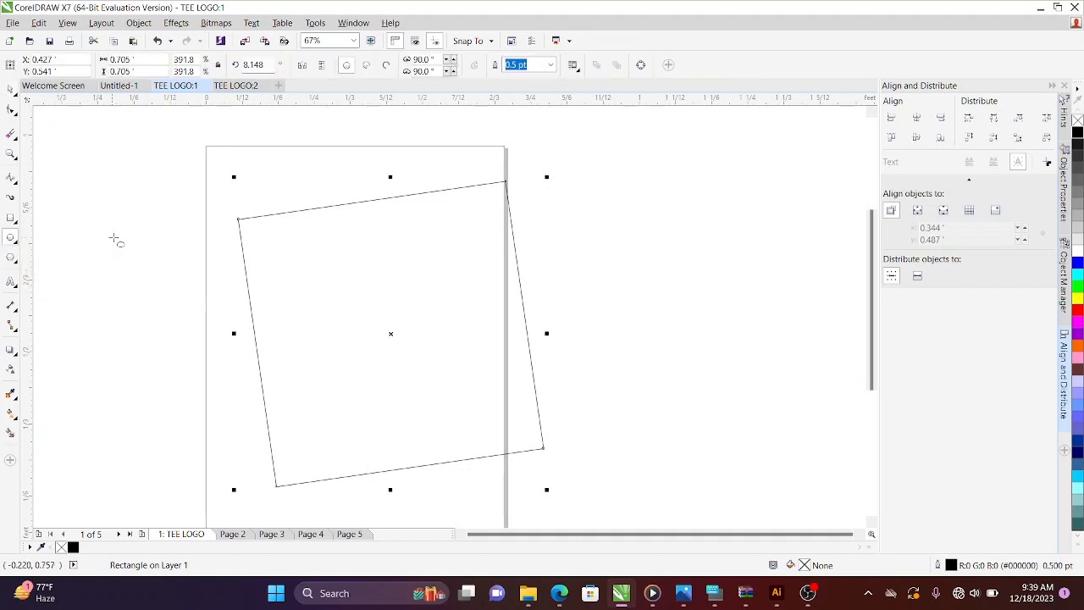
drag(174, 237, 376, 464)
drag(472, 286, 648, 413)
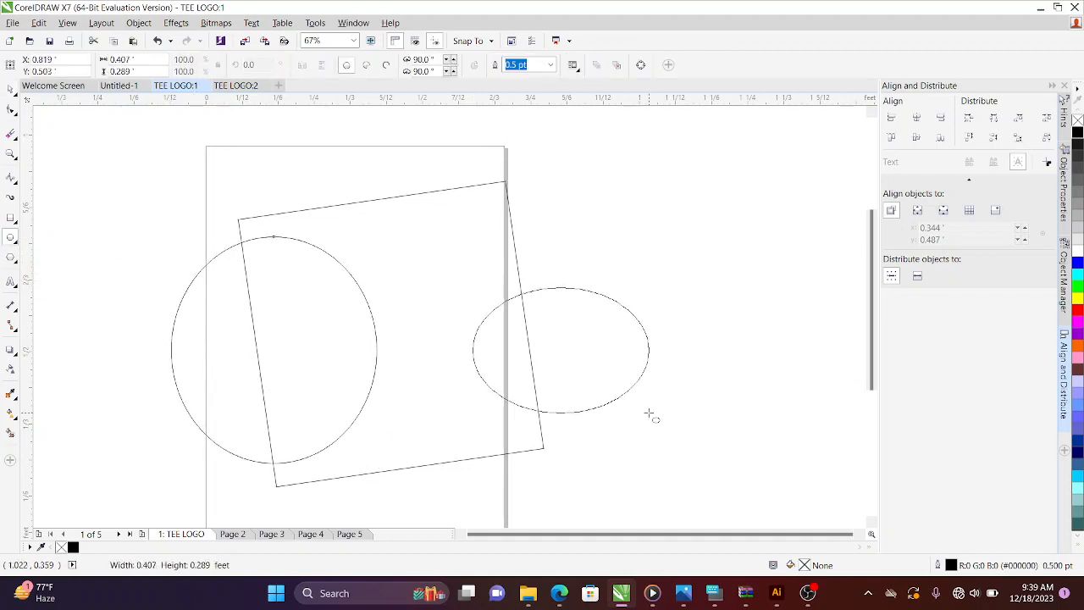
mouse_move(535, 163)
mouse_down()
mouse_move(702, 245)
mouse_move(748, 222)
mouse_move(743, 209)
mouse_up()
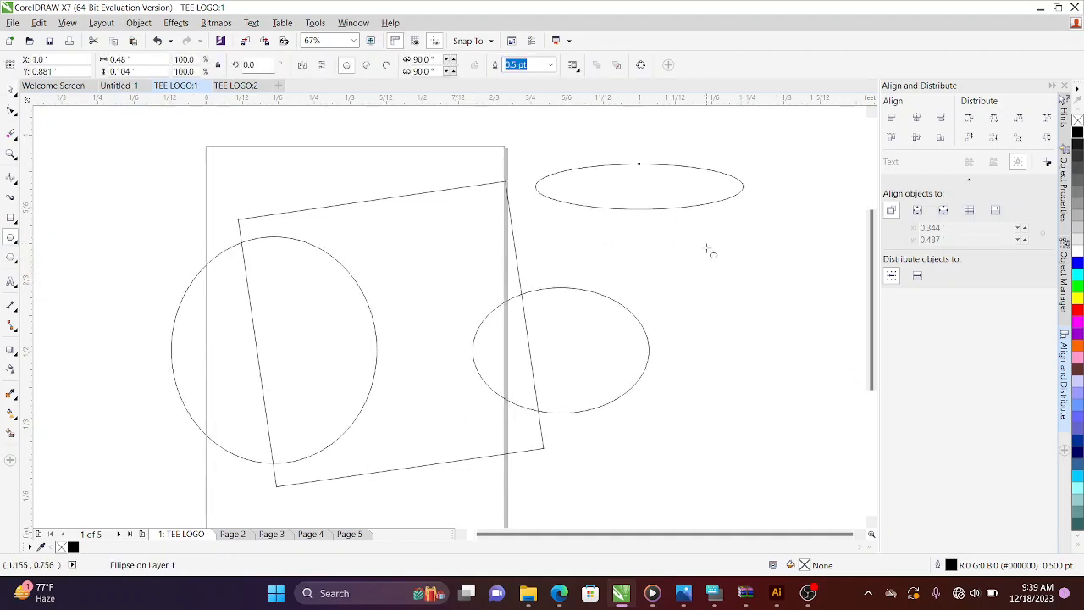
mouse_move(706, 241)
mouse_down()
mouse_move(825, 443)
mouse_move(841, 416)
mouse_up()
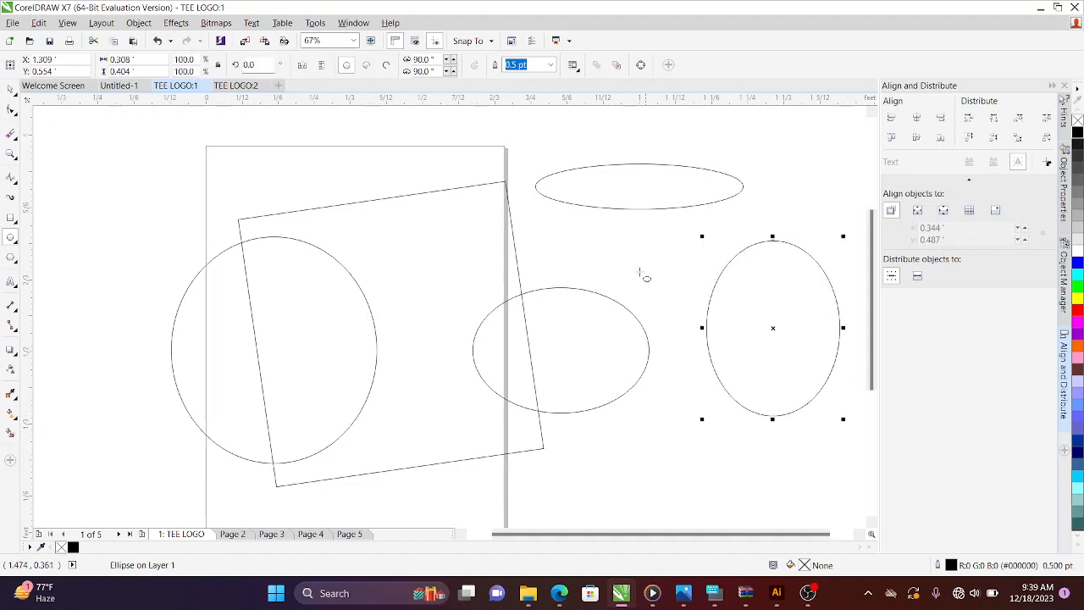
drag(301, 183, 551, 204)
drag(166, 194, 536, 489)
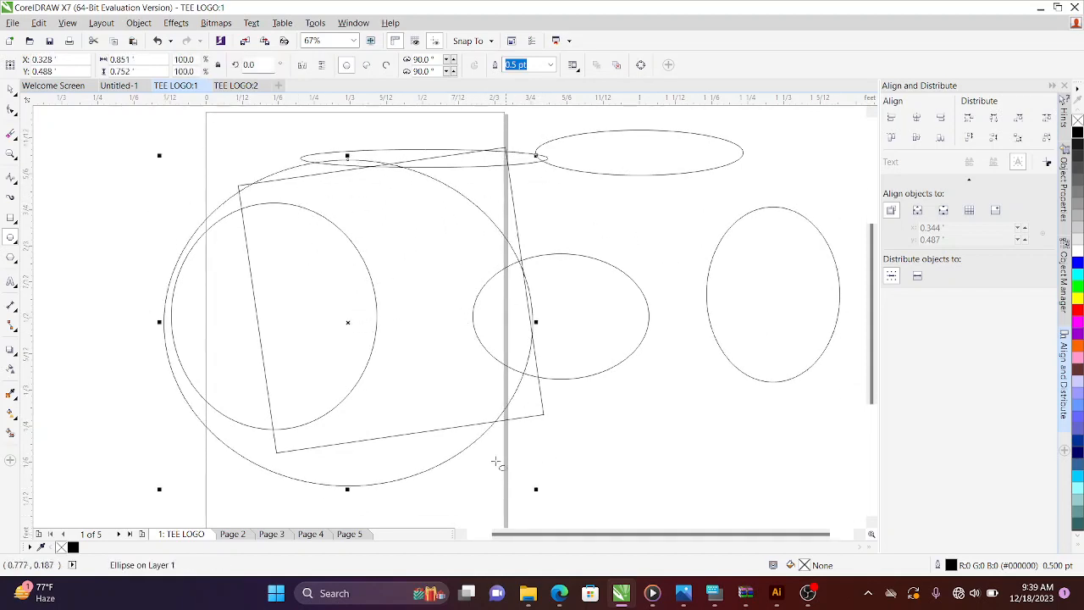
Undo all six ellipses and the square's last rotation
click(155, 43)
click(155, 43)
click(156, 42)
click(156, 43)
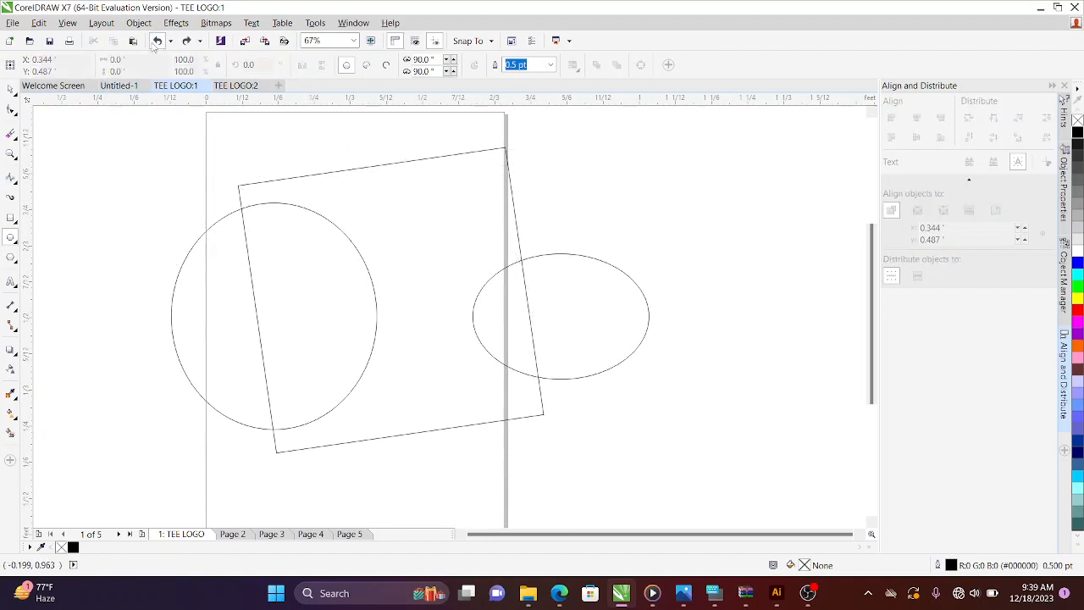
click(156, 43)
click(155, 43)
click(155, 42)
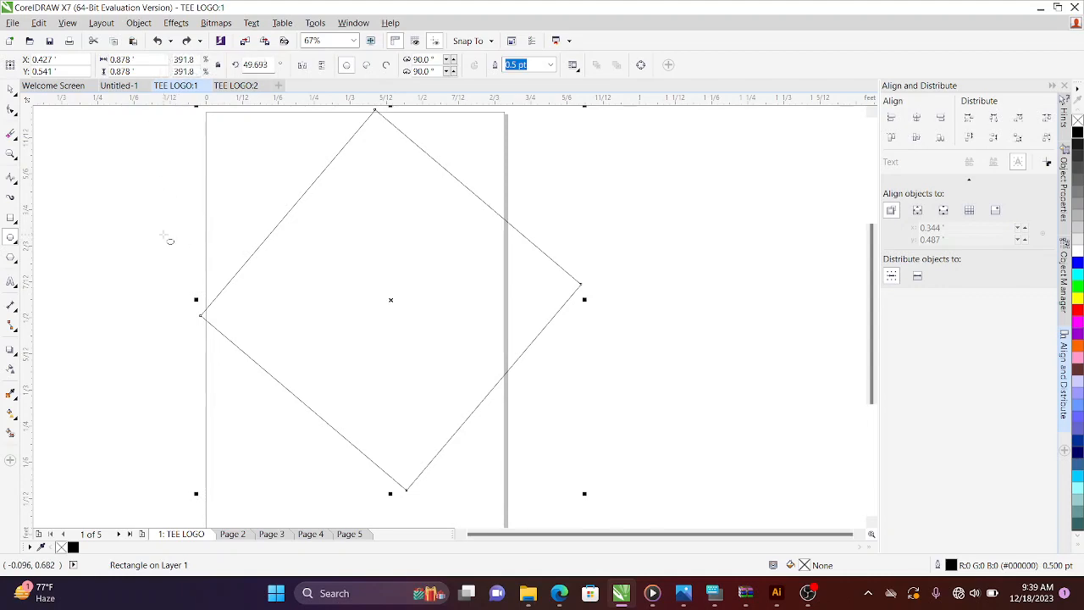
Draw two circles outward from their centres, about 0.446 and 0.542 feet across, and move the larger one lower, farther from the page
drag(163, 233, 260, 333)
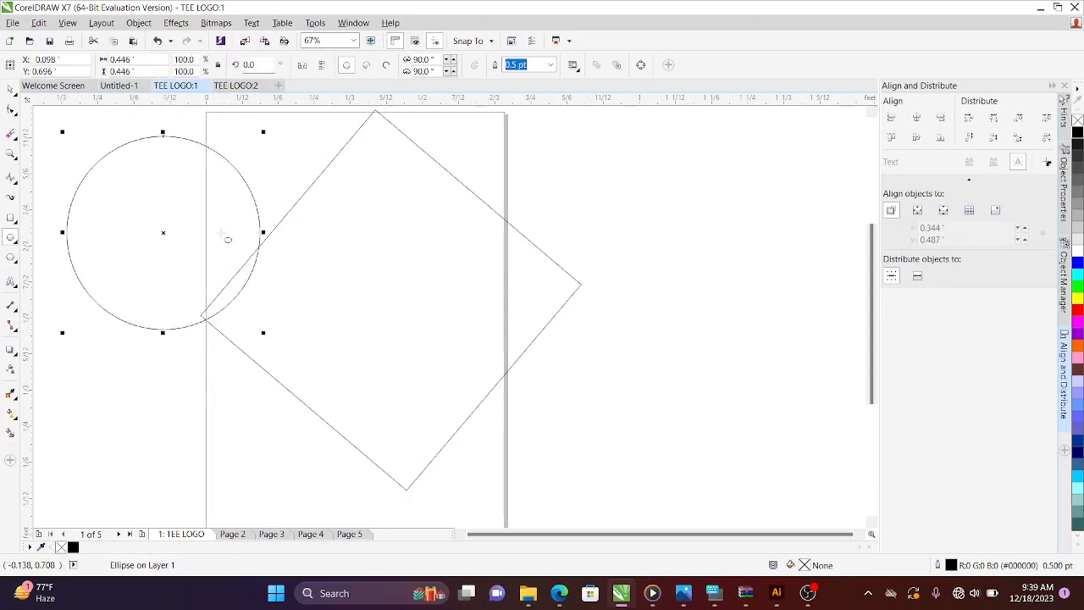
drag(612, 248, 703, 360)
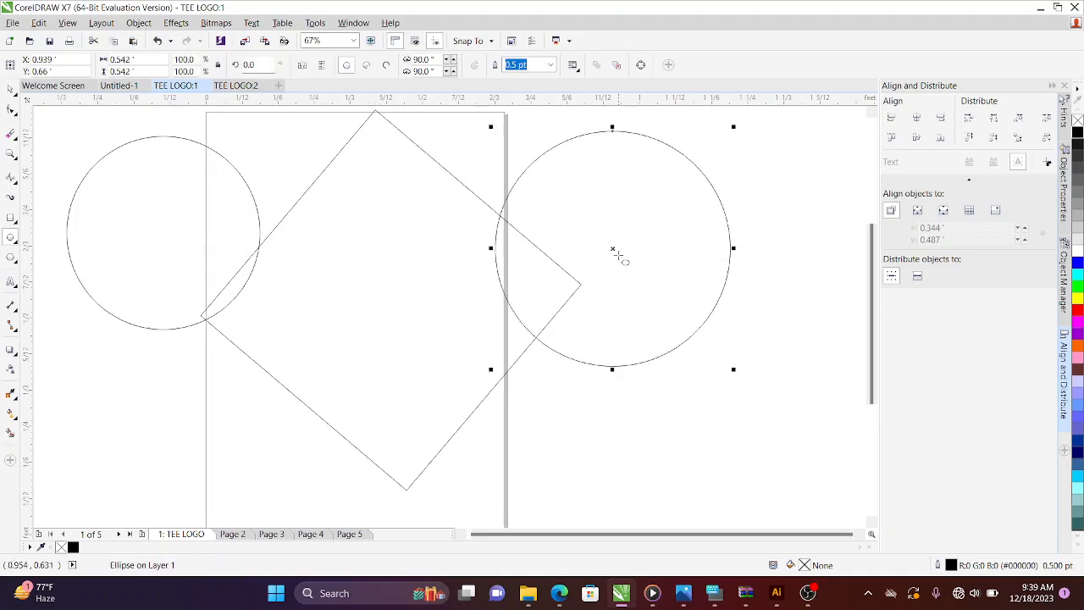
drag(619, 246, 675, 327)
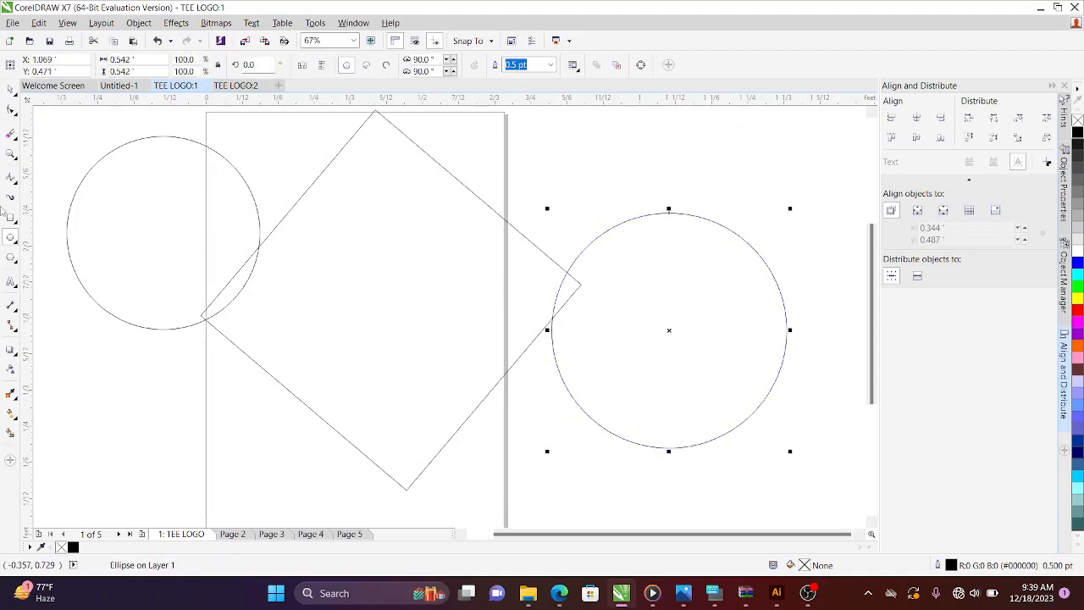
Undo both circles and the remaining rotation, and delete the square
click(157, 41)
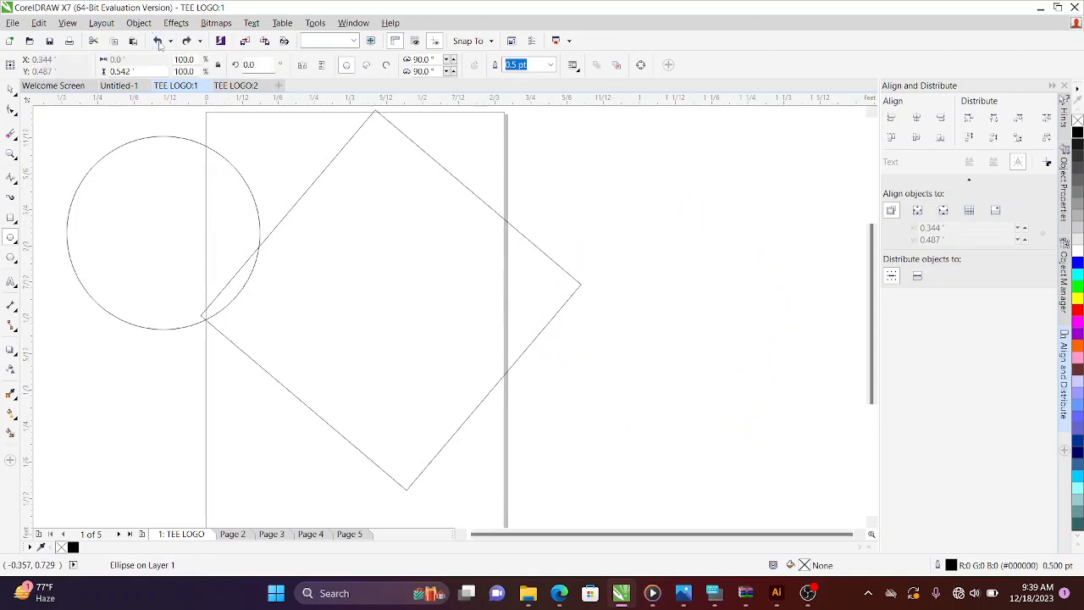
click(157, 40)
click(157, 41)
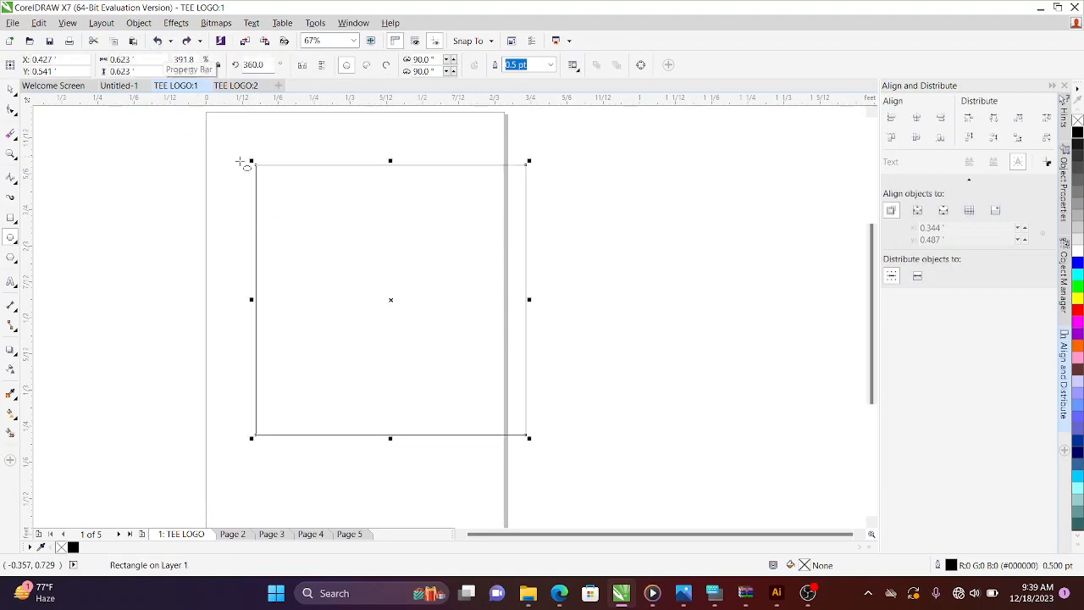
key(Delete)
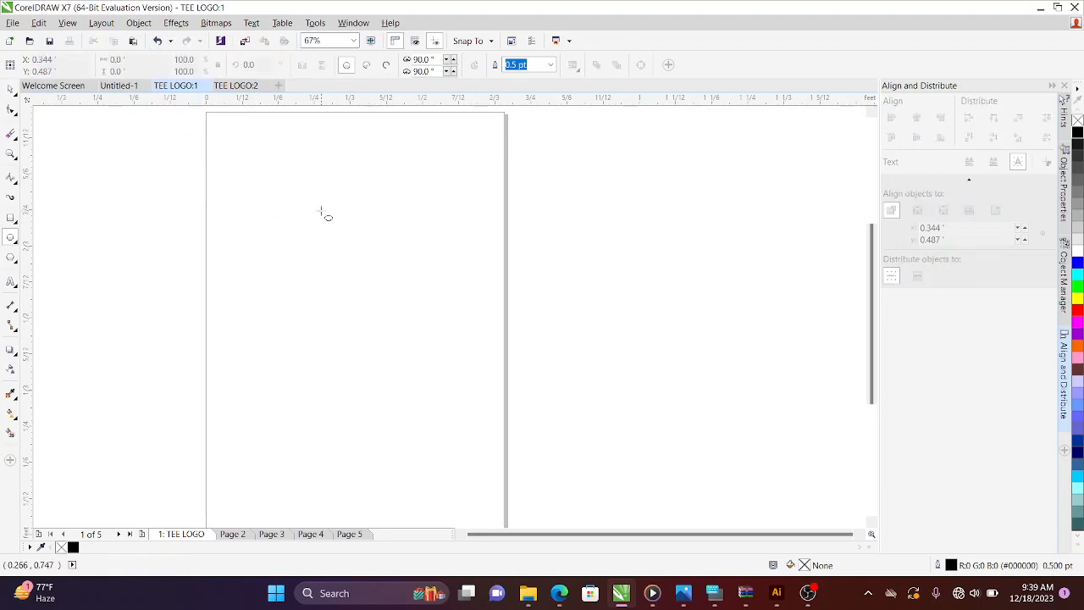
click(16, 222)
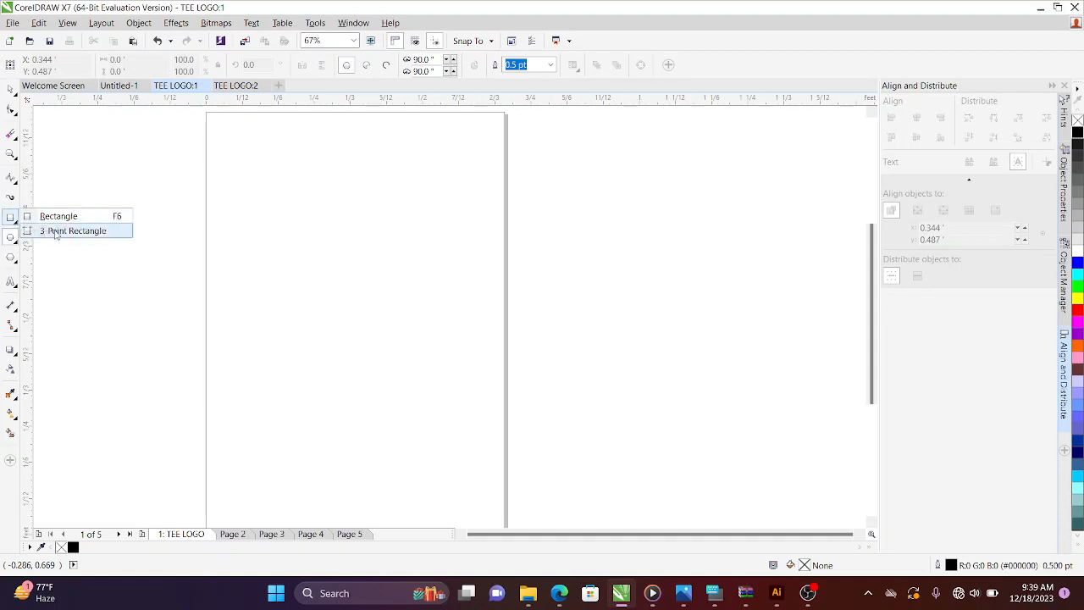
click(17, 242)
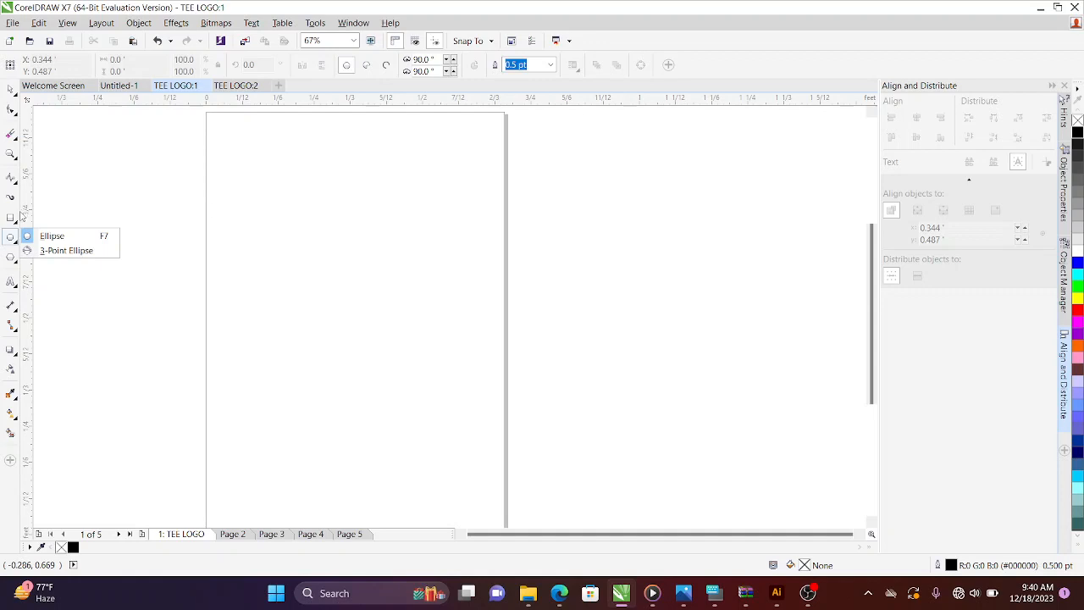
Draw a five-sided polygon about 0.466 by 0.443 feet outward from its centre on the upper page
click(15, 262)
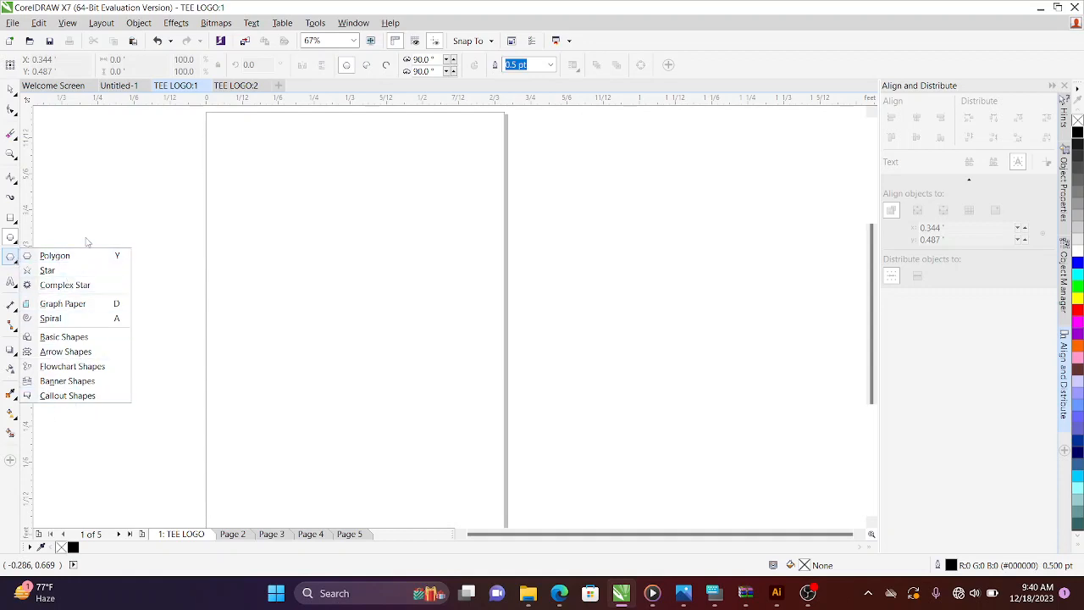
click(55, 255)
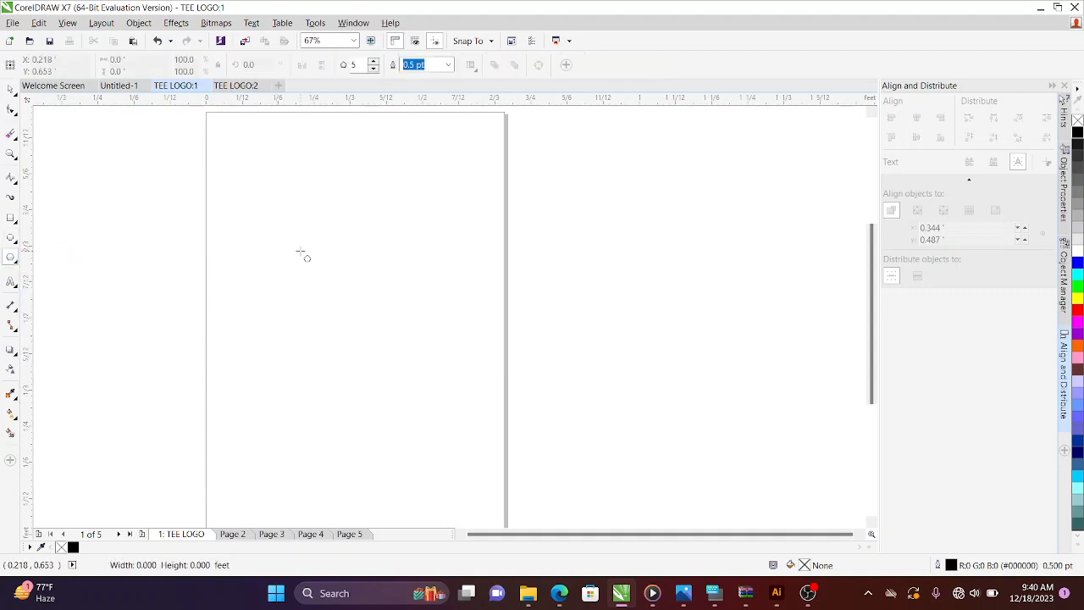
drag(302, 249, 403, 339)
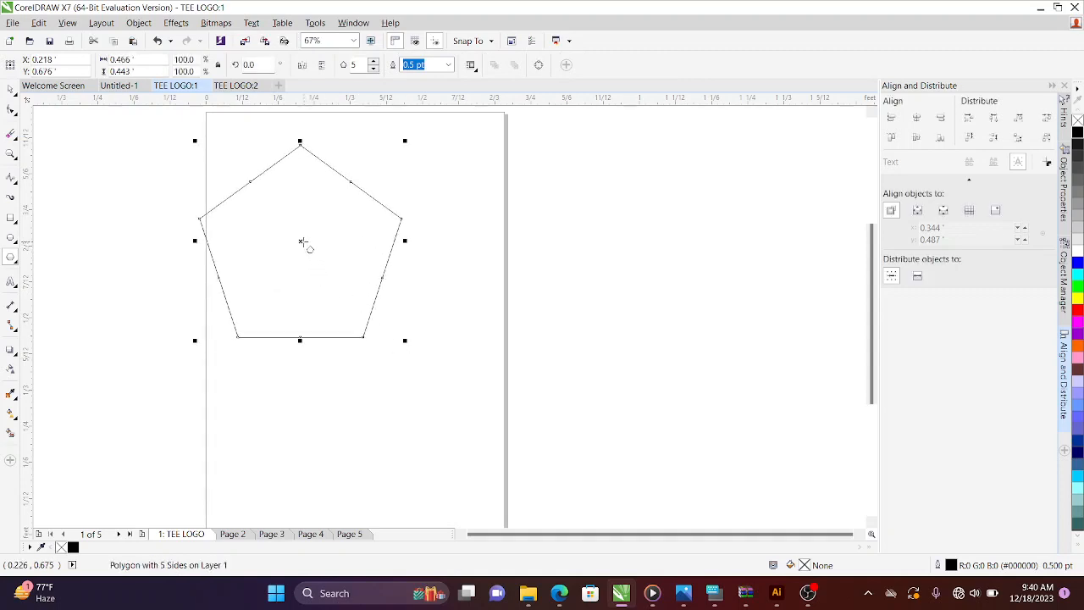
Move the polygon toward the middle of the page and set its number of sides to 6, followed by 9
drag(301, 242, 356, 302)
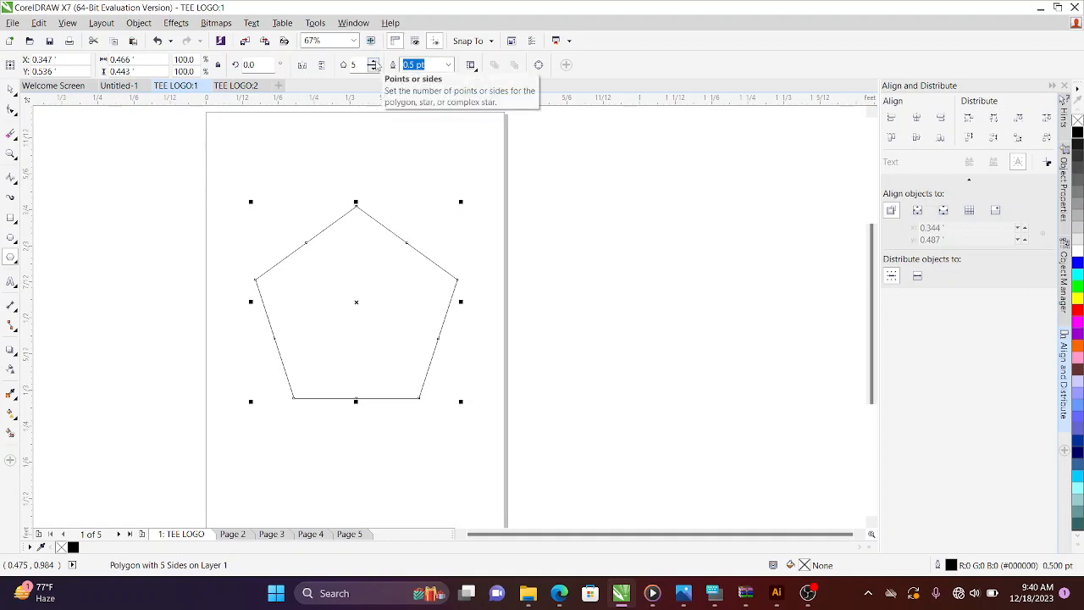
click(373, 61)
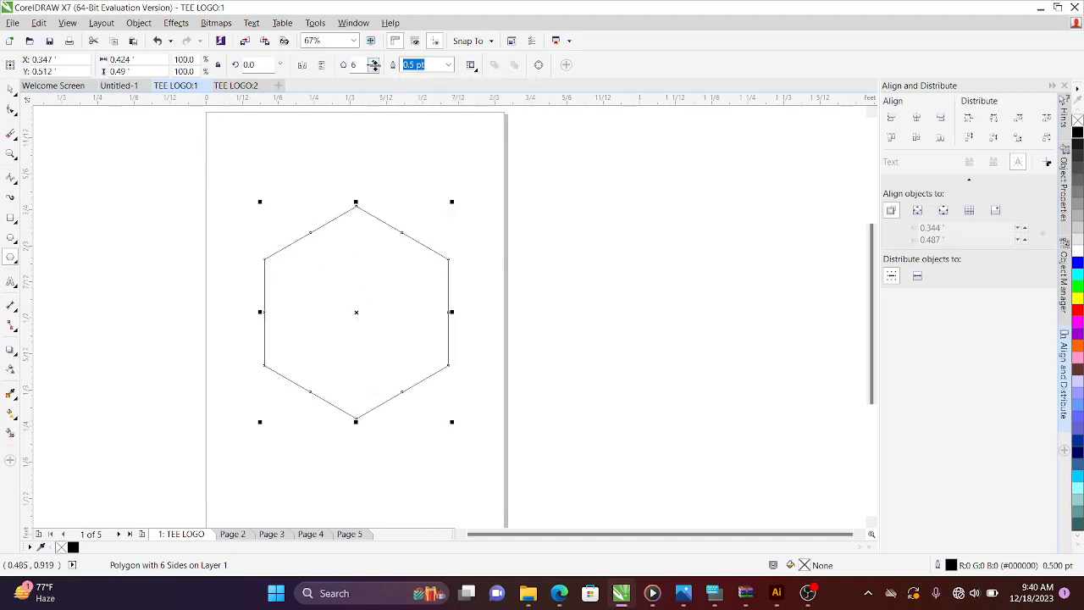
double_click(361, 65)
text(9)
key(Return)
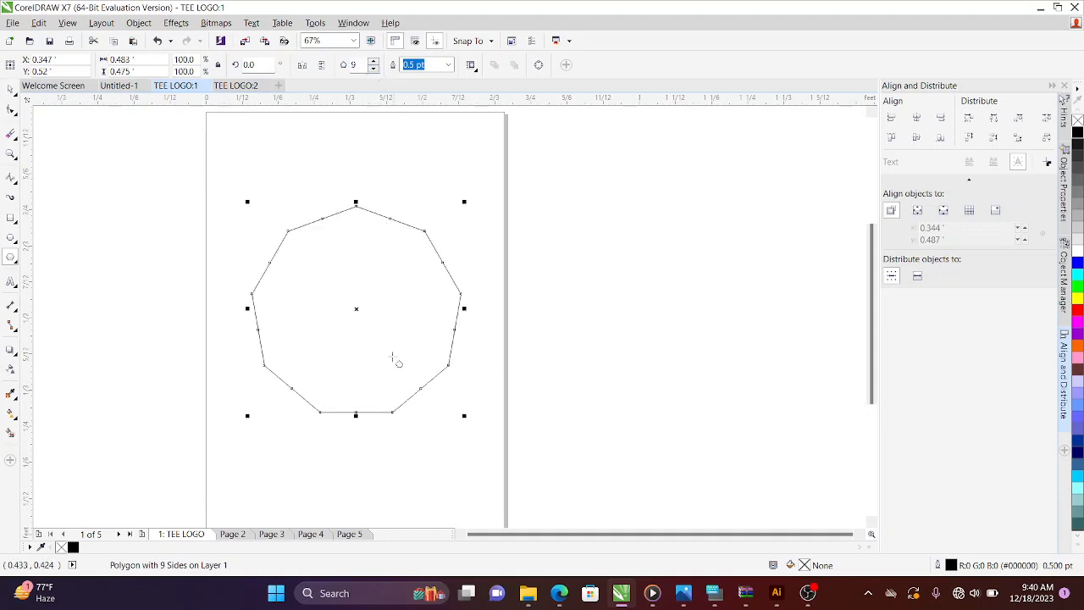
Draw two overlapping five-pointed stars beside the polygon with the Star tool, the smaller one about 0.404 by 0.384 feet
click(16, 262)
click(48, 270)
drag(525, 230, 632, 326)
drag(641, 278, 732, 365)
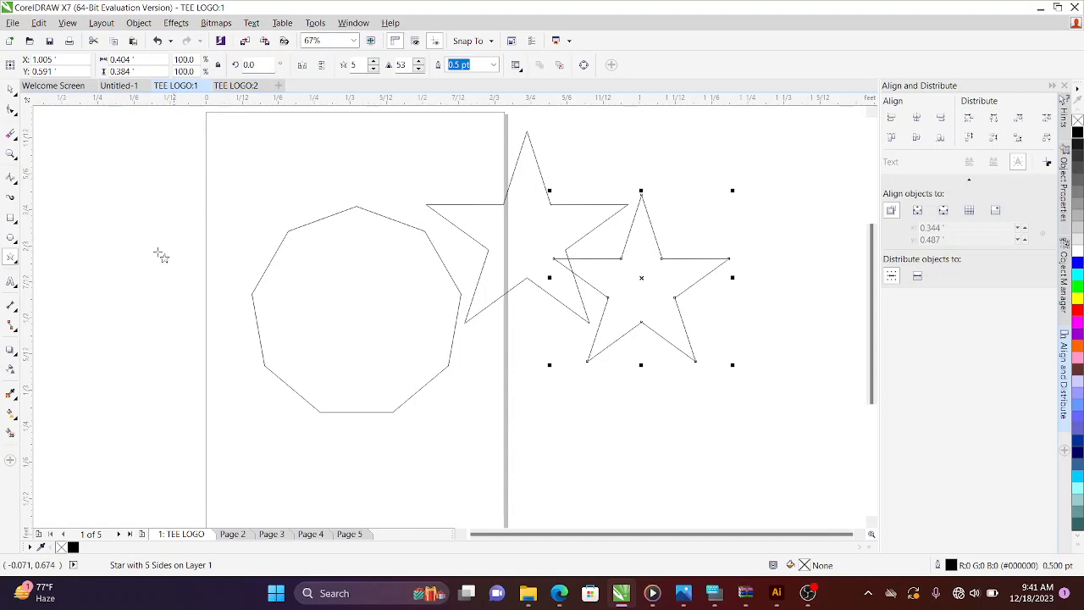
Draw a nine-pointed complex star about 0.25 feet wide off the page's left side
click(16, 264)
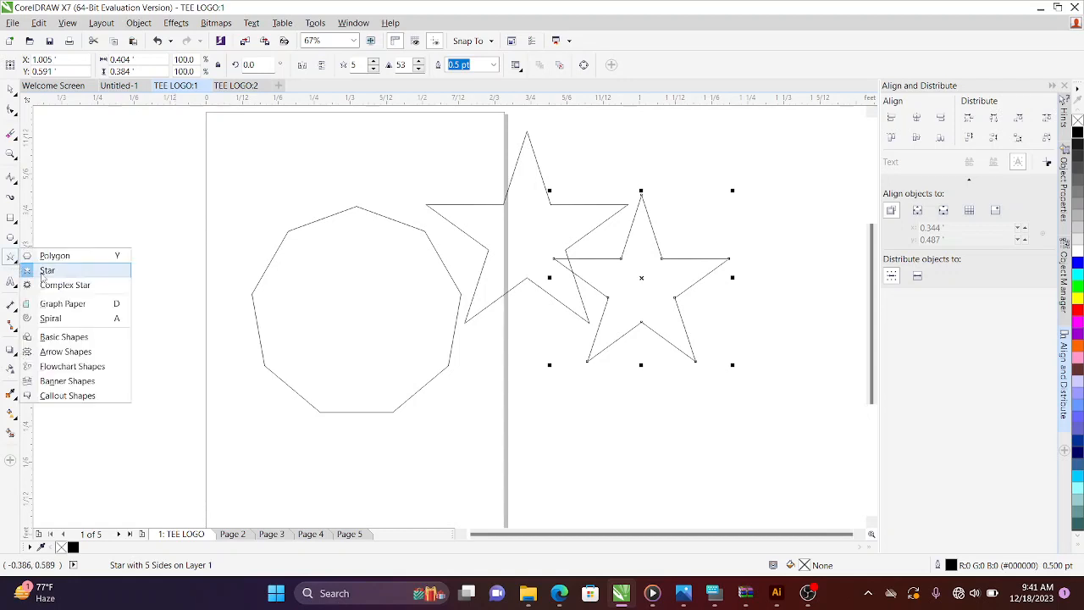
click(53, 286)
drag(116, 242, 160, 300)
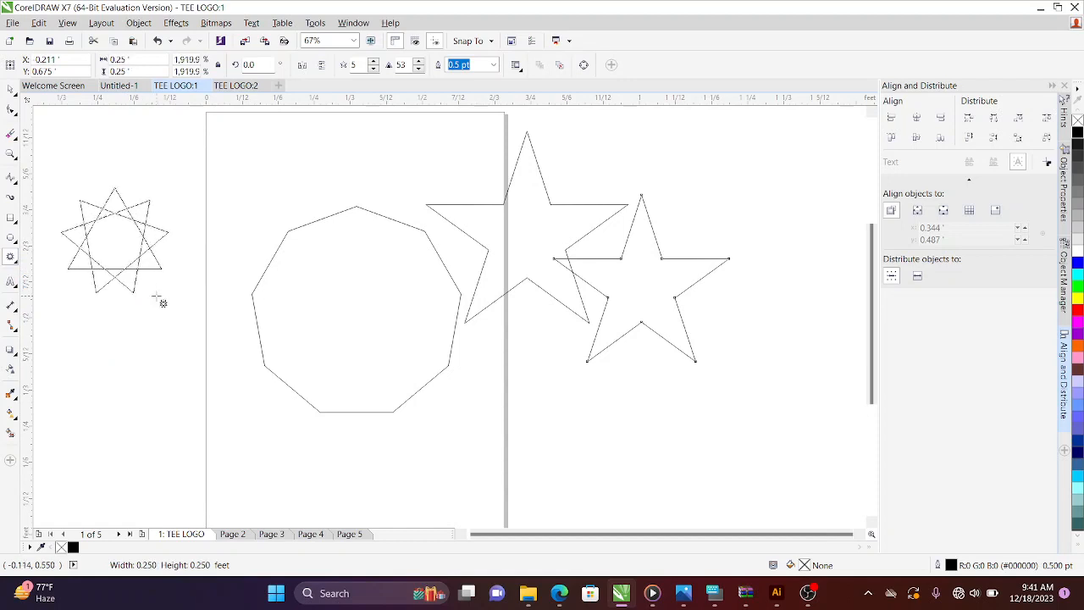
Draw a graph paper grid of 4 columns by 3 rows over the page's left edge
click(16, 264)
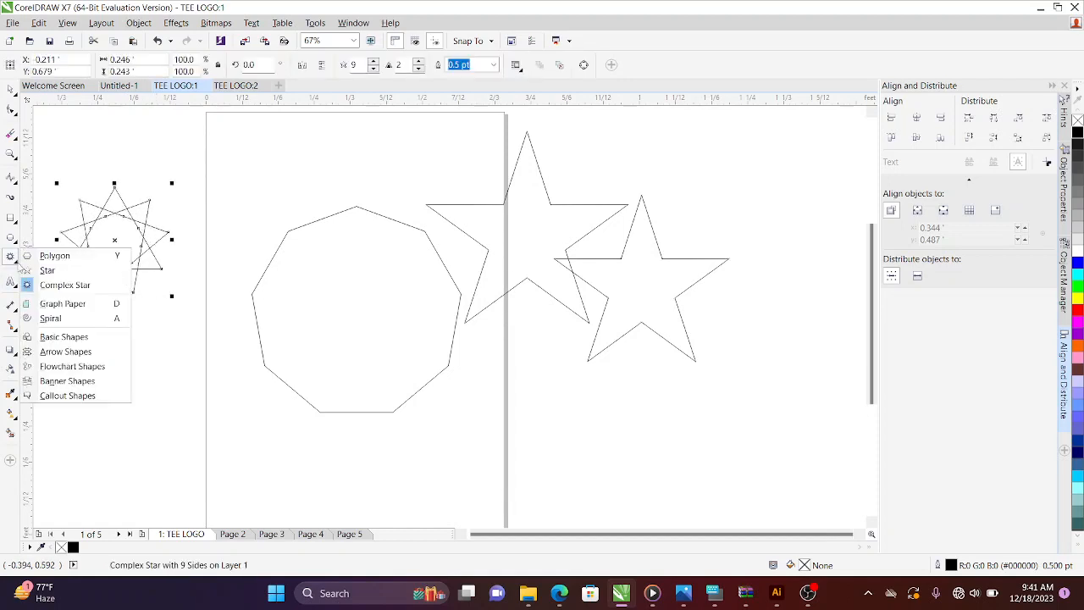
click(51, 304)
drag(140, 338, 246, 422)
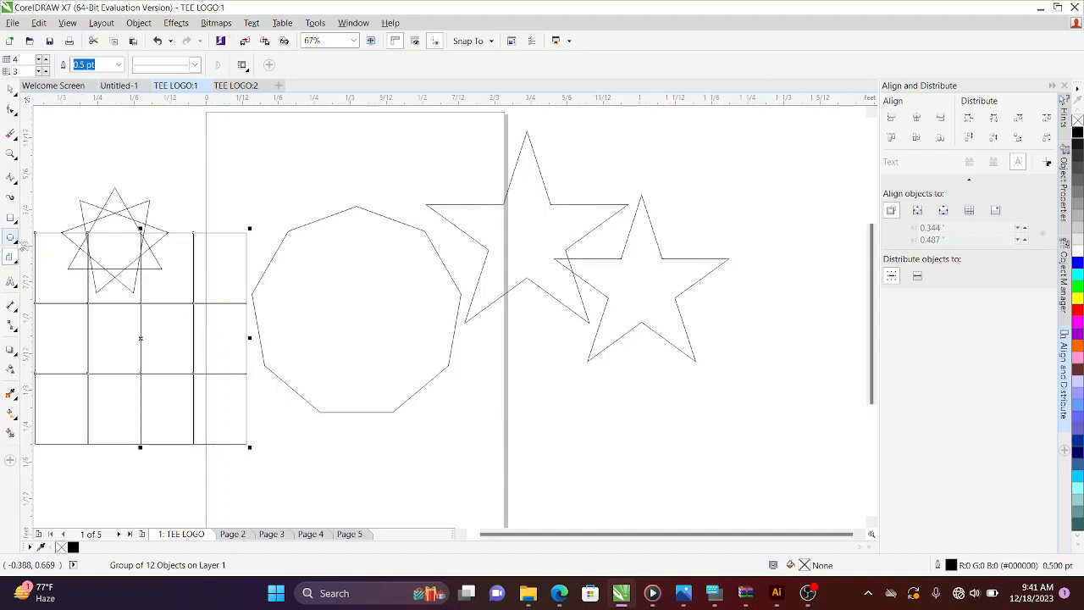
Draw four parallelogram perfect shapes over and around the polygon and stars, including one about 0.262 by 0.356 feet
click(10, 255)
click(67, 381)
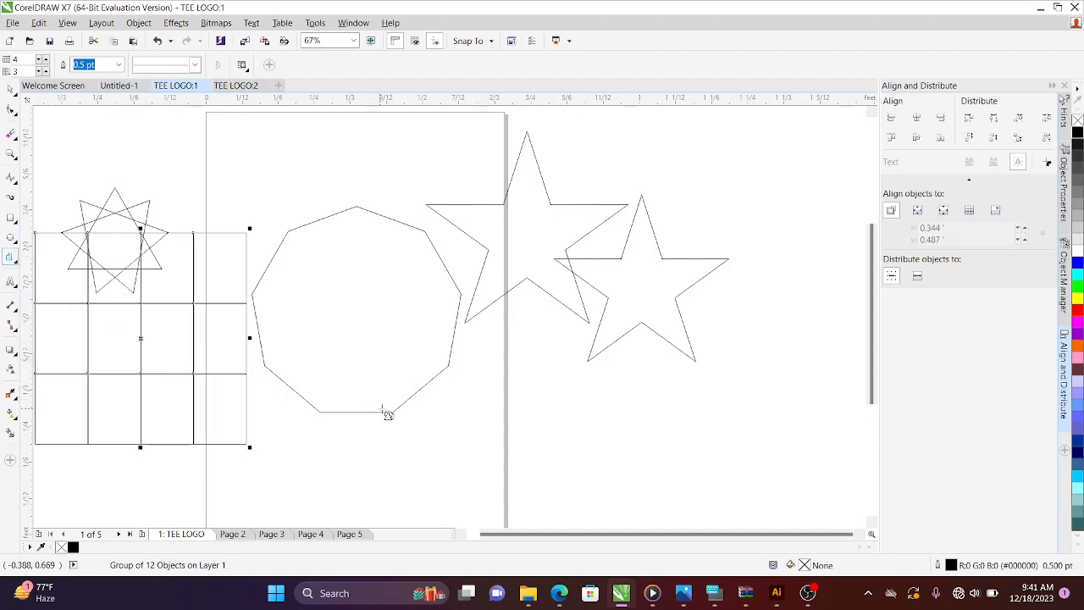
drag(472, 378, 668, 501)
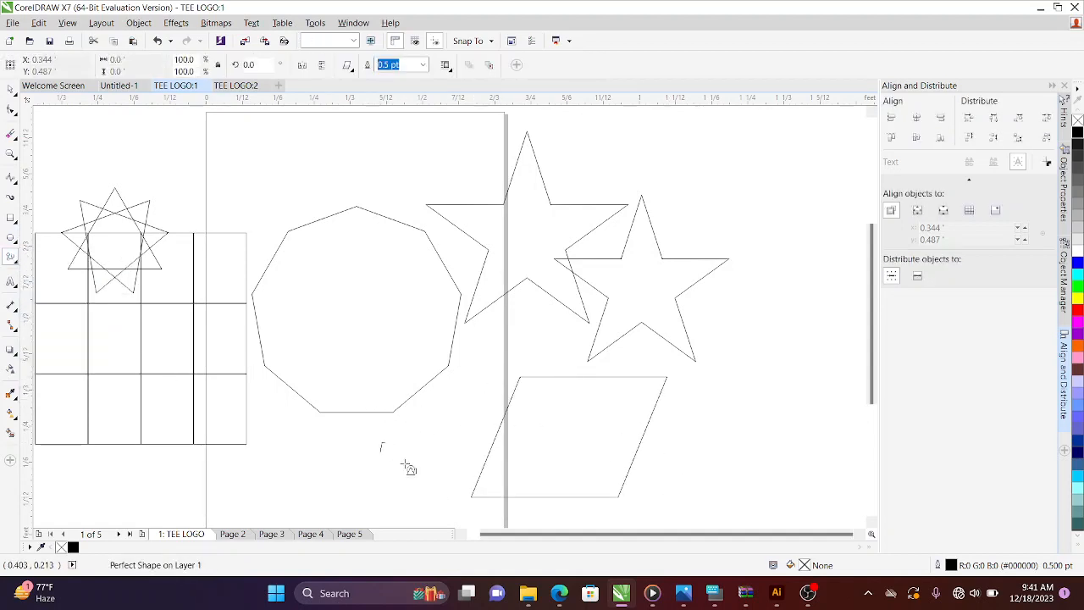
drag(381, 442, 685, 239)
drag(278, 150, 542, 376)
drag(676, 194, 790, 348)
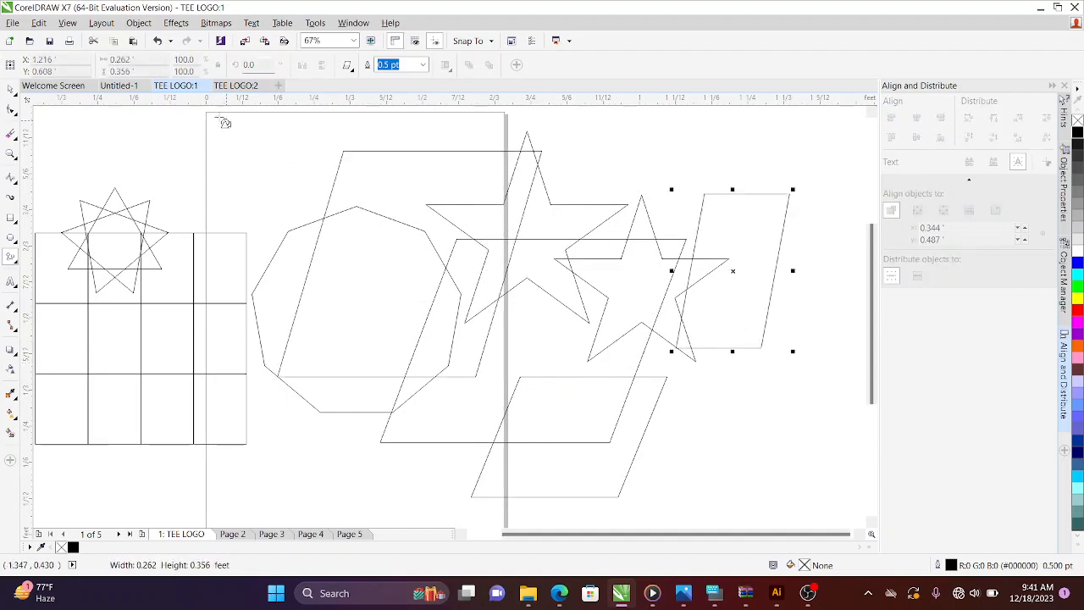
Undo the four parallelograms and the graph paper grid
click(157, 41)
click(158, 40)
click(158, 40)
click(157, 41)
click(158, 41)
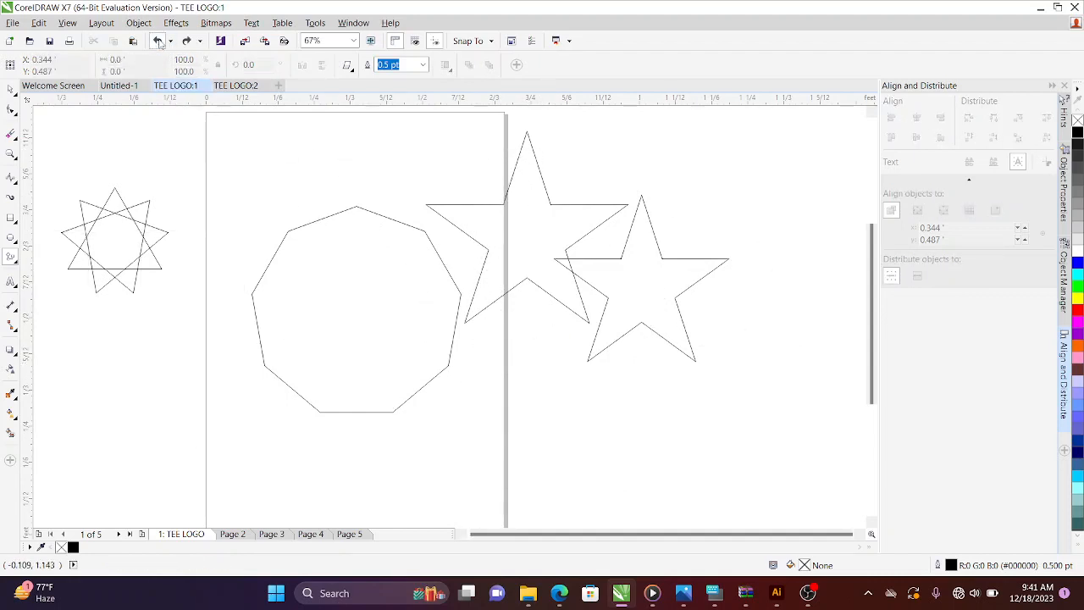
Undo the complex star, both five-pointed stars, the polygon's side-count changes and its move
click(158, 41)
click(158, 41)
click(158, 41)
click(157, 41)
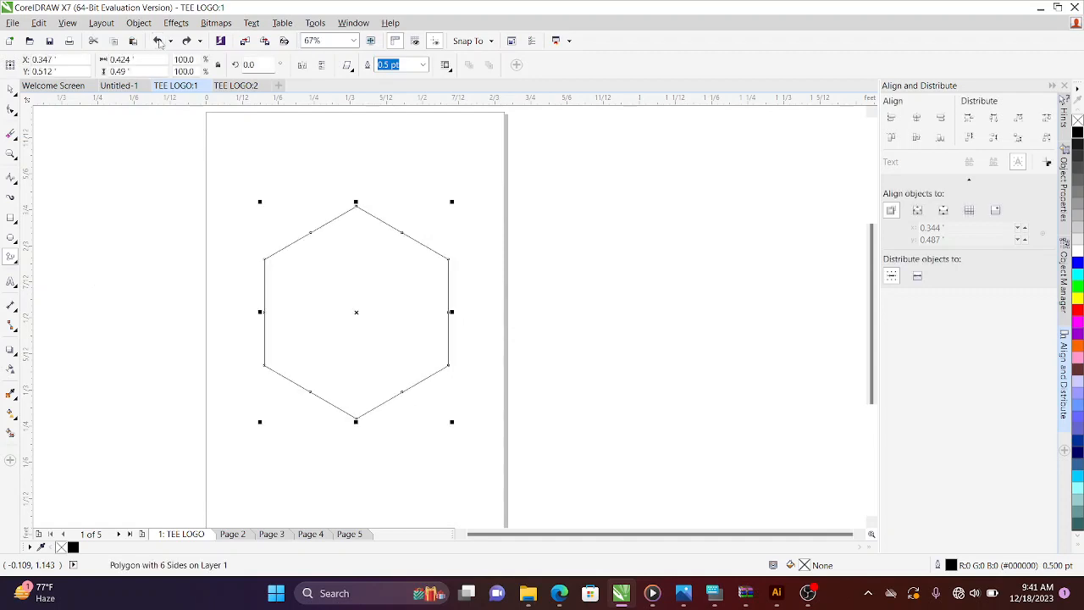
click(157, 41)
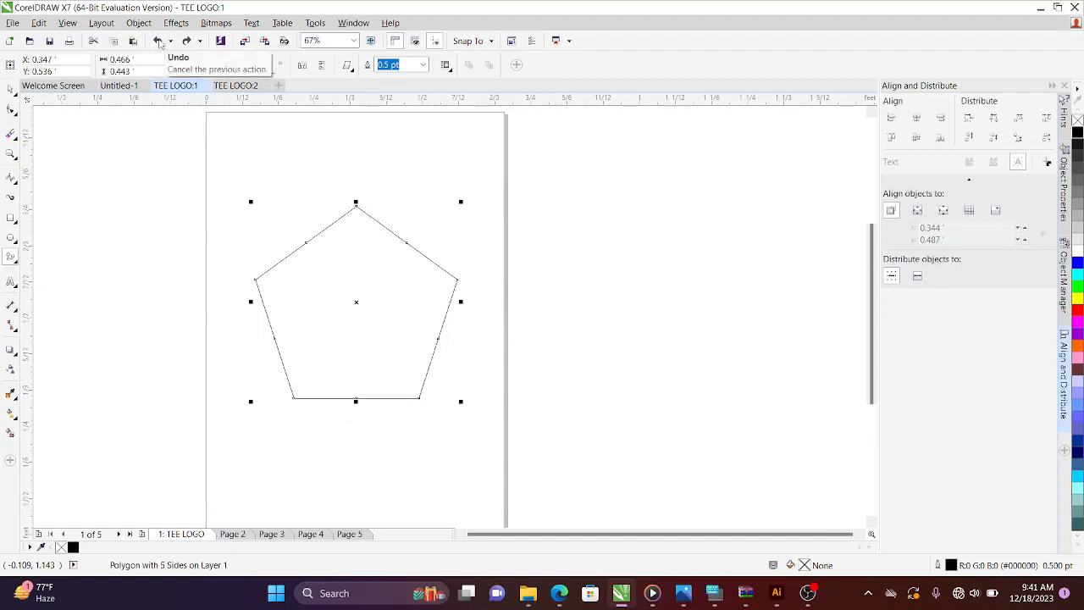
click(158, 41)
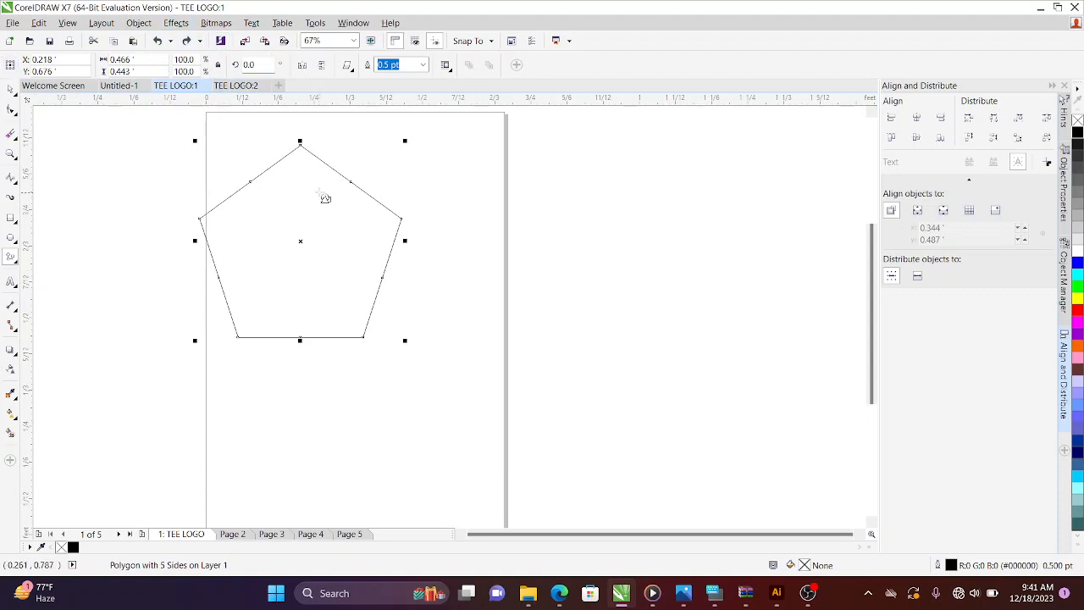
Delete the polygon and add the artistic text TEE in the page's upper half, scaled up to about 170 pt
key(Delete)
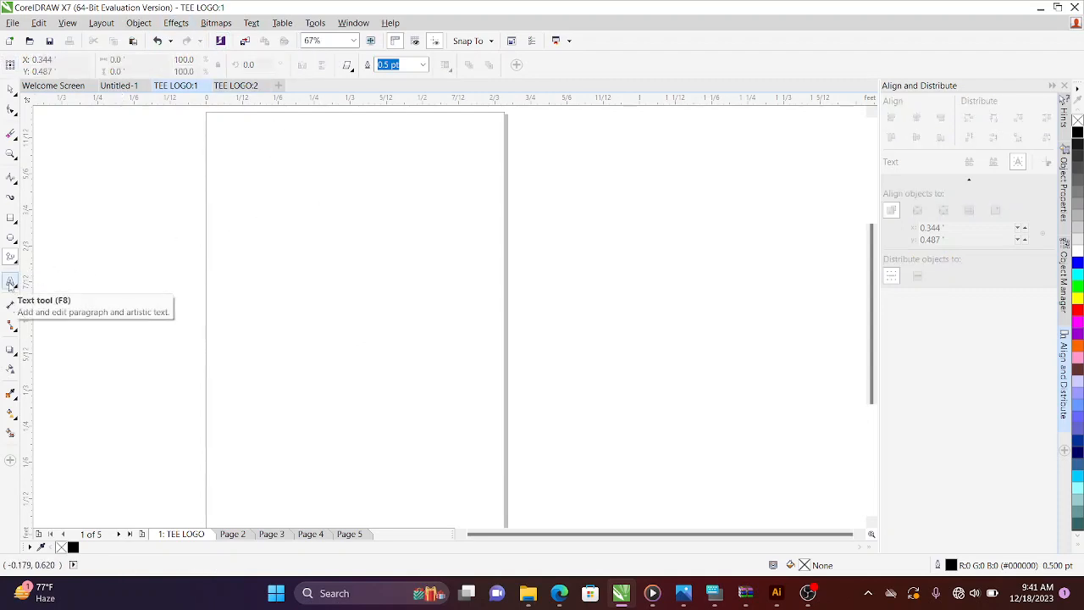
click(11, 280)
click(284, 307)
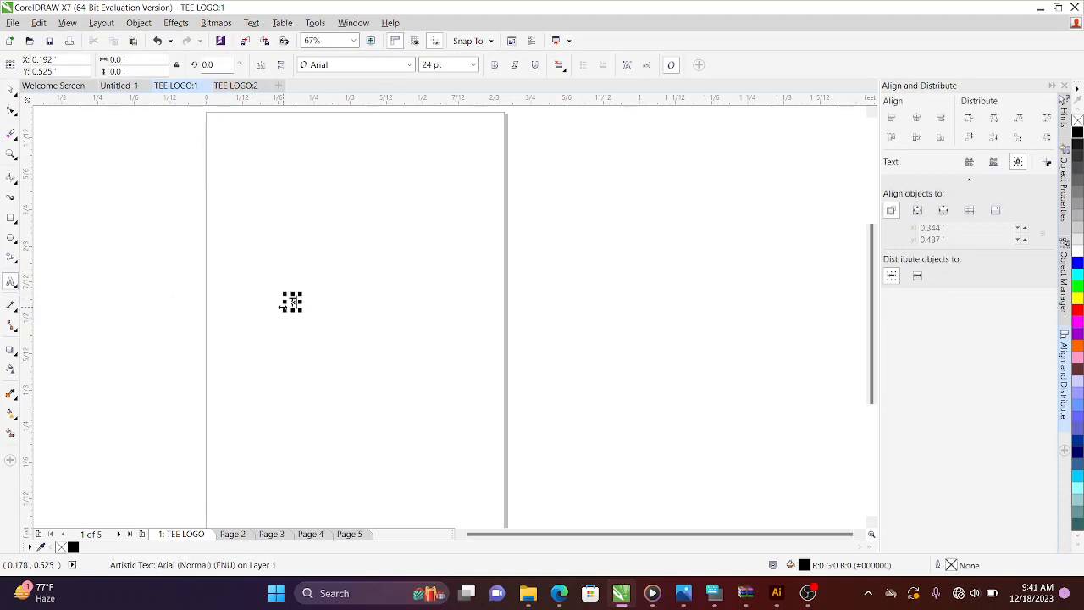
text(TEE)
drag(317, 313, 444, 411)
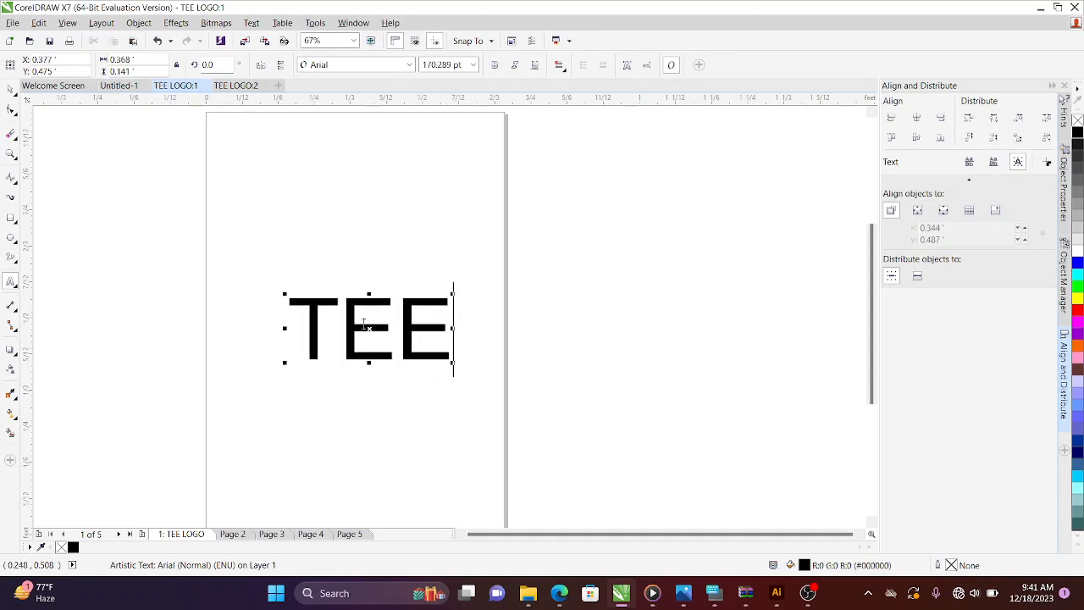
drag(370, 329, 349, 248)
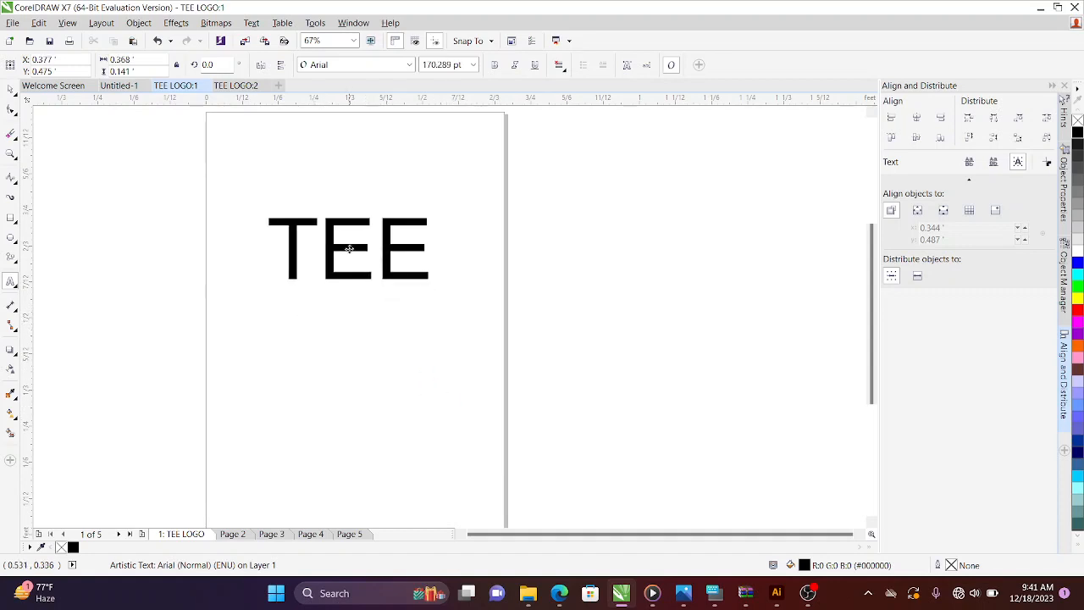
Add a second artistic text, TEETH, below TEE and scale it up until it nearly reaches the page's right edge
click(302, 338)
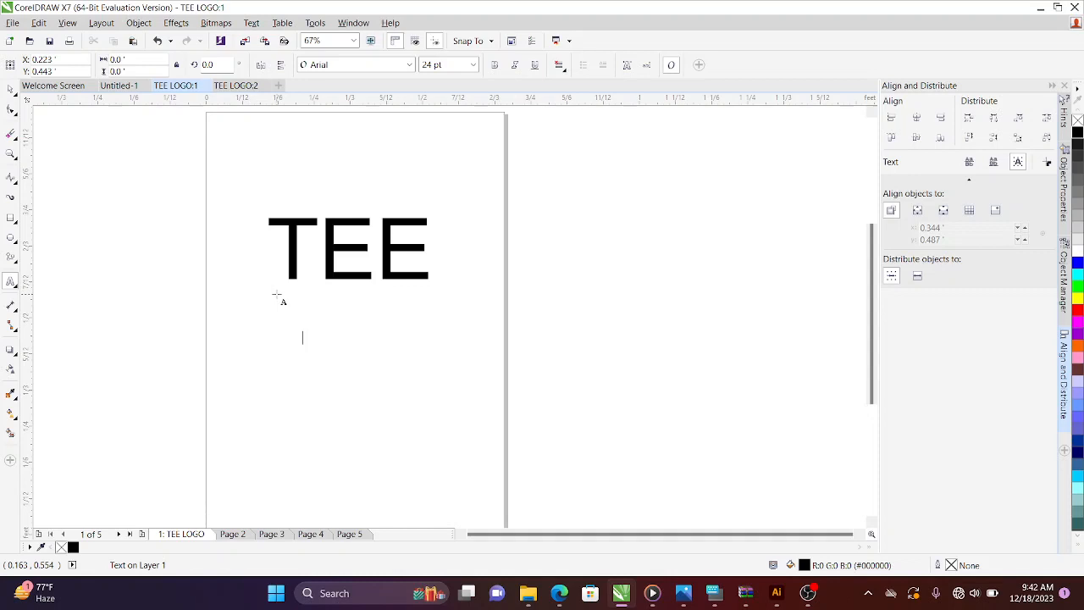
text(EET)
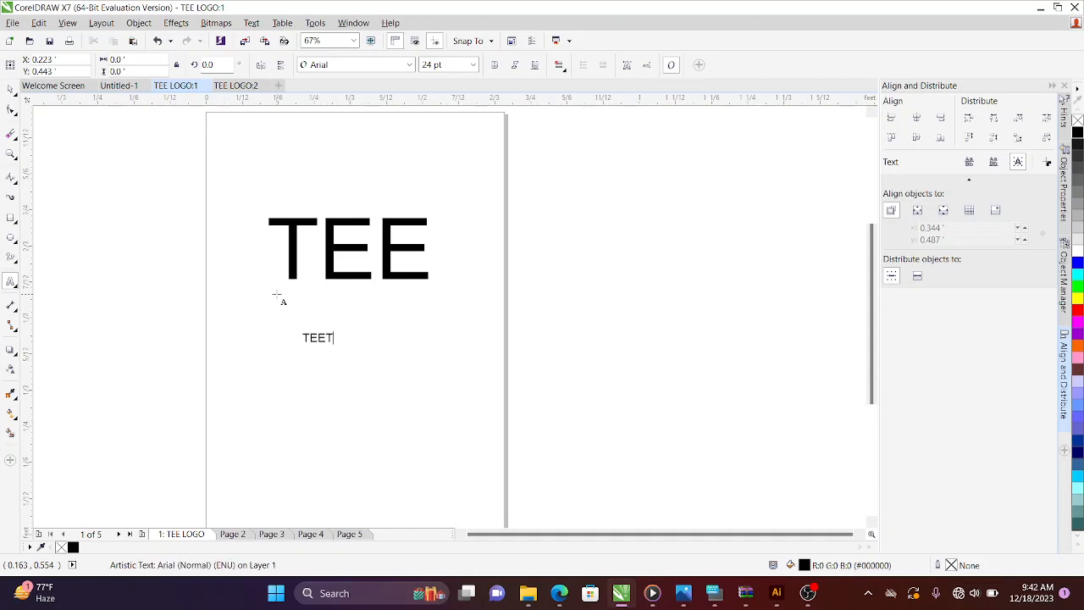
text(H)
drag(344, 345, 479, 458)
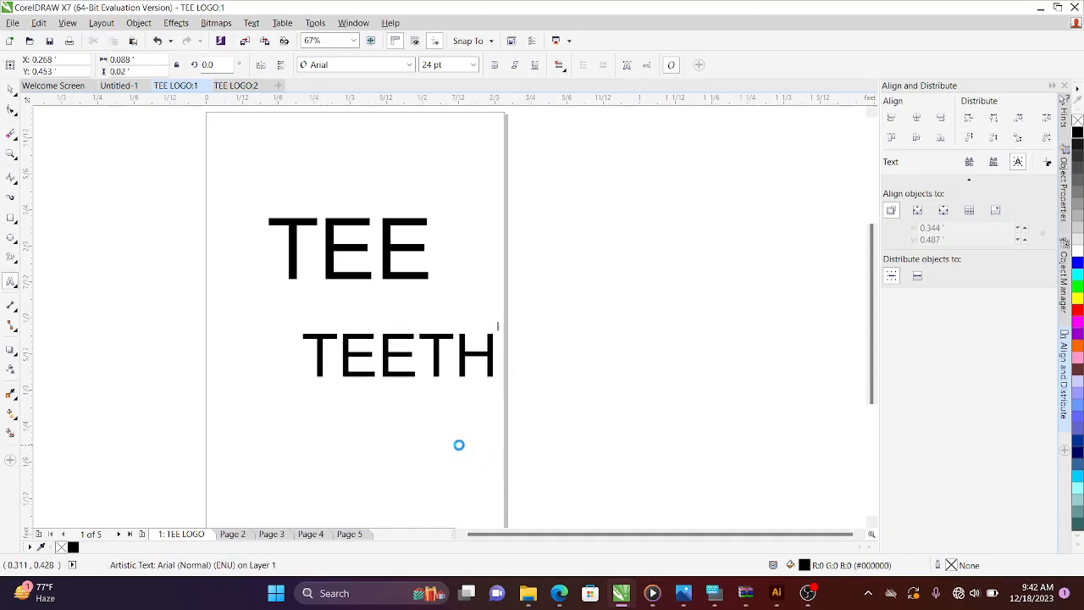
click(343, 461)
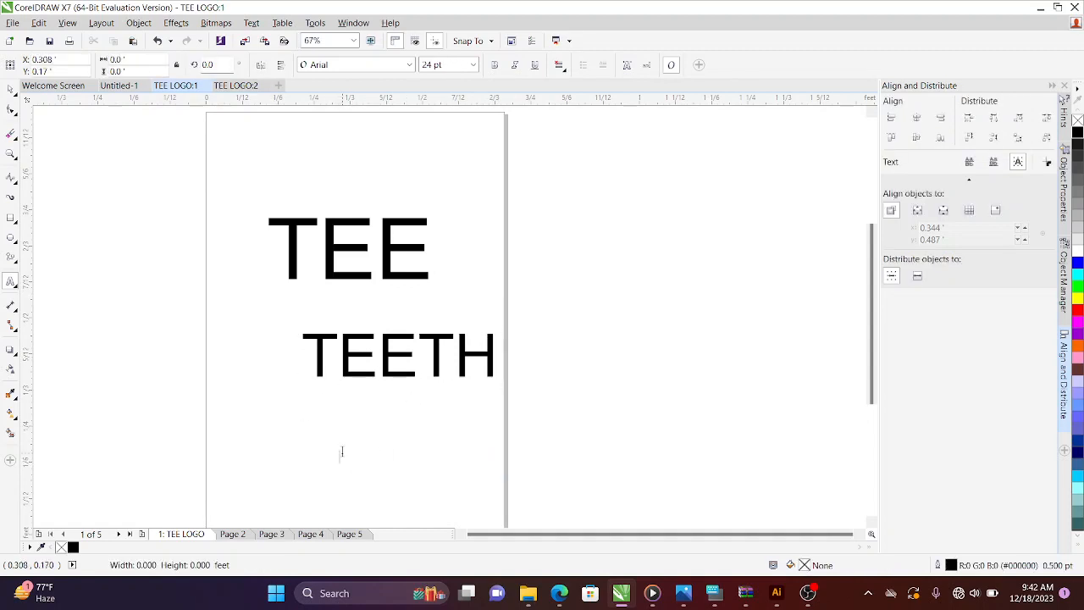
text(TUIR)
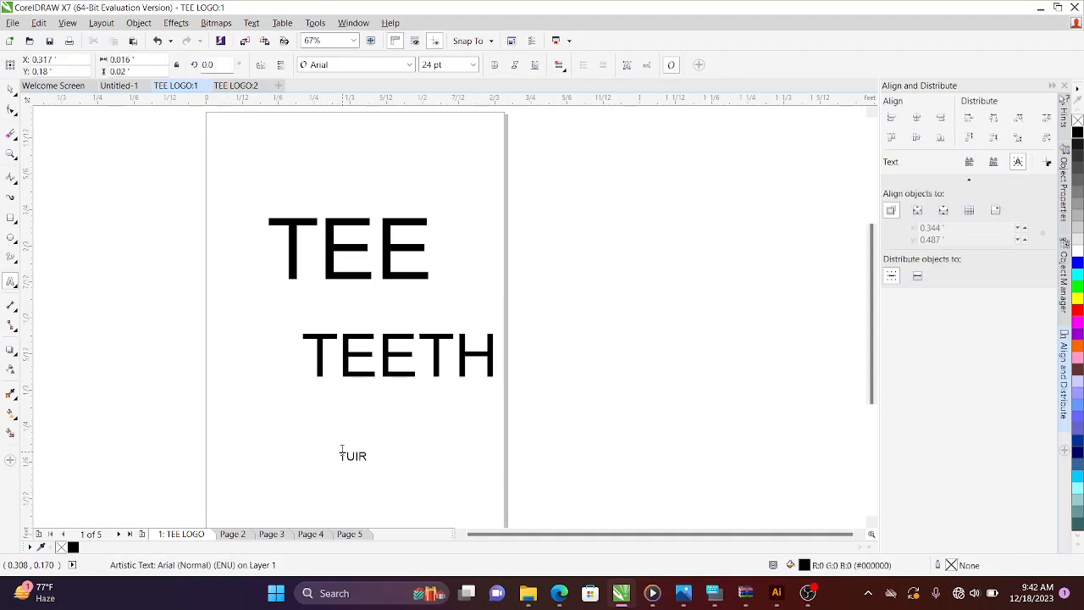
text(SSE)
key(BackSpace)
key(BackSpace)
key(BackSpace)
key(BackSpace)
key(BackSpace)
key(BackSpace)
key(BackSpace)
Move the TEE text off the page into the empty area to the right of it
double_click(339, 237)
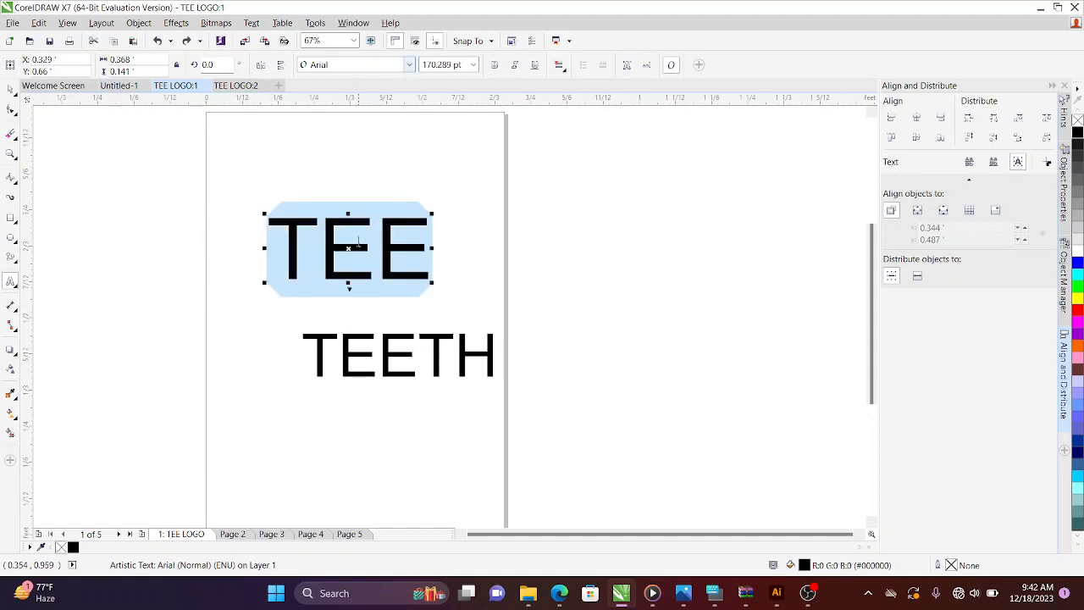
click(358, 243)
drag(349, 248, 670, 227)
click(651, 240)
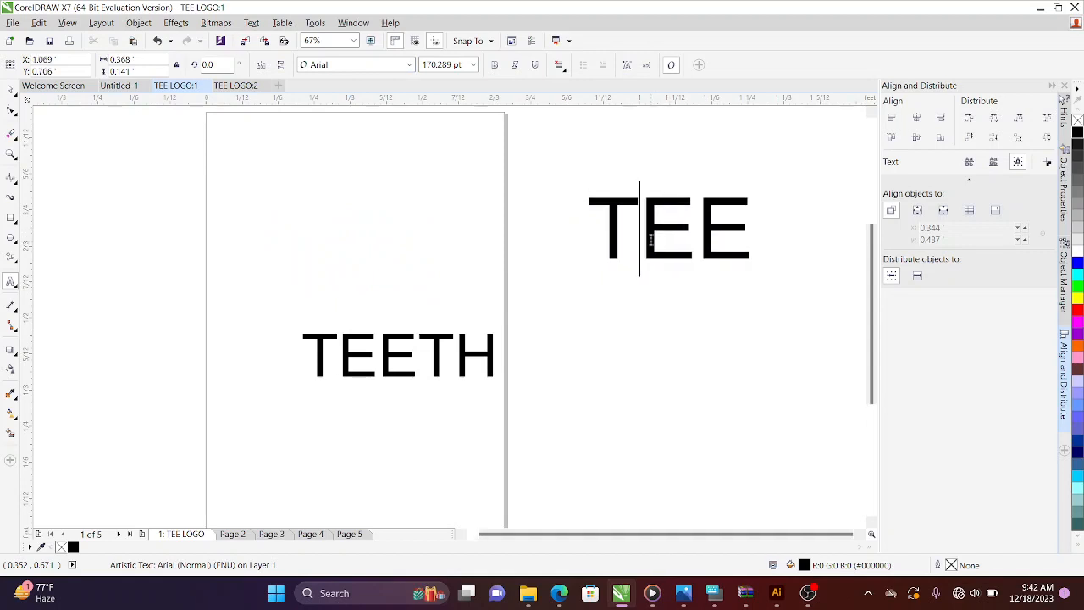
Set the font of all the TEE letters to Heavitas and fill them with blue
double_click(651, 240)
click(408, 65)
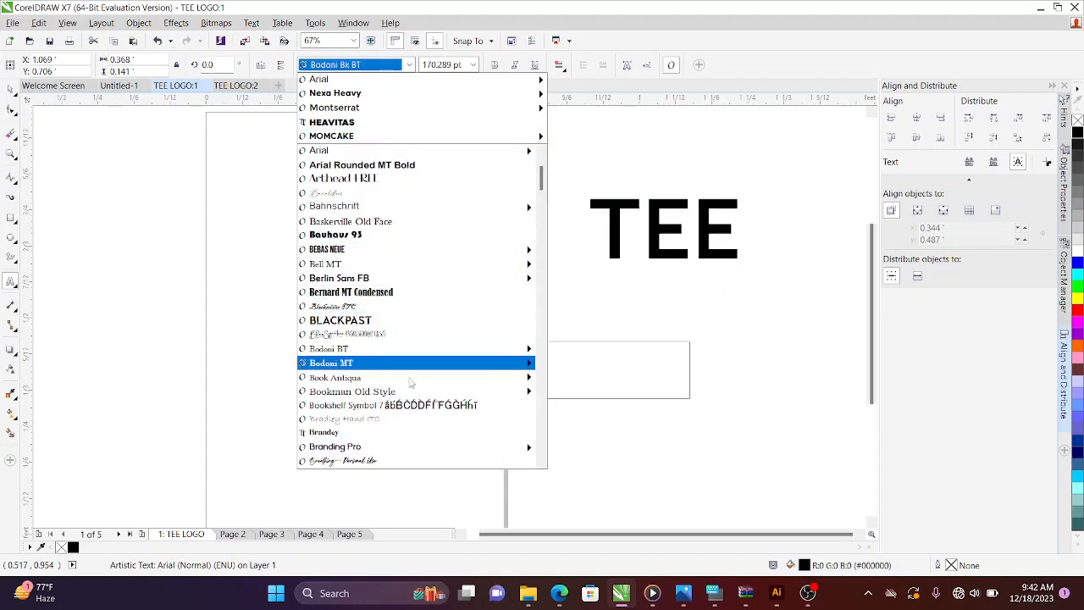
click(336, 121)
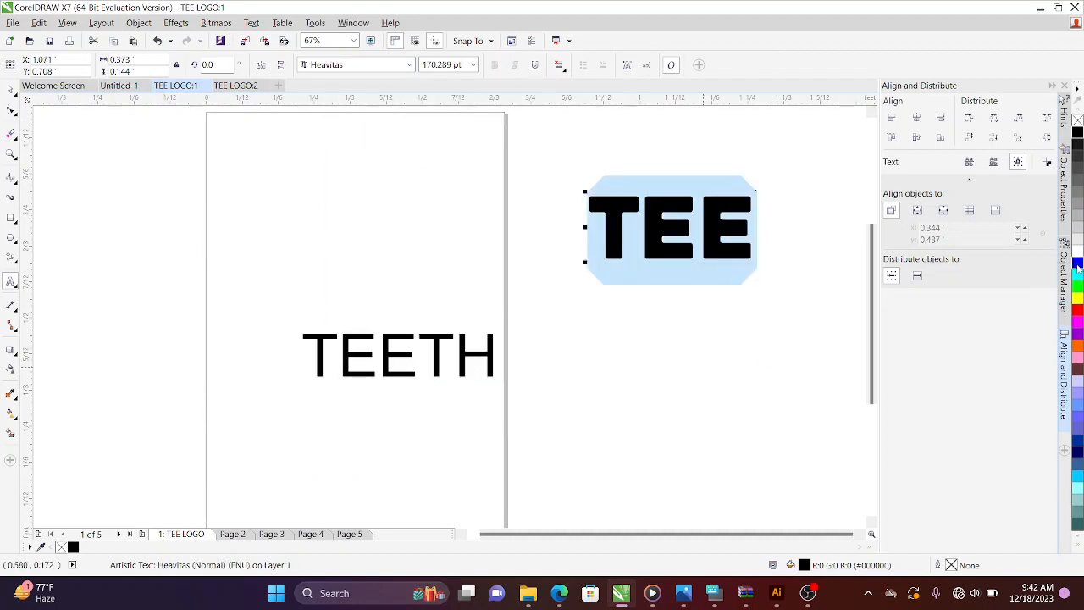
click(1077, 262)
Set the TEE text's font size to 18 pt and scale it up proportionally to about 190 pt
click(473, 64)
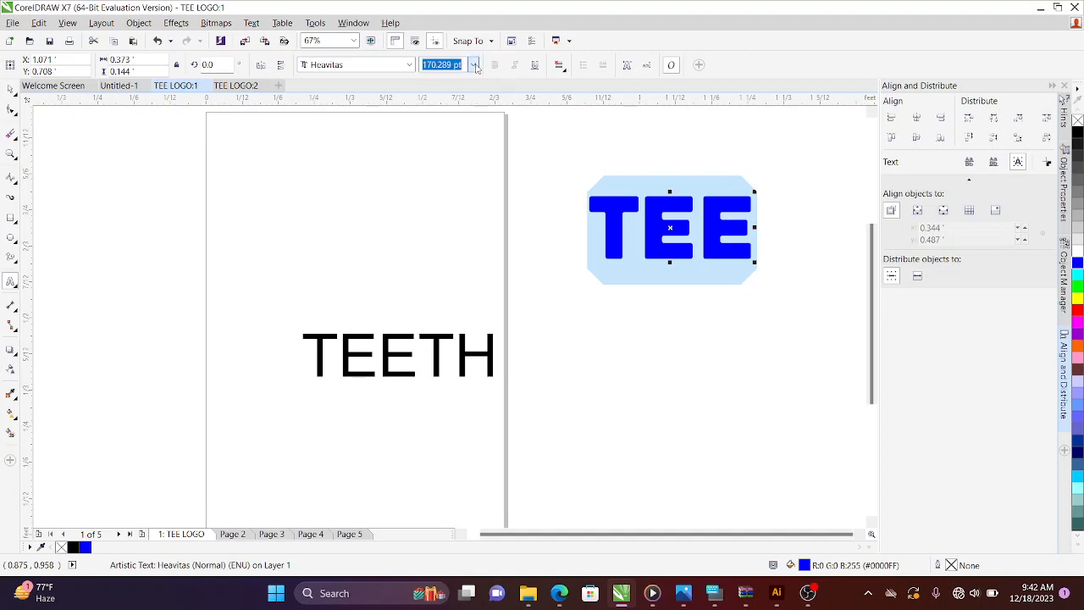
click(434, 169)
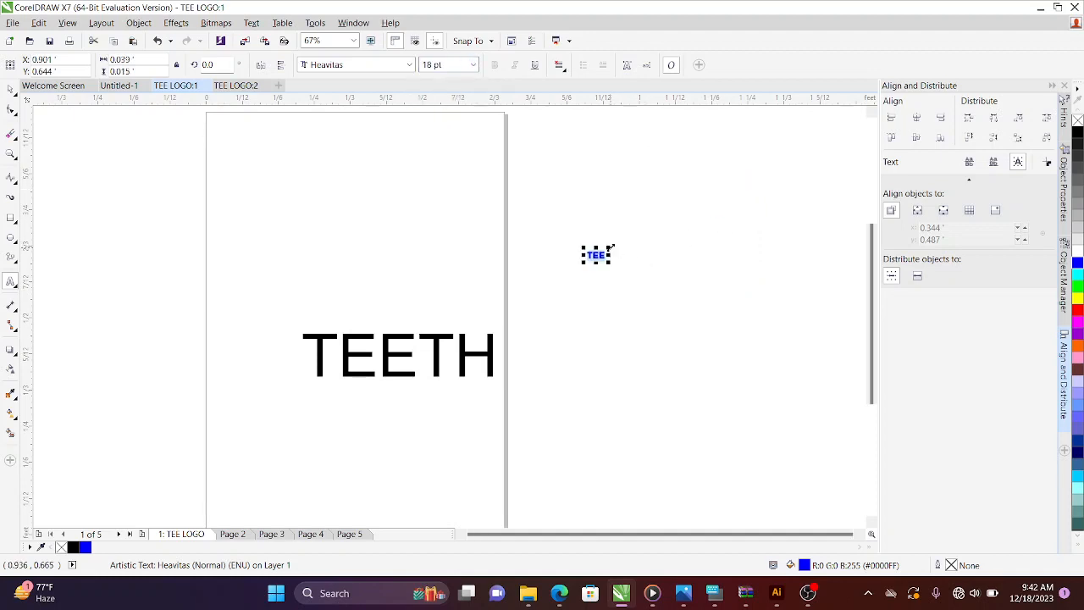
drag(609, 248, 772, 127)
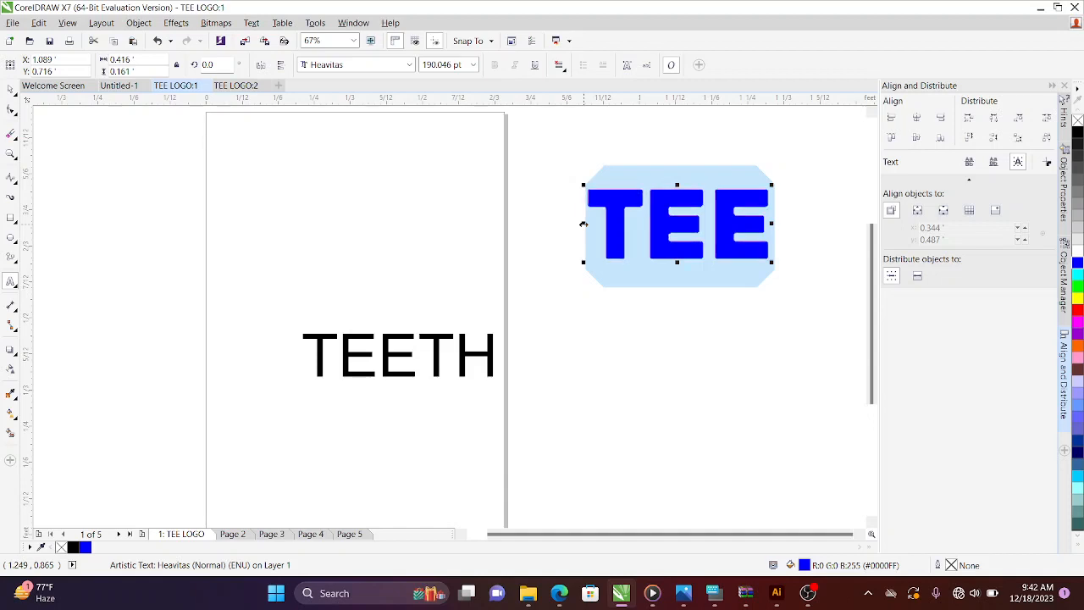
Try stretching the TEE text to about 0.678 feet wide and then to about 0.511 feet high, undoing each stretch
drag(582, 223, 470, 224)
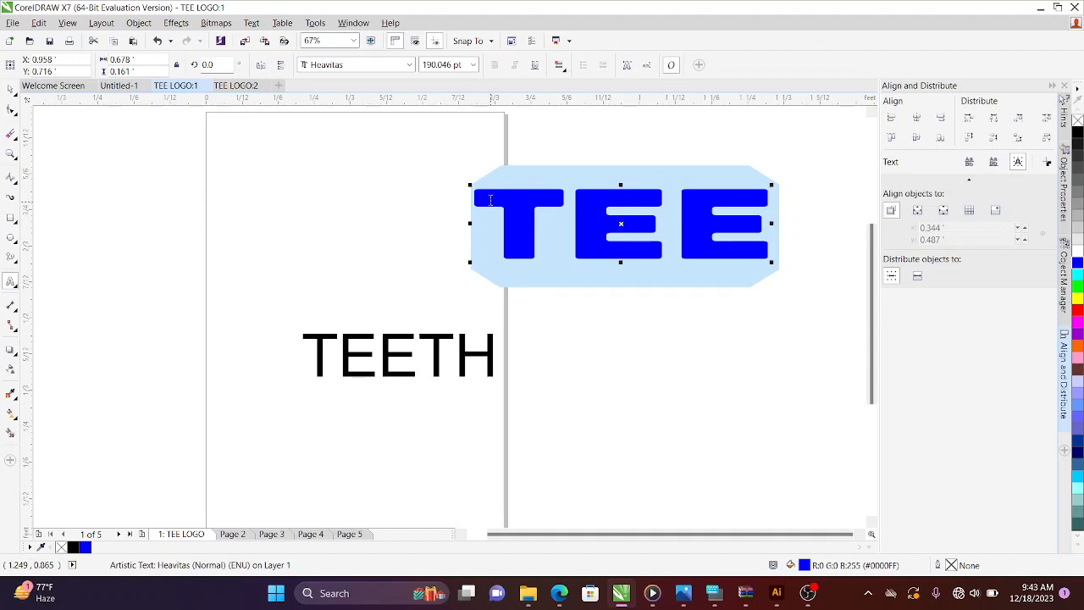
click(157, 40)
drag(677, 261, 692, 415)
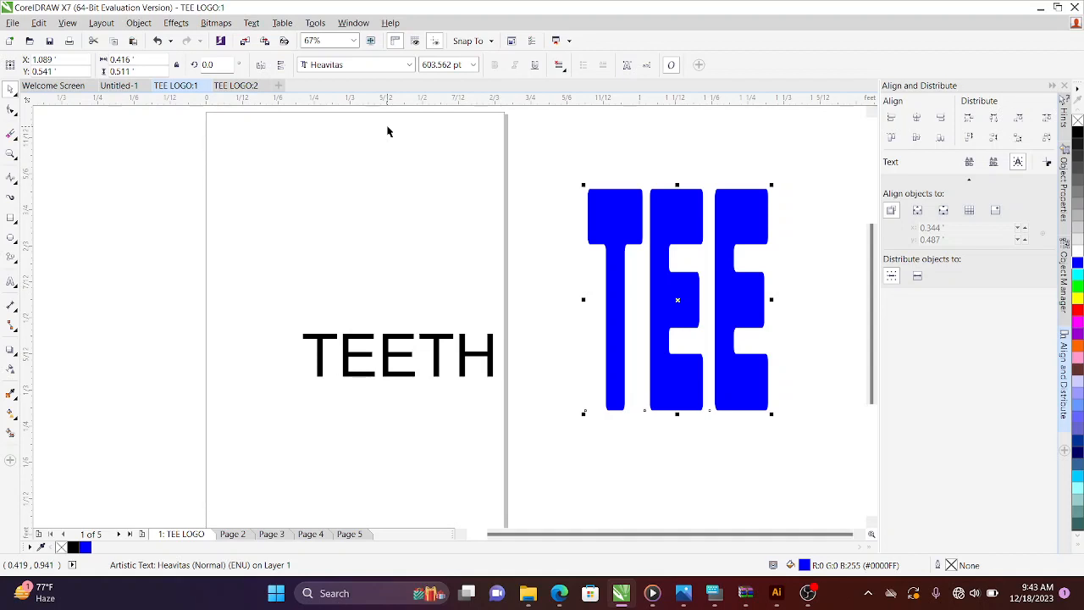
click(157, 40)
click(157, 41)
Bring the TEE text onto the page enlarged to about 476 pt, and delete the TEETH text
drag(641, 227, 270, 264)
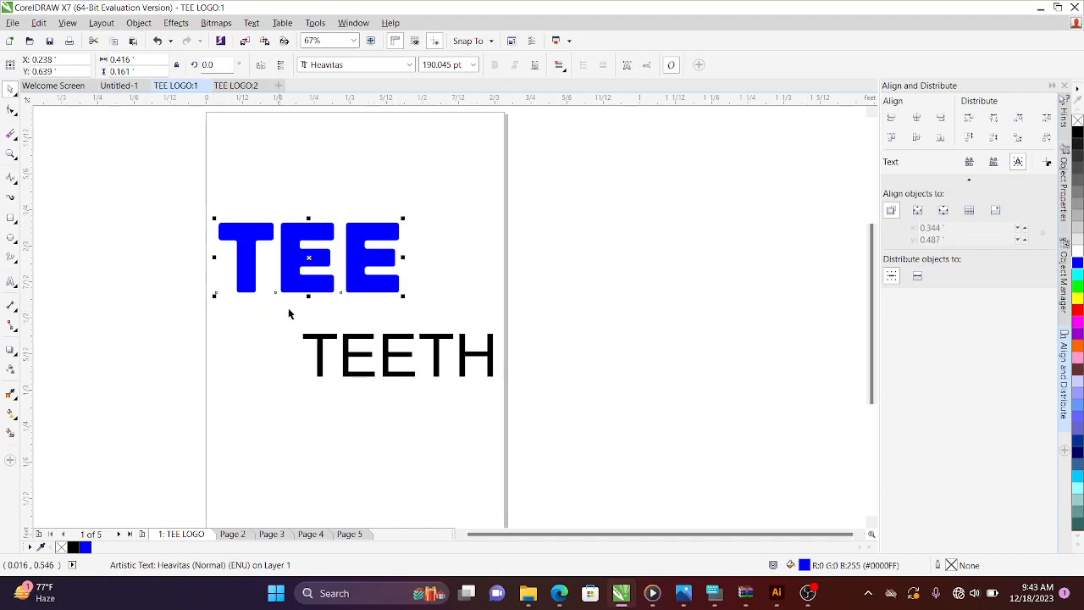
drag(404, 295, 677, 440)
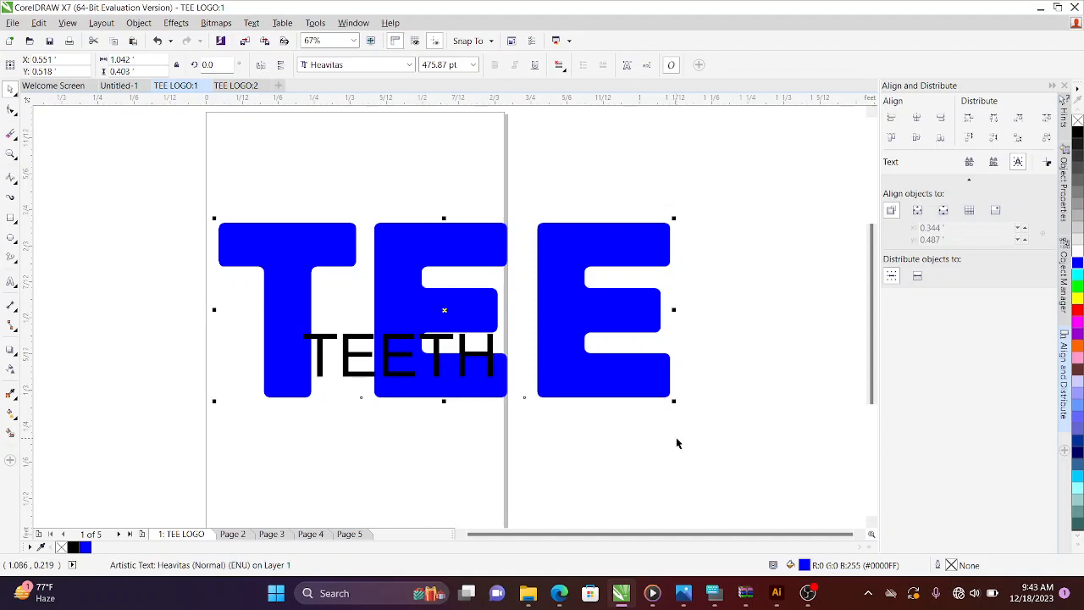
click(386, 350)
key(Delete)
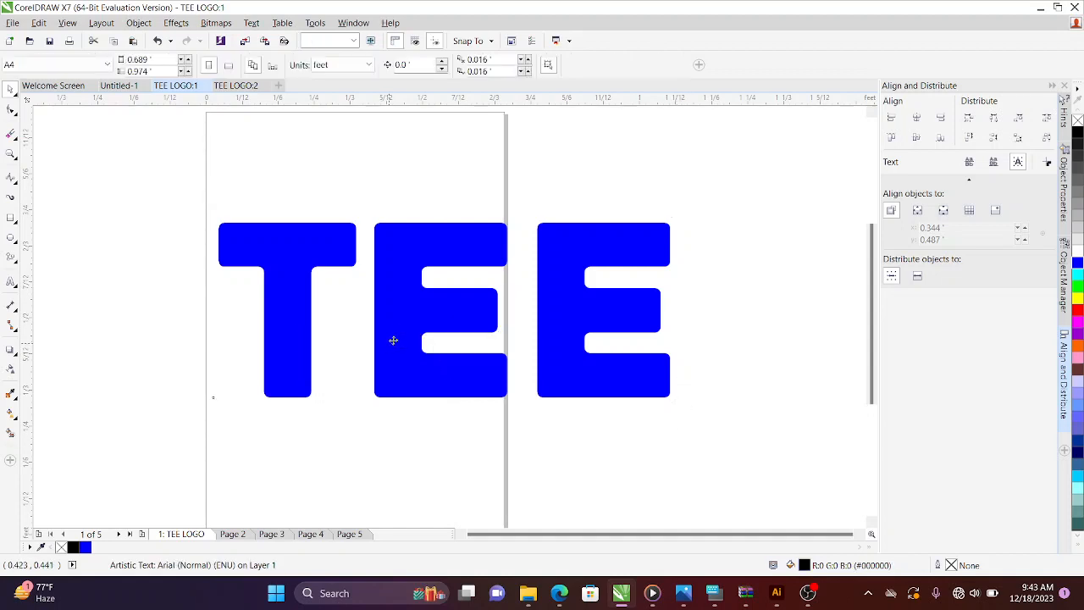
Scale the TEE text down to about 267 pt and reposition it so it slightly overlaps the page's right edge
drag(394, 299, 369, 279)
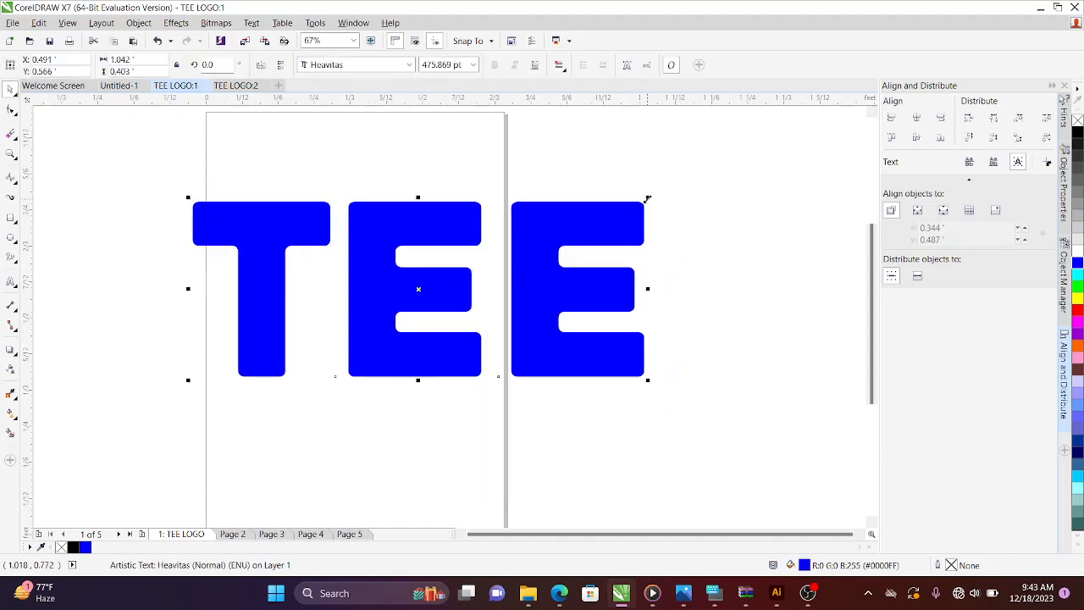
drag(647, 198, 446, 278)
drag(334, 289, 469, 285)
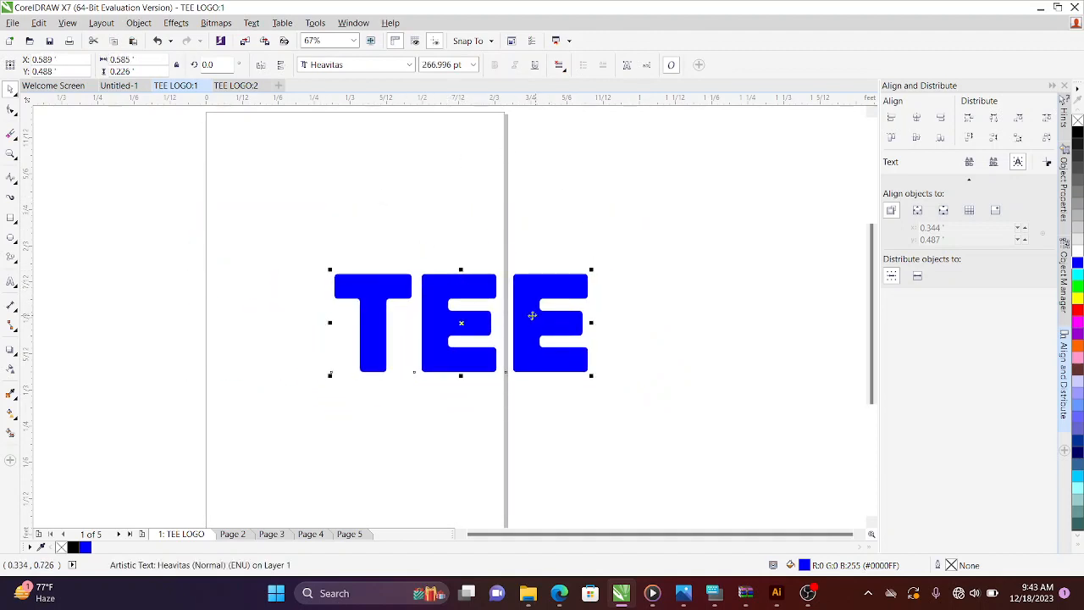
drag(459, 321, 409, 280)
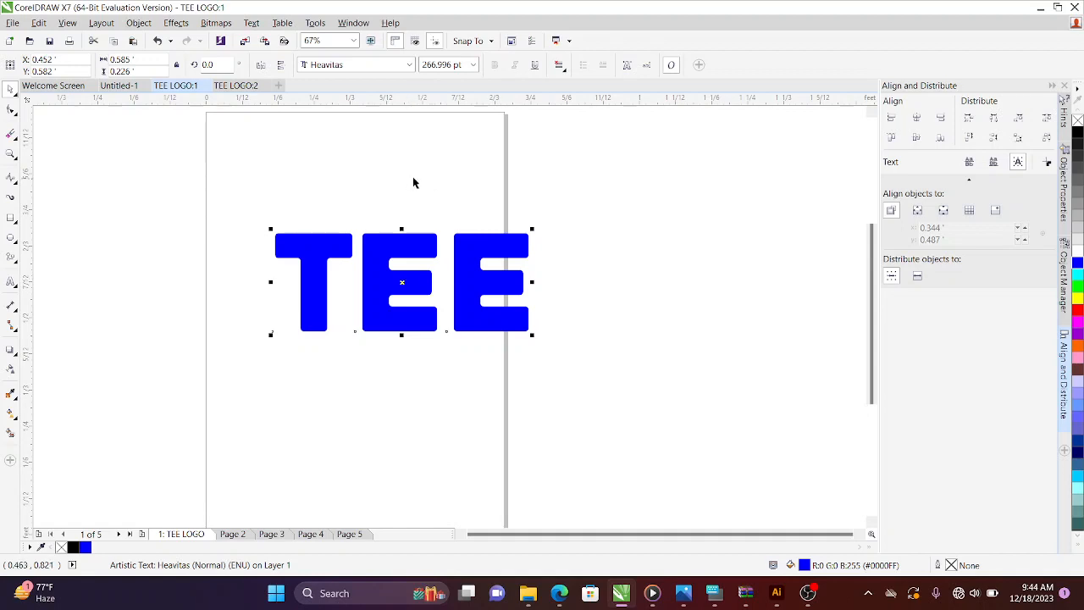
click(808, 593)
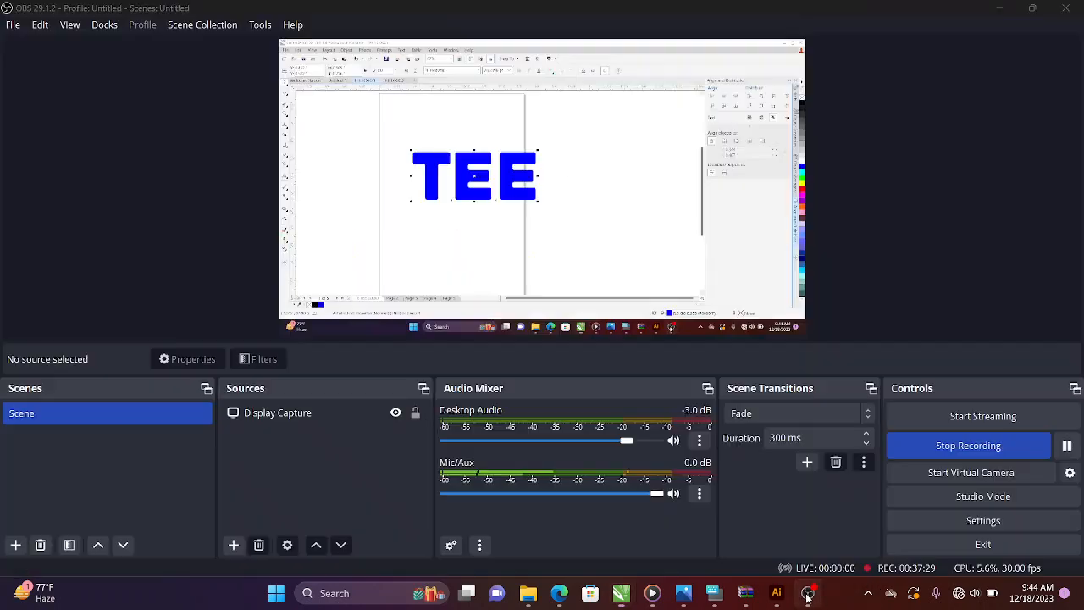